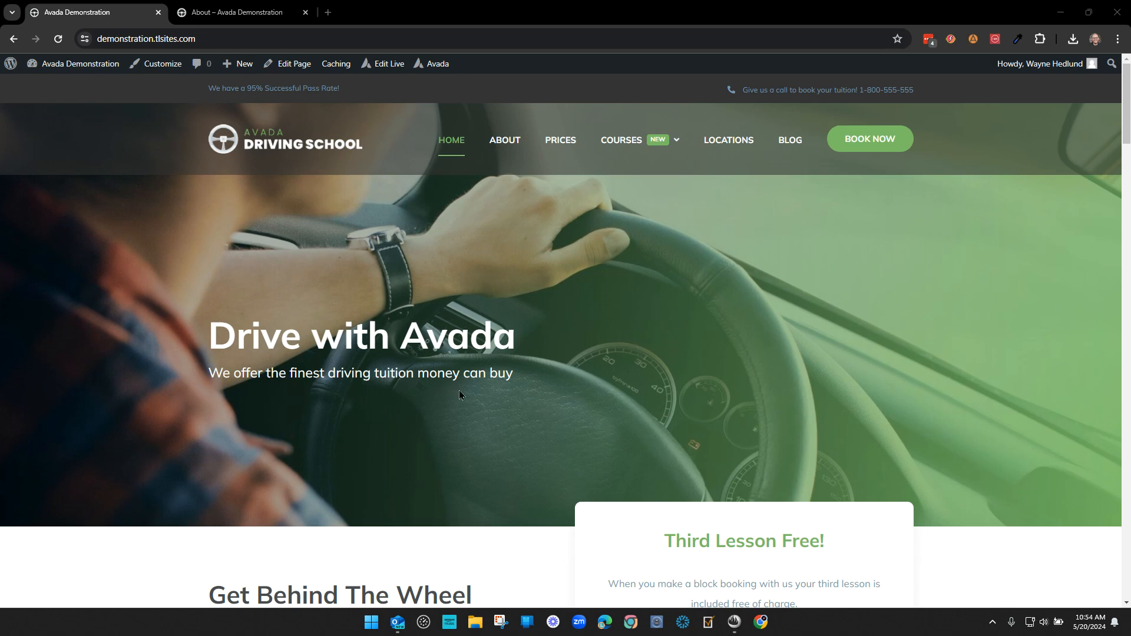
Step: Open buteratheflorist.com in a new browser tab
left_click(328, 12)
type("but")
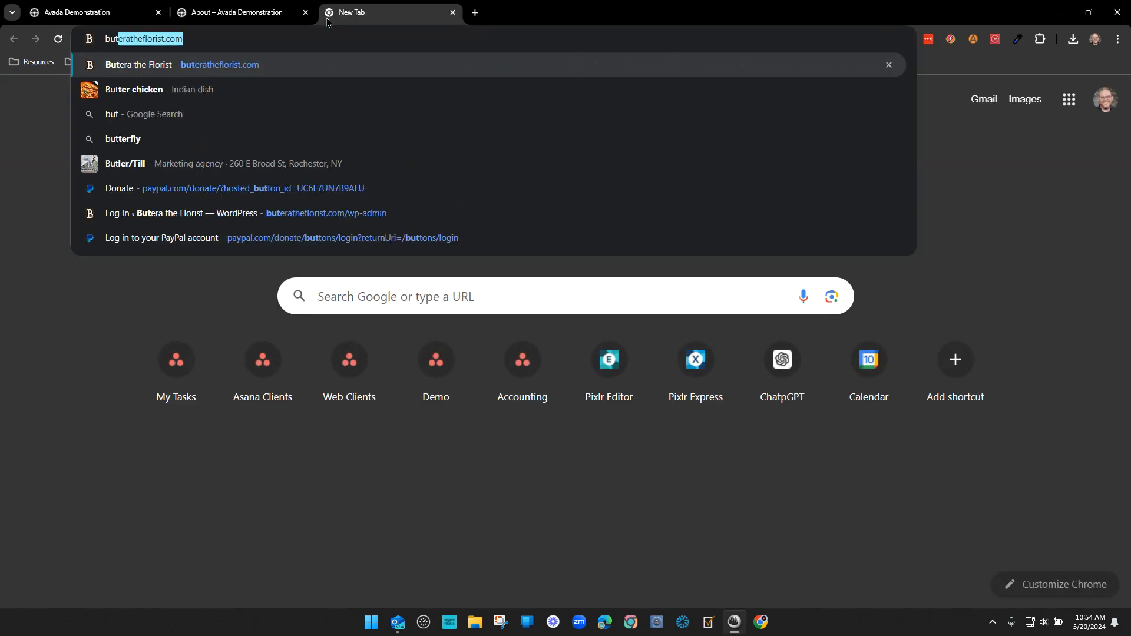
key("Return")
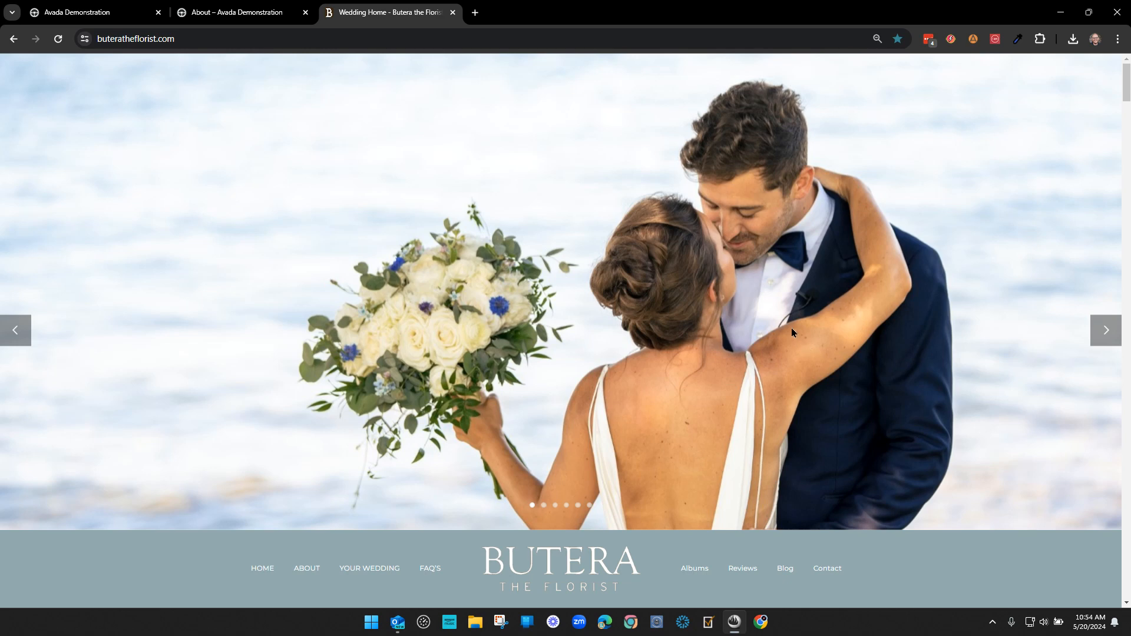
Step: Examine how images are used throughout the Butera the Florist home page, from the hero slider down to the testimonials
scroll(788, 321, "down", 8)
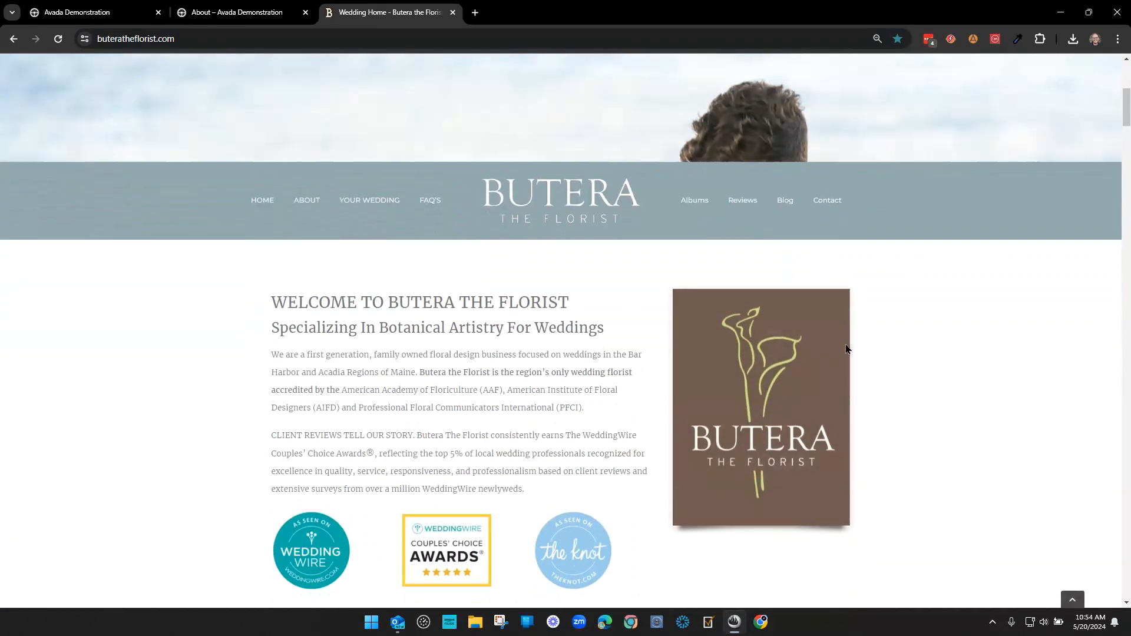
scroll(924, 384, "down", 9)
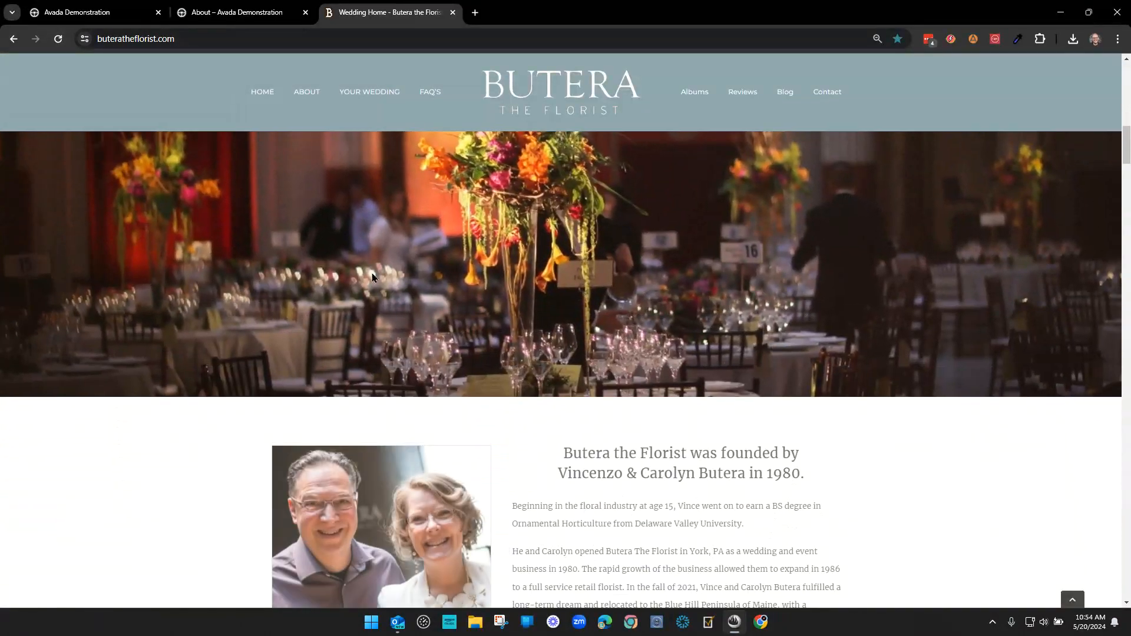
scroll(544, 328, "down", 12)
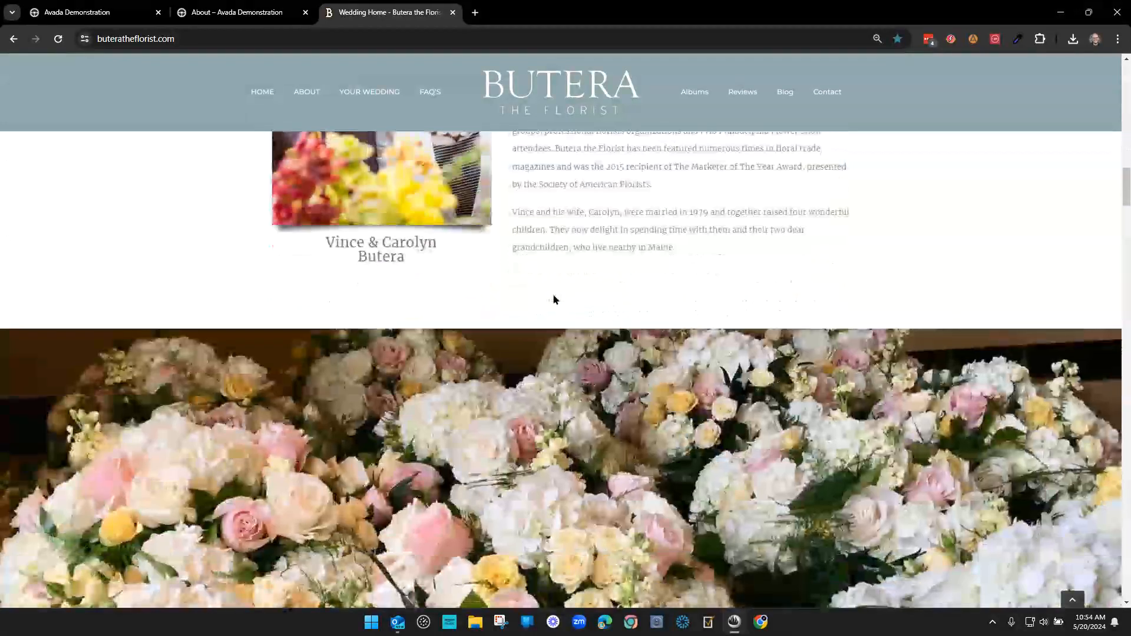
scroll(555, 303, "down", 15)
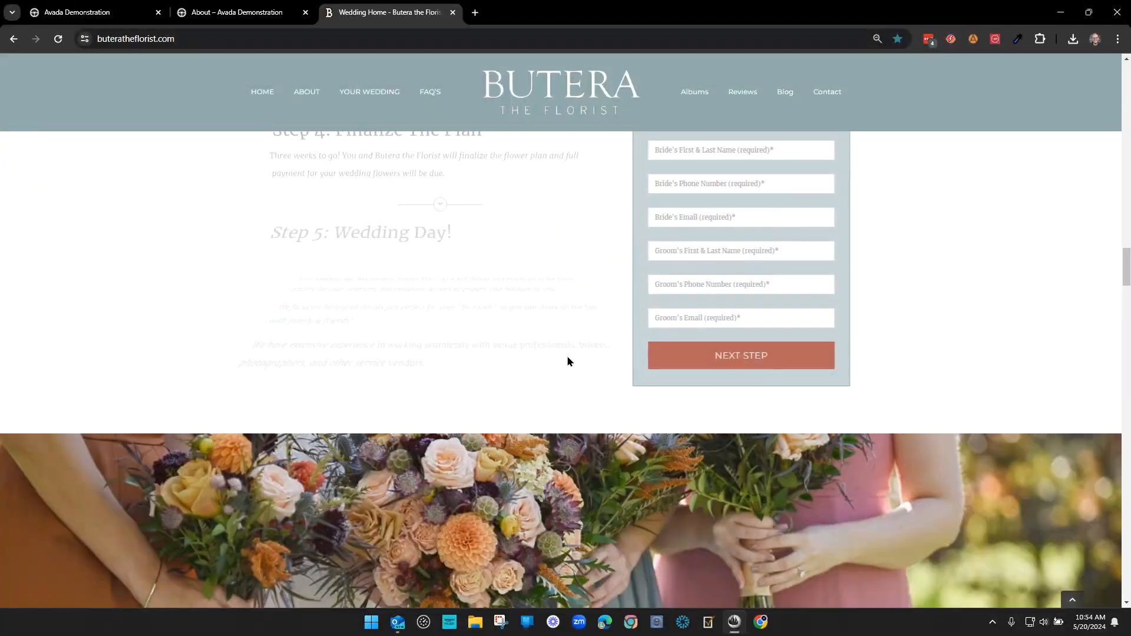
scroll(598, 407, "down", 12)
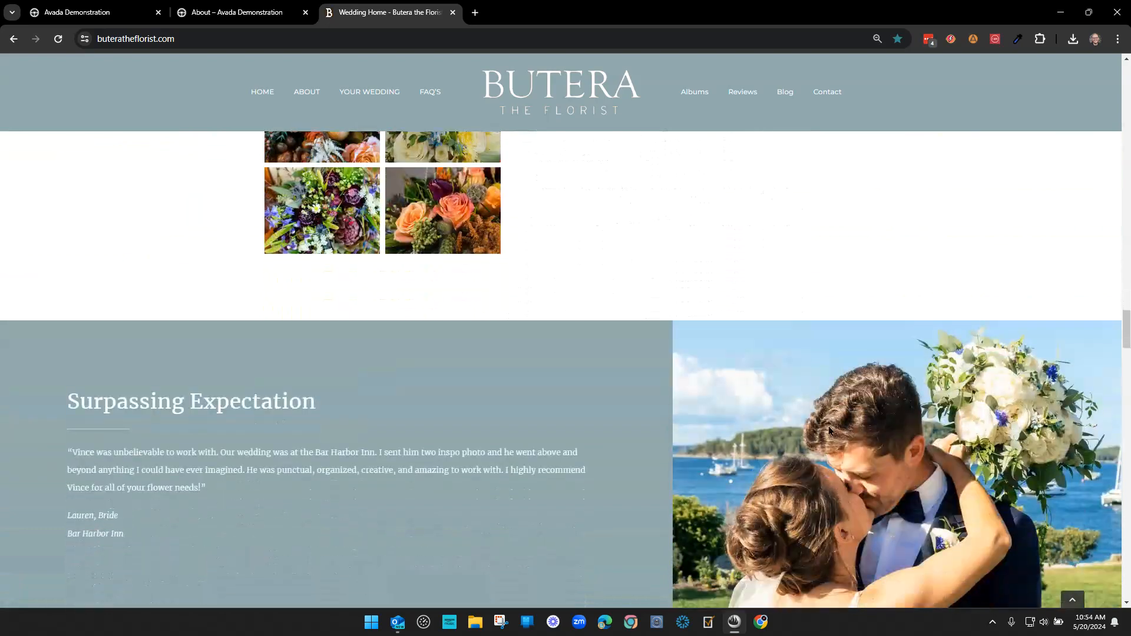
scroll(729, 407, "down", 10)
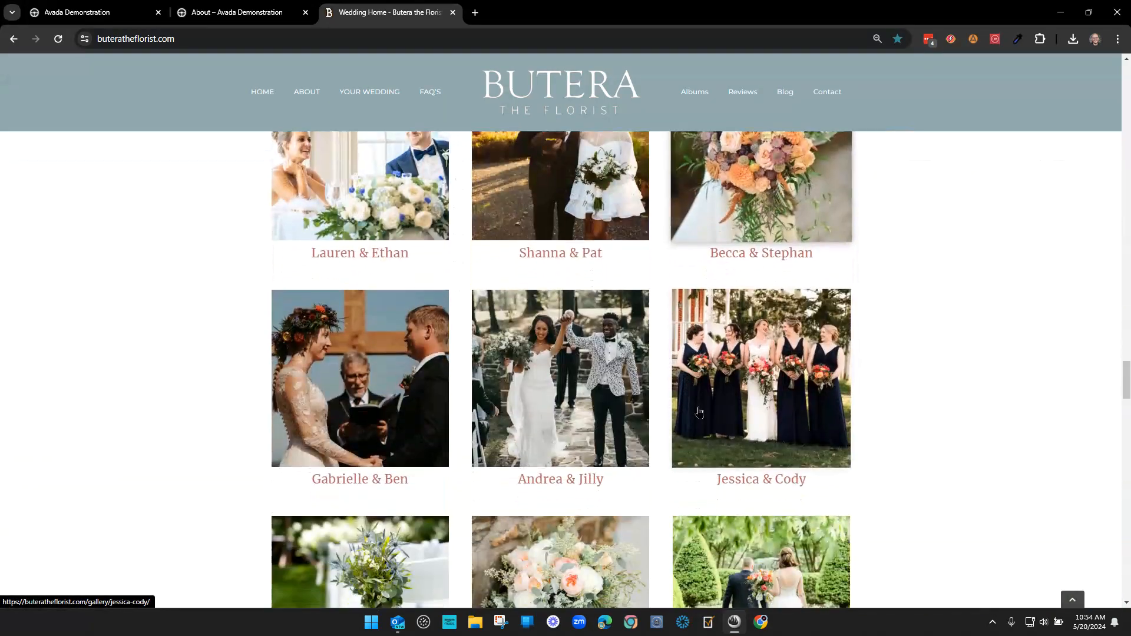
scroll(776, 425, "down", 12)
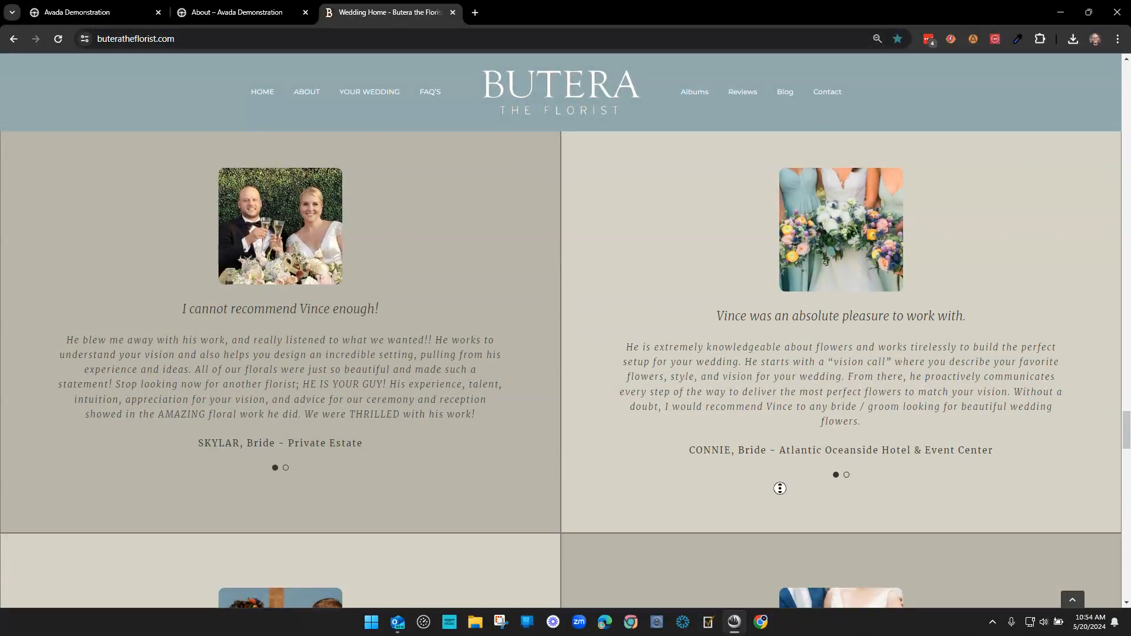
key("Home")
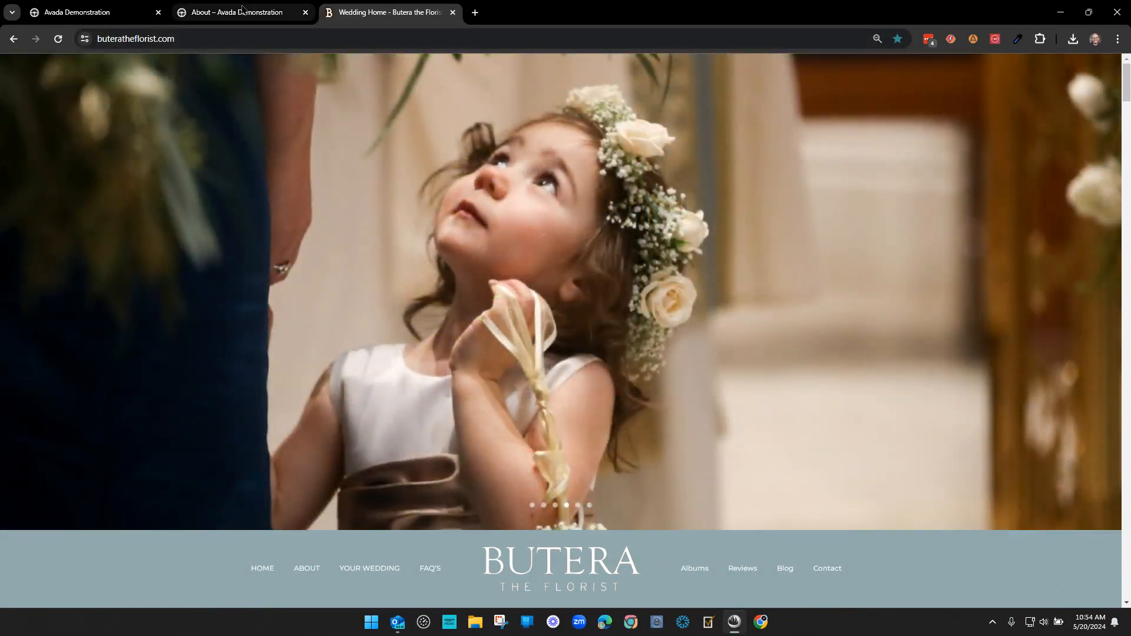
Step: Close the florist site, return to the Avada Demonstration home page and highlight the hero title "Drive with Avada"
left_click(452, 13)
left_click(297, 13)
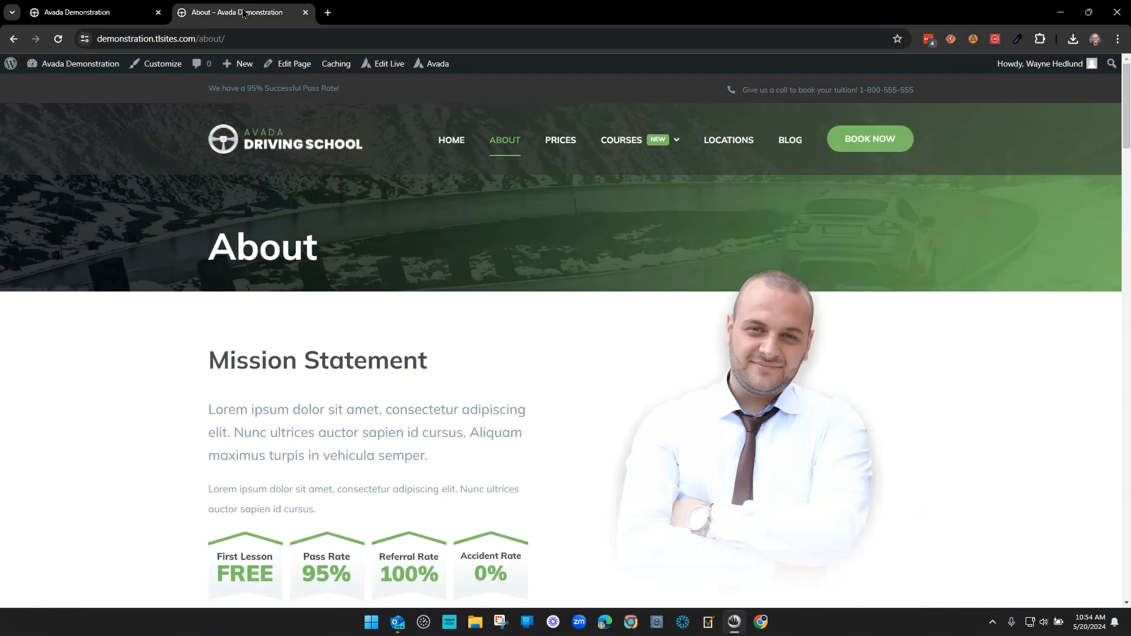
left_click(88, 12)
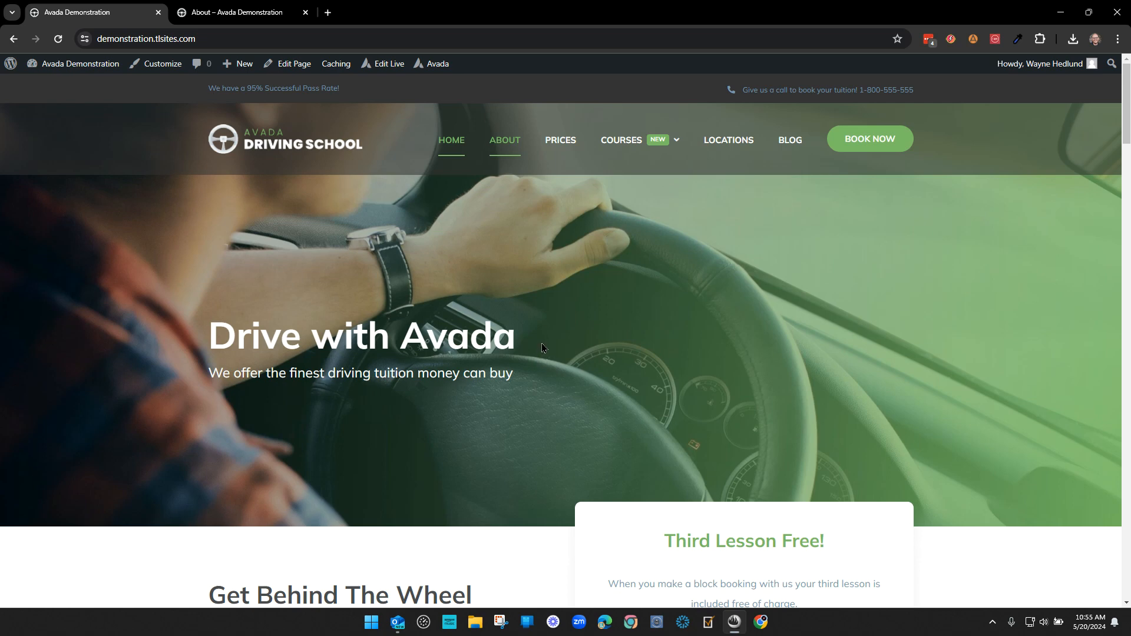
left_click_drag(236, 339, 547, 344)
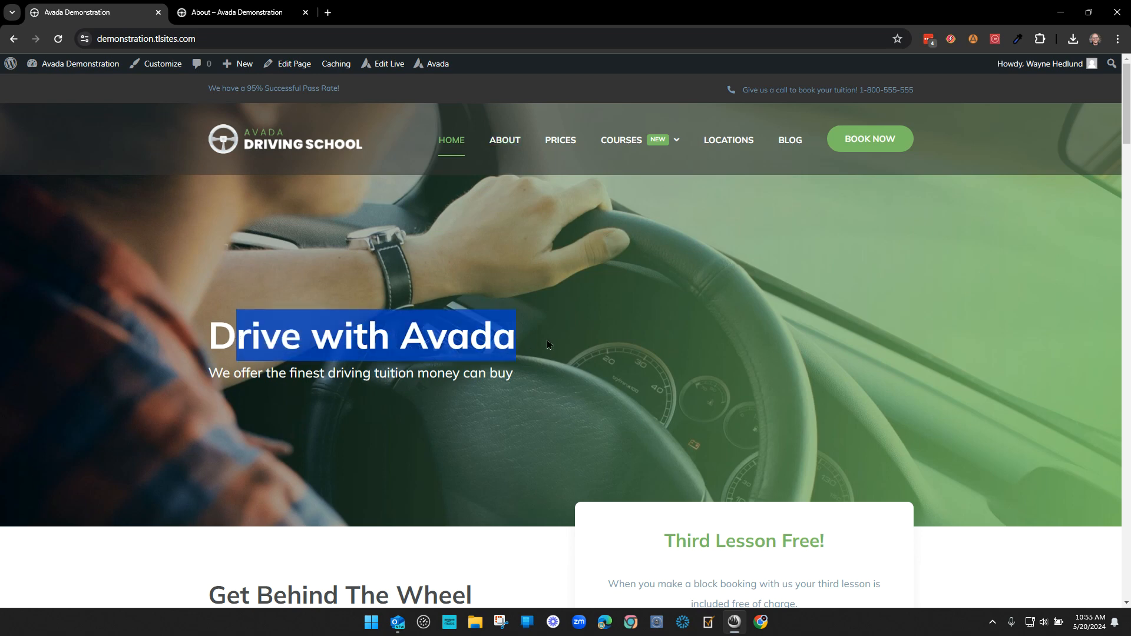
left_click(546, 344)
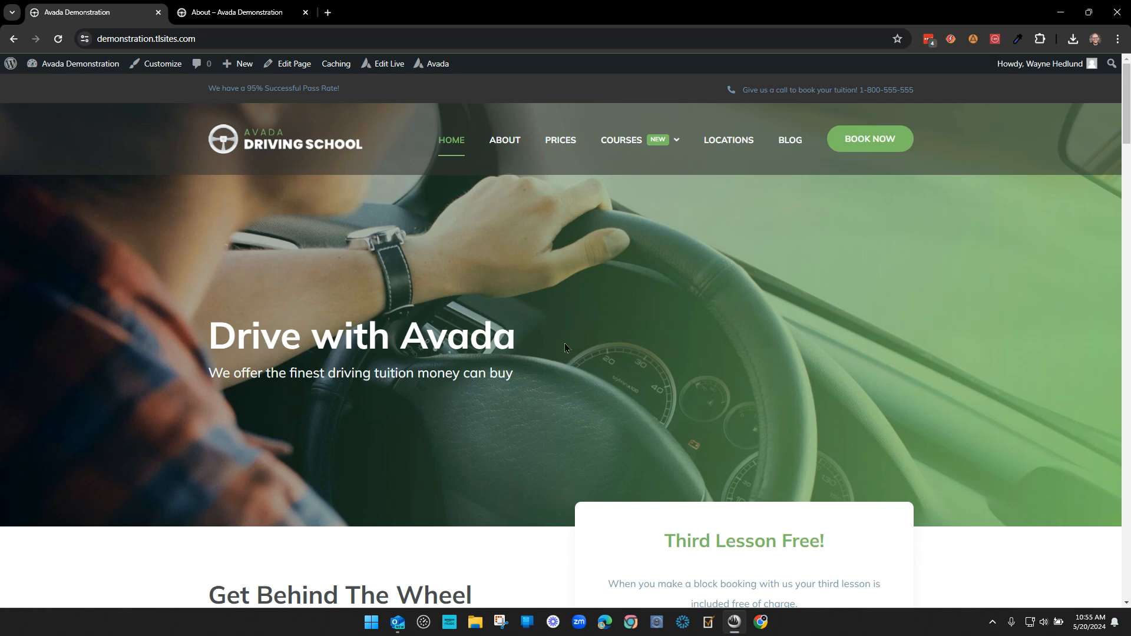
Step: Open the Pixlr Editor at pixlr.com/editor in a new browser tab
left_click(327, 12)
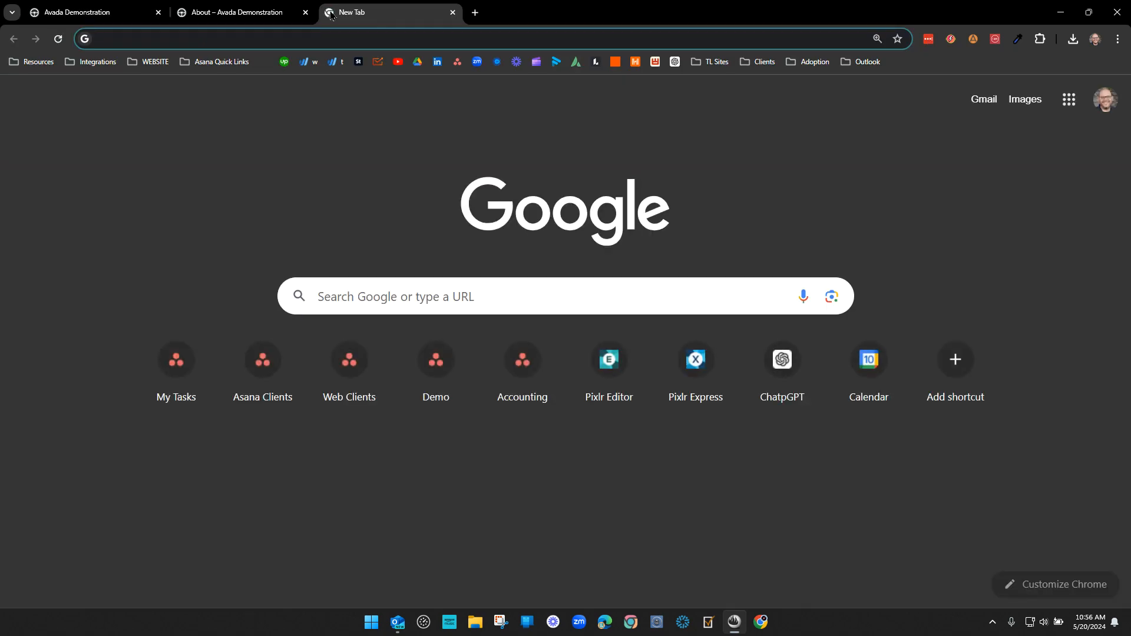
type("pixlr")
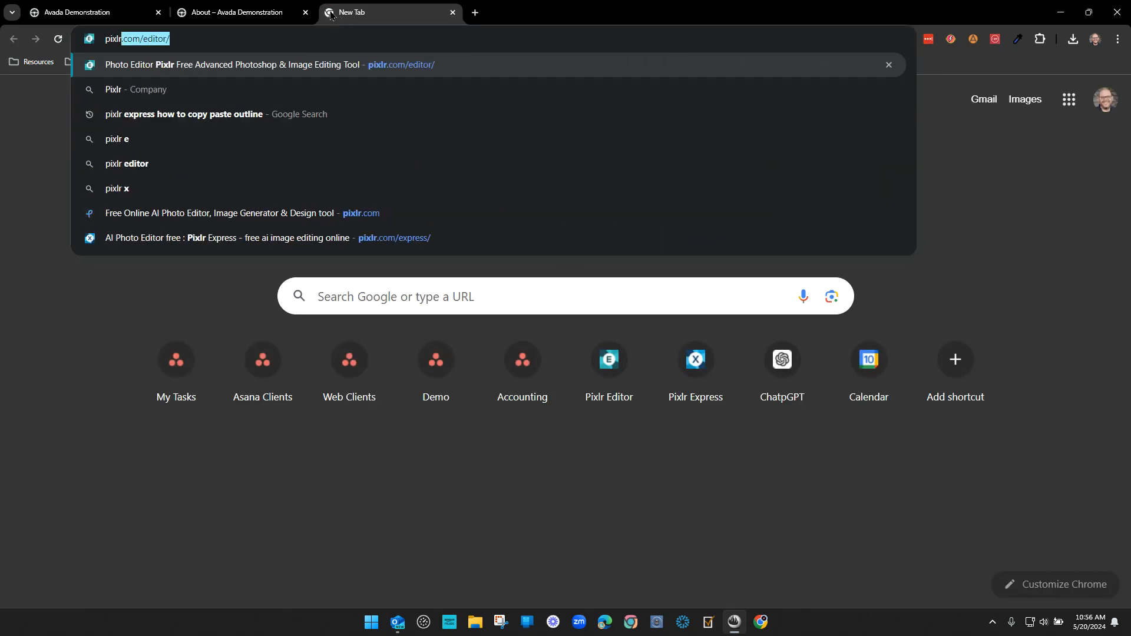
key("BackSpace")
key("BackSpace")
type("r")
key("Return")
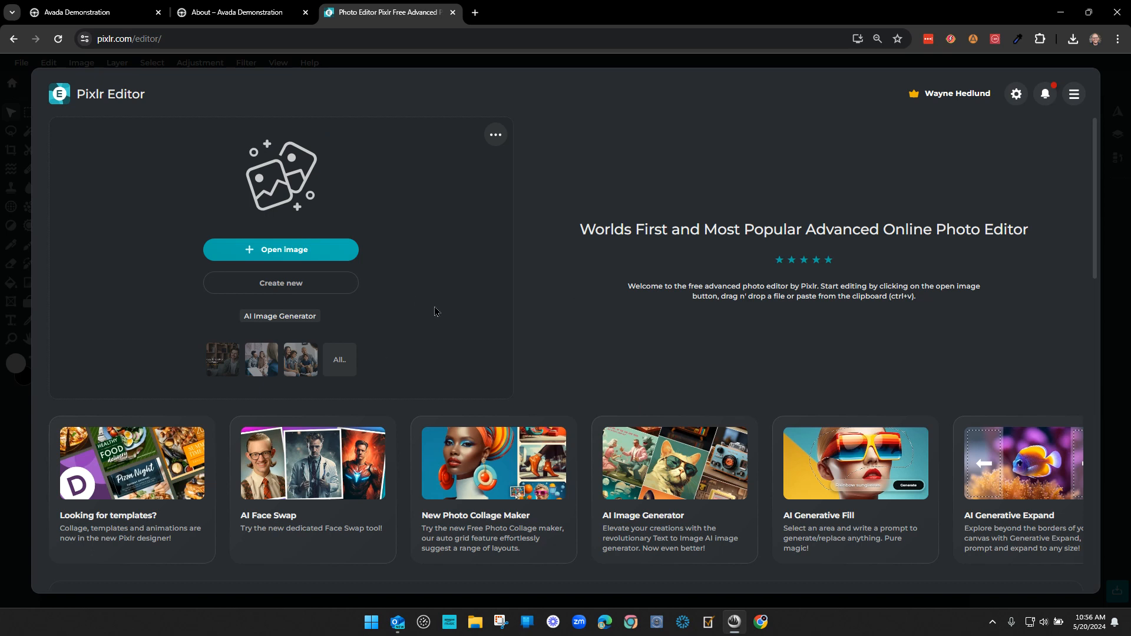
Step: Return to the Avada Demonstration home page and open it in the live page editor
left_click(248, 12)
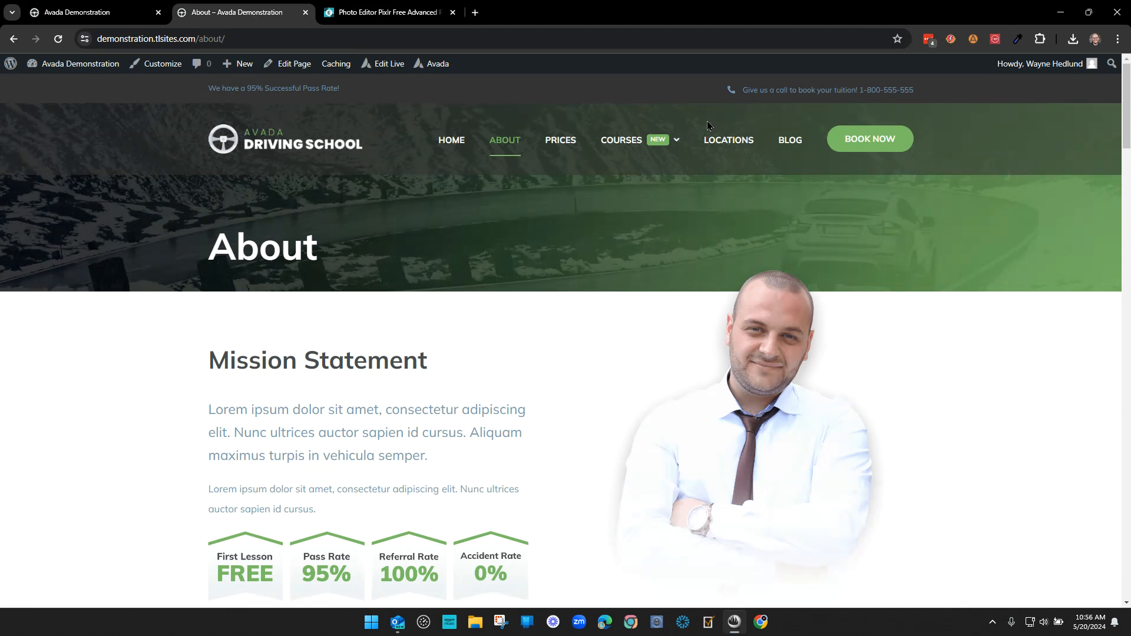
left_click(68, 13)
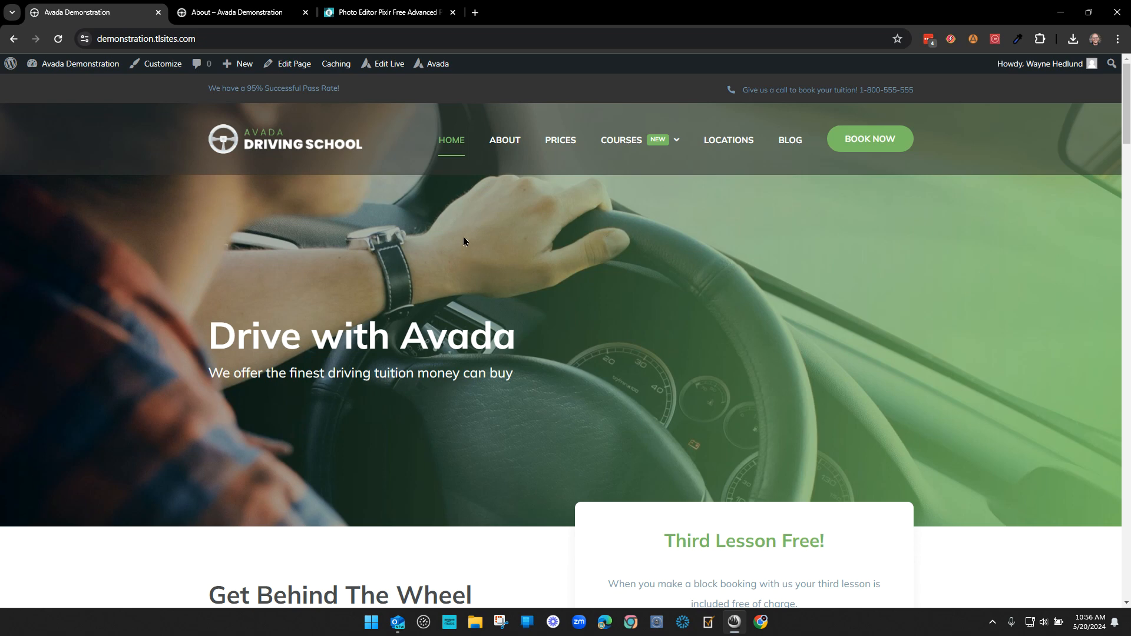
left_click(387, 64)
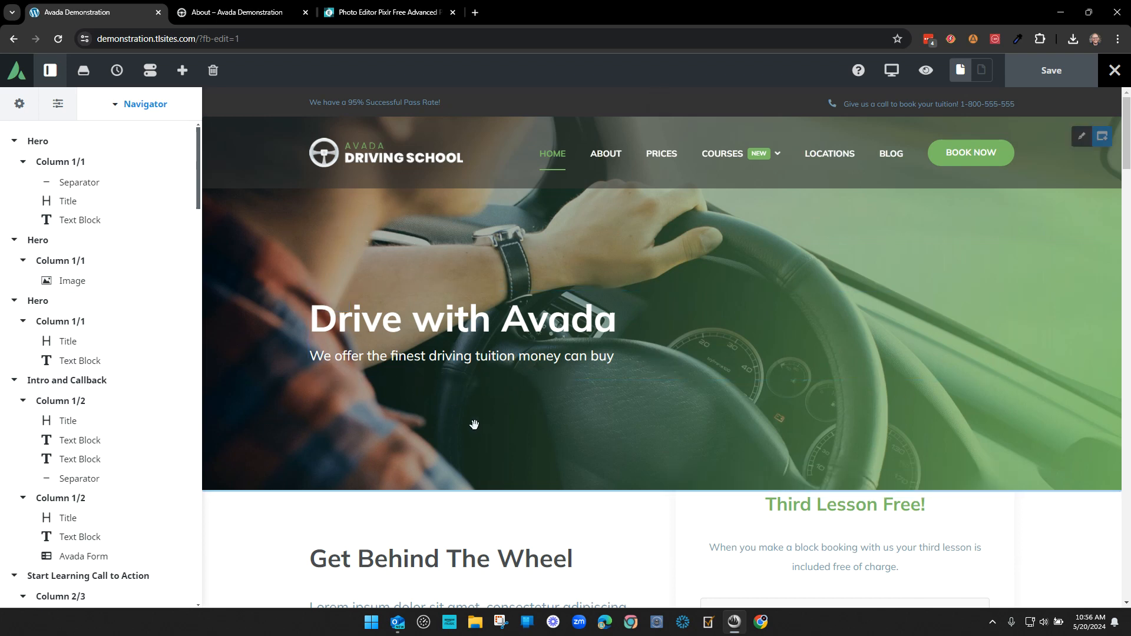
Step: Collapse the page structure in the Navigator, expand only the Courses container and collapse each of its columns
scroll(478, 418, "down", 7)
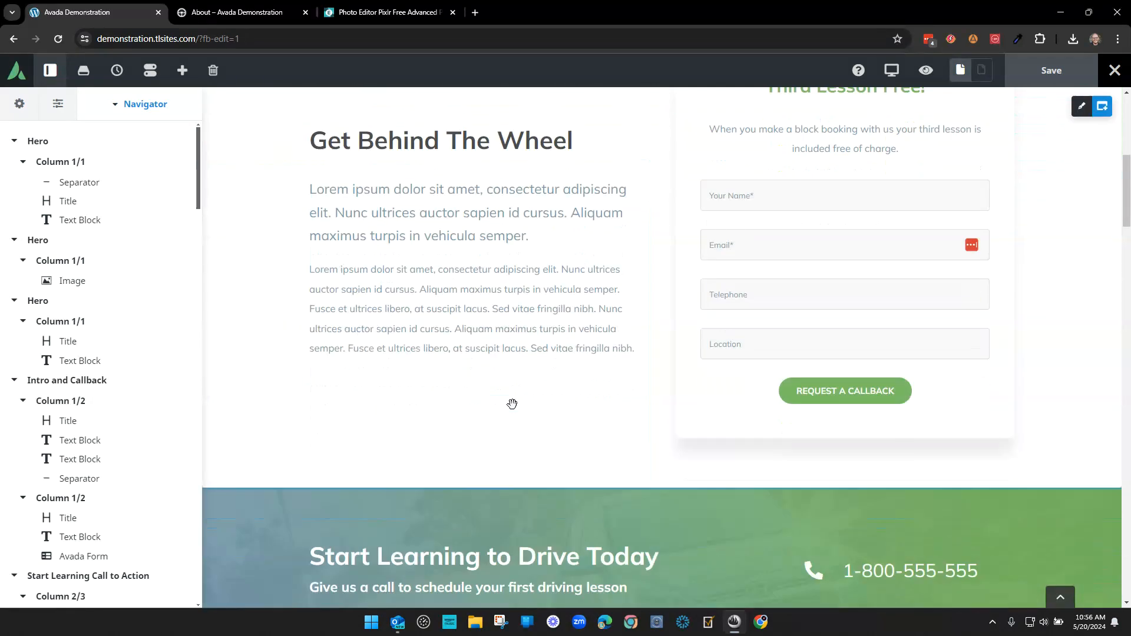
scroll(512, 404, "down", 8)
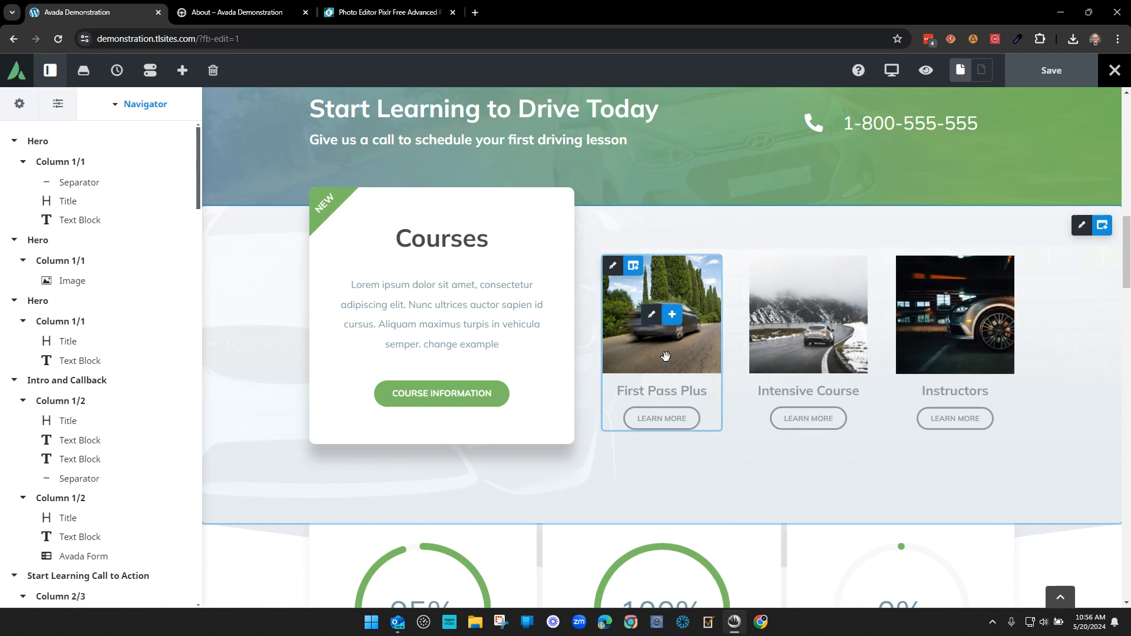
left_click(115, 105)
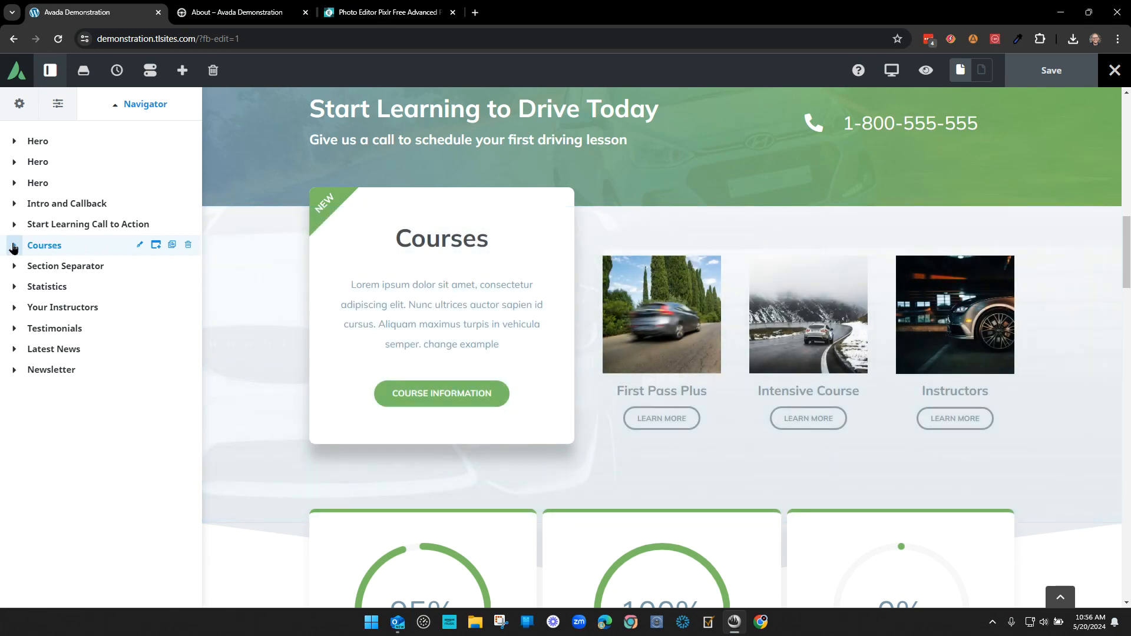
left_click(14, 246)
left_click(23, 266)
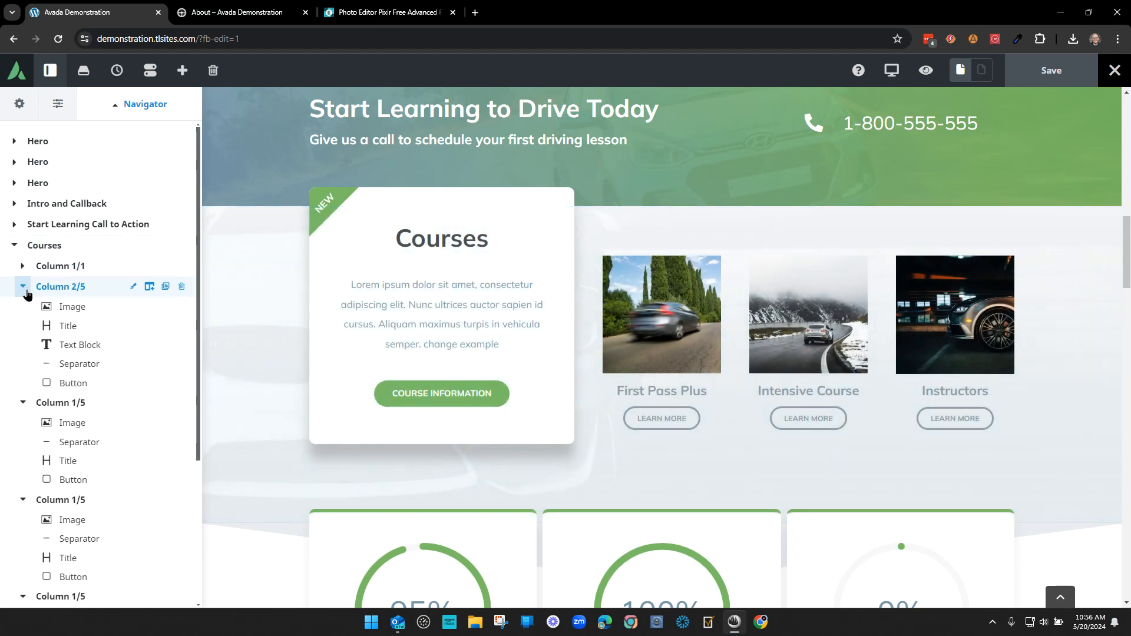
left_click(23, 286)
left_click(23, 307)
left_click(23, 328)
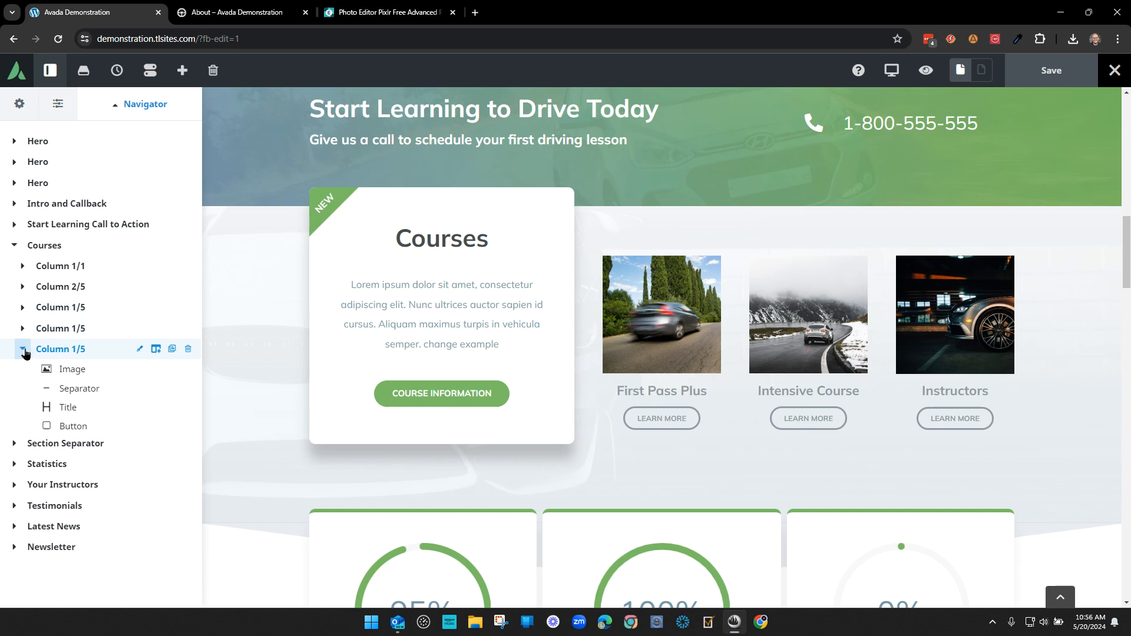
left_click(24, 350)
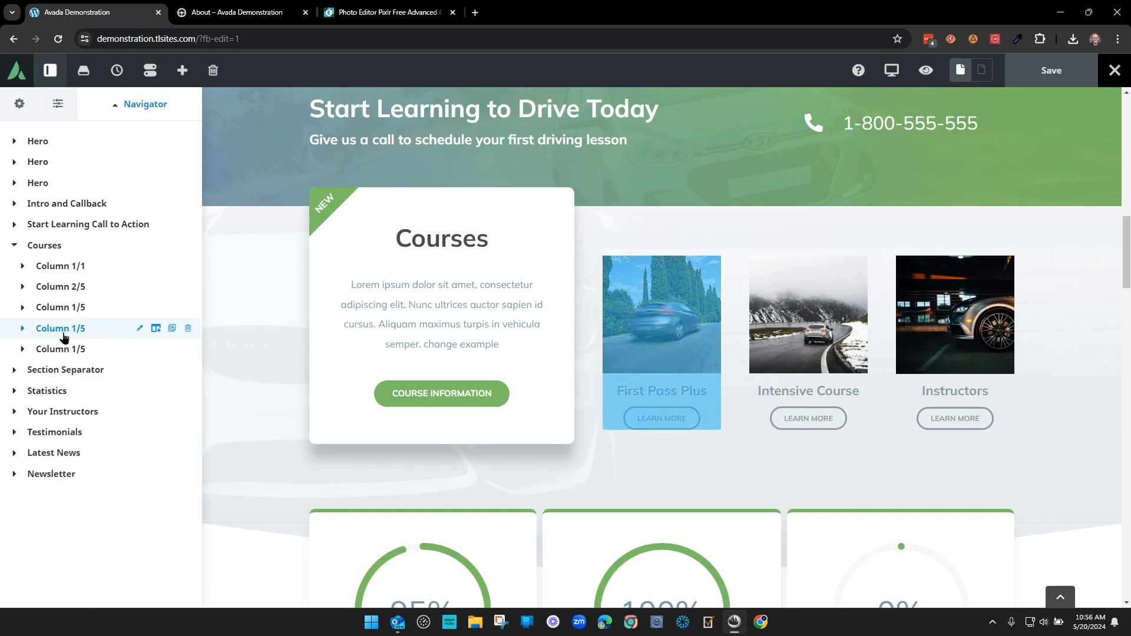
Step: Open the options of the Image element in the First Pass Plus column of the Courses container
mouse_move(652, 321)
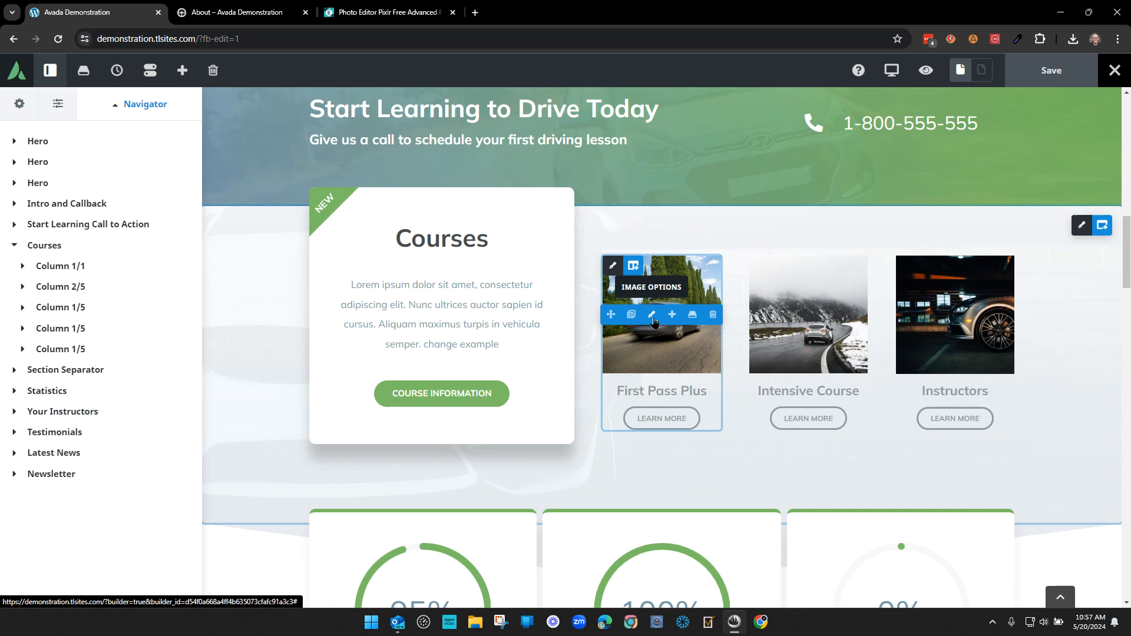
left_click(23, 308)
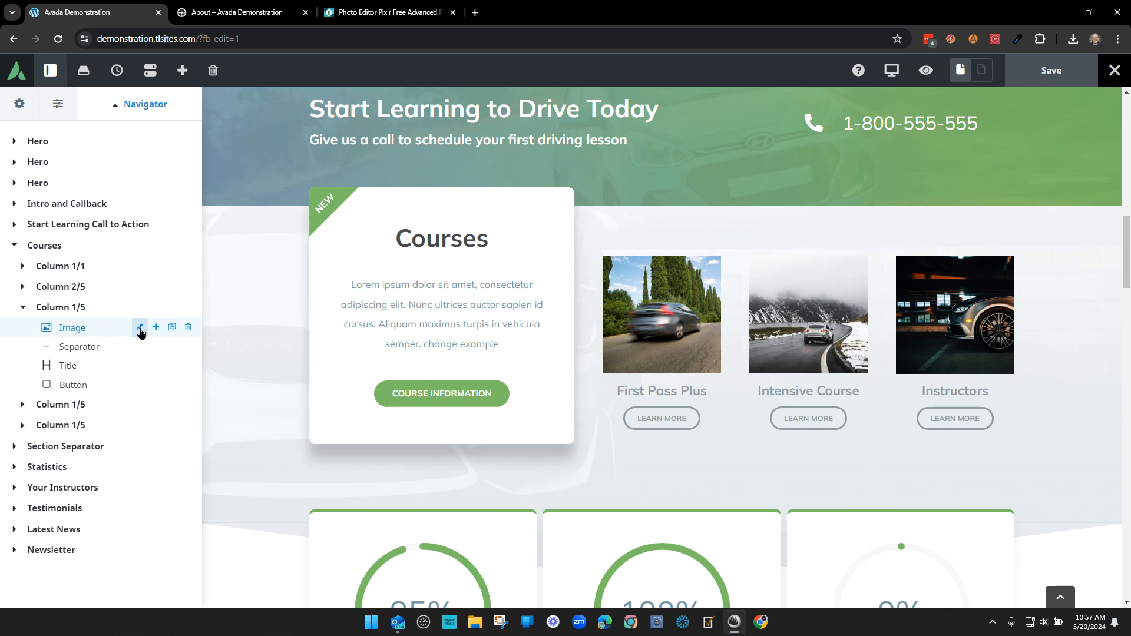
left_click(140, 328)
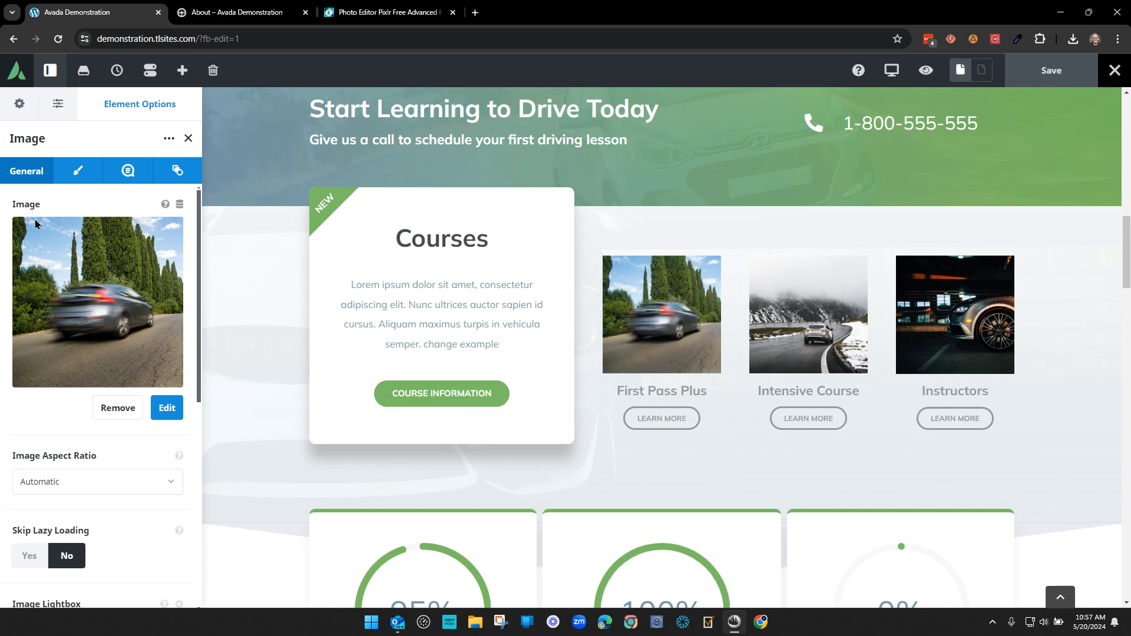
scroll(118, 365, "down", 5)
scroll(129, 407, "up", 5)
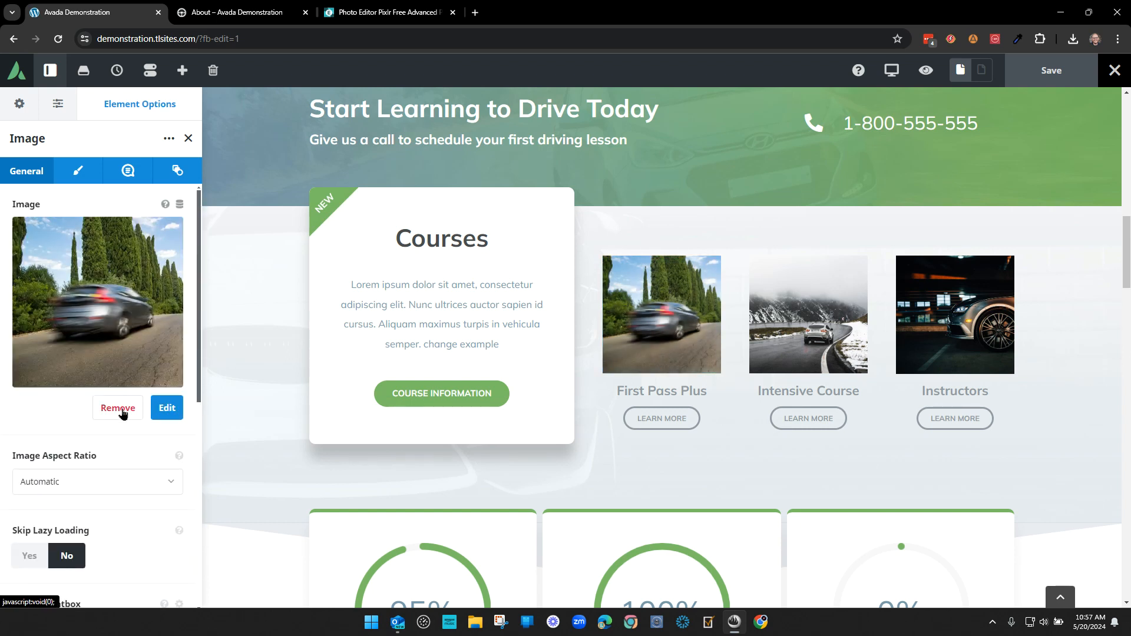
Step: Replace the First Pass Plus image with the media library photo of a car on a snowy mountain road
left_click(120, 412)
left_click(98, 265)
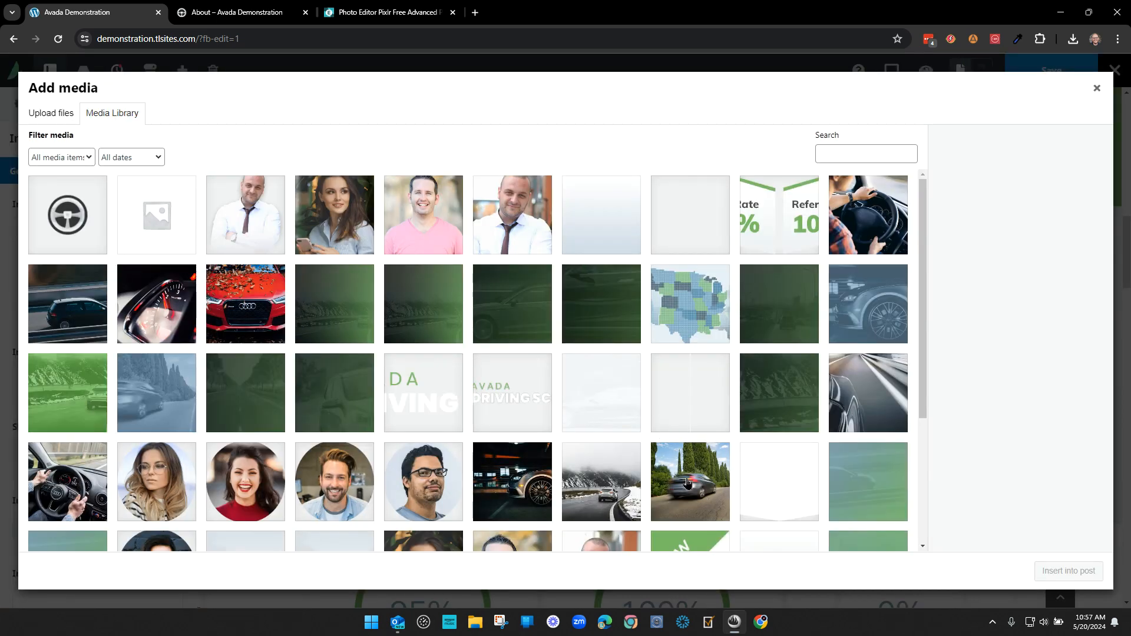
left_click(683, 485)
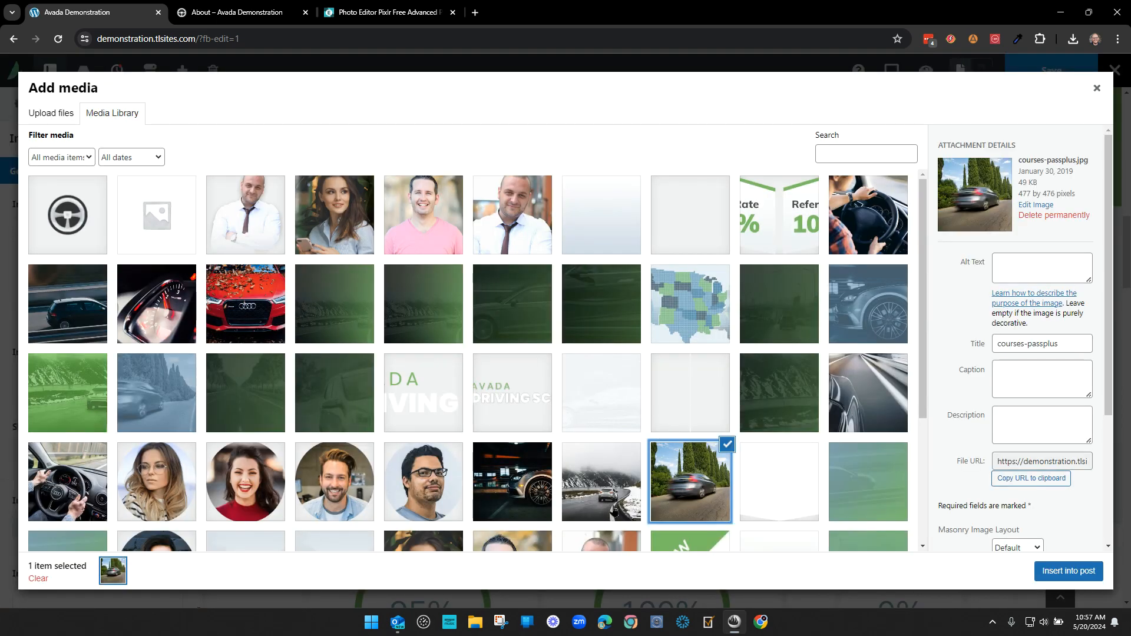
left_click(612, 510)
left_click(1068, 570)
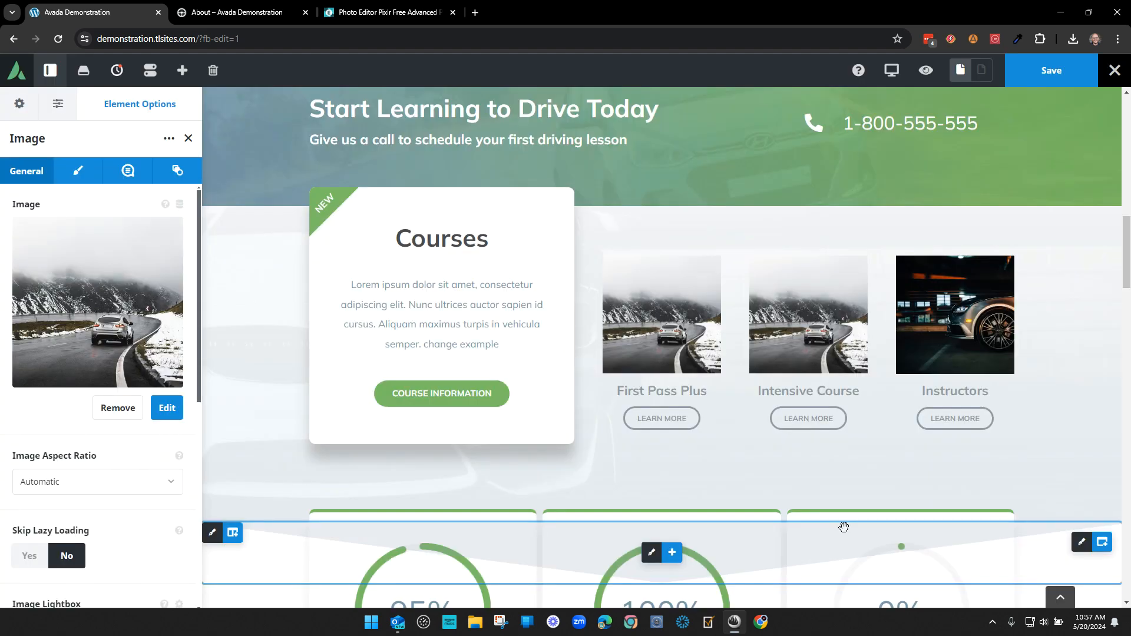
Step: Replace the First Pass Plus image with courses-passplus.jpg from the media library
left_click(118, 406)
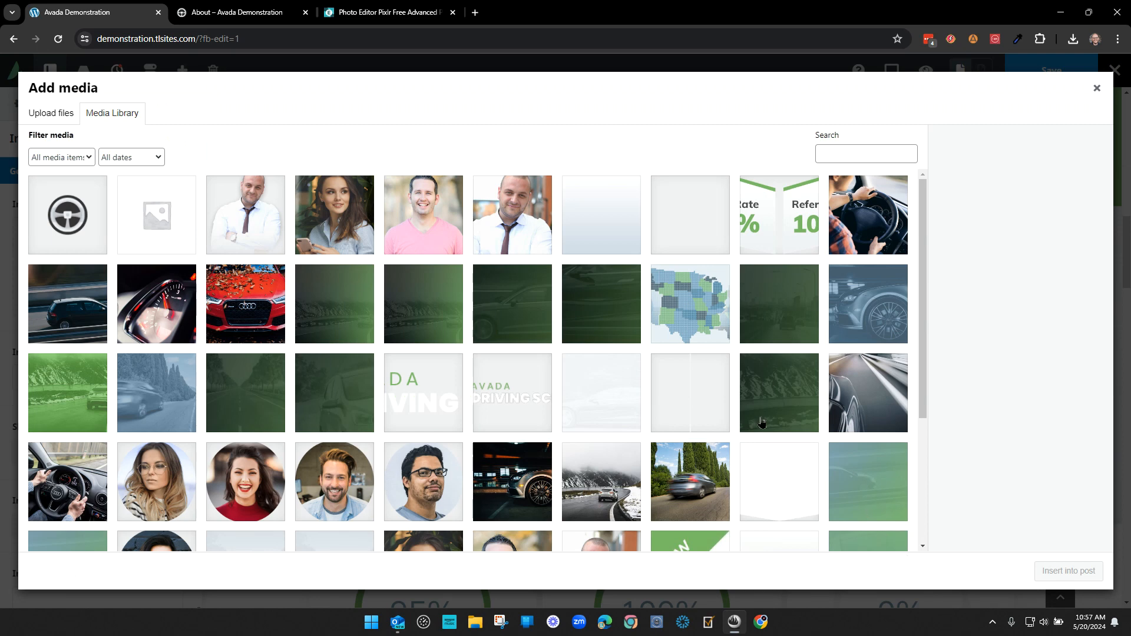
left_click(692, 493)
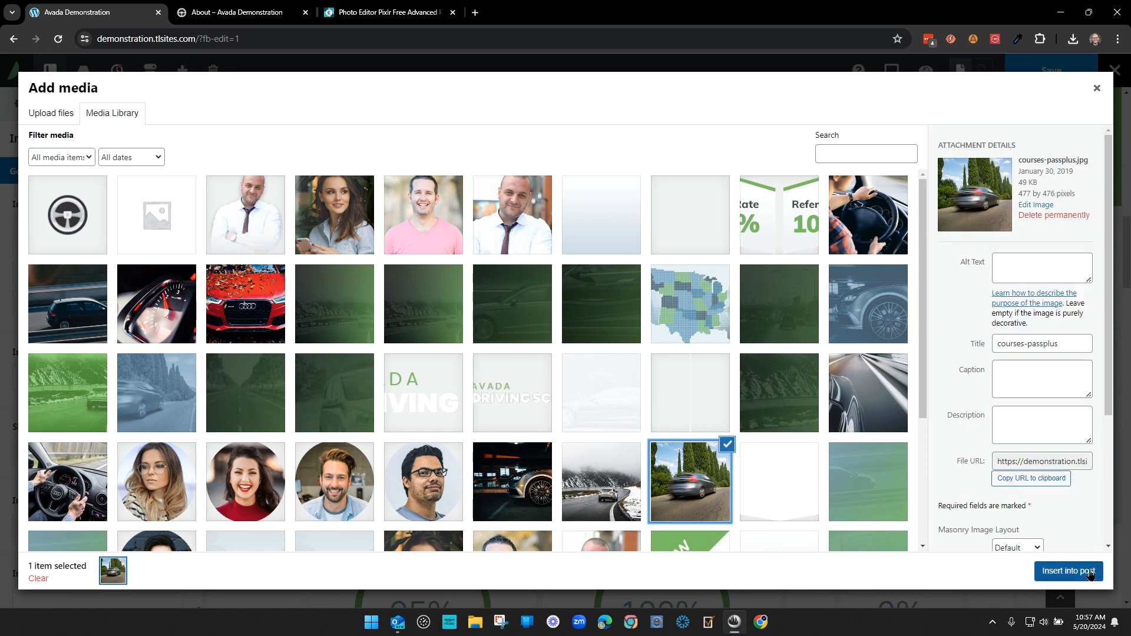
left_click(1035, 570)
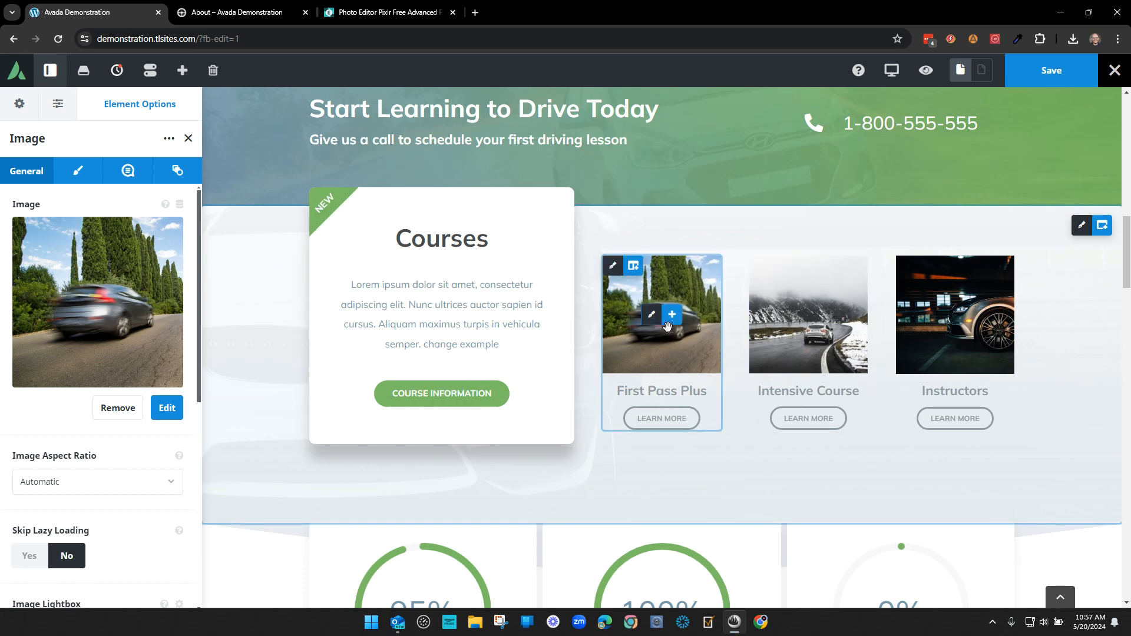
Step: Compare the pixel dimensions of course-intensive.jpg and courses-passplus.jpg in the media library and replace the First Pass Plus image with blogpost-newlegislation.jpg
left_click(99, 407)
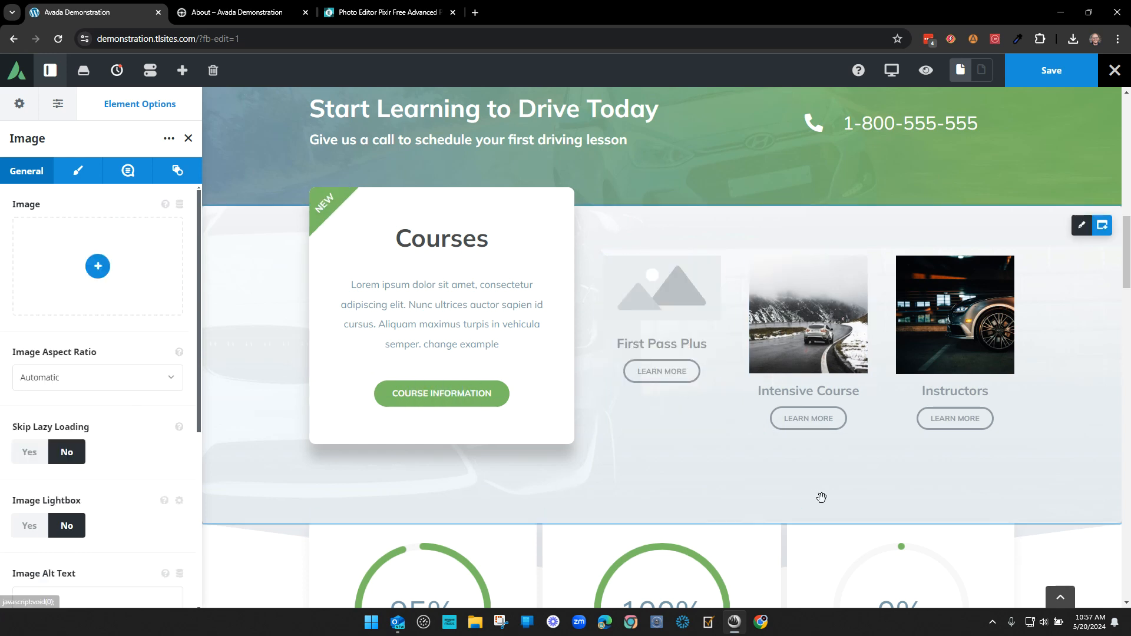
left_click(98, 266)
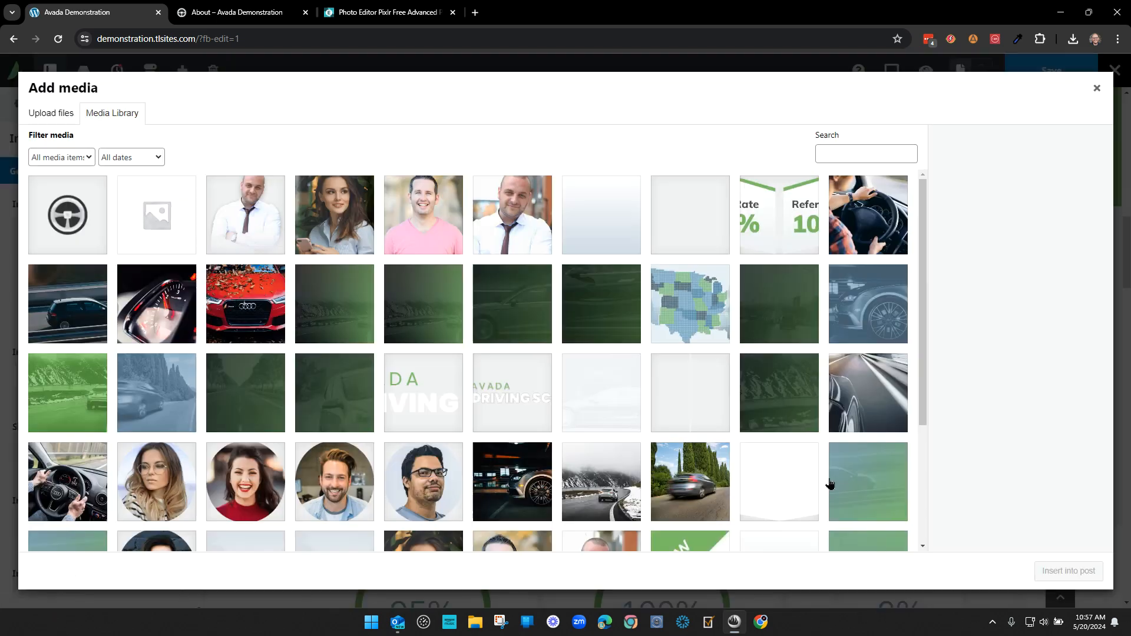
left_click(690, 475)
left_click(601, 481)
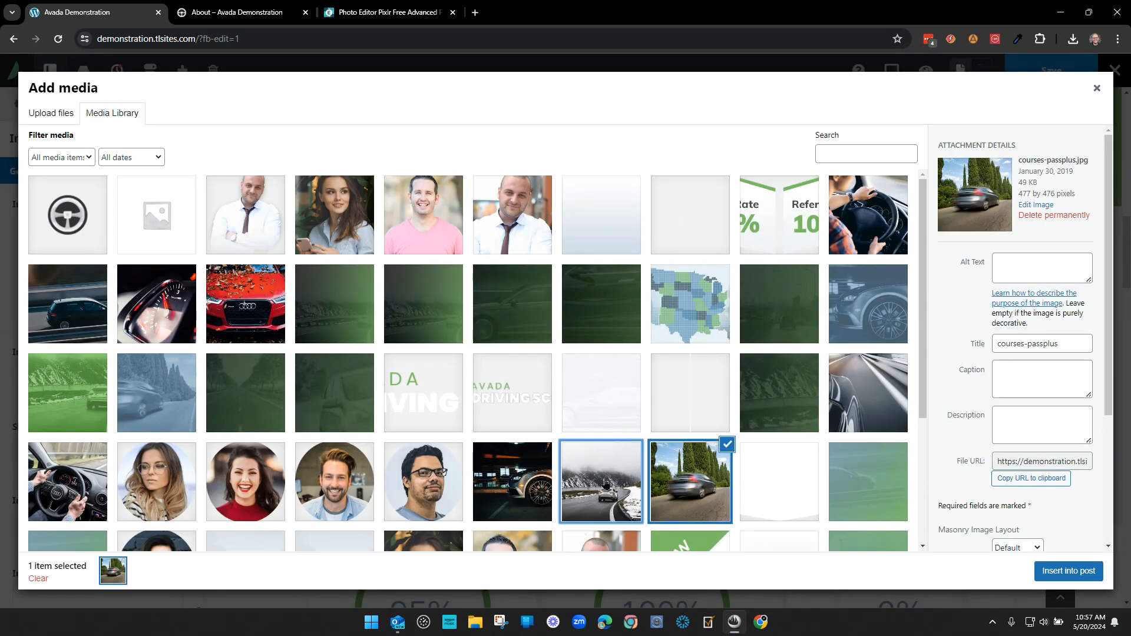
left_click(686, 484)
left_click(616, 486)
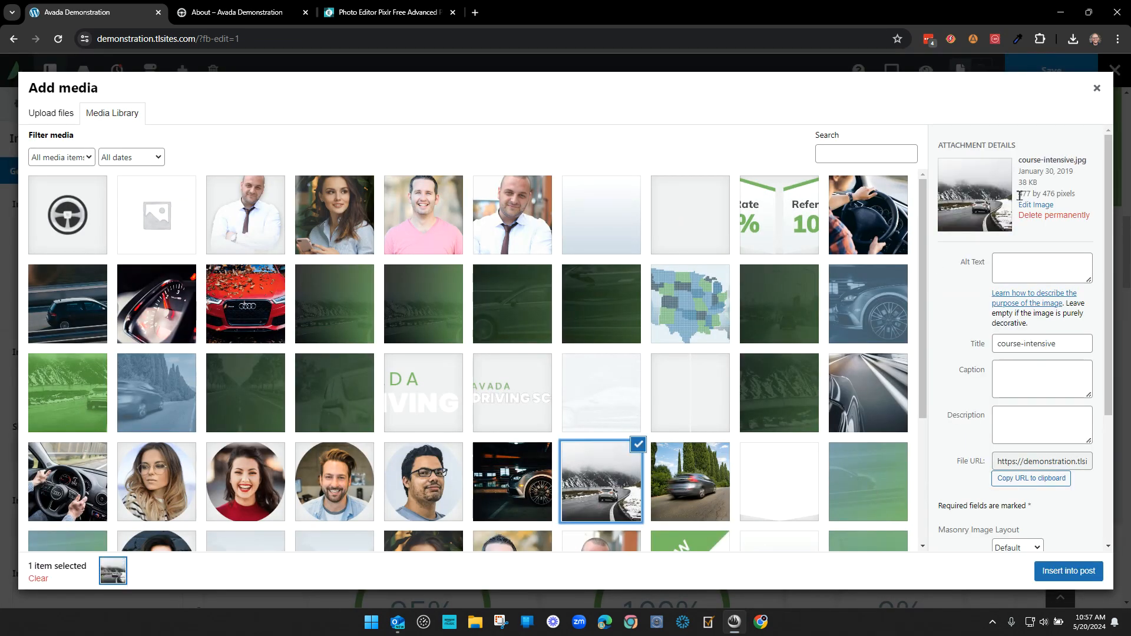
left_click_drag(1018, 195, 1048, 194)
left_click(1056, 194)
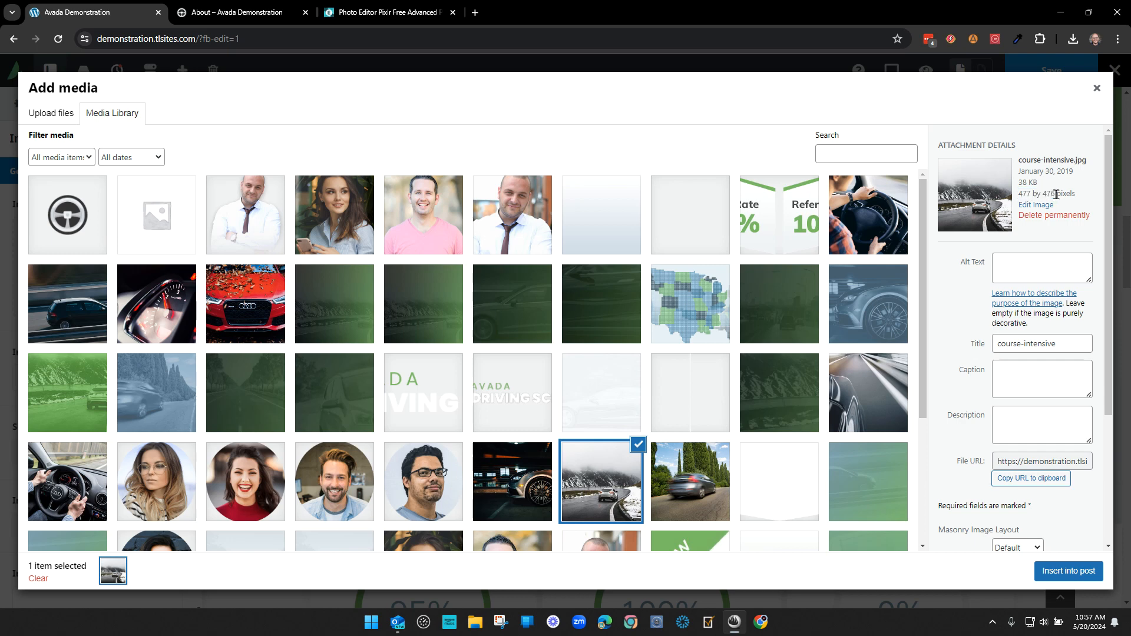
left_click(699, 489)
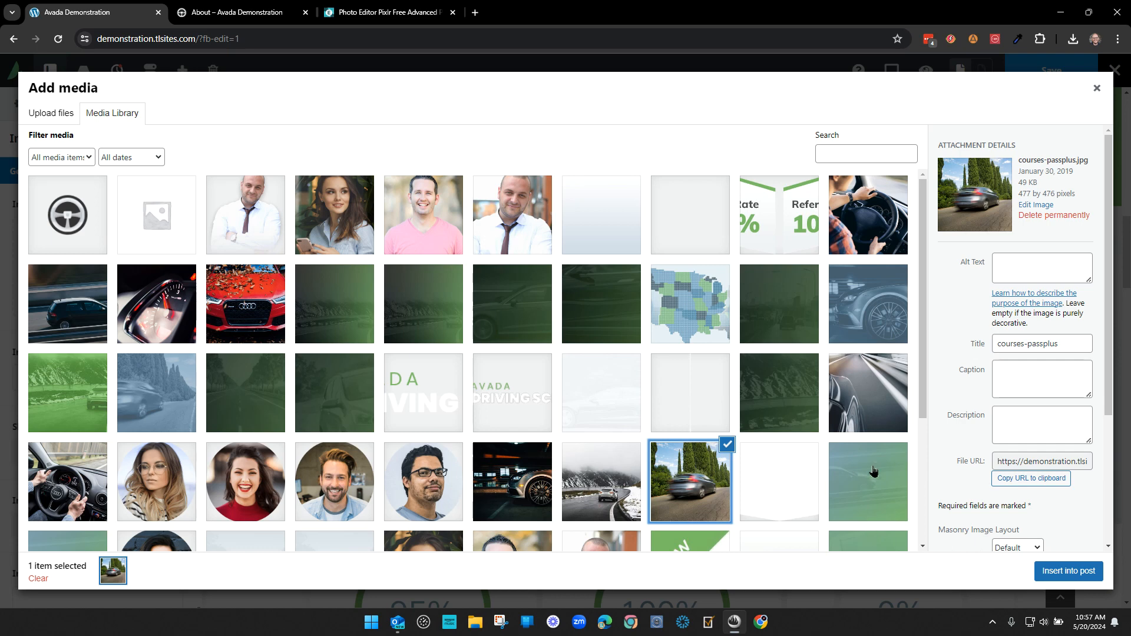
left_click(867, 389)
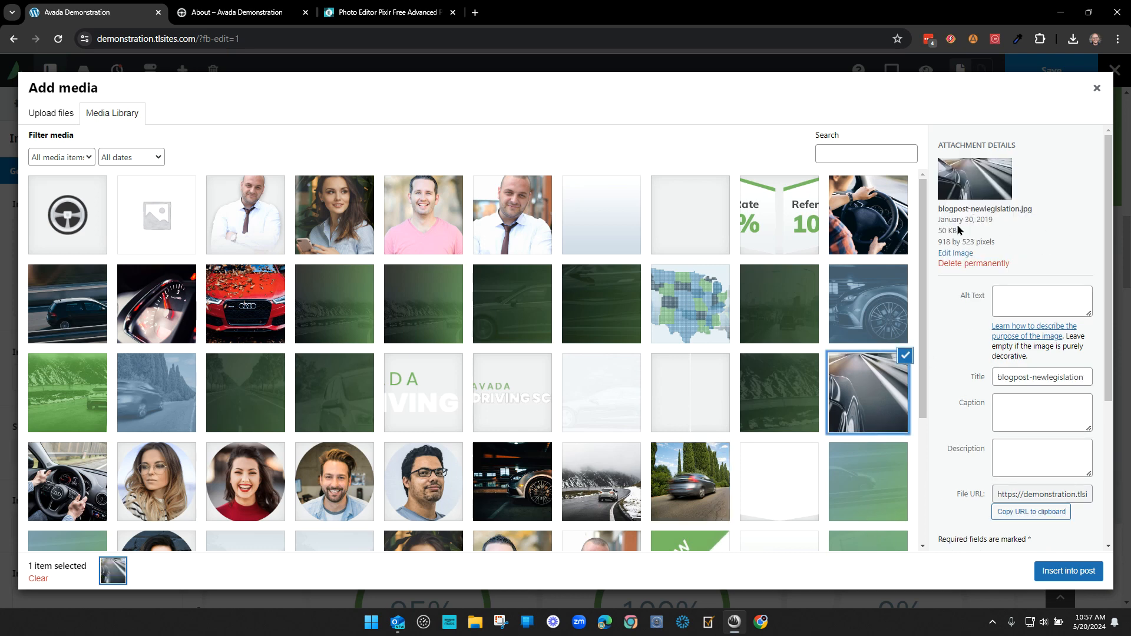
left_click(1068, 571)
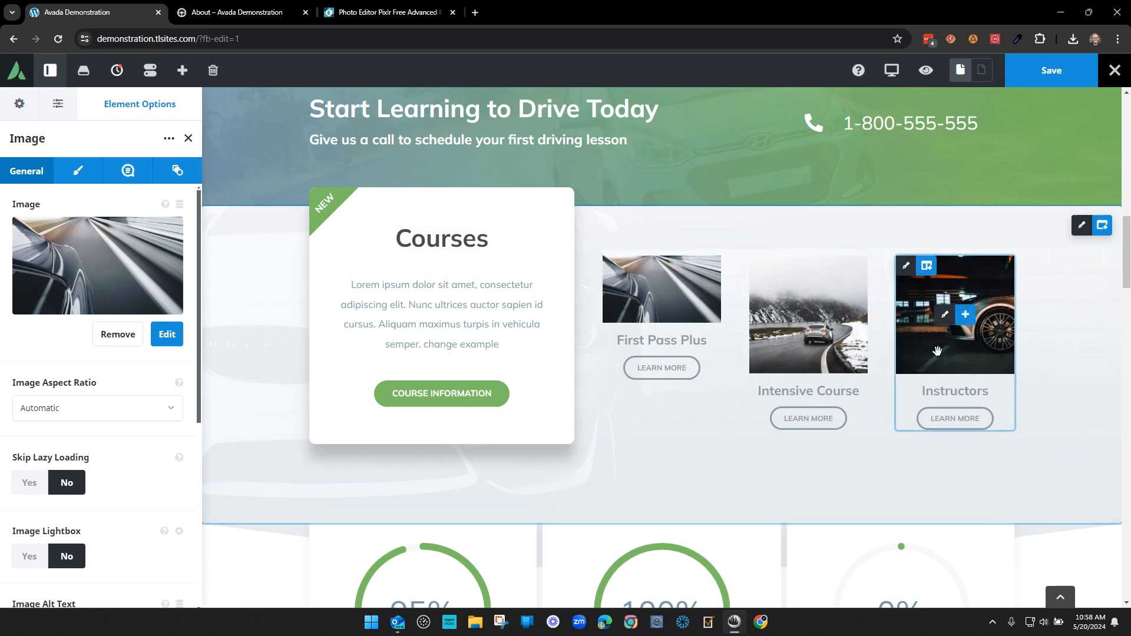
Step: Try the 1:1 aspect ratio on the First Pass Plus image and return it to Automatic
left_click(89, 410)
left_click(69, 482)
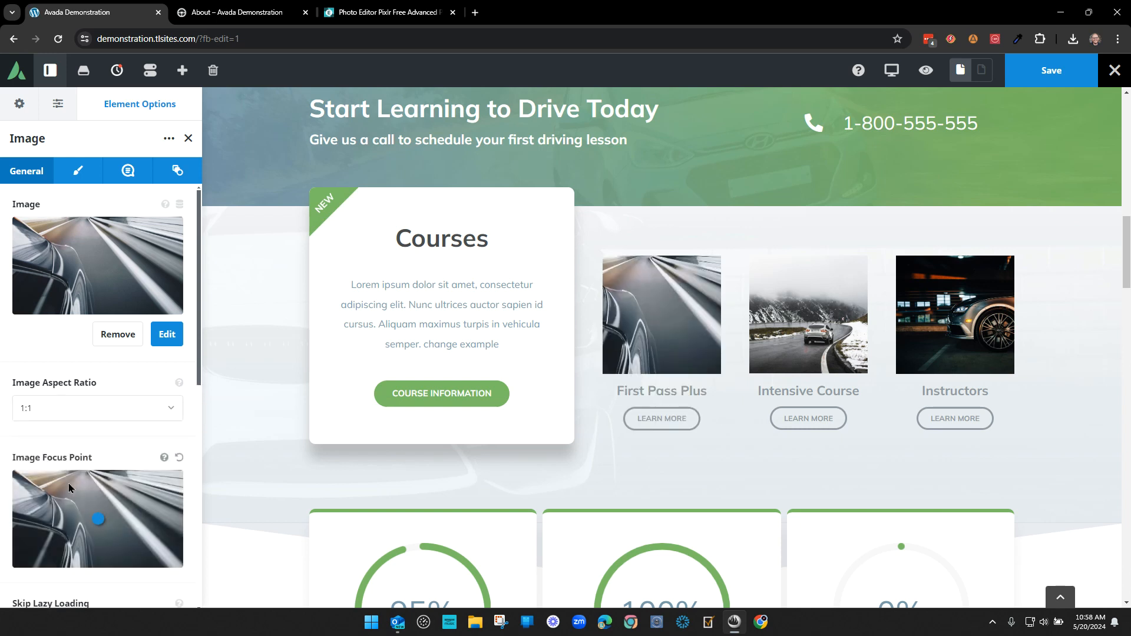
left_click(61, 407)
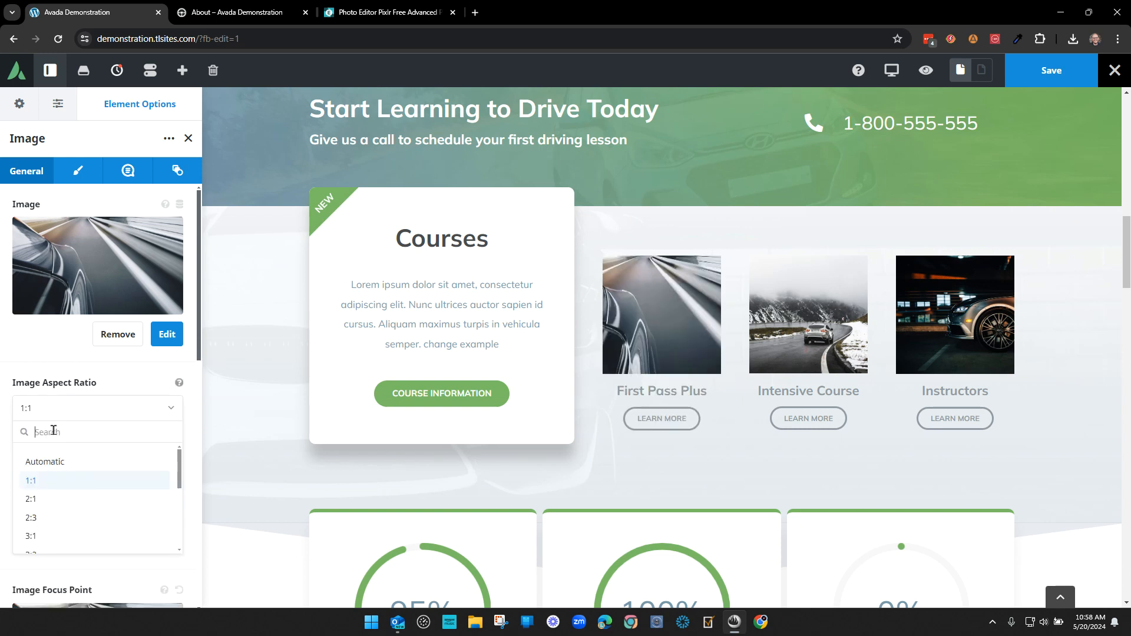
left_click(43, 463)
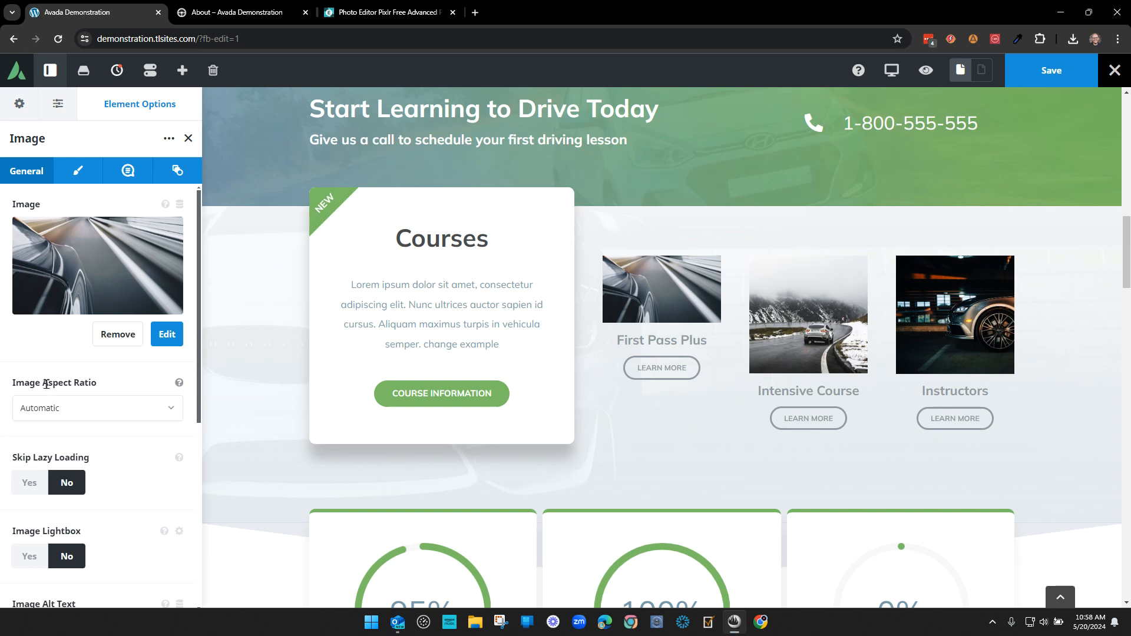
Step: Set the Image Aspect Ratio of the First Pass Plus image to 1:1
left_click_drag(66, 388, 115, 387)
left_click(115, 387)
left_click(92, 408)
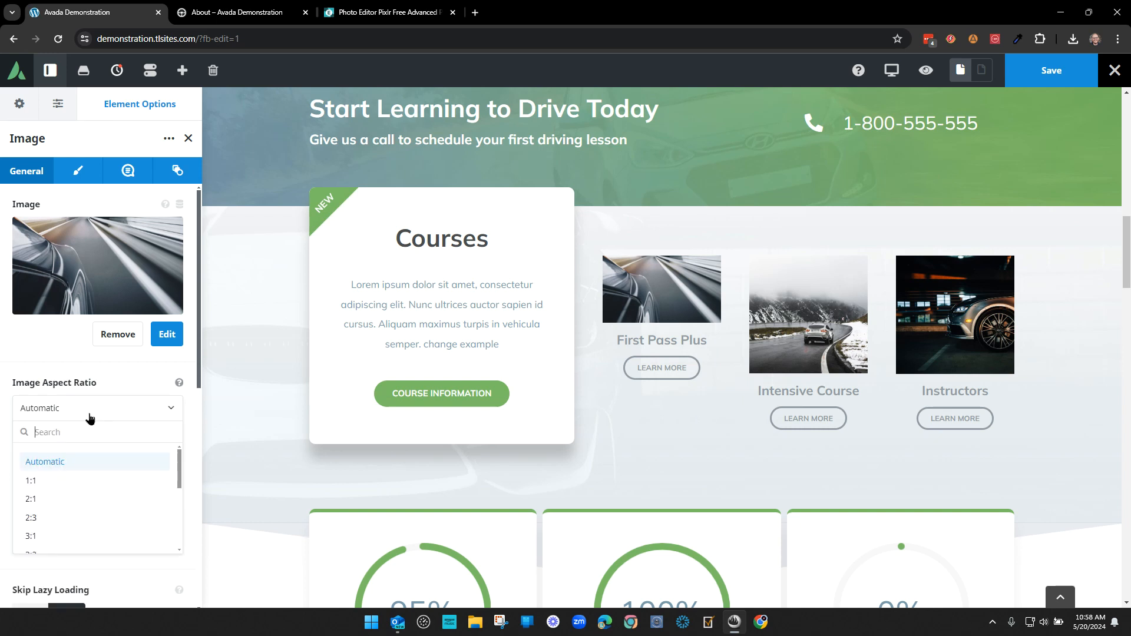
left_click(64, 481)
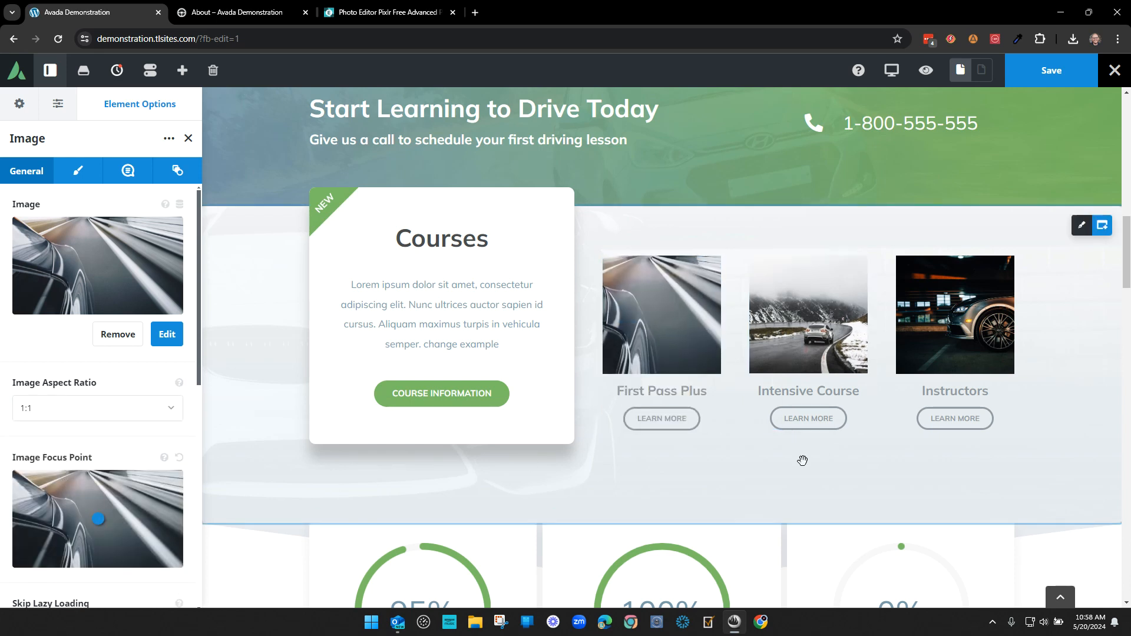
Step: Remove the First Pass Plus image and check the file sizes of courses-passplus.jpg, blogpost-ten.jpg, courses-instructor.jpg and blogpost-10and2.jpg in the media library
left_click(124, 340)
left_click(94, 265)
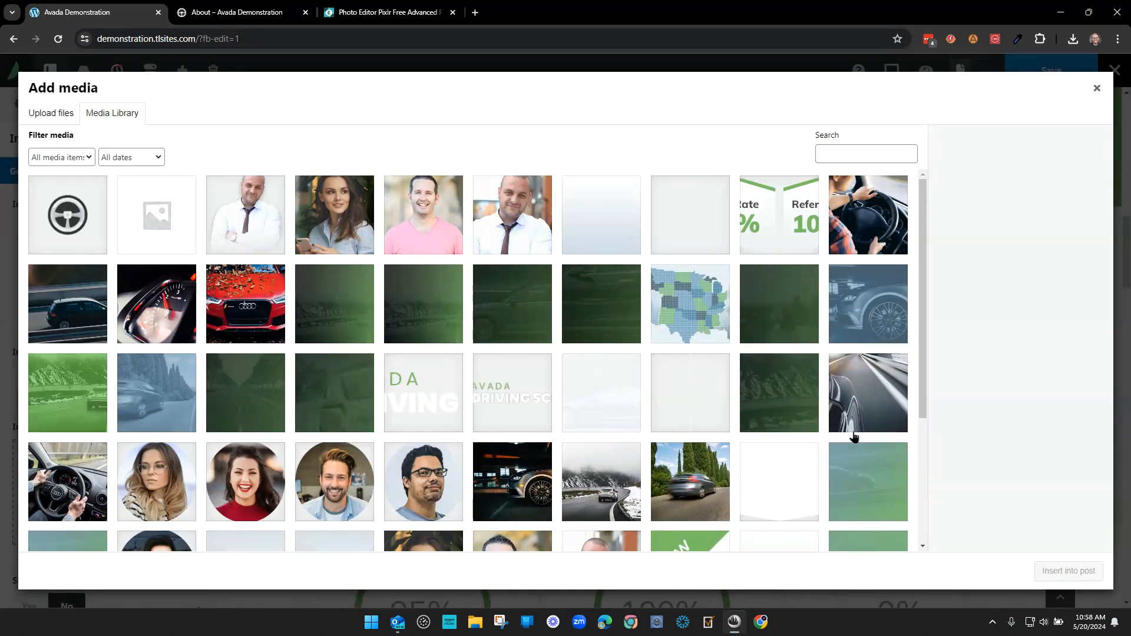
left_click(689, 488)
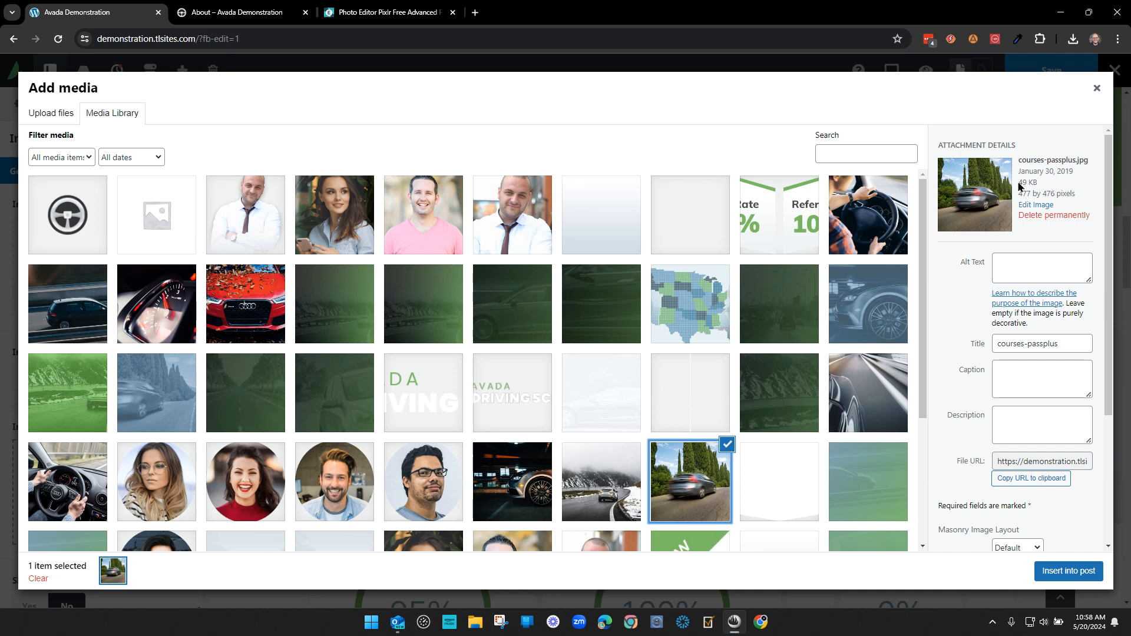
left_click_drag(1019, 180, 1050, 185)
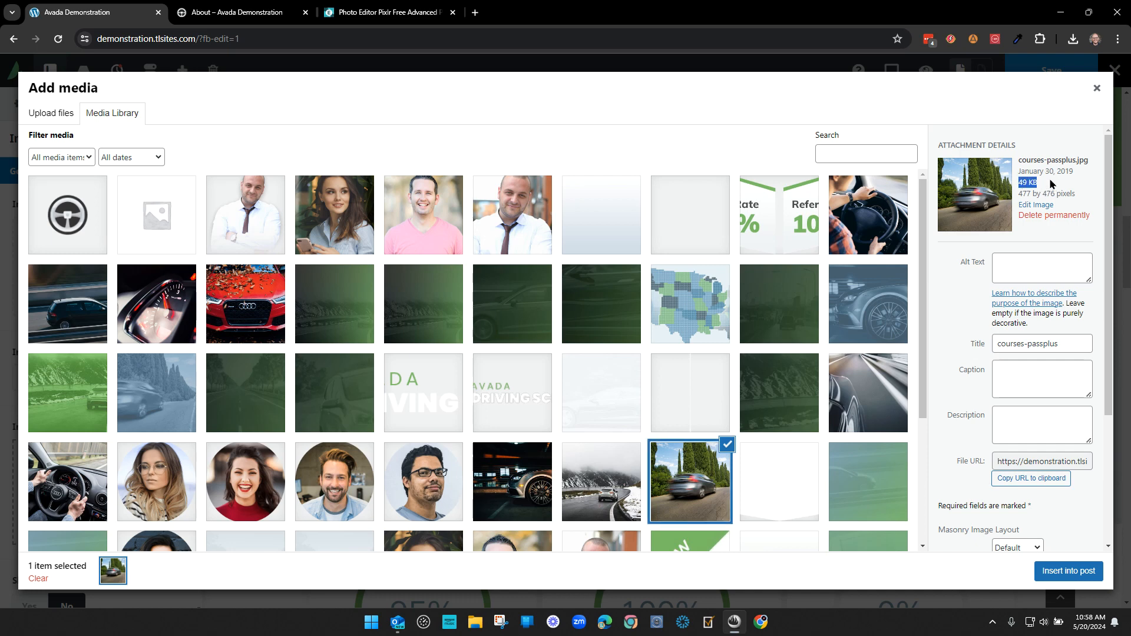
left_click(839, 213)
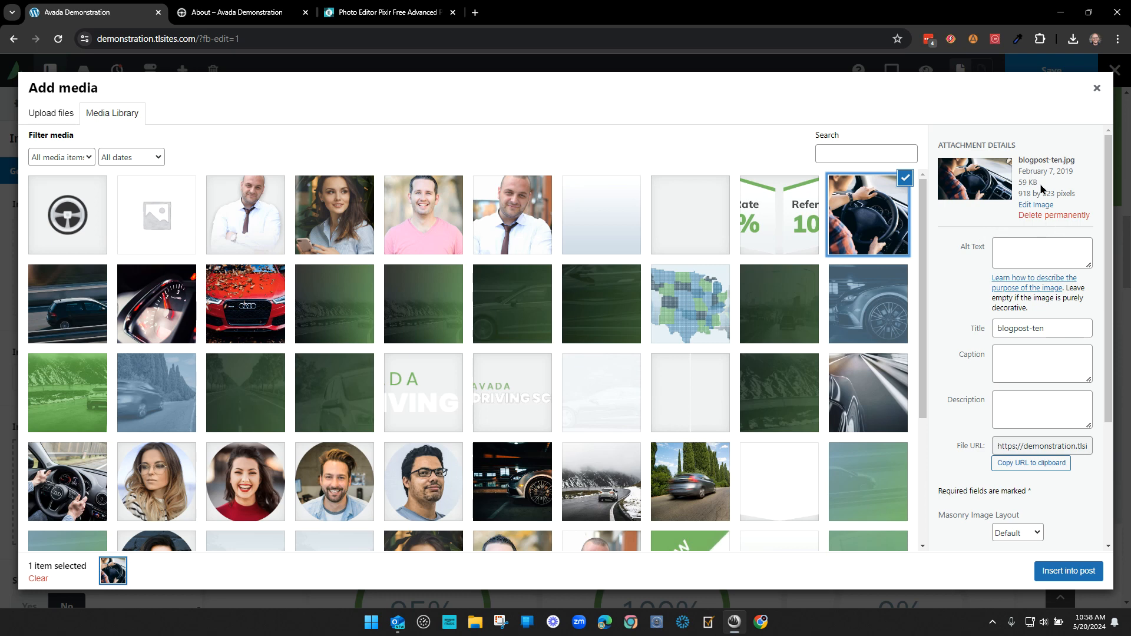
left_click_drag(1040, 185, 1025, 183)
scroll(795, 356, "down", 3)
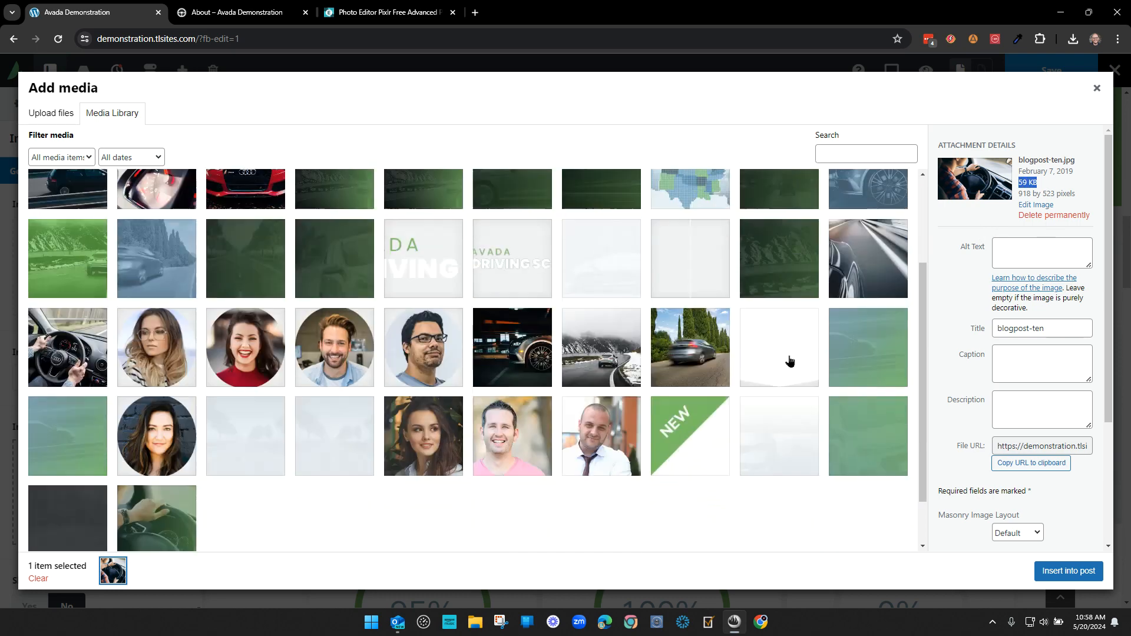
left_click(498, 291)
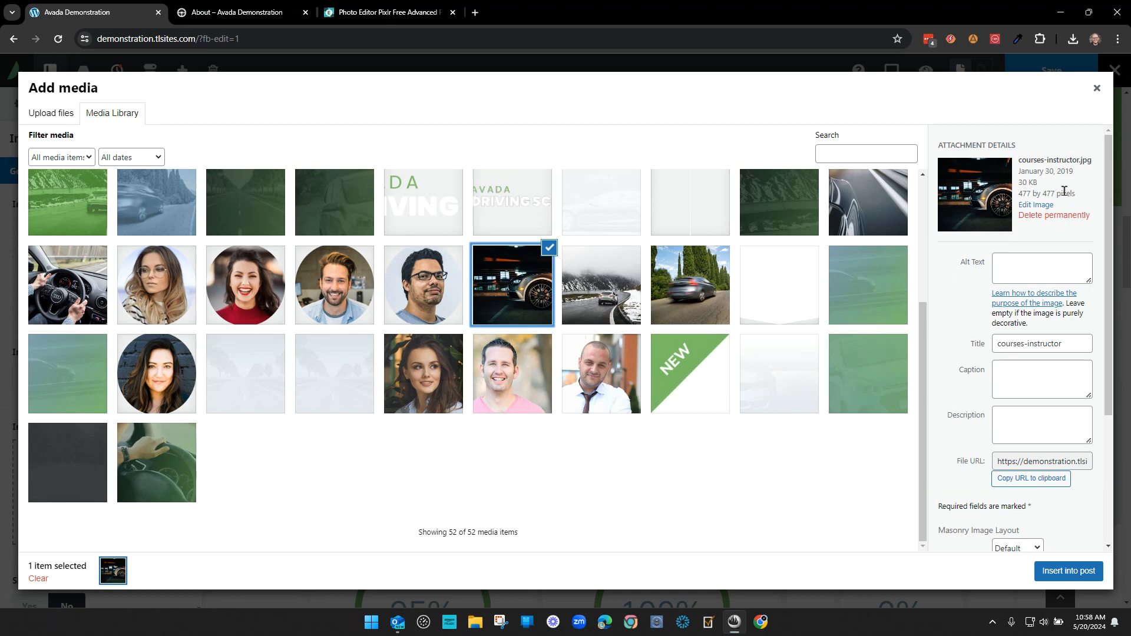
scroll(606, 471, "up", 3)
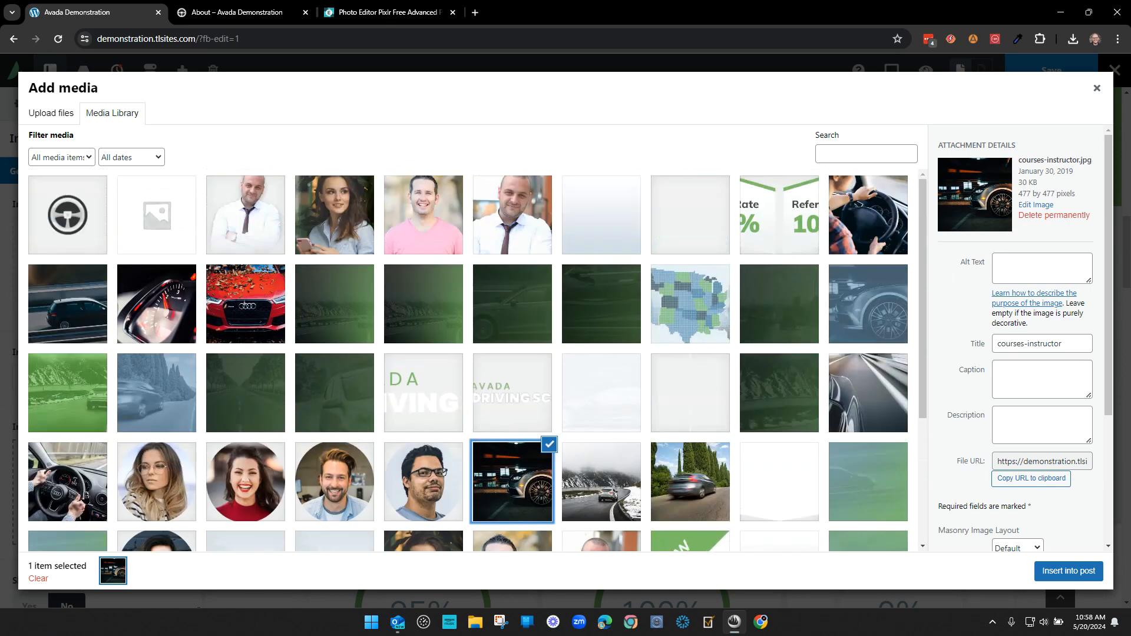
left_click(85, 499)
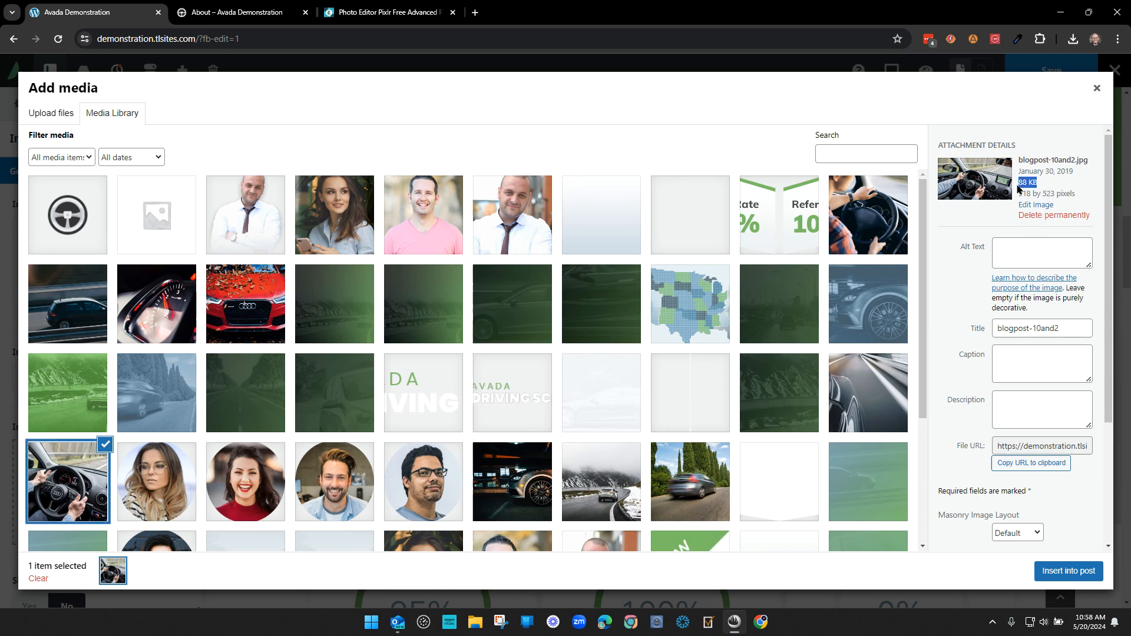
left_click_drag(1026, 187, 1019, 172)
left_click(1059, 187)
Step: Close the Pixlr photo editor page and insert courses-passplus.jpg as the First Pass Plus image
left_click(452, 13)
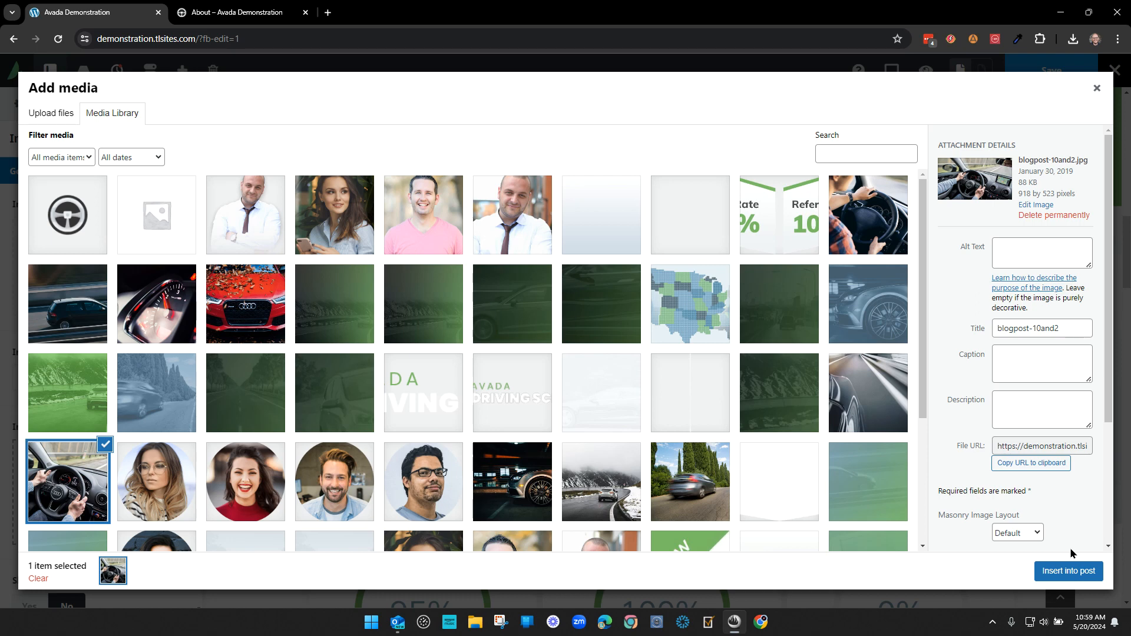
left_click(702, 483)
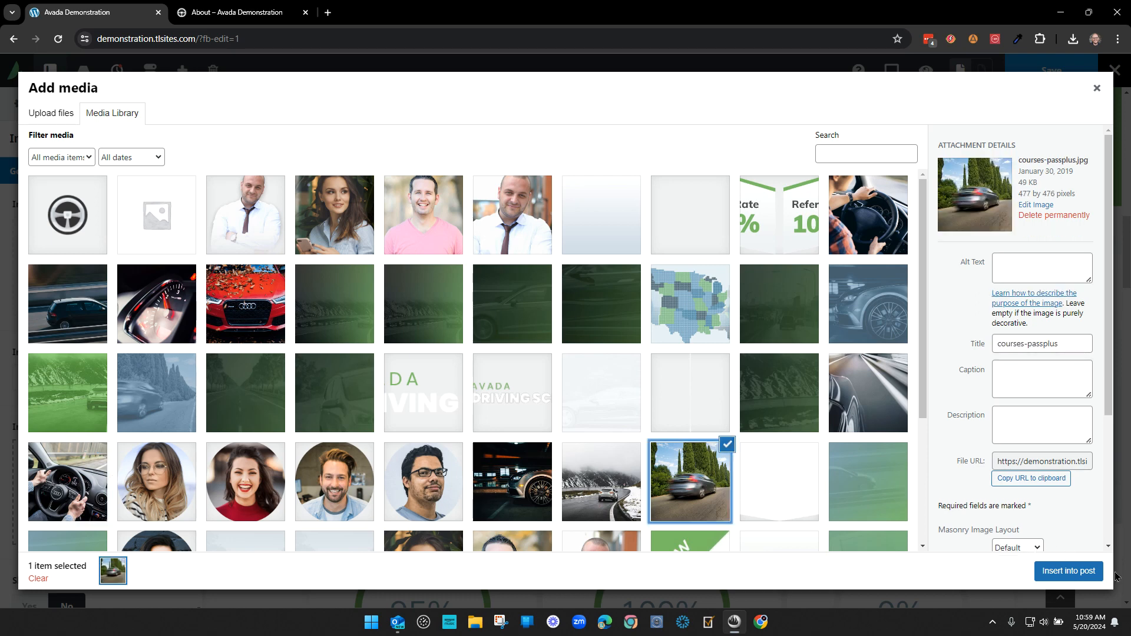
left_click(1068, 570)
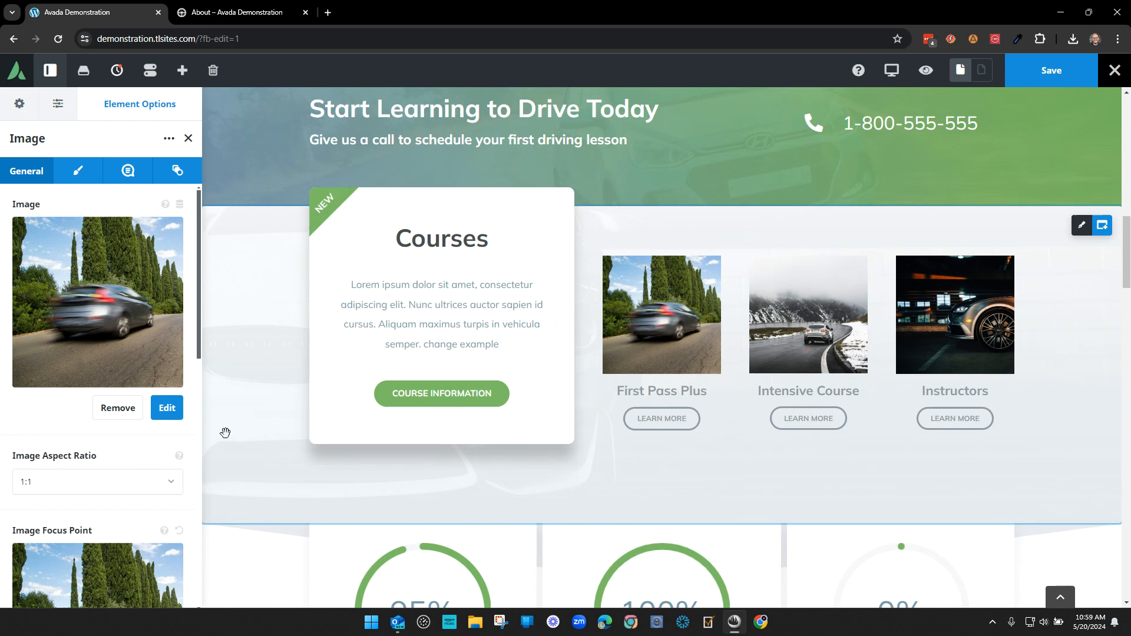
Step: Switch the First Pass Plus image's aspect ratio to Automatic and change it to 2:1
scroll(101, 453, "down", 2)
left_click(81, 370)
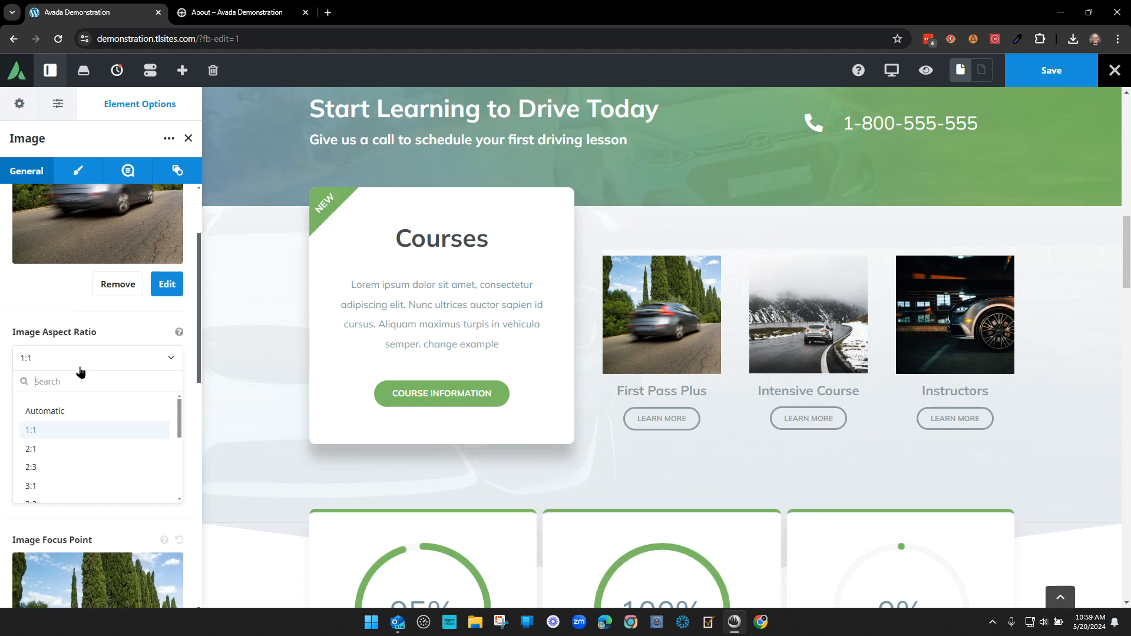
left_click(63, 412)
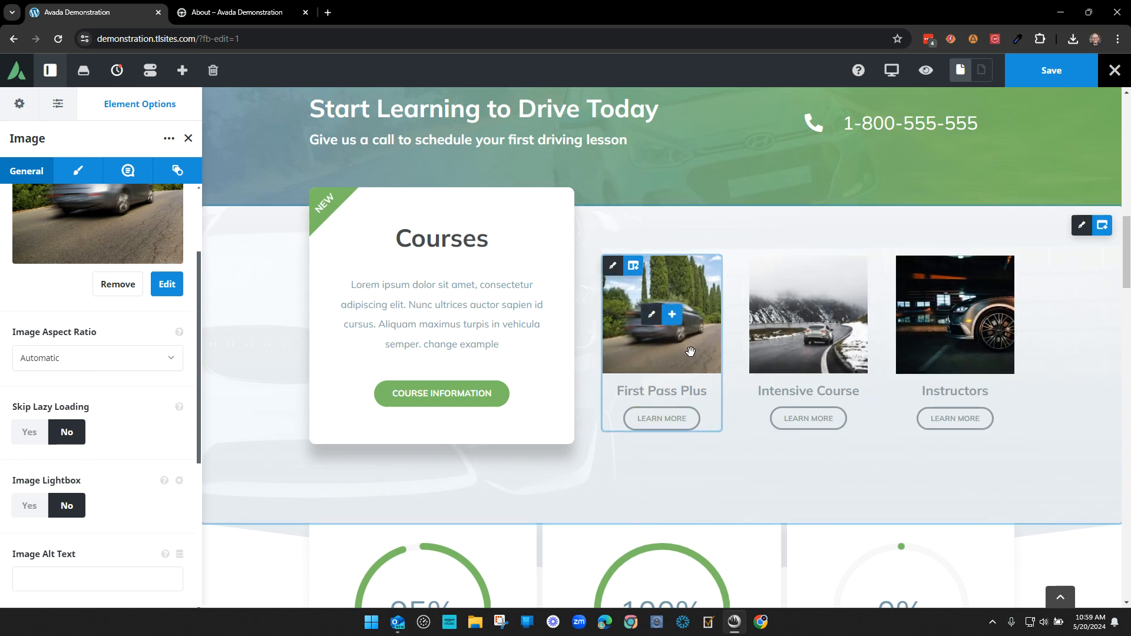
left_click(75, 360)
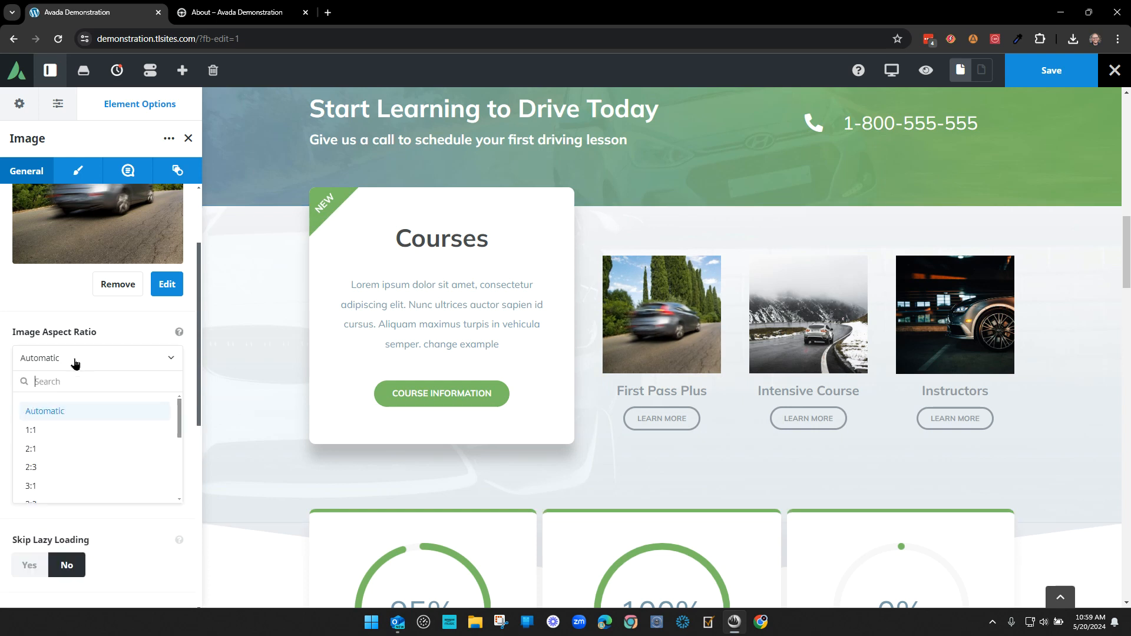
left_click(52, 453)
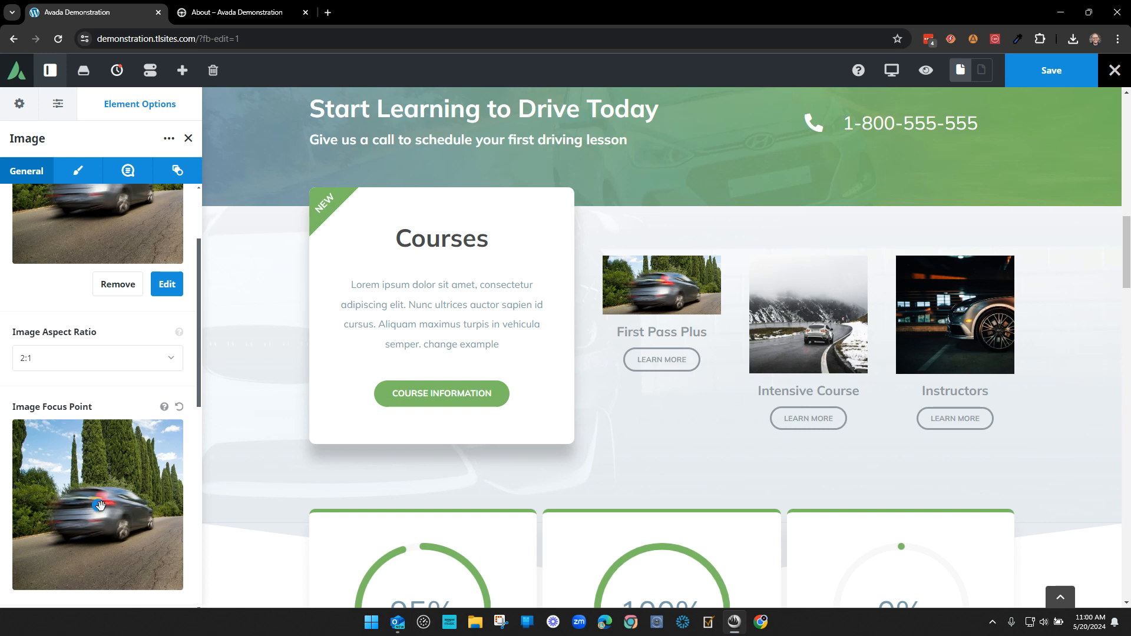
Step: Move the First Pass Plus image's focus point slightly lower on the car and set the aspect ratio to 2:3
scroll(133, 305, "up", 2)
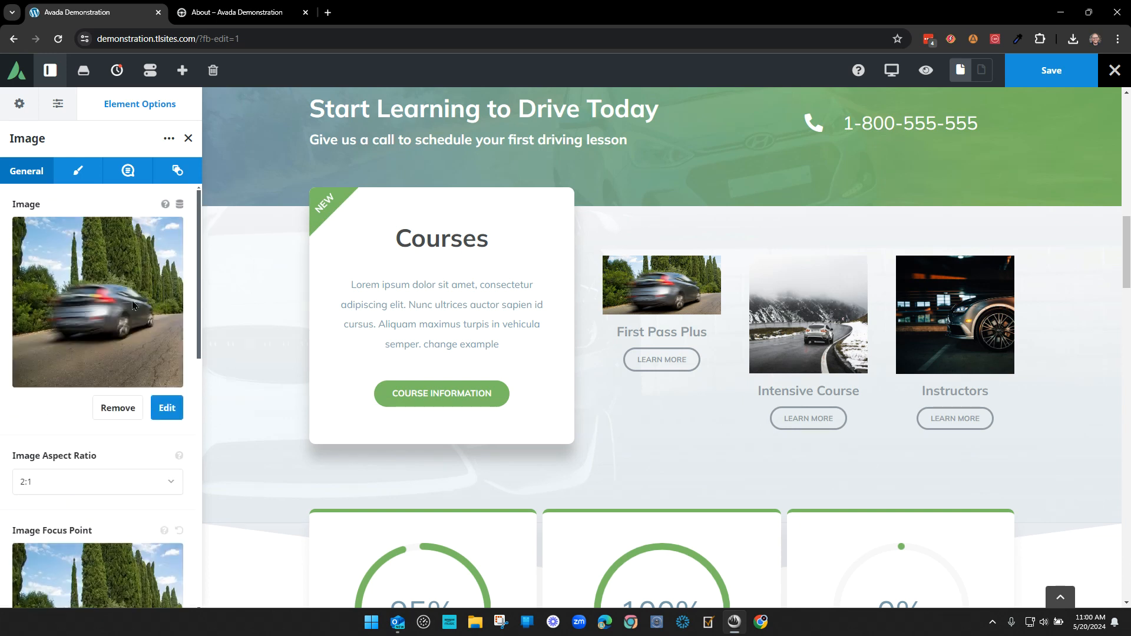
scroll(70, 273, "down", 4)
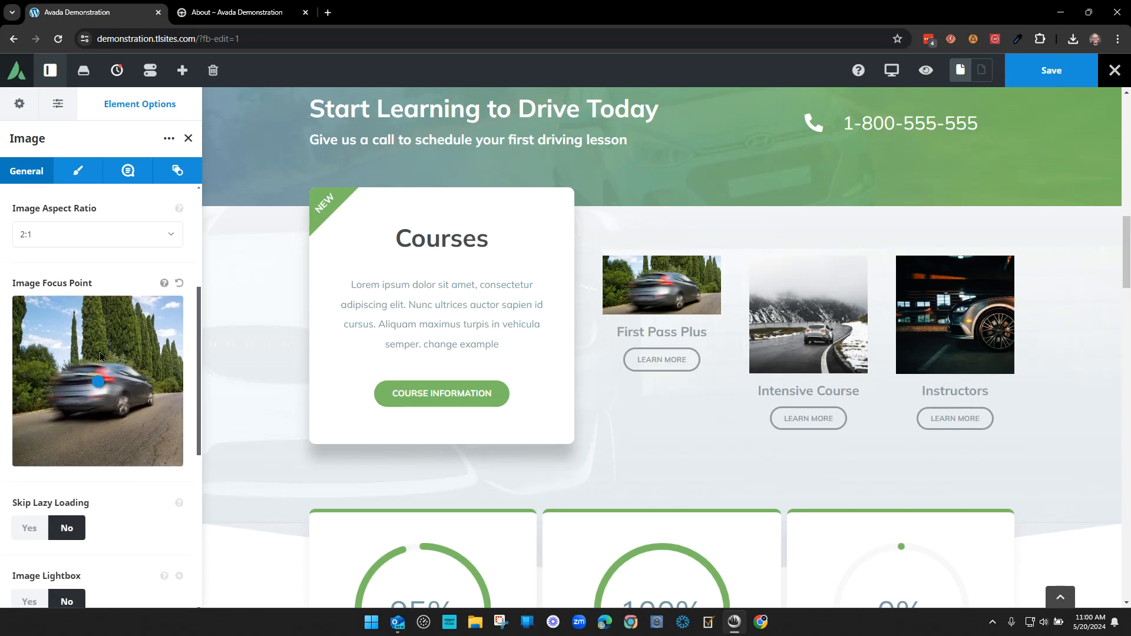
mouse_move(101, 384)
left_mouse_down()
mouse_move(96, 325)
mouse_move(88, 467)
mouse_move(88, 323)
mouse_move(90, 463)
mouse_move(107, 399)
left_mouse_up()
left_click(64, 244)
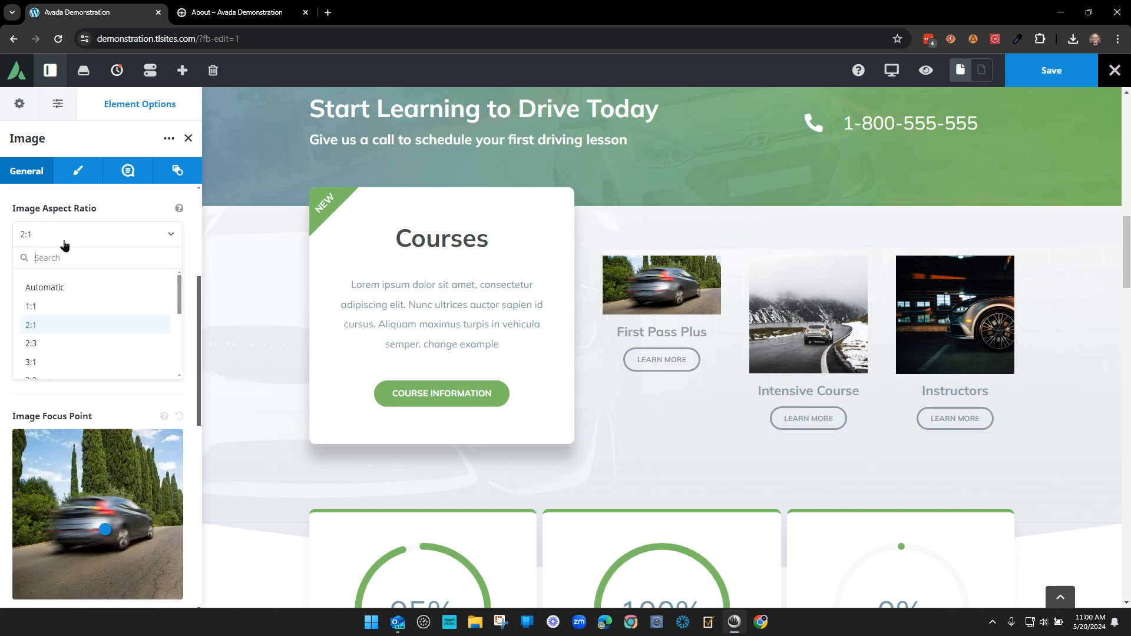
left_click(31, 344)
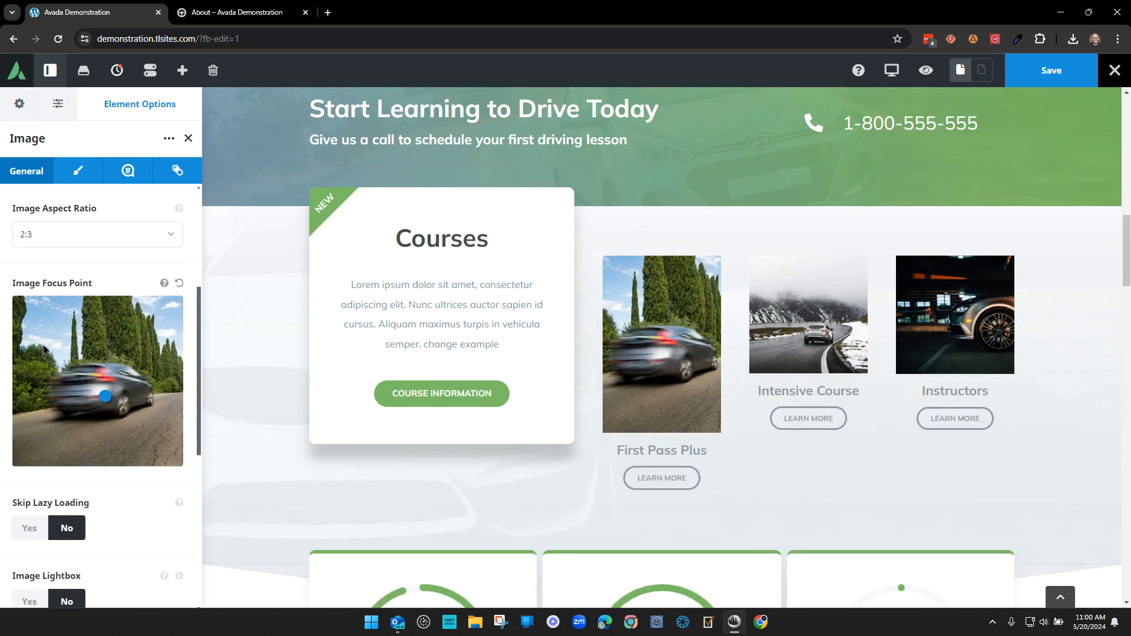
Step: Try the First Pass Plus image's focus point at its right and left edges and place it on the car's front half
left_click_drag(104, 396, 351, 391)
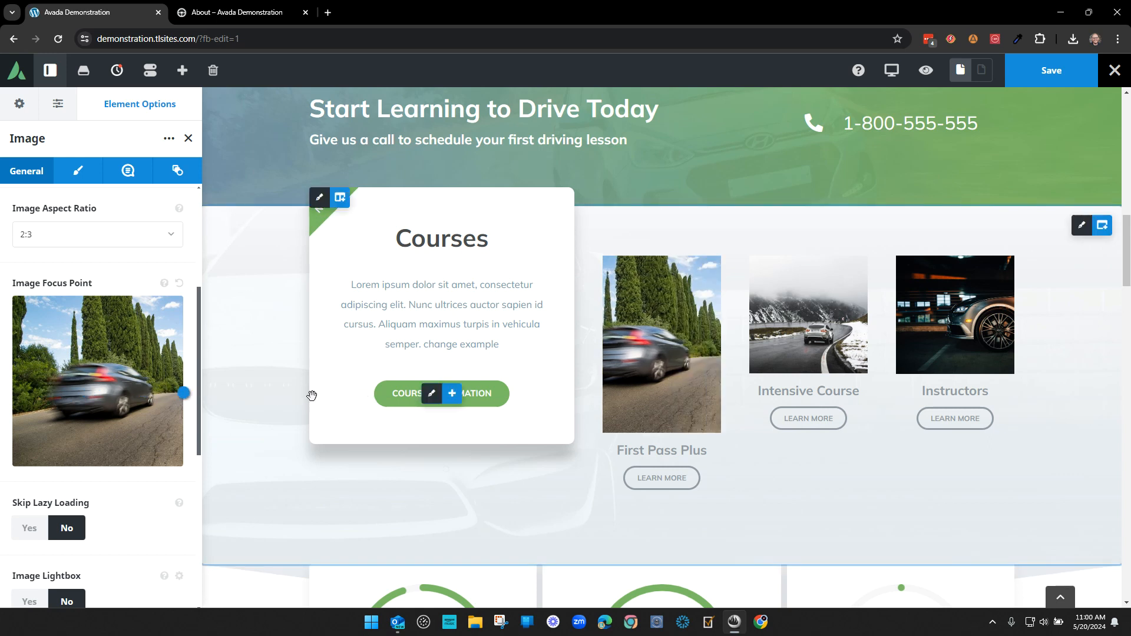
left_click_drag(221, 400, 118, 393)
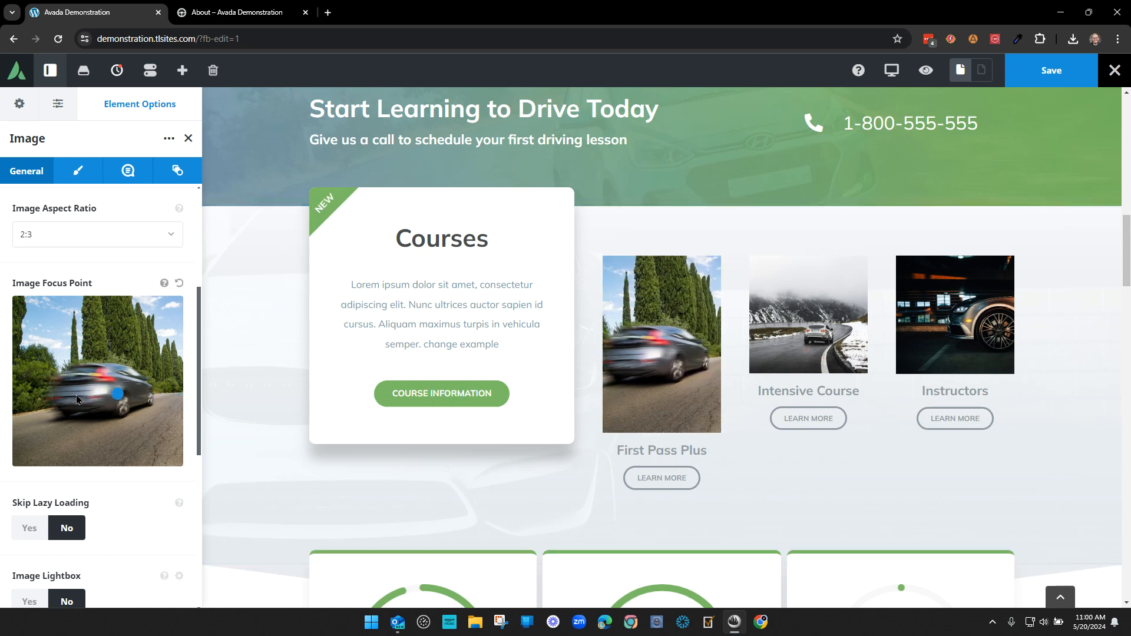
left_click_drag(12, 394, 156, 404)
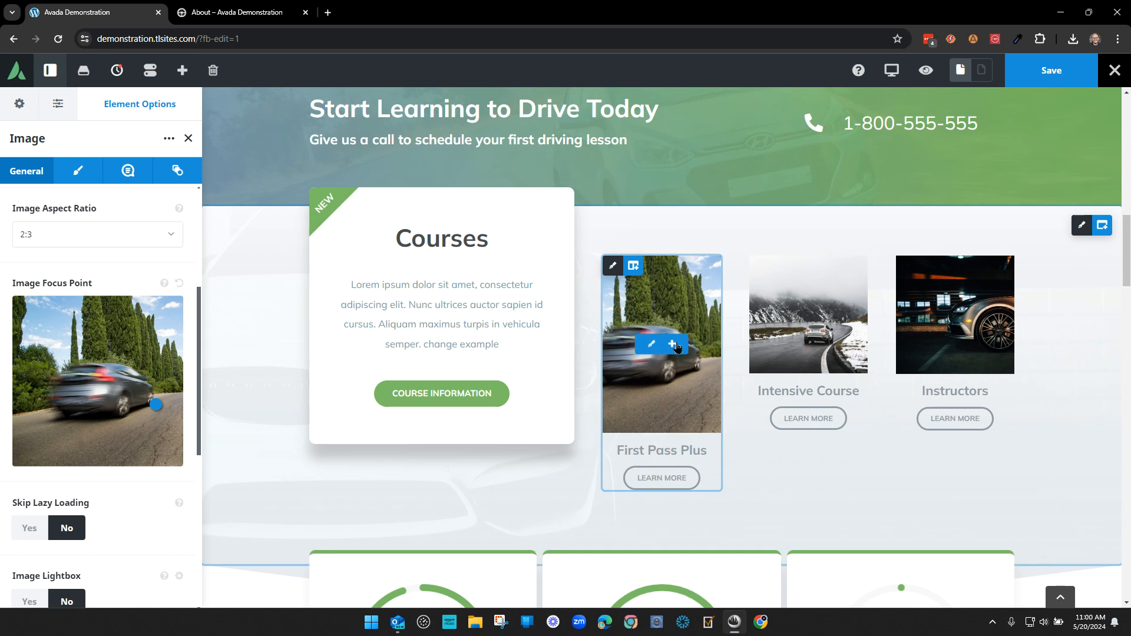
left_click_drag(156, 402, 132, 400)
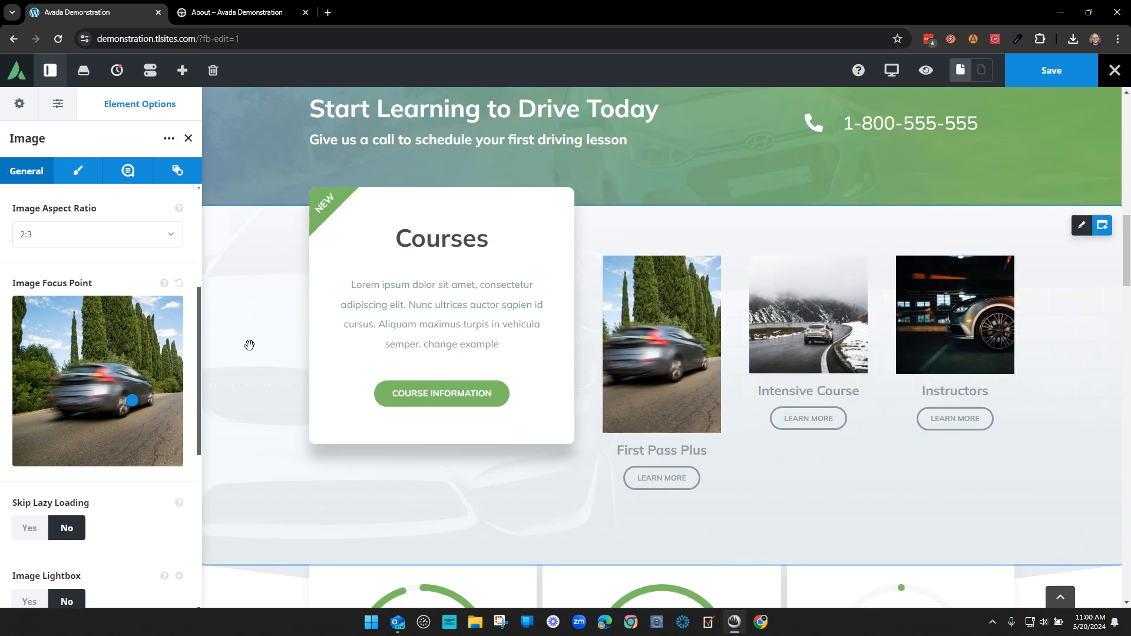
Step: Try the aspect ratios 3:1, 3:2 and 4:1 on the First Pass Plus image, return to 3:2 and raise the focus point slightly
left_click(67, 234)
left_click(60, 363)
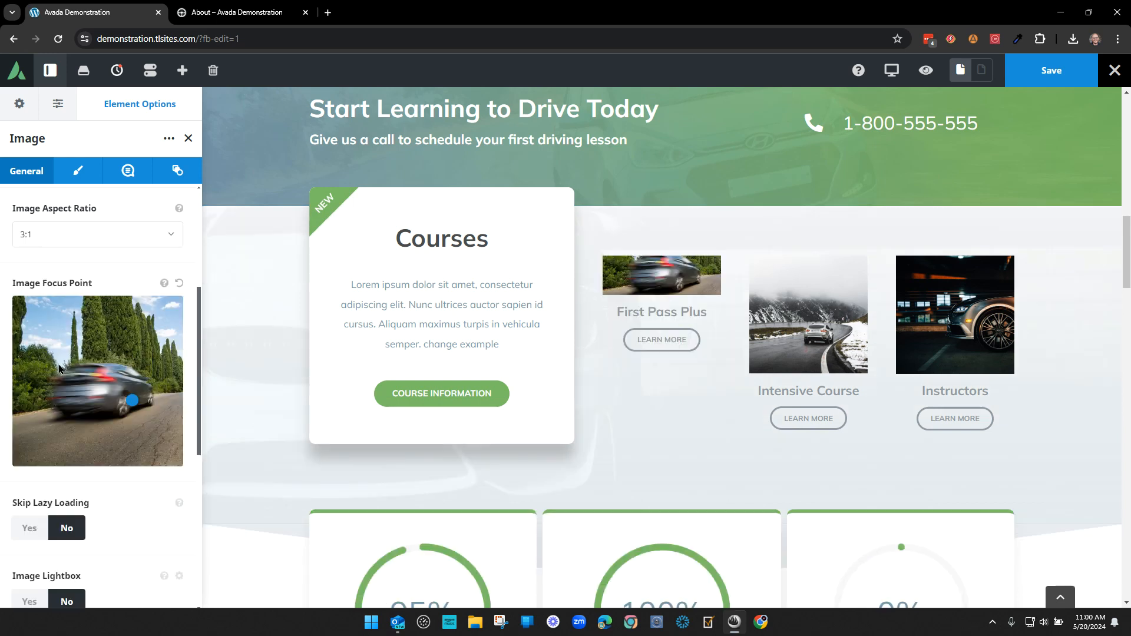
left_click(69, 236)
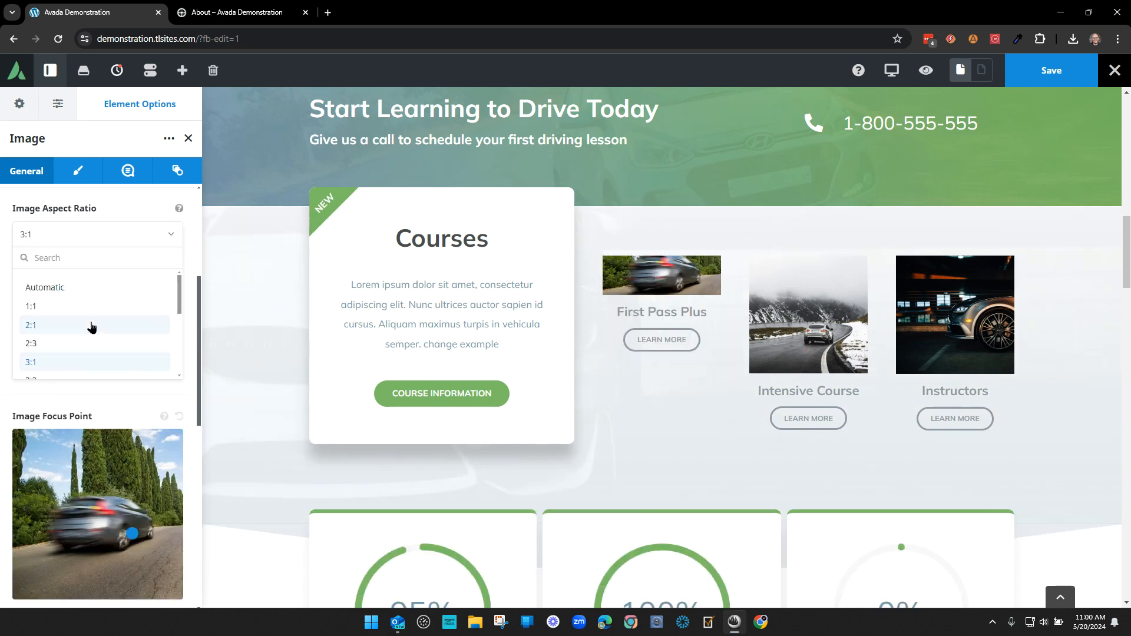
scroll(90, 325, "down", 2)
left_click(45, 323)
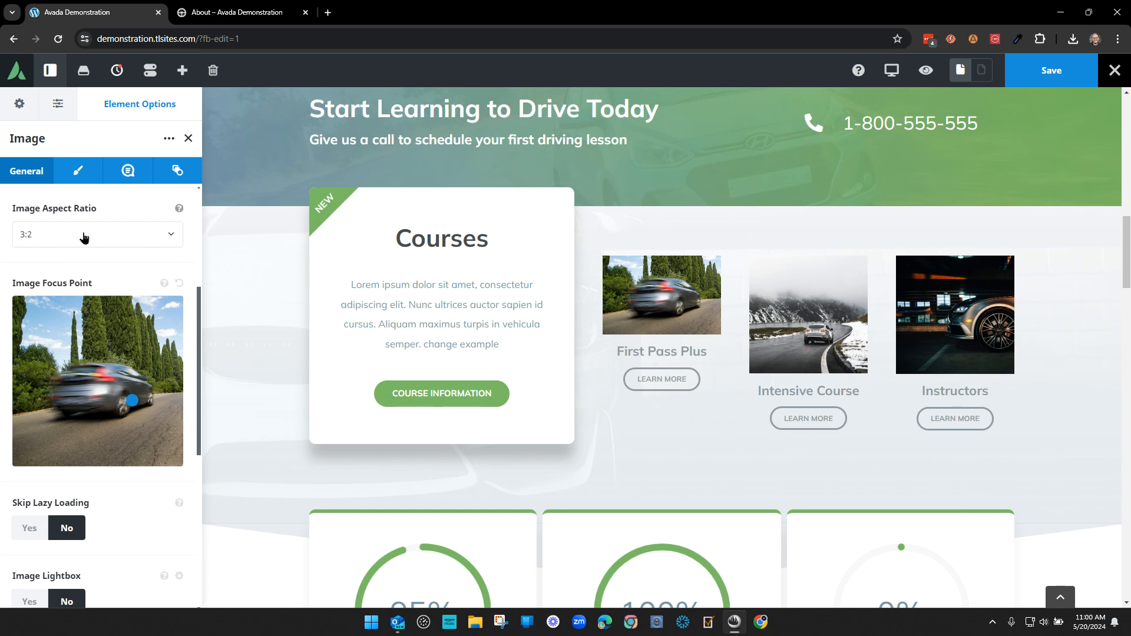
left_click(84, 237)
left_click(59, 340)
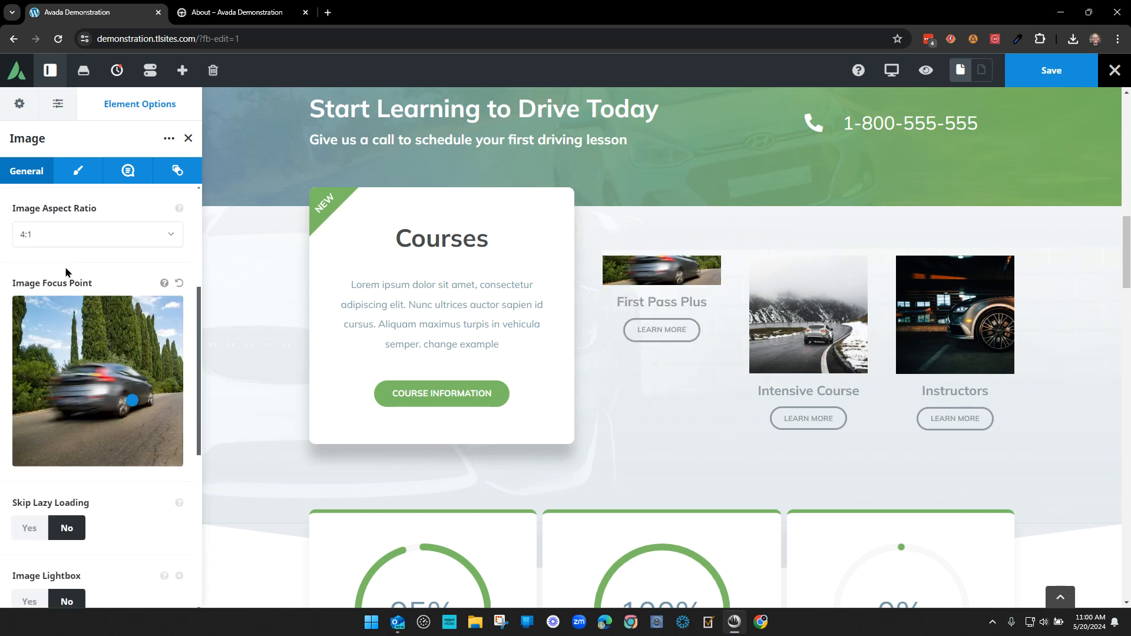
left_click(63, 233)
left_click(46, 324)
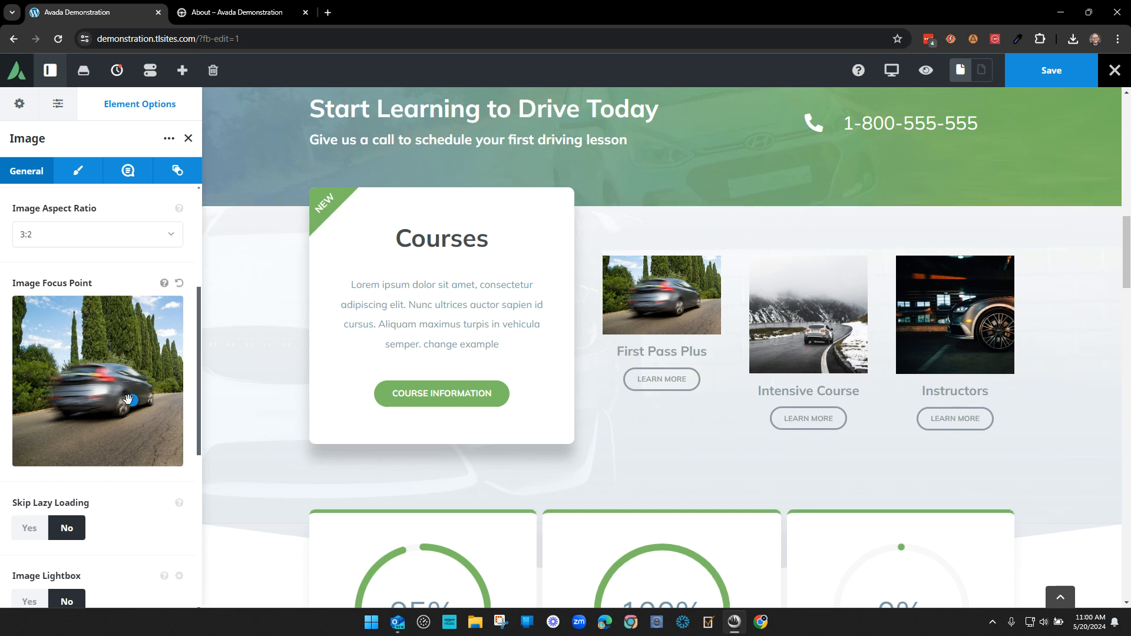
mouse_move(128, 400)
left_mouse_down()
mouse_move(69, 389)
mouse_move(75, 357)
mouse_move(79, 454)
mouse_move(124, 389)
left_mouse_up()
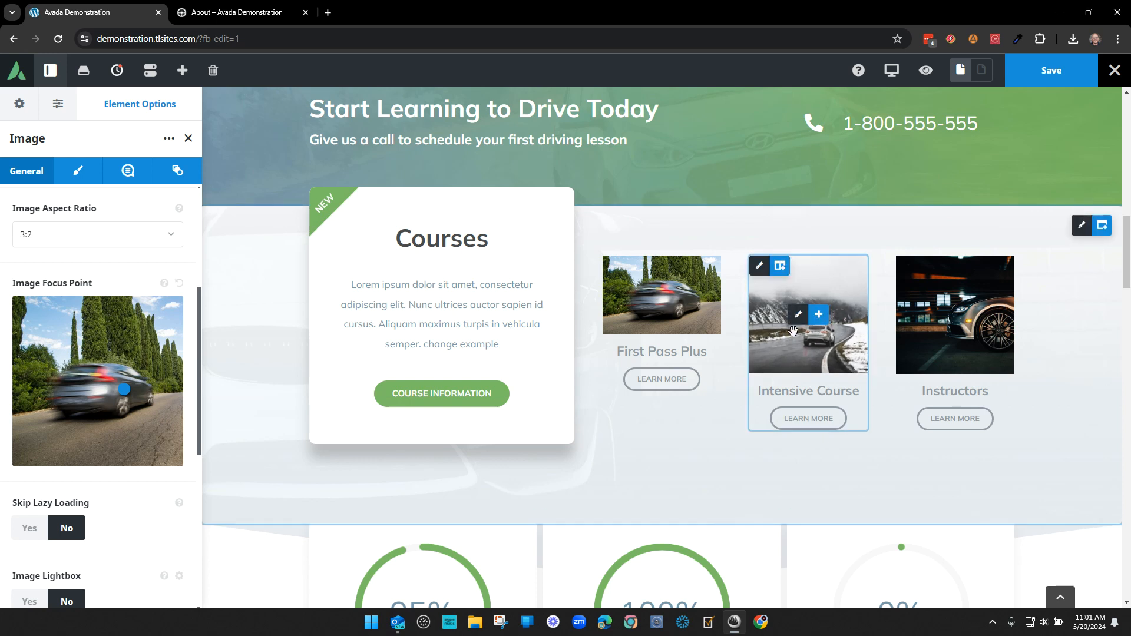
Step: Set the Intensive Course image's aspect ratio to 3:2 and move its focus point below and right of the car
left_click(798, 314)
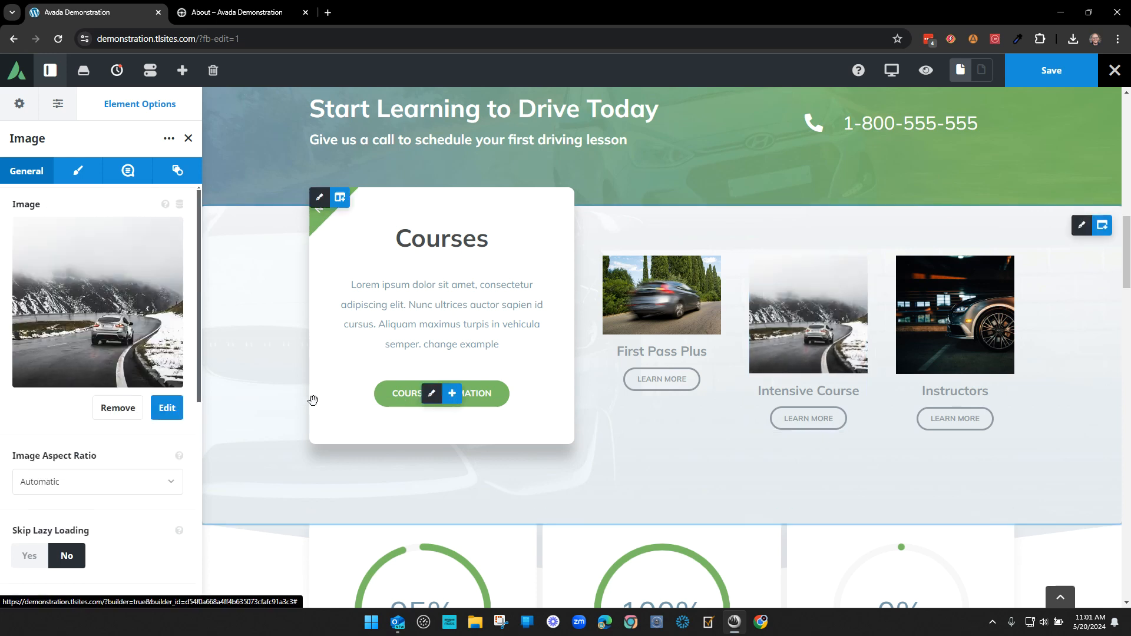
scroll(69, 488, "down", 2)
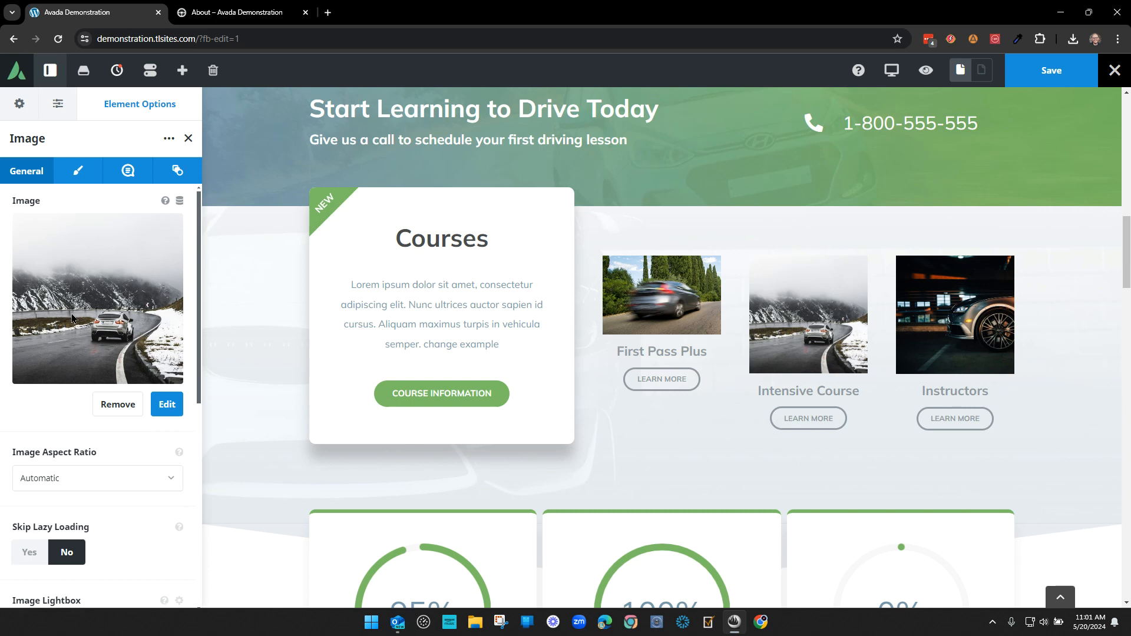
left_click(62, 358)
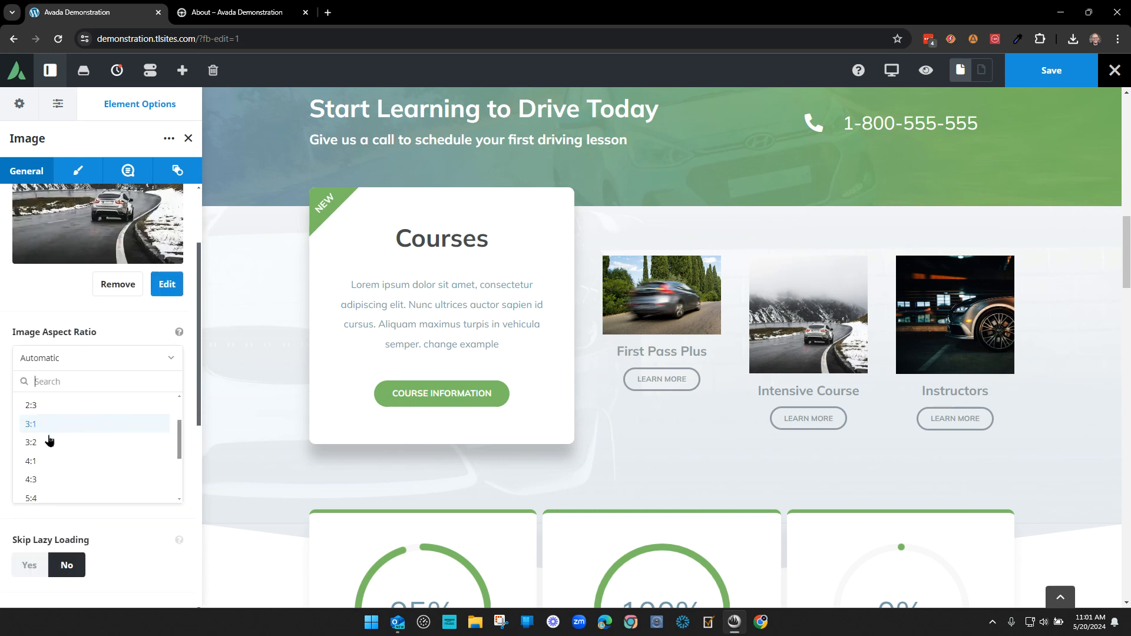
left_click(49, 473)
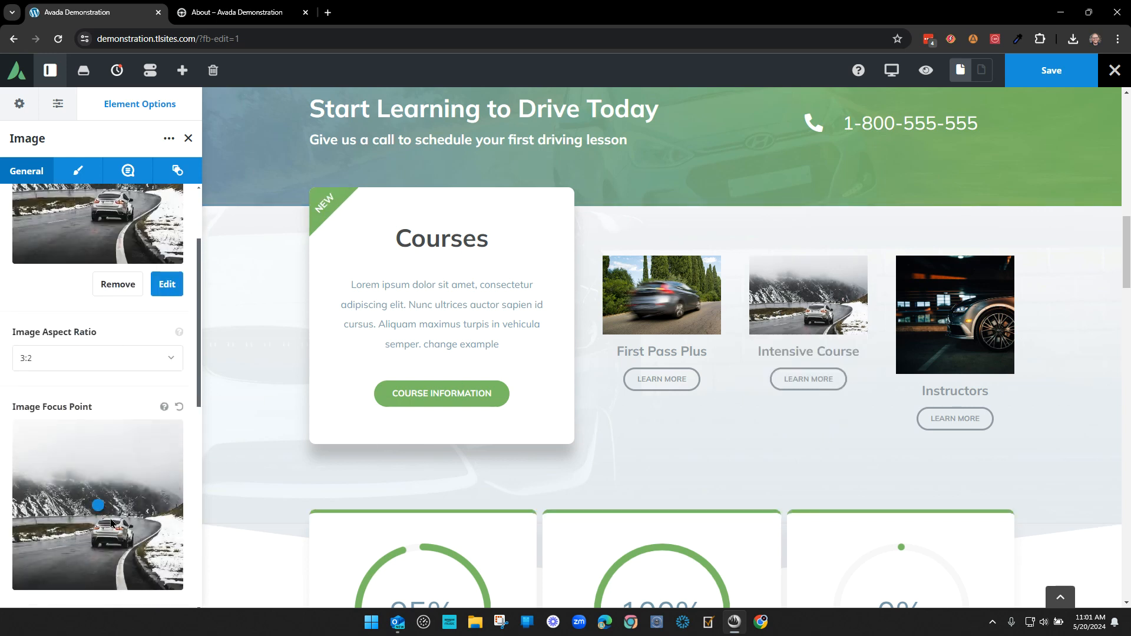
mouse_move(98, 507)
left_mouse_down()
mouse_move(167, 509)
mouse_move(136, 527)
mouse_move(139, 557)
left_mouse_up()
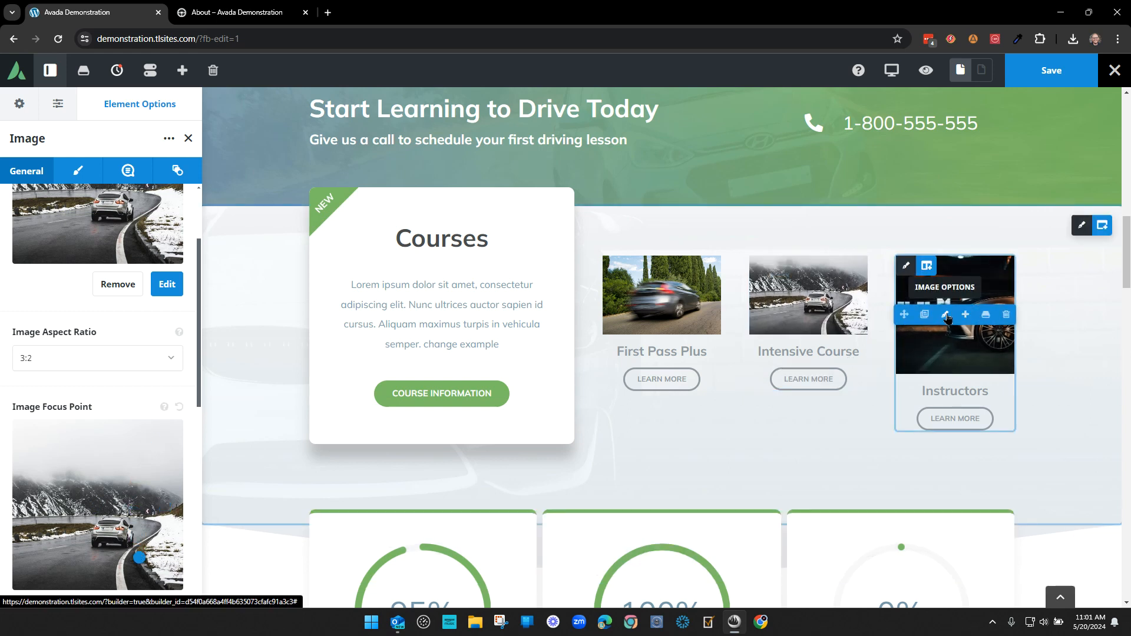
Step: Set the Instructors image's aspect ratio to 3:2 and shift its focus point toward the car's wheel
left_click(946, 317)
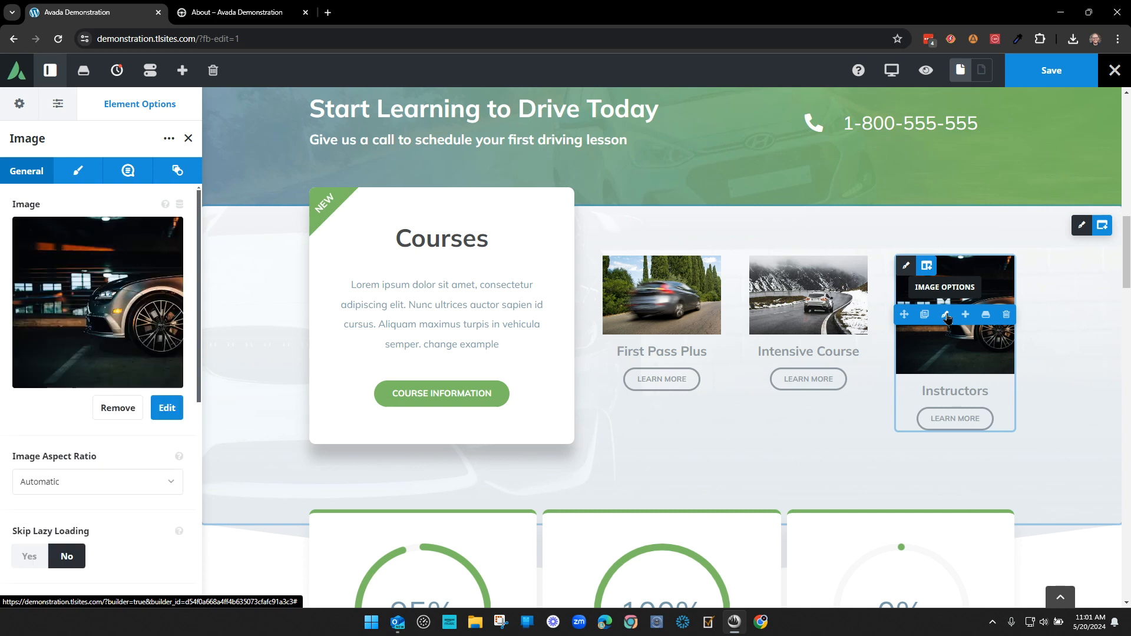
left_click(70, 489)
scroll(89, 450, "down", 2)
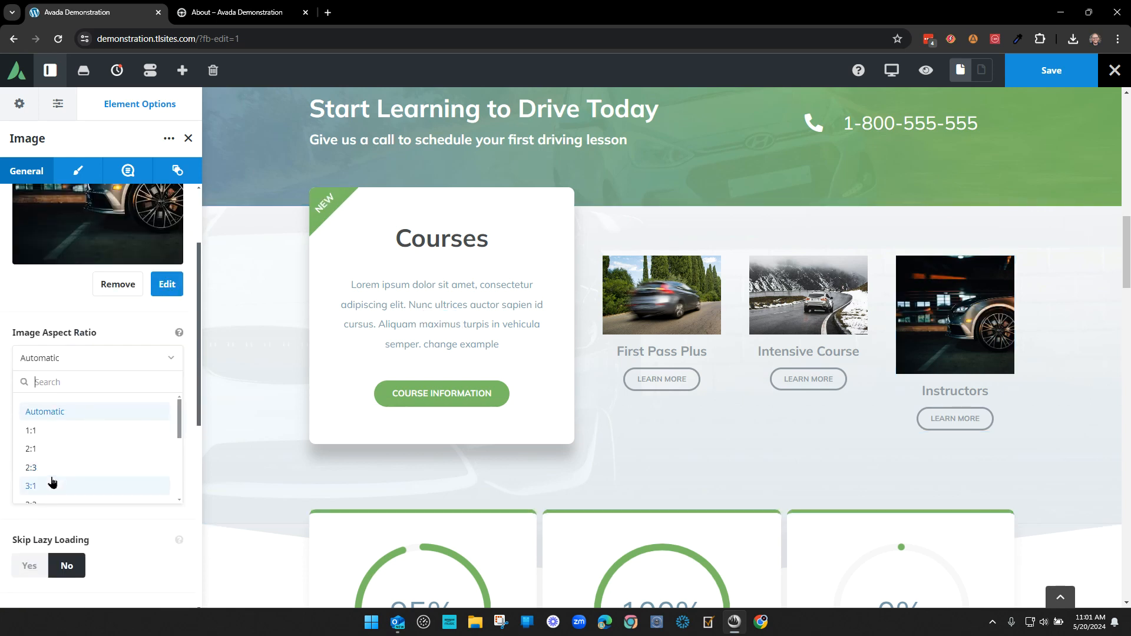
scroll(50, 471, "down", 1)
left_click(50, 448)
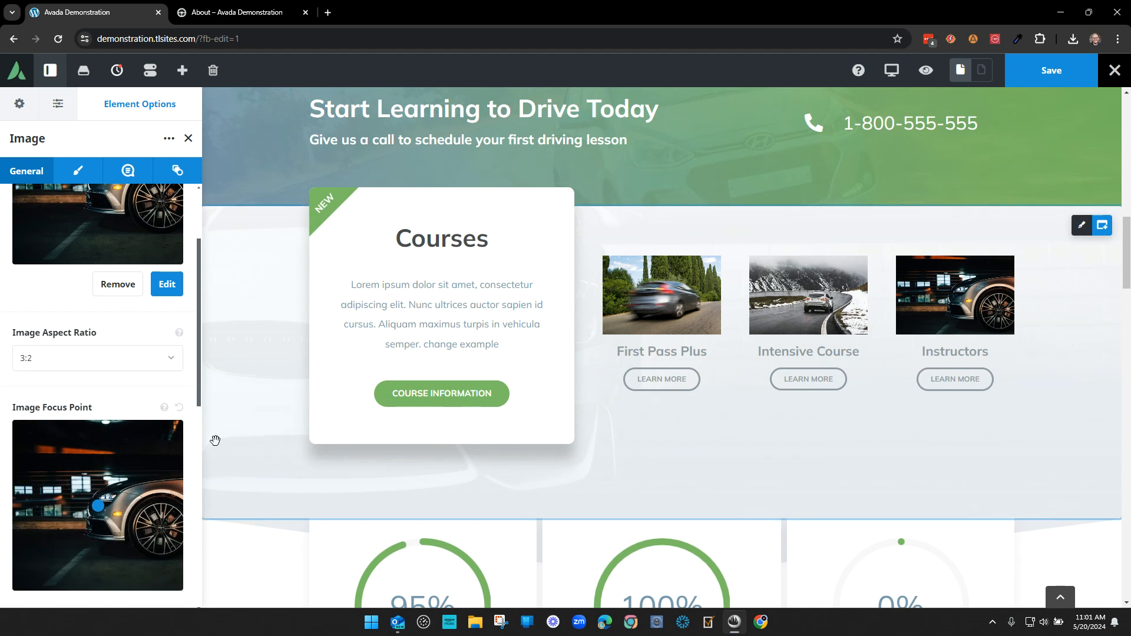
left_click(121, 508)
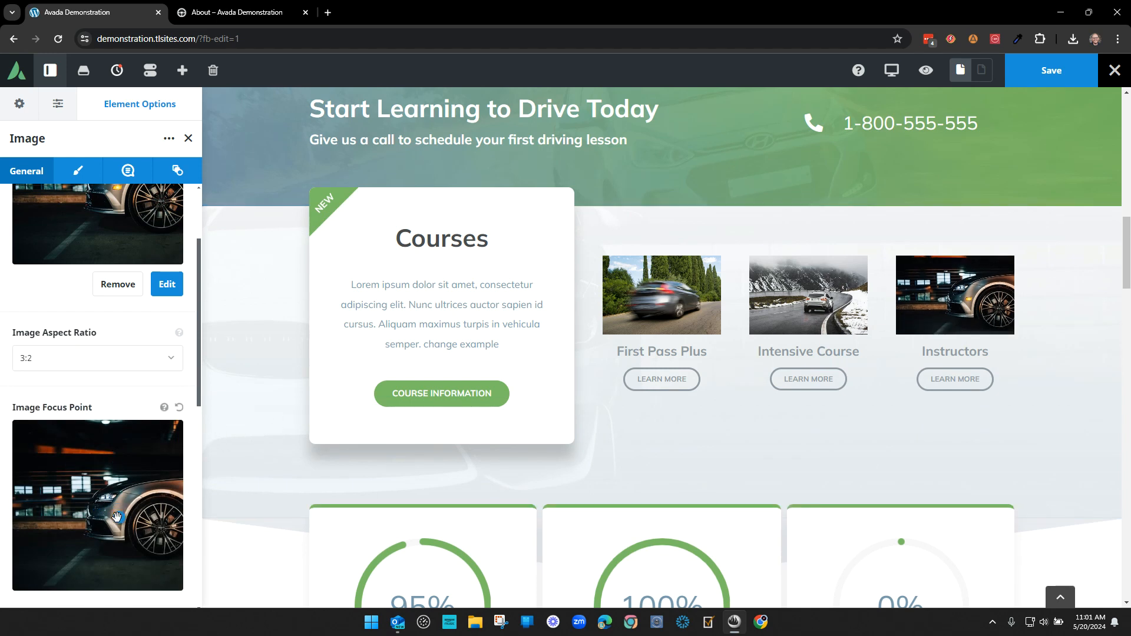
left_click_drag(116, 516, 121, 521)
Step: Replace the Instructors image with blogpost-10and2.jpg from the media library and move its focus point onto the driver's forearm
scroll(120, 380, "up", 2)
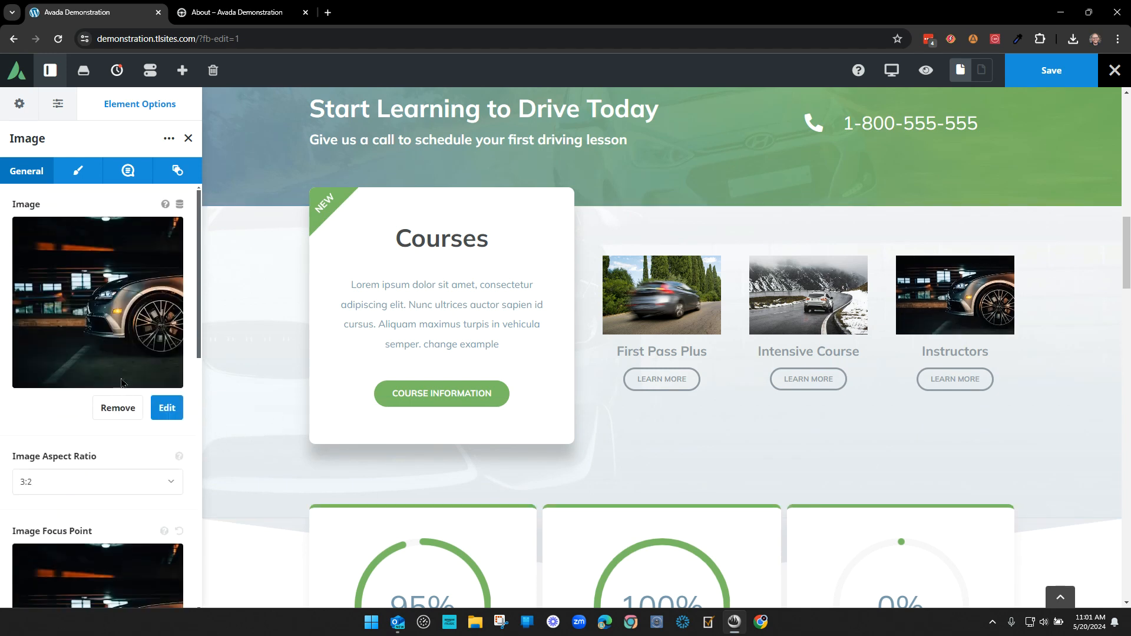
left_click(121, 410)
left_click(99, 271)
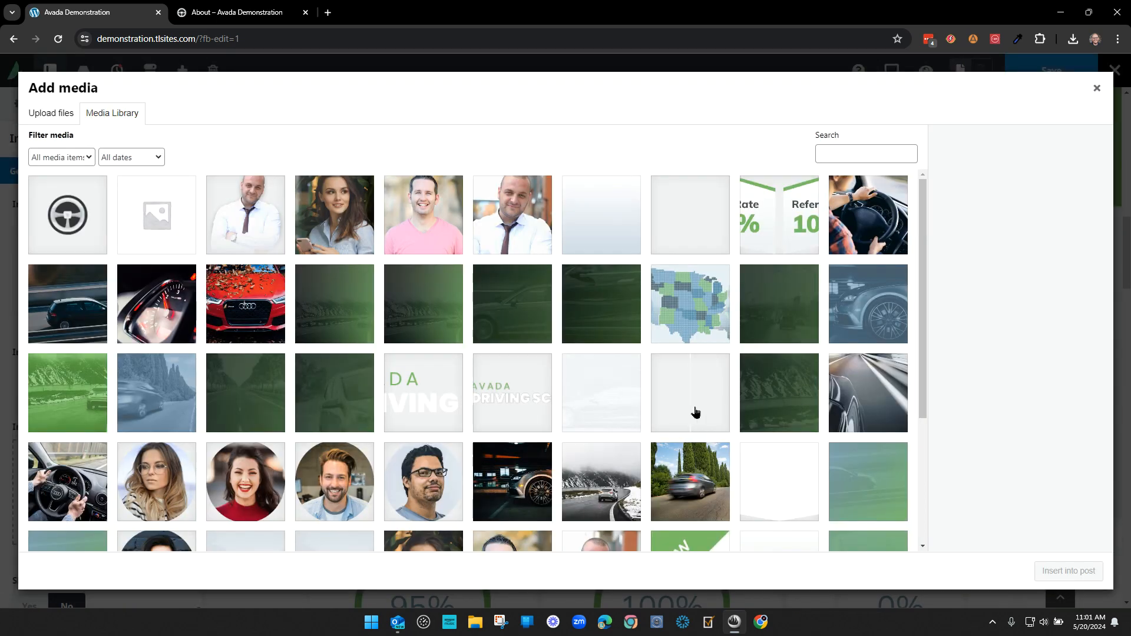
scroll(644, 415, "down", 3)
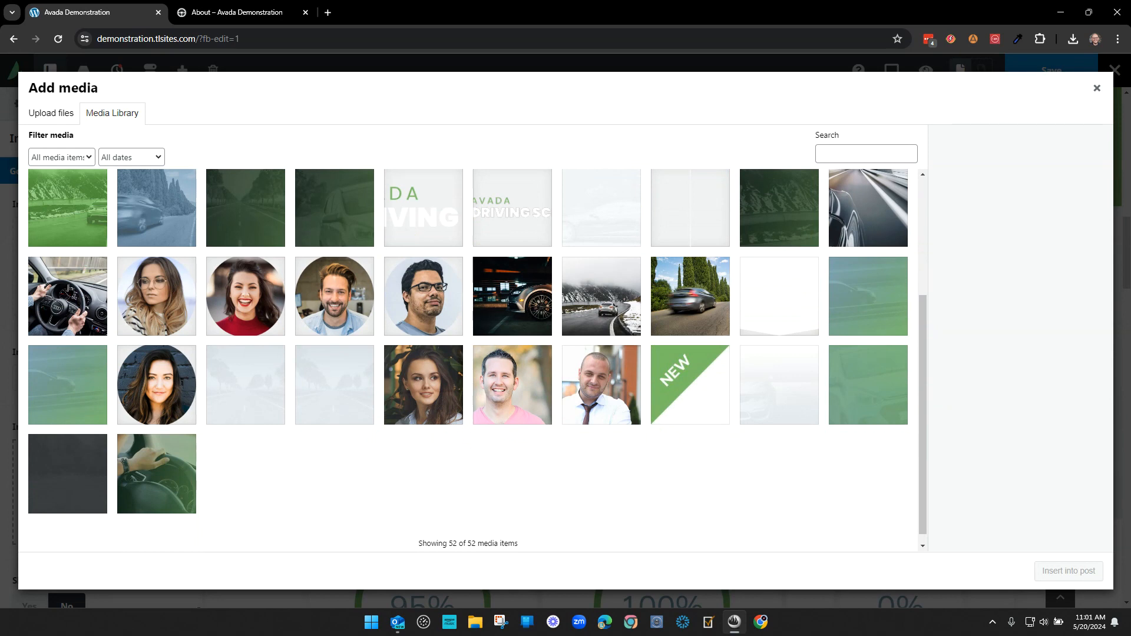
left_click(68, 296)
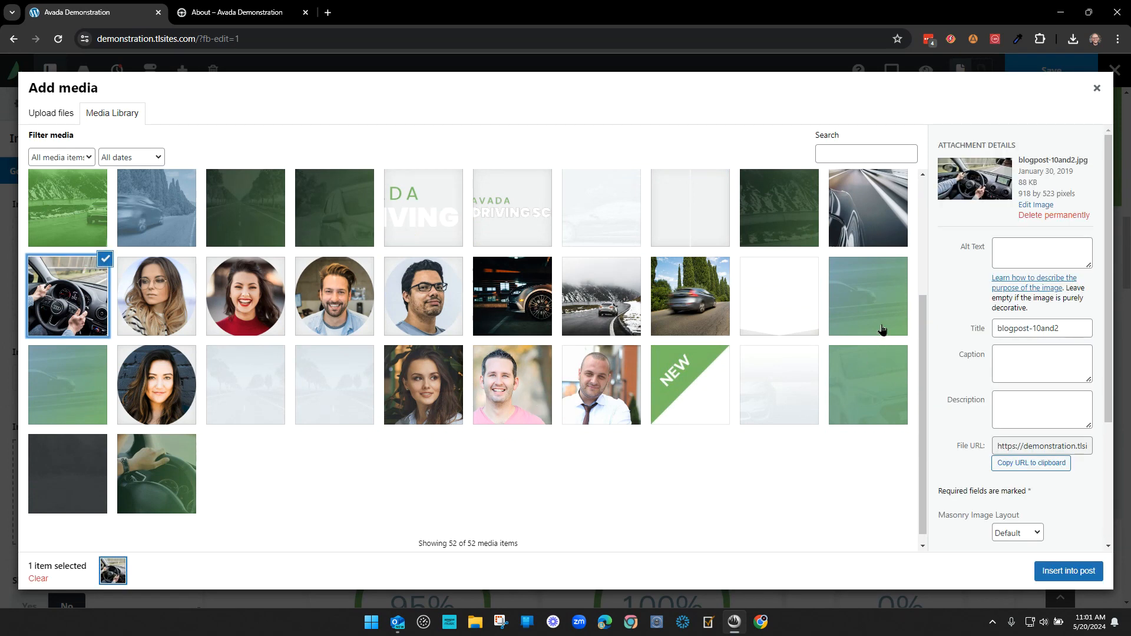
left_click(1096, 90)
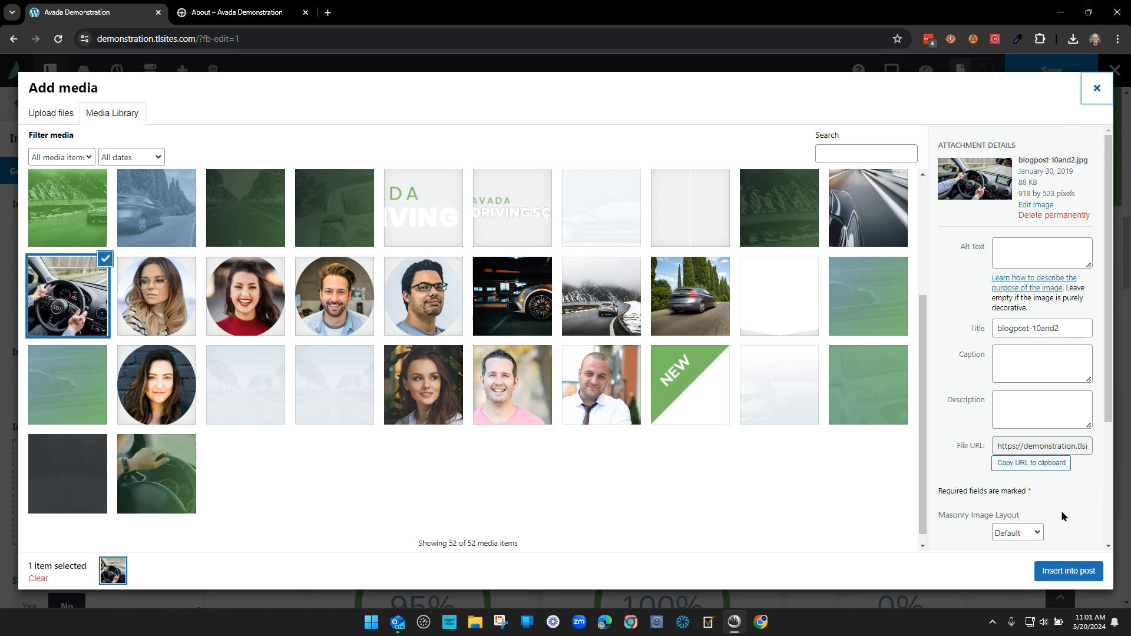
left_click(1064, 569)
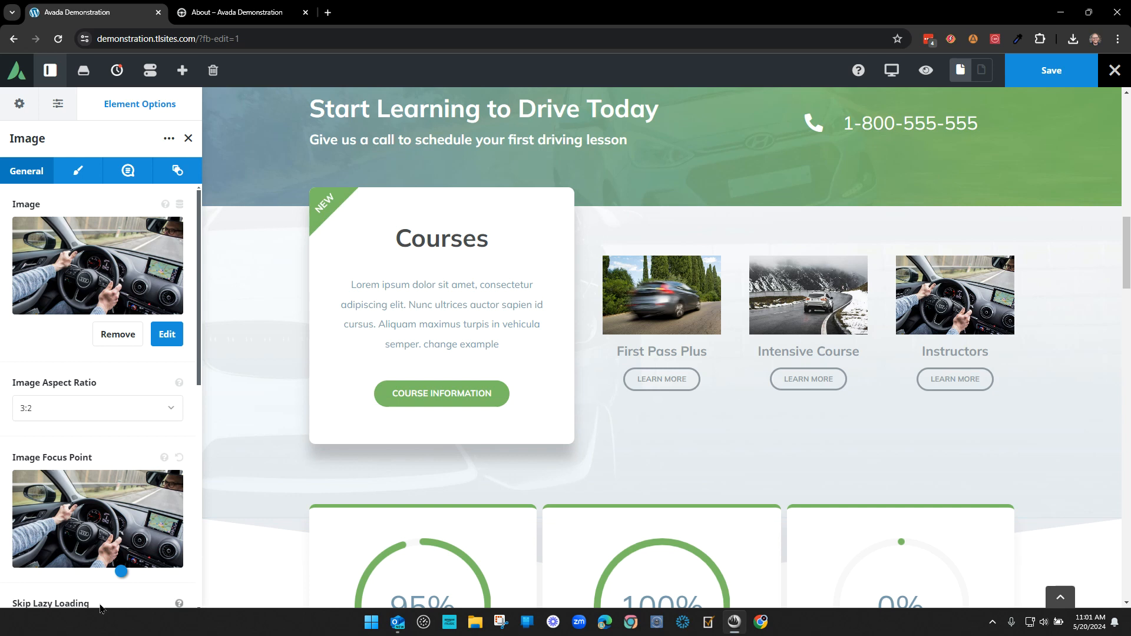
left_click_drag(118, 565, 112, 518)
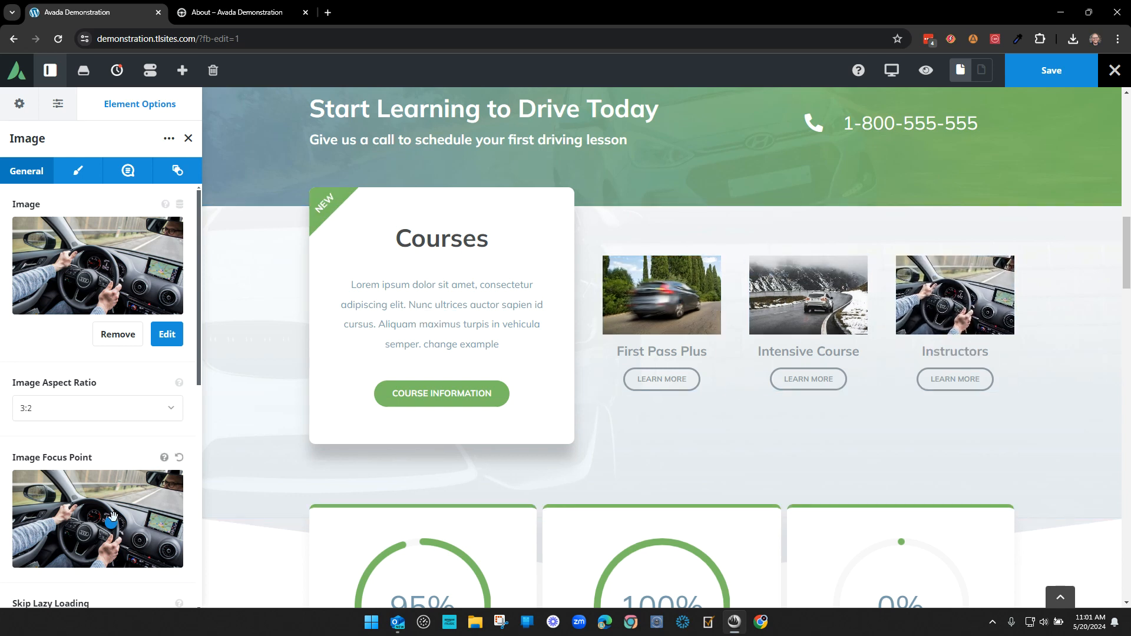
left_click_drag(111, 521, 42, 533)
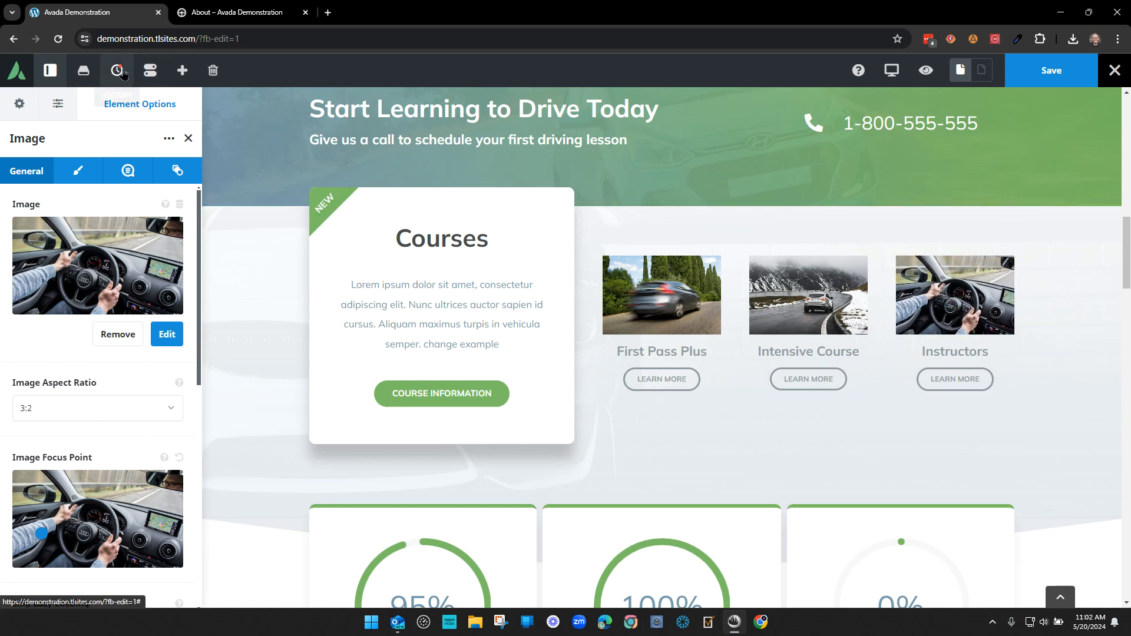
Step: Revert the Instructors image to the car wheel photo through the editing history and reset its aspect ratio
mouse_move(117, 70)
left_click(182, 343)
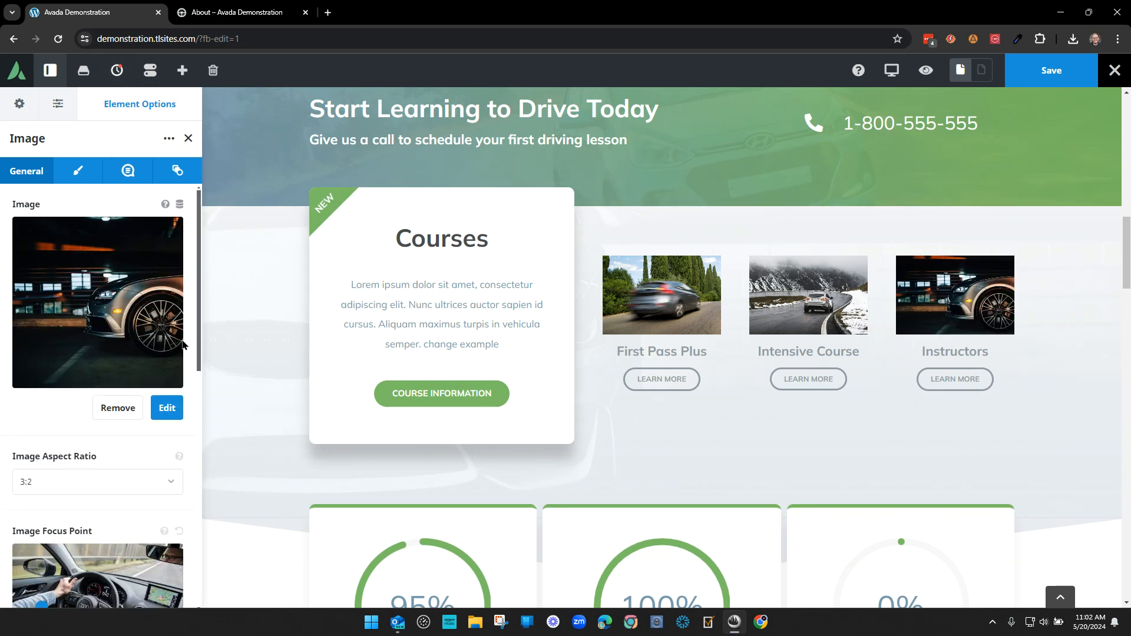
left_click(73, 490)
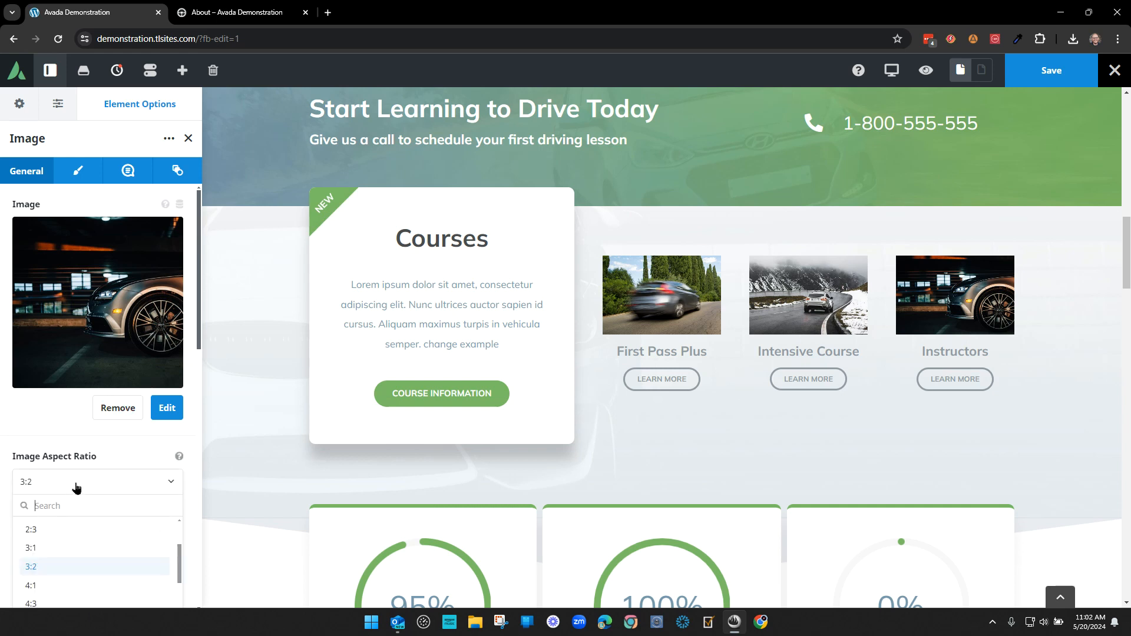
scroll(89, 556, "up", 2)
left_click(70, 544)
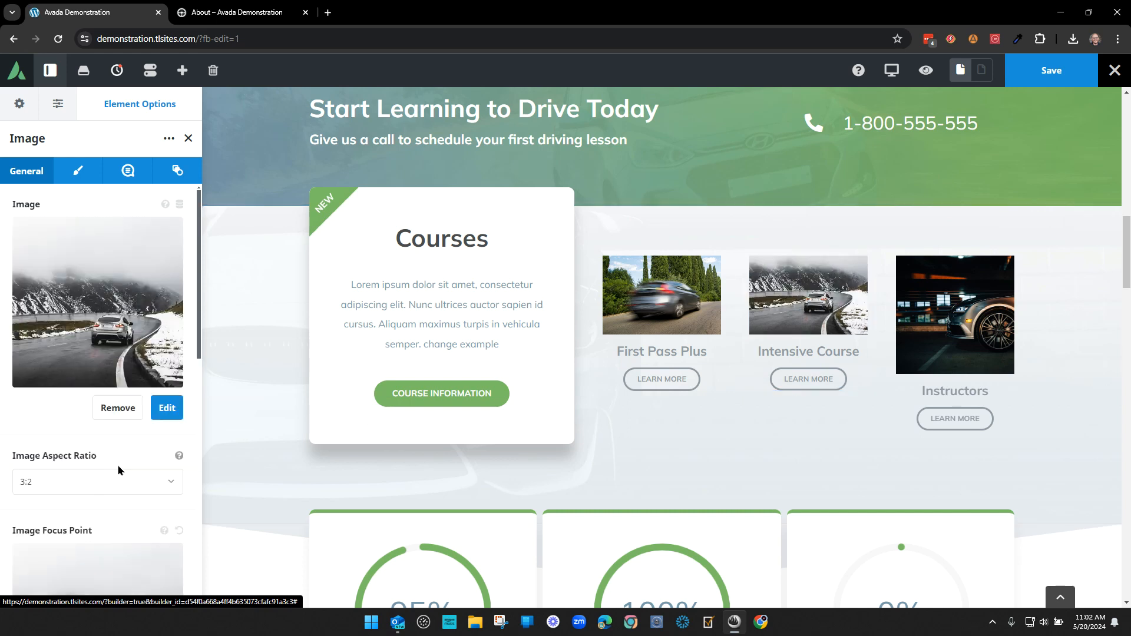
Step: Set the Intensive Course image's aspect ratio back to Automatic
scroll(118, 463, "down", 3)
left_click(81, 296)
left_click(35, 348)
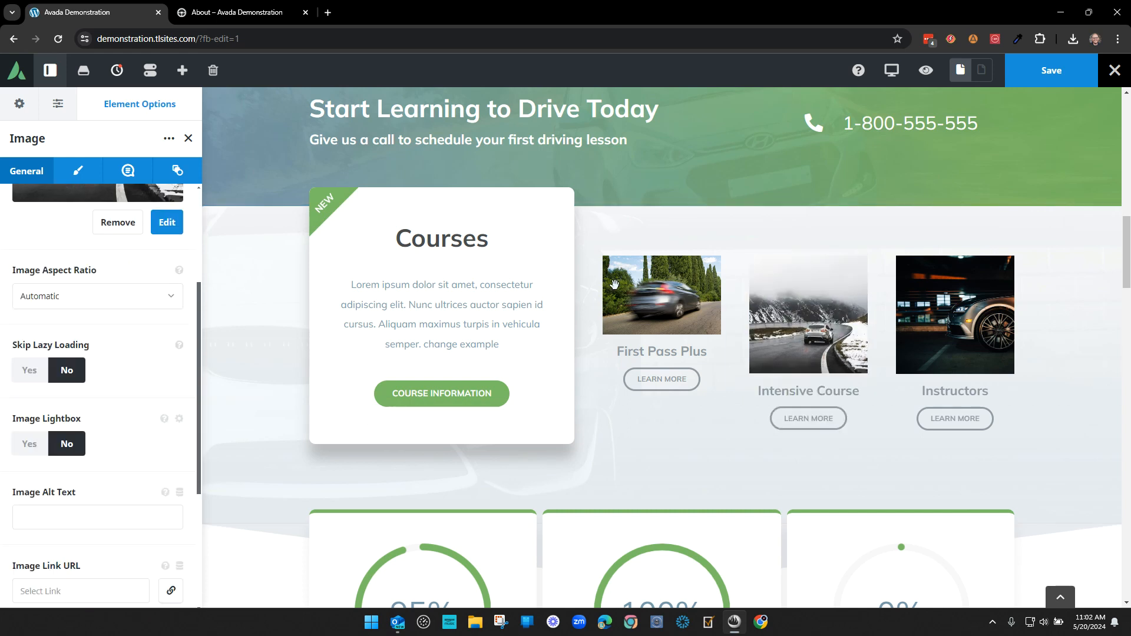
Step: Set the First Pass Plus image's aspect ratio to Automatic and reopen its image options
left_click(653, 300)
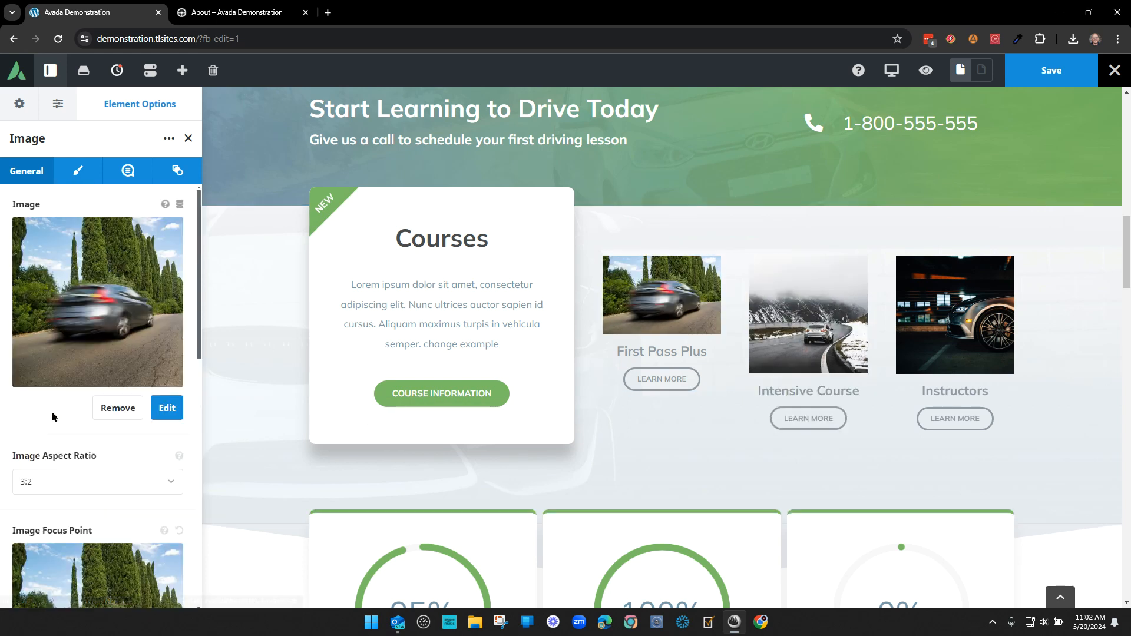
left_click(65, 483)
left_click(65, 534)
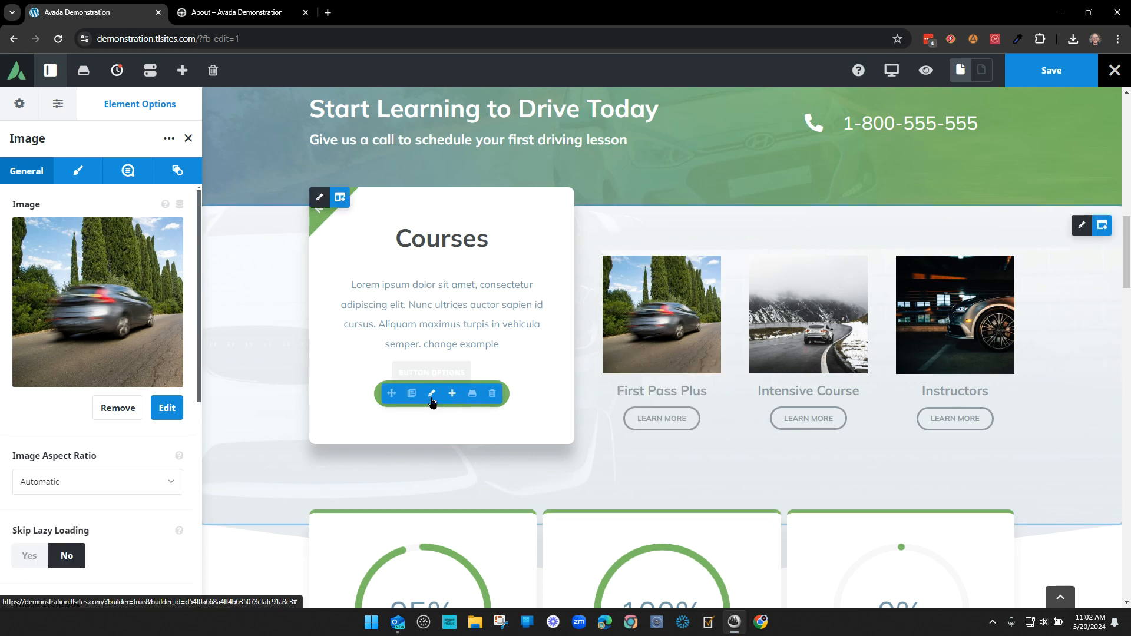
scroll(107, 301, "down", 4)
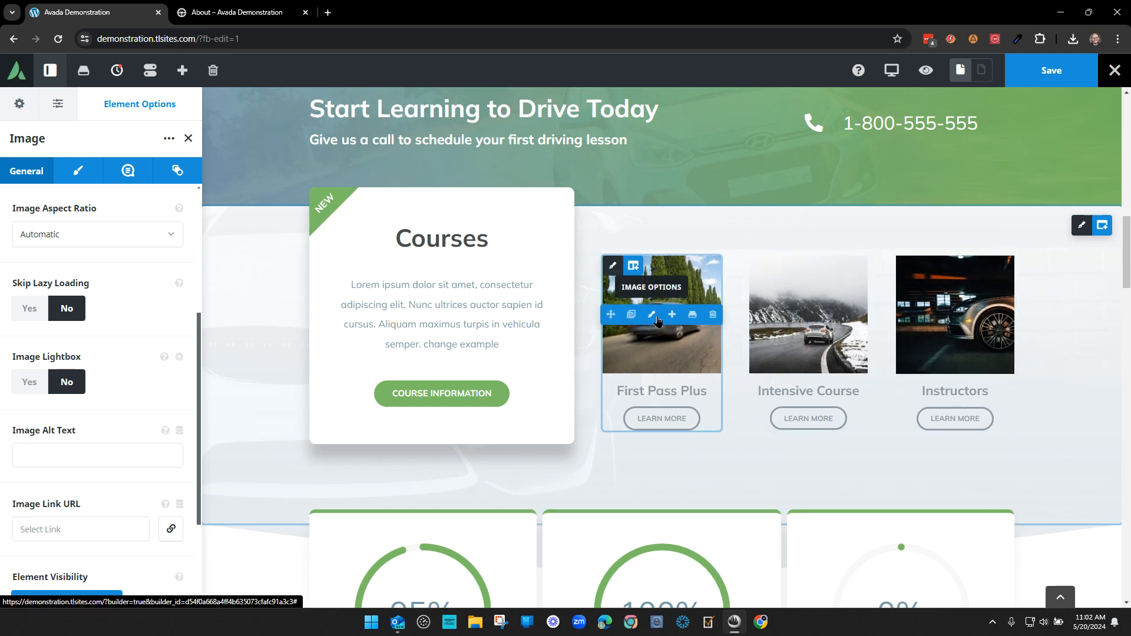
left_click(653, 316)
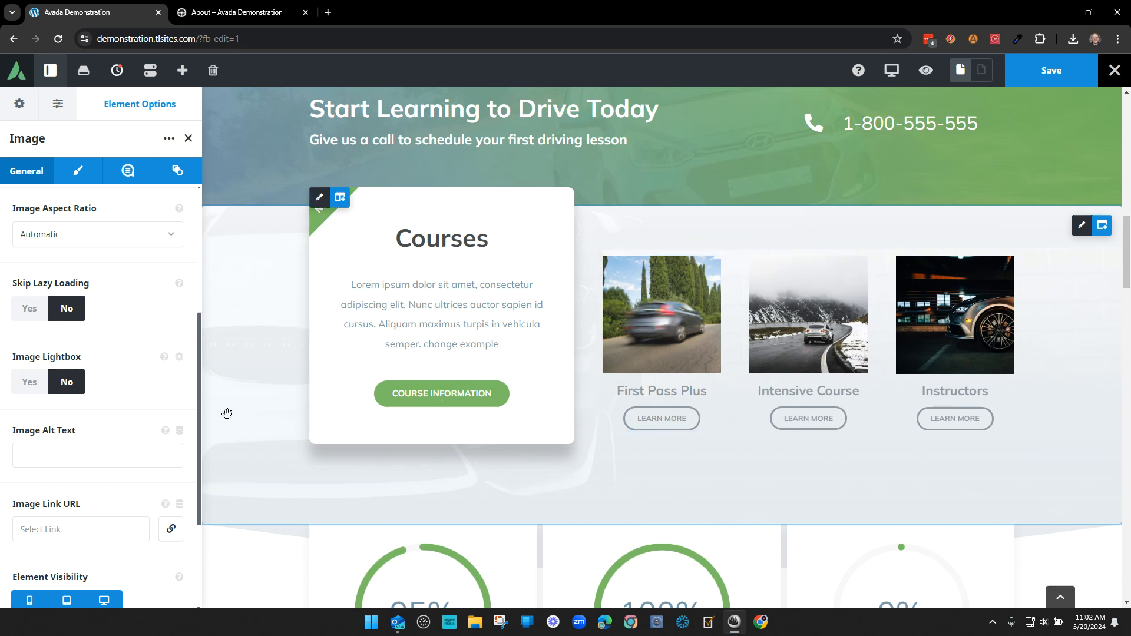
Step: Enable the image lightbox for the First Pass Plus image and save the page
left_click(26, 383)
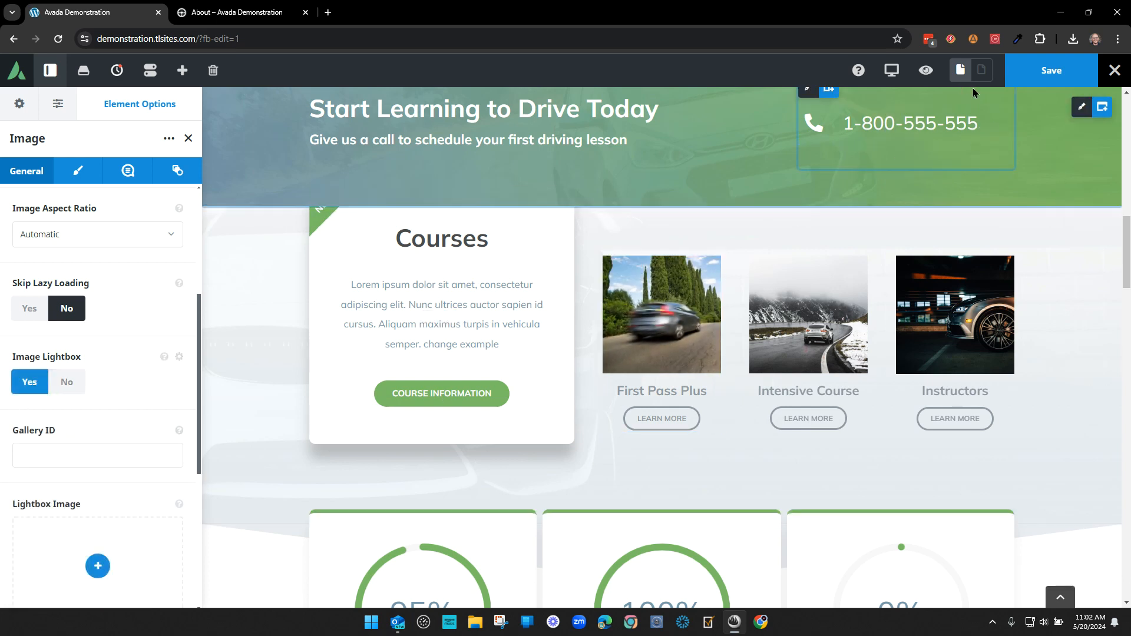
left_click(1051, 71)
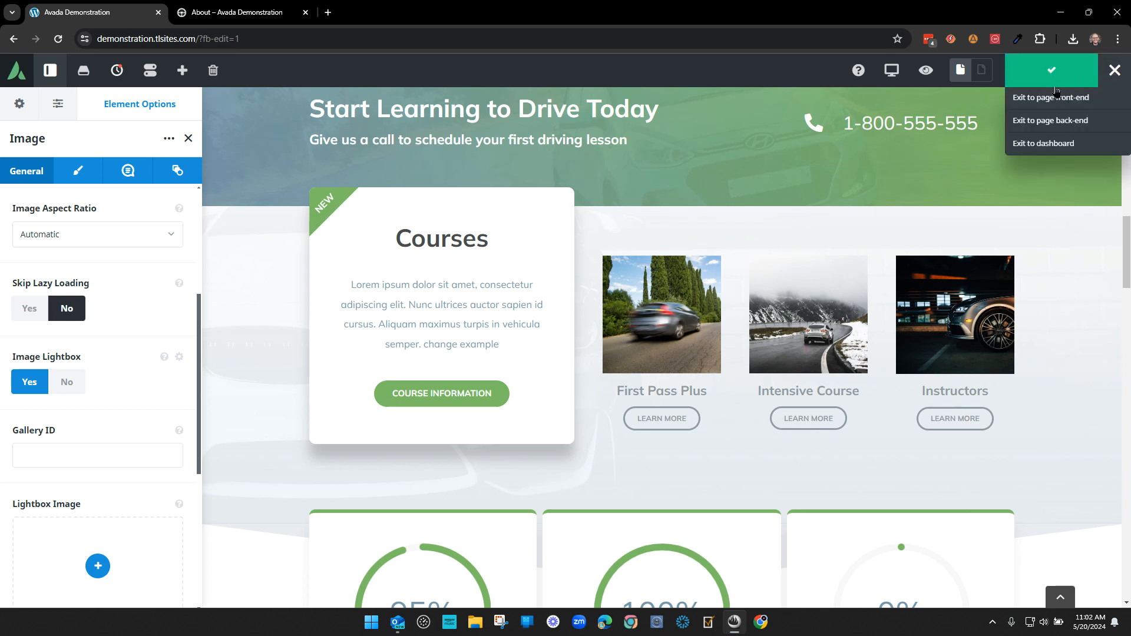
Step: Open the page's front end in a new tab and test the lightbox on the First Pass Plus image, closing the enlarged view
mouse_move(1115, 70)
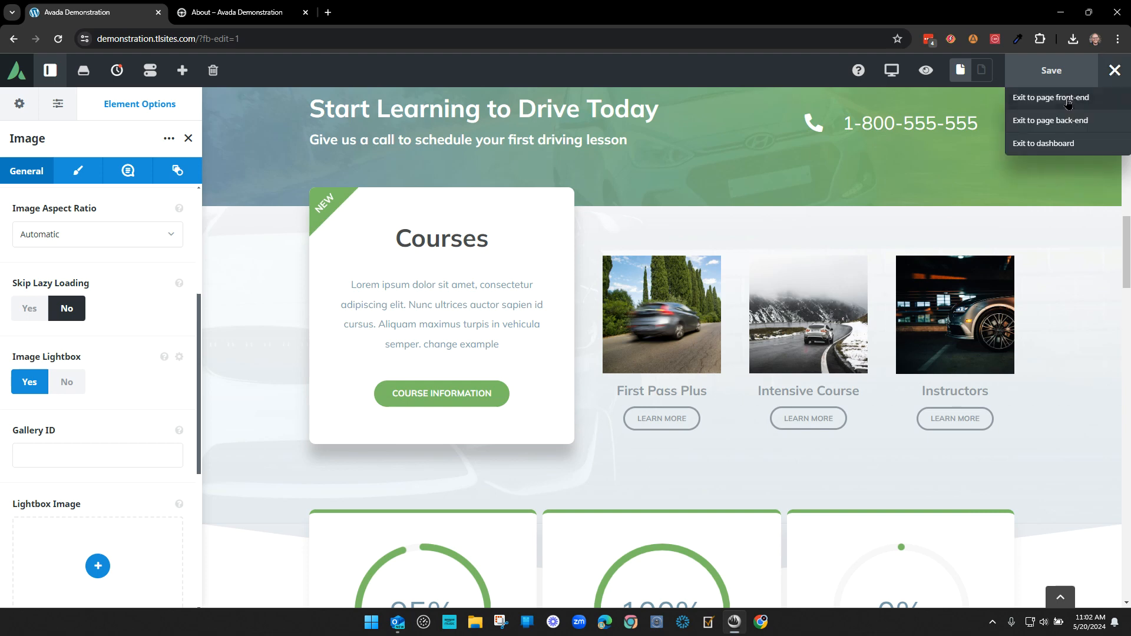
left_click(1042, 99)
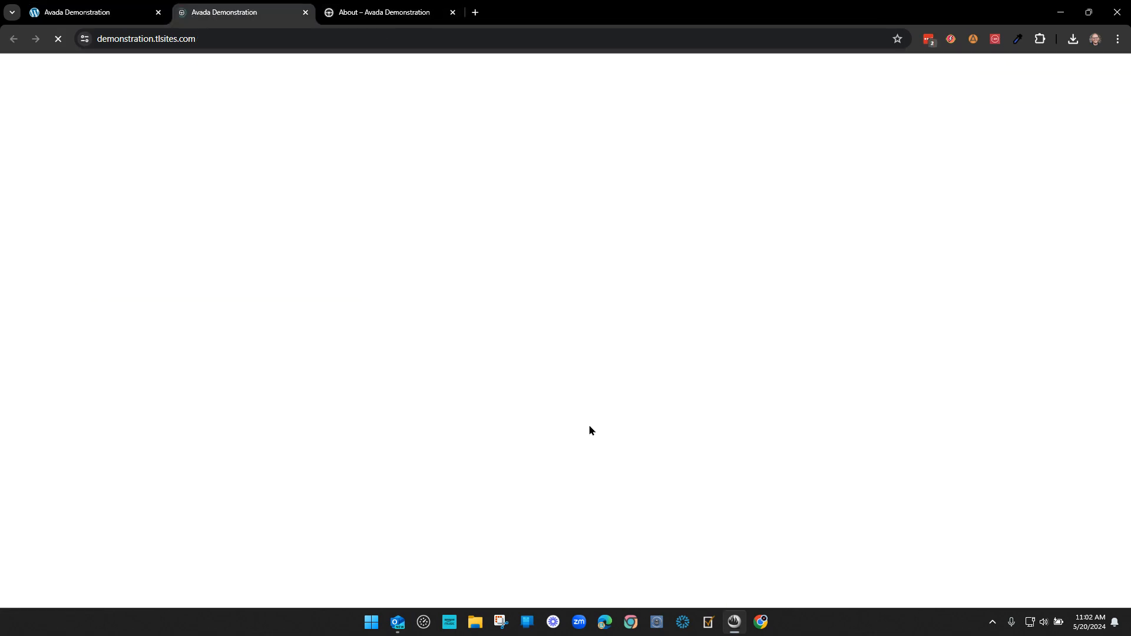
scroll(681, 339, "down", 10)
scroll(682, 337, "down", 6)
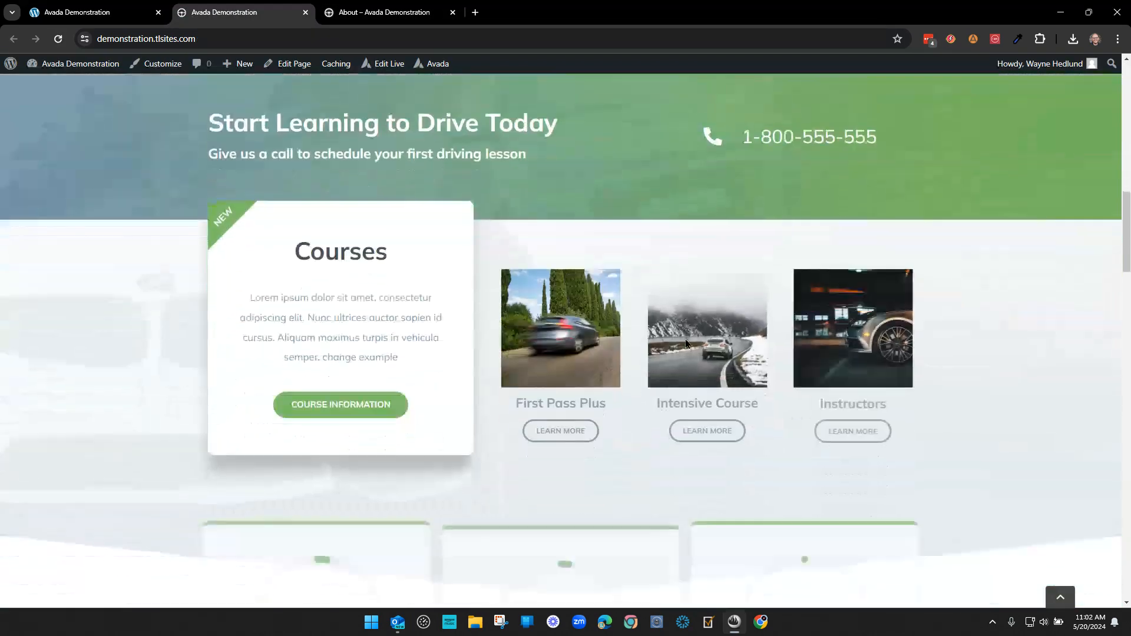
left_click(550, 283)
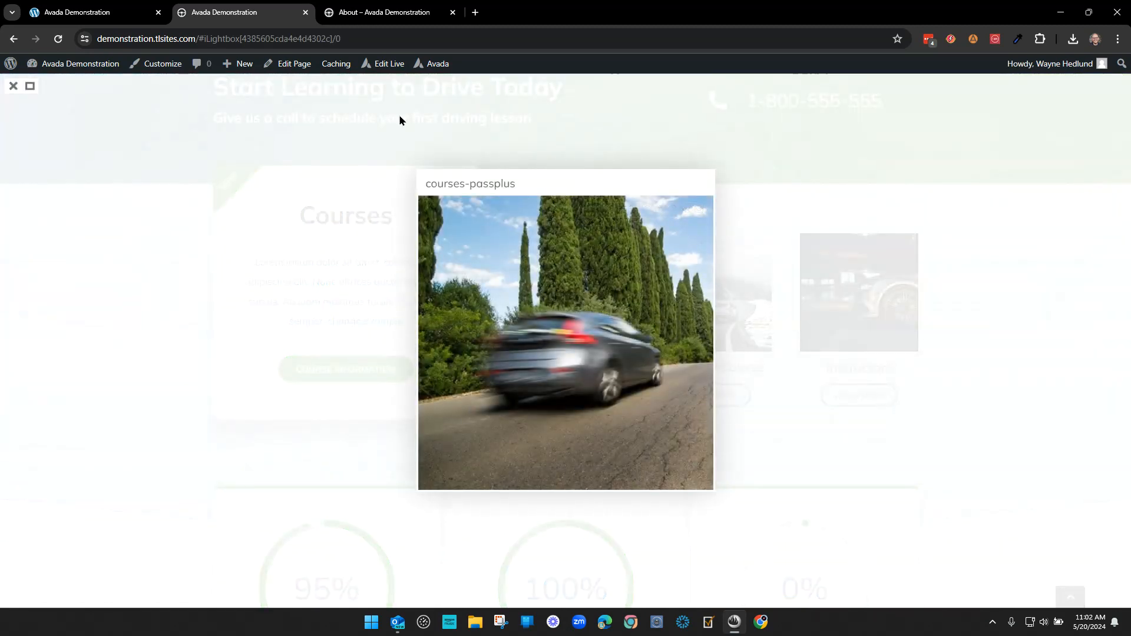
mouse_move(613, 361)
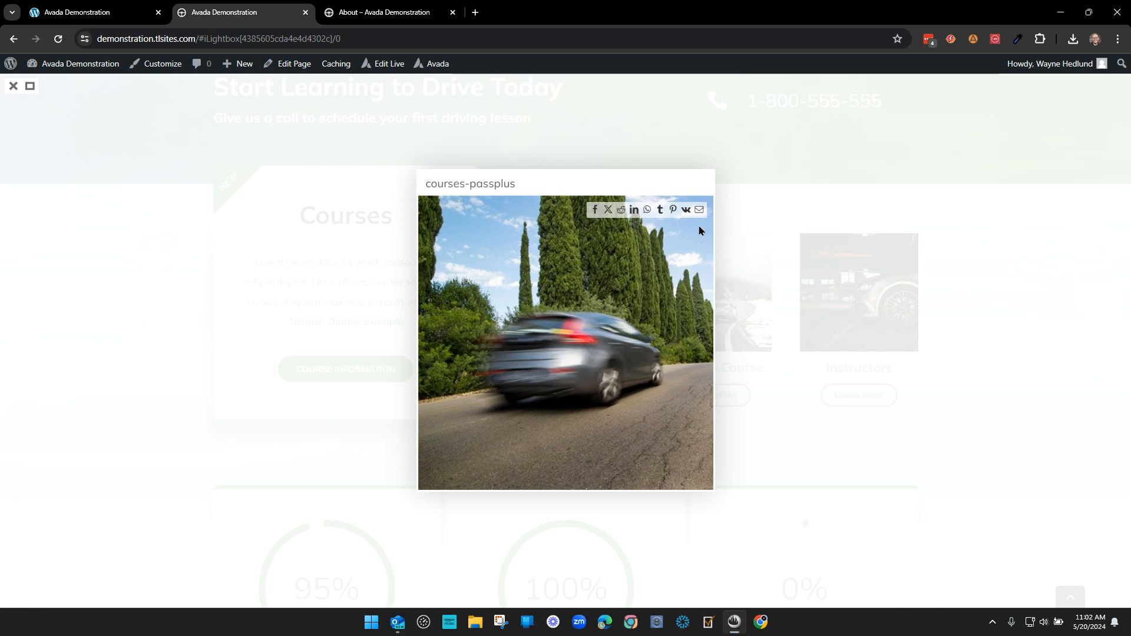
left_click(776, 222)
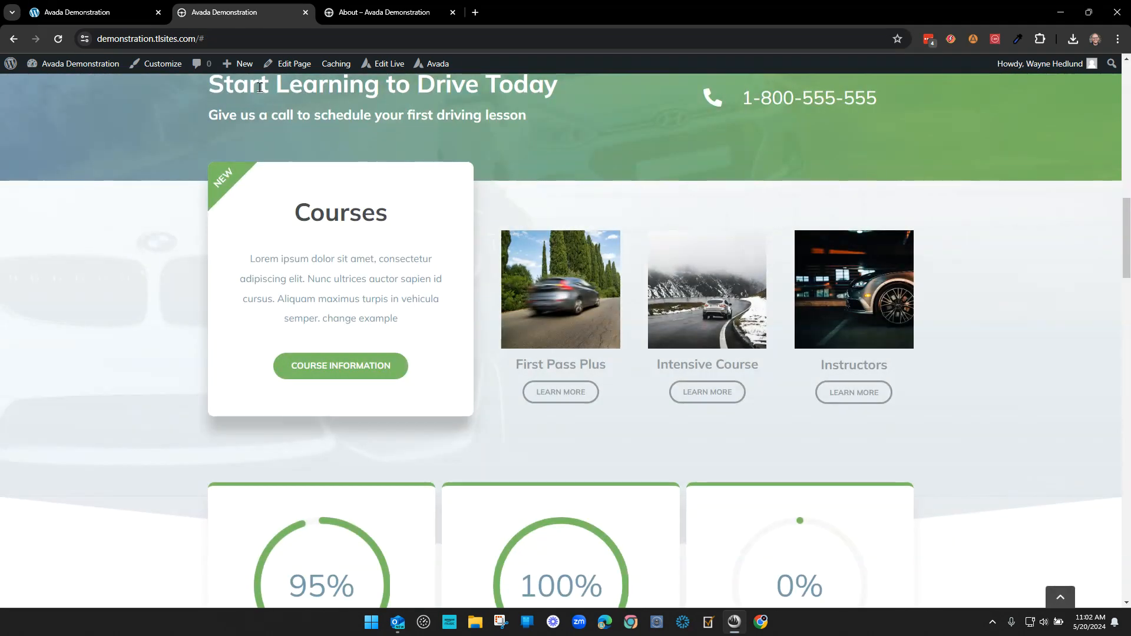
Step: Return to the live editor, disable the First Pass Plus image's lightbox and look at its alt text and link URL fields
left_click(89, 13)
left_click(67, 382)
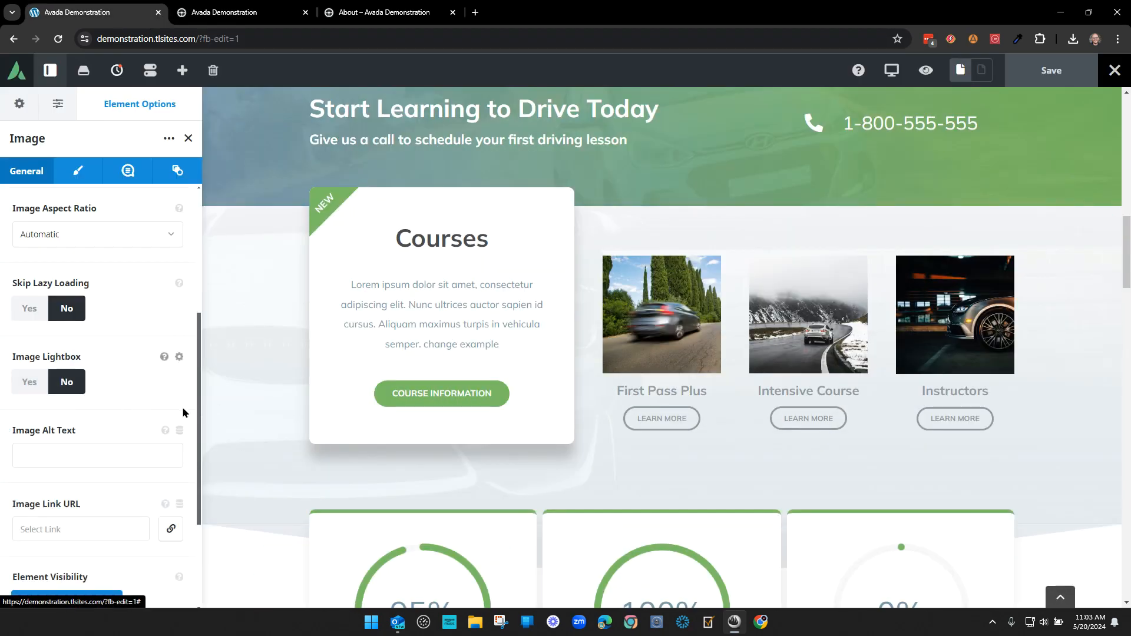
scroll(119, 373, "down", 2)
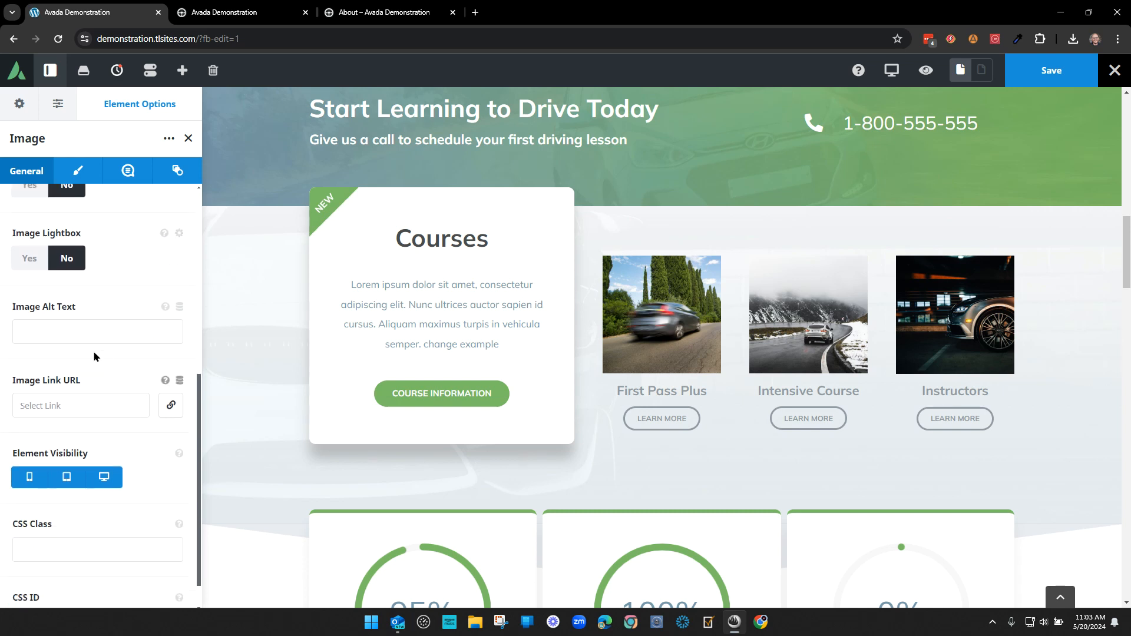
left_click(95, 334)
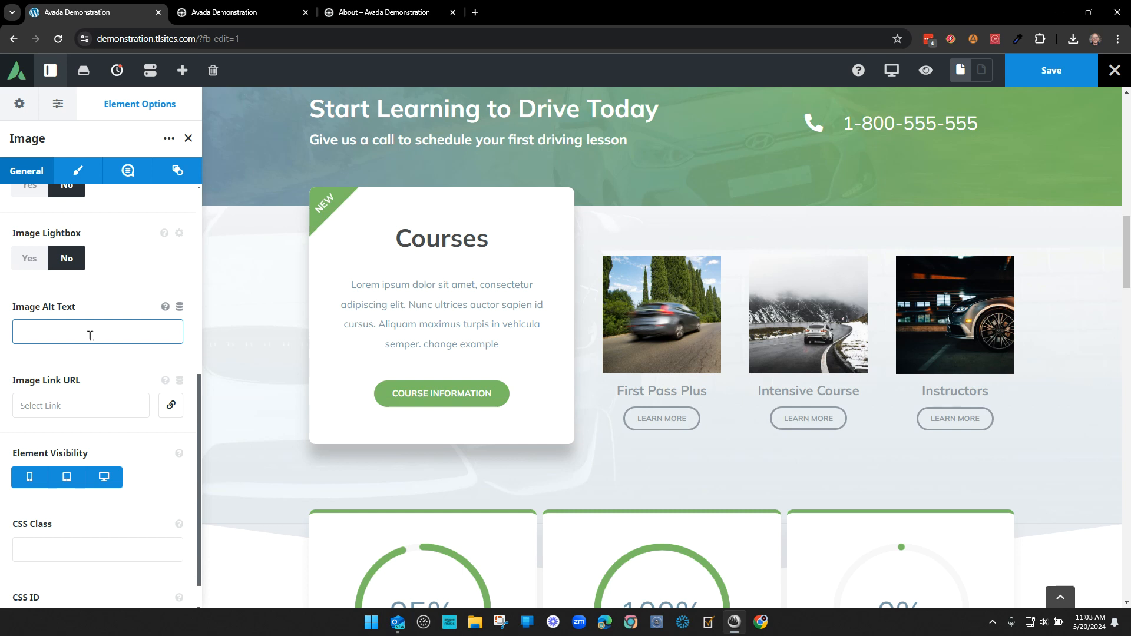
mouse_move(662, 295)
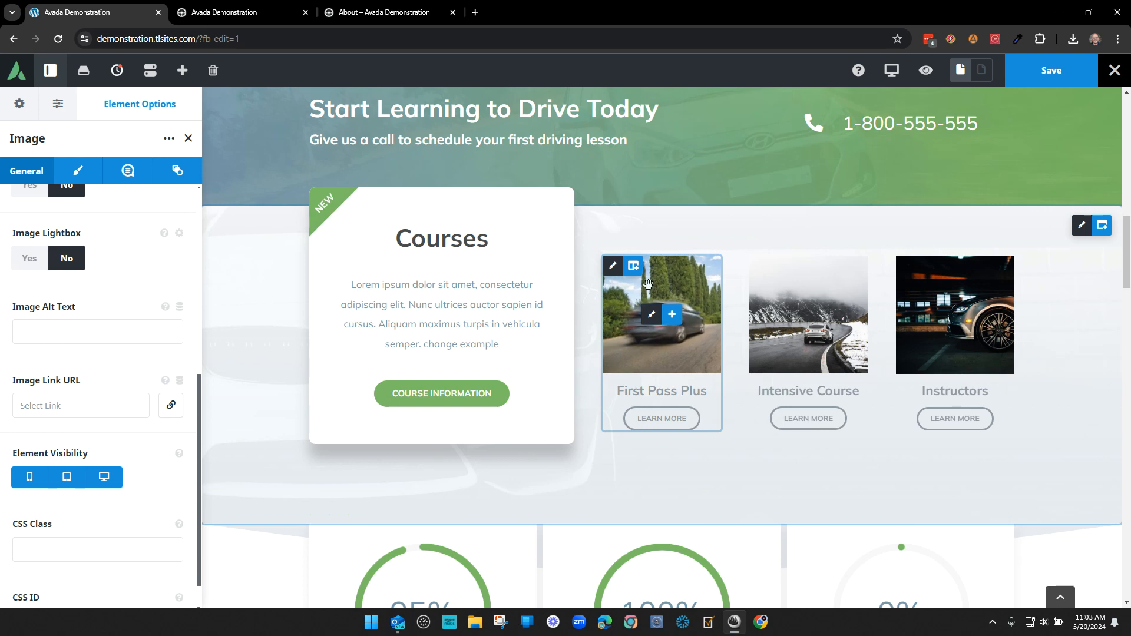
left_click(62, 404)
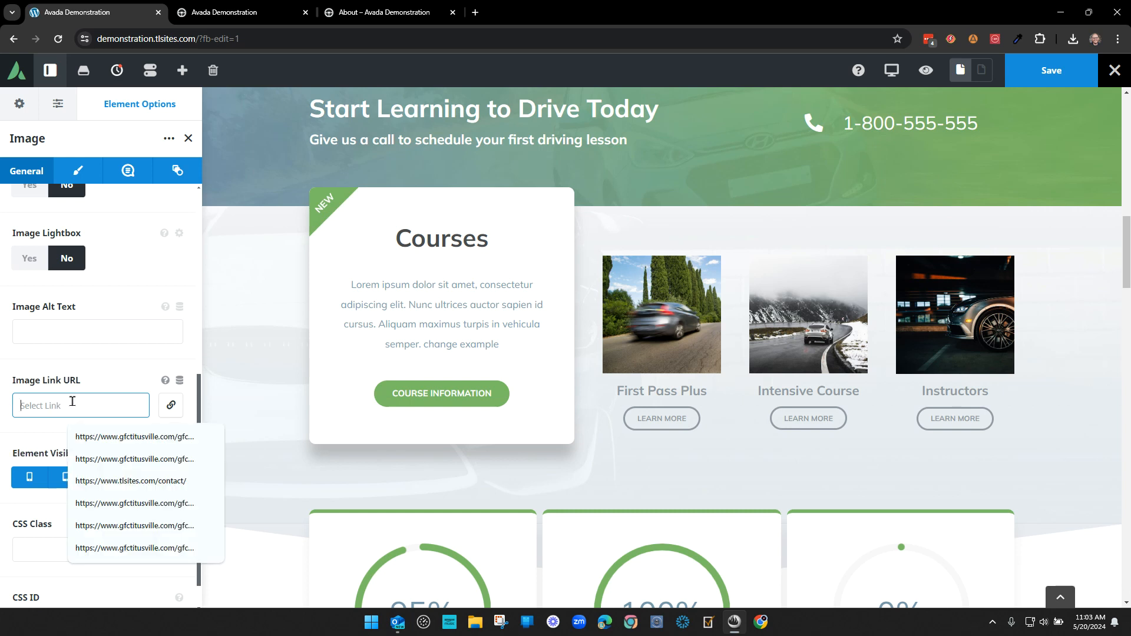
left_click(104, 369)
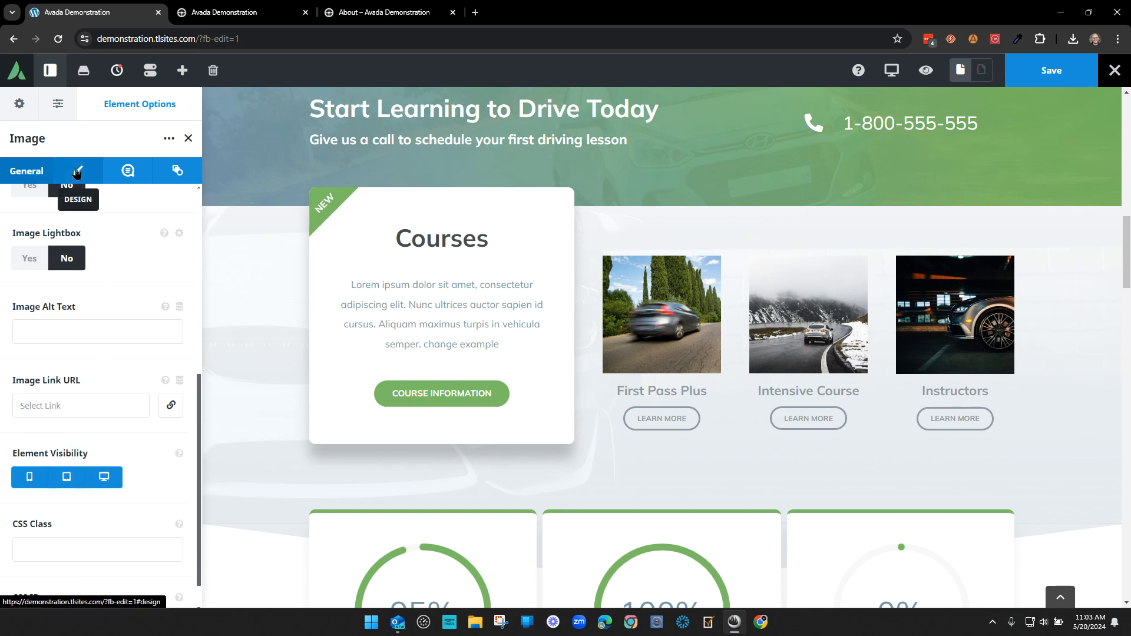
Step: Review the First Pass Plus image's design options from max width to hover type and check the hover effect on the front-end page
left_click(76, 172)
left_click(100, 228)
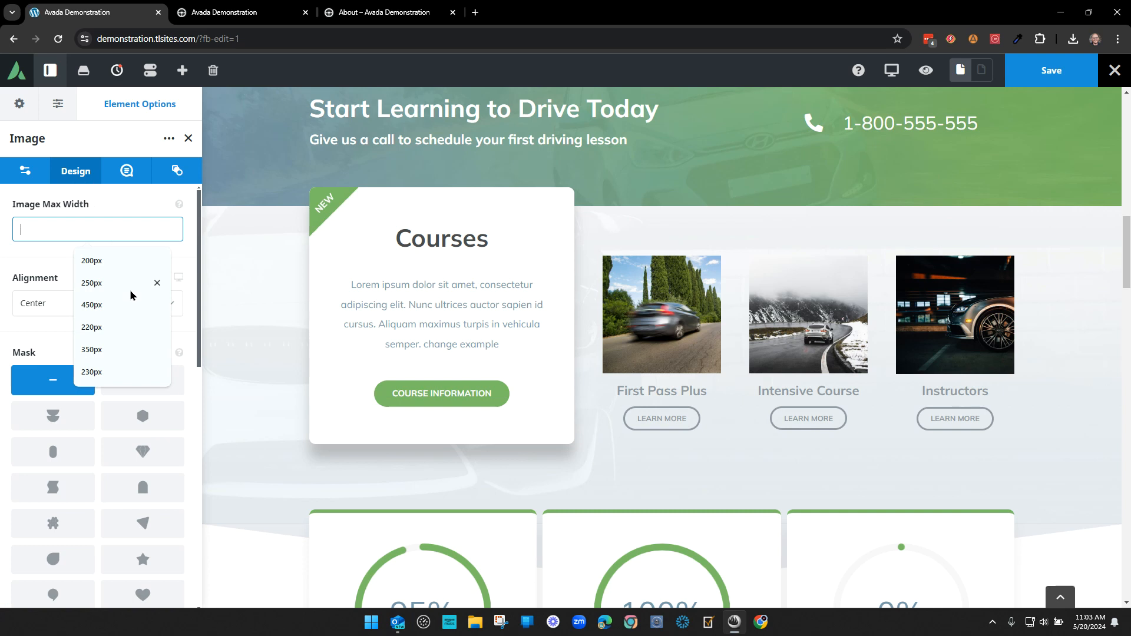
left_click(61, 268)
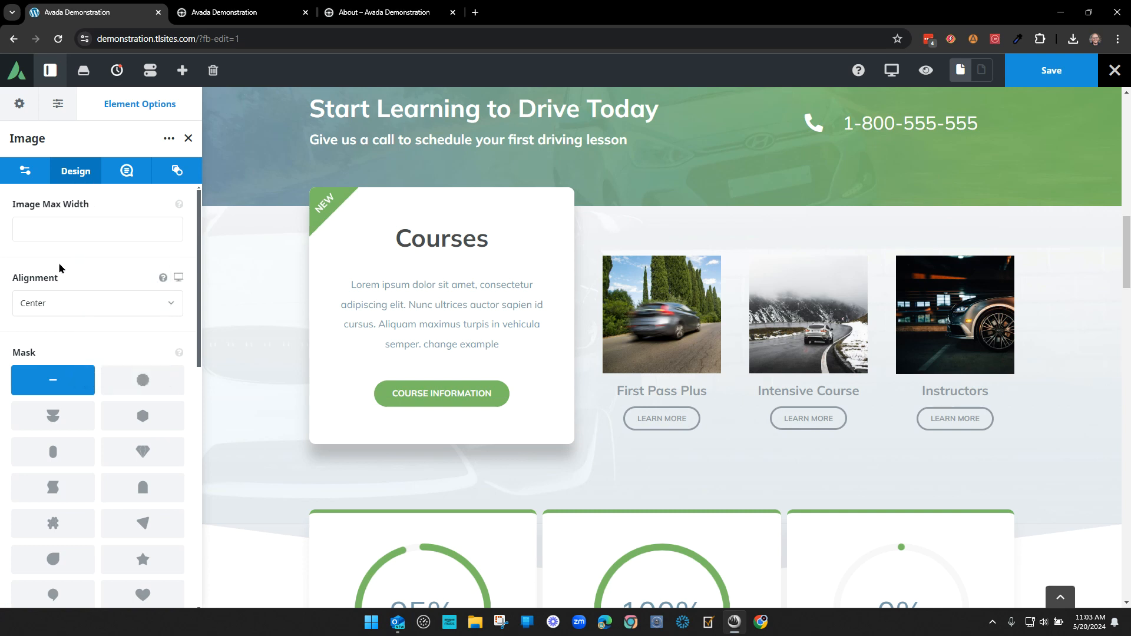
left_click(77, 234)
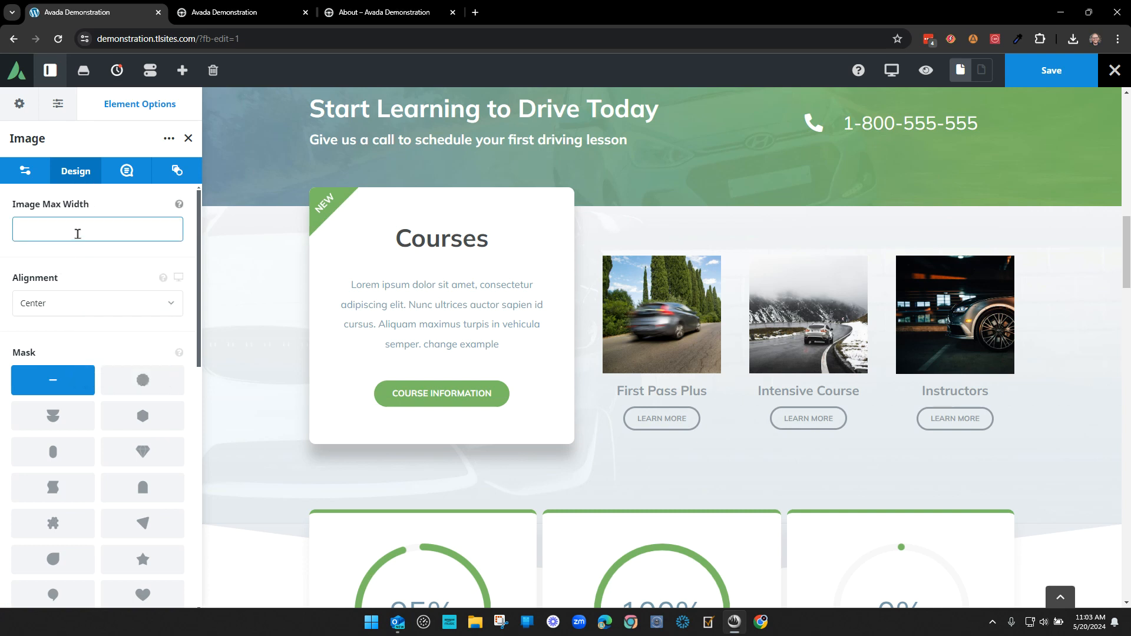
scroll(106, 289, "down", 6)
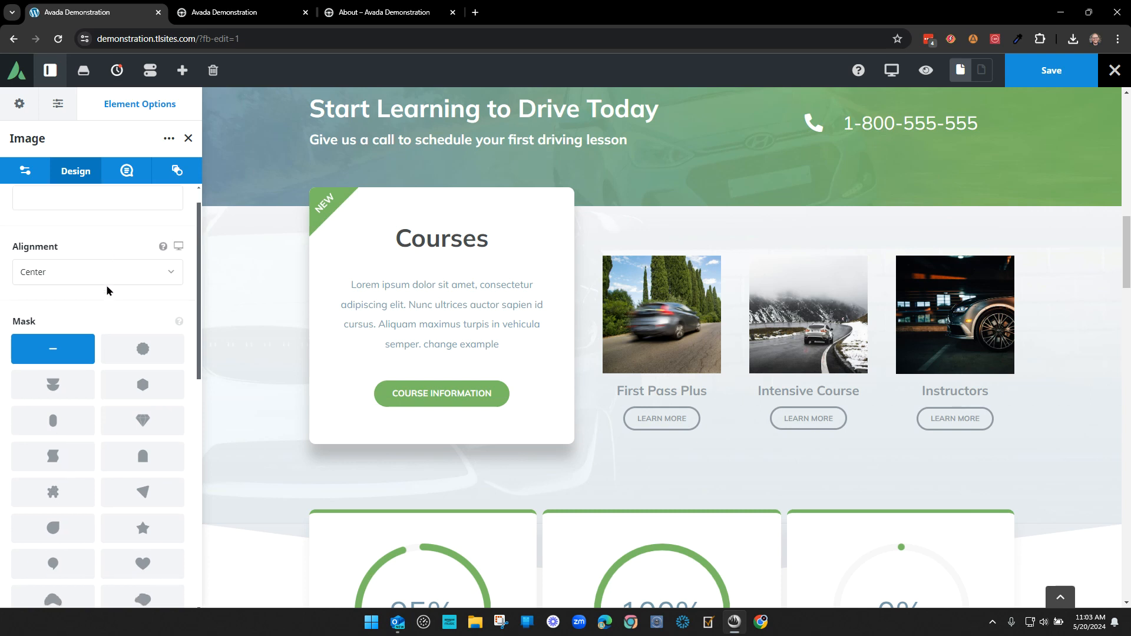
scroll(106, 284, "down", 1)
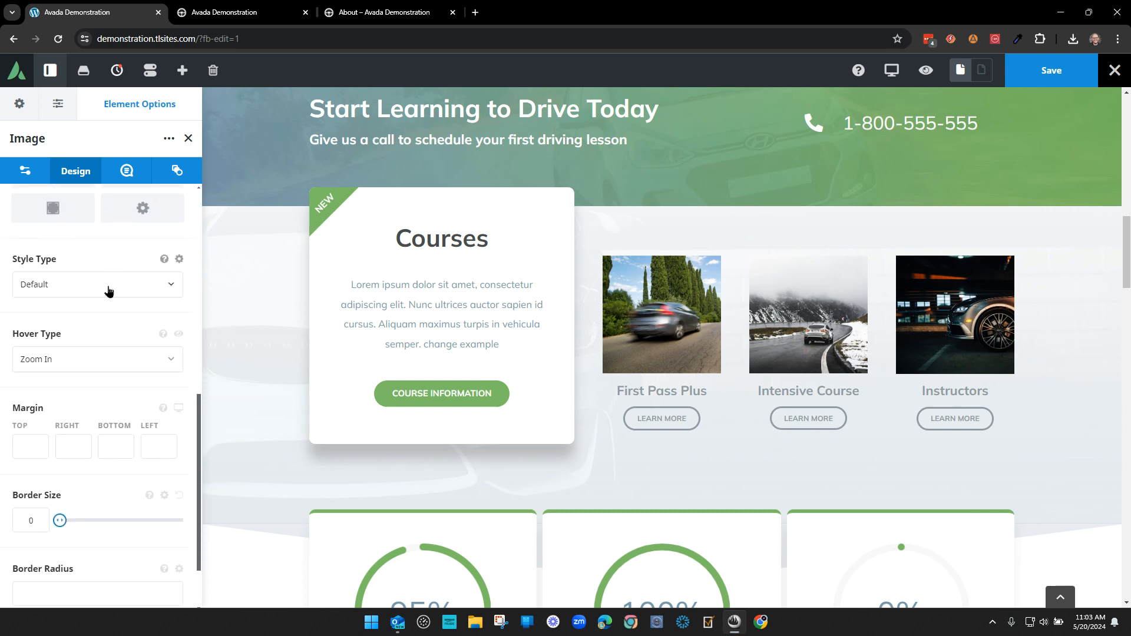
scroll(109, 291, "down", 2)
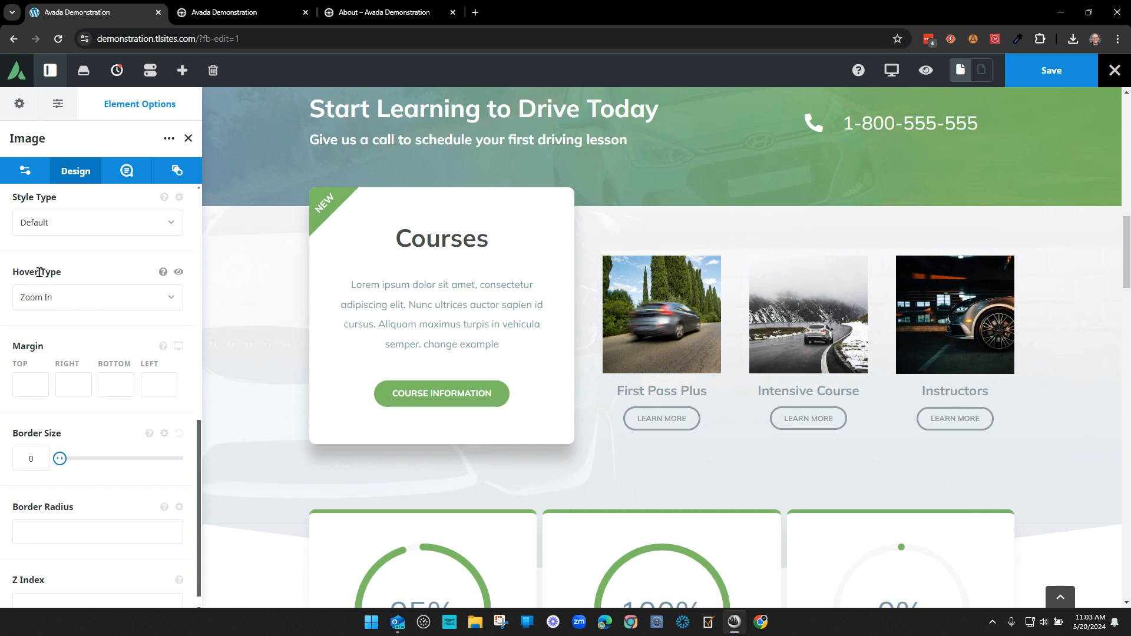
left_click_drag(62, 274, 17, 275)
left_click(88, 264)
key("ctrl+Tab")
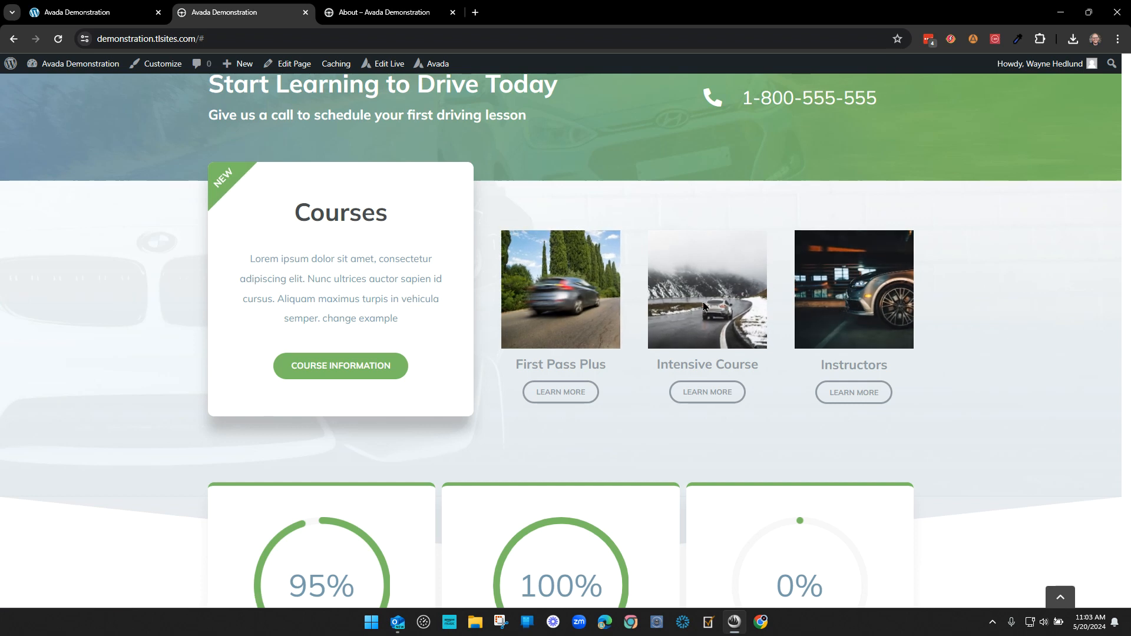
left_click(94, 12)
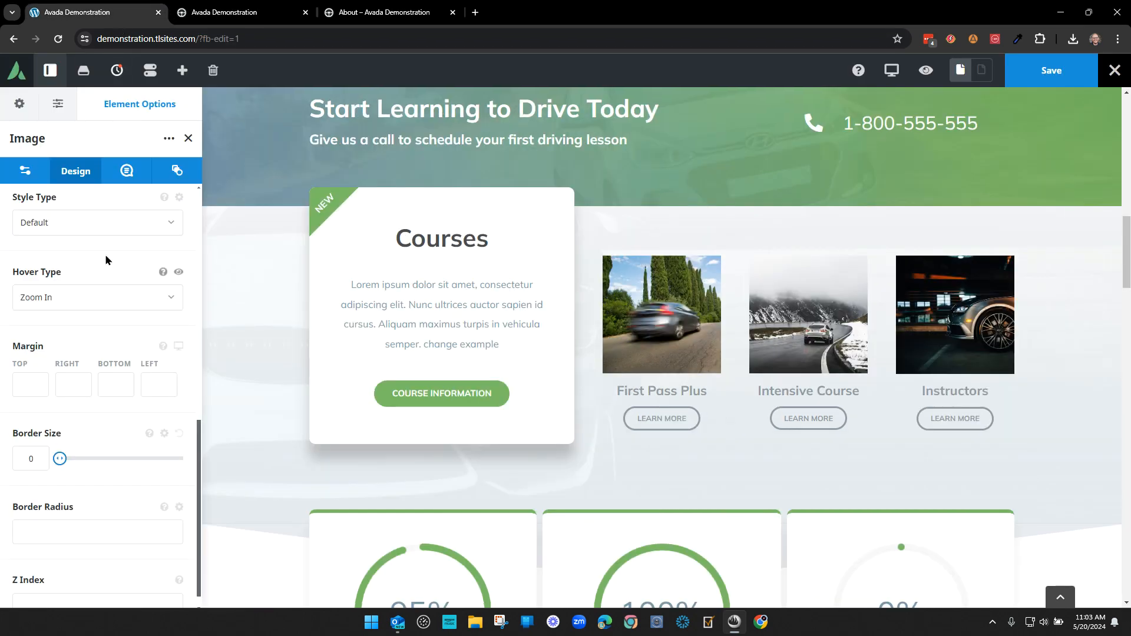
Step: Try the Zoom Out and Lift Up hover types on the First Pass Plus image, saving and viewing Lift Up on the front-end page
left_click(76, 303)
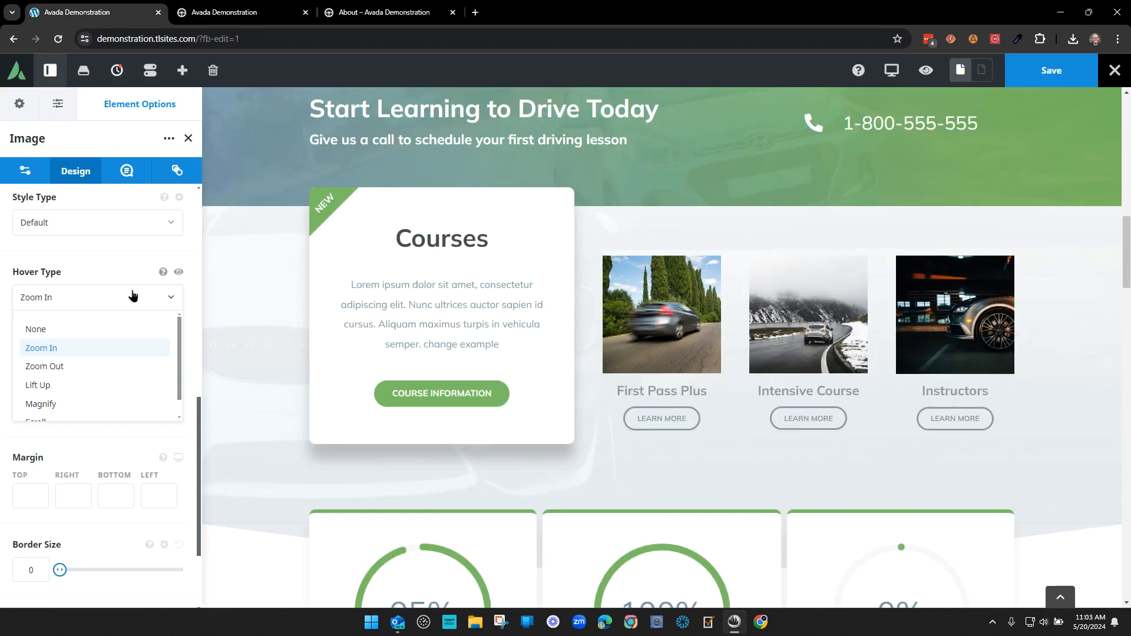
left_click(80, 365)
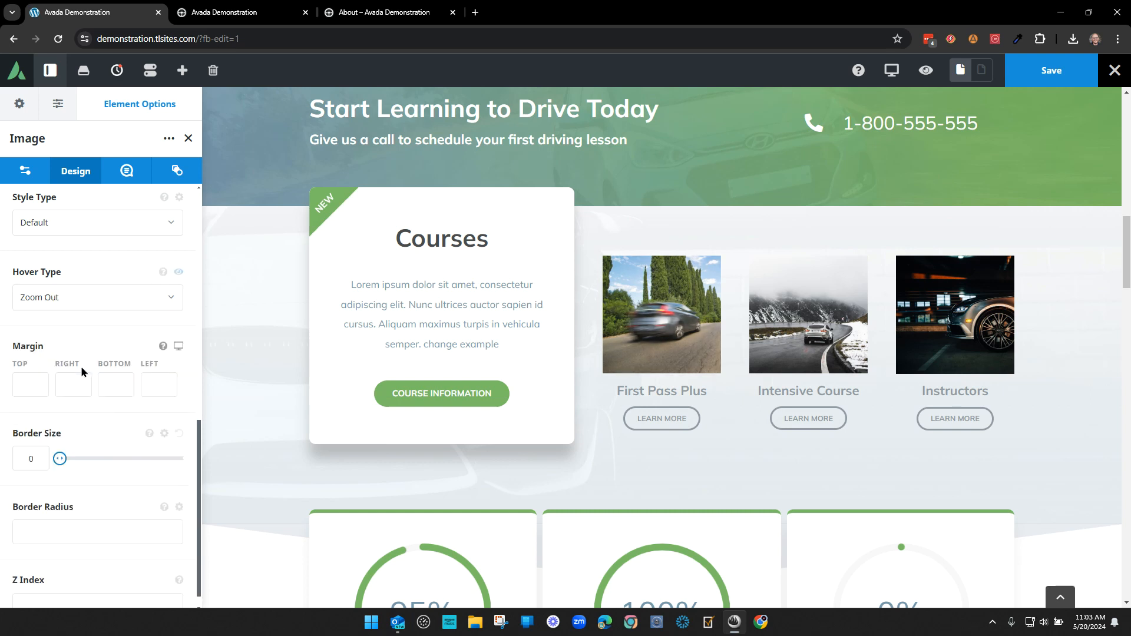
left_click(146, 306)
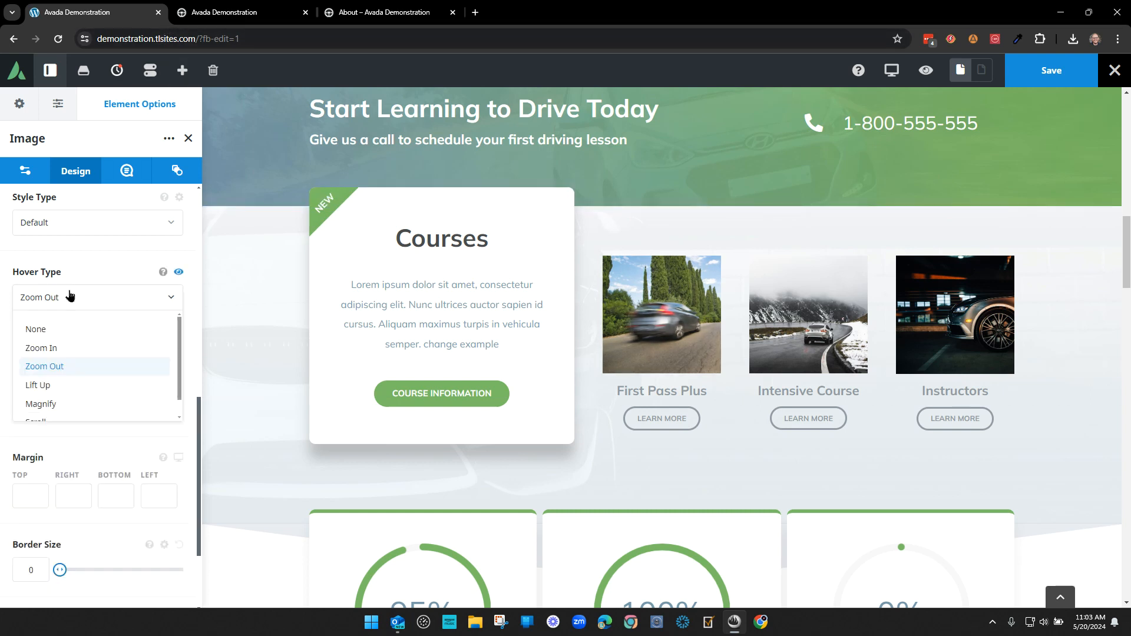
left_click(66, 383)
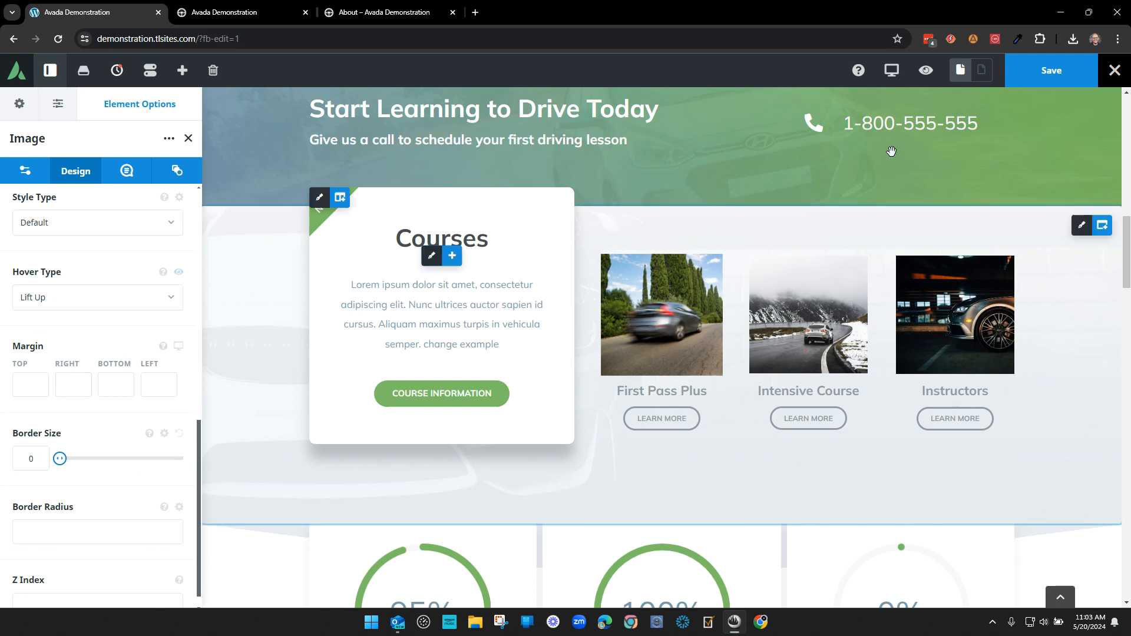
left_click(85, 298)
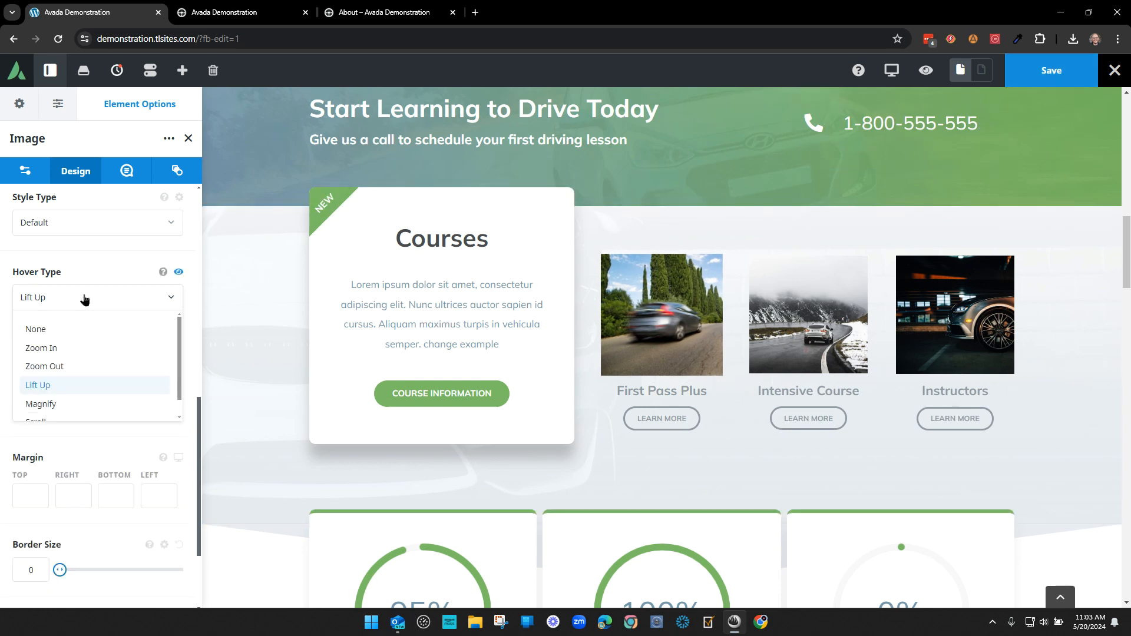
left_click(84, 298)
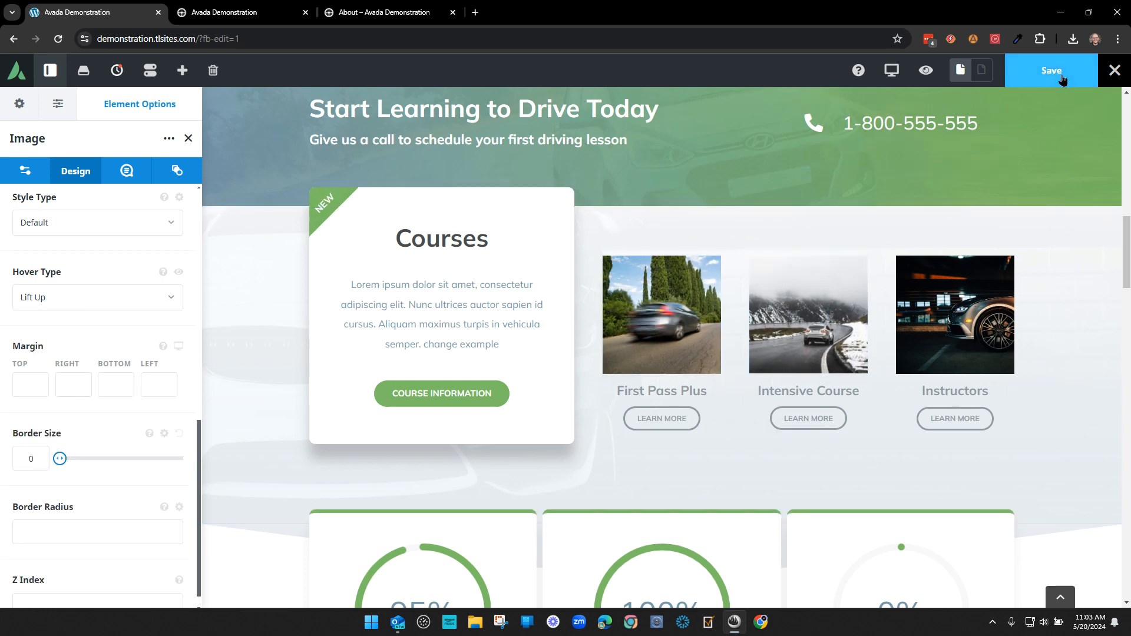
left_click(230, 12)
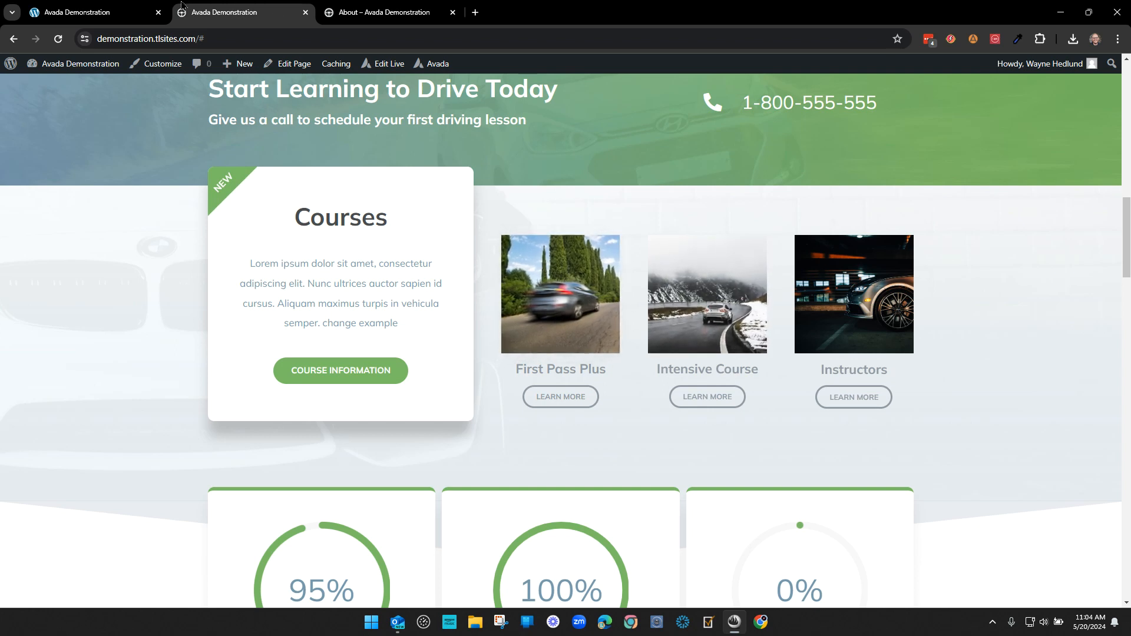
Step: Return to the live editor and set the First Pass Plus image's hover type to Zoom In
left_click(107, 15)
left_click(71, 287)
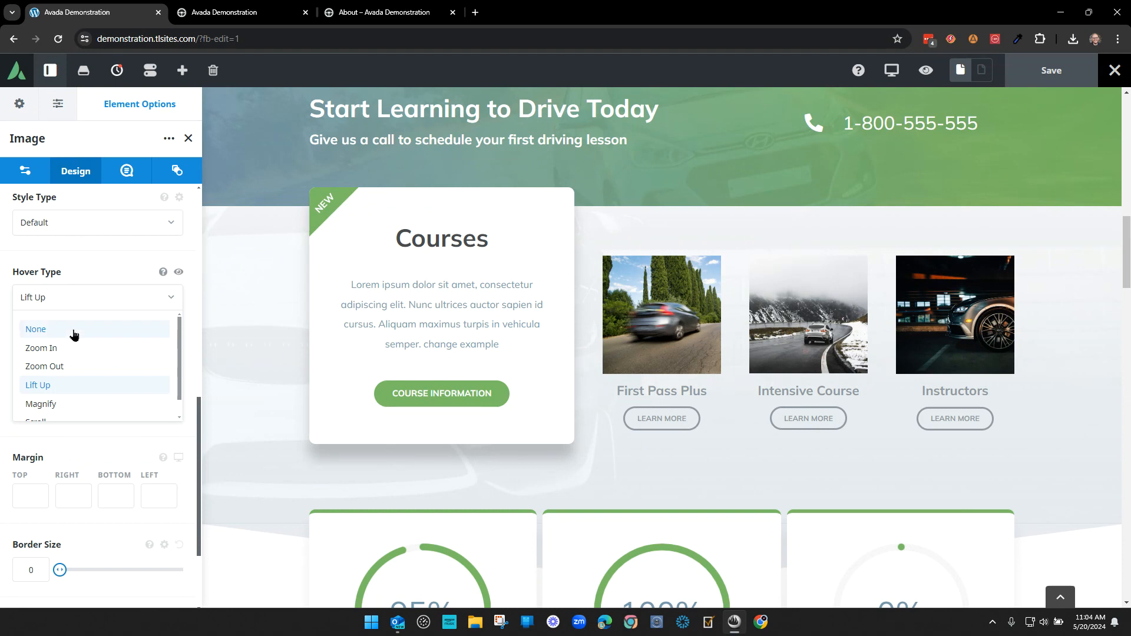
left_click(68, 350)
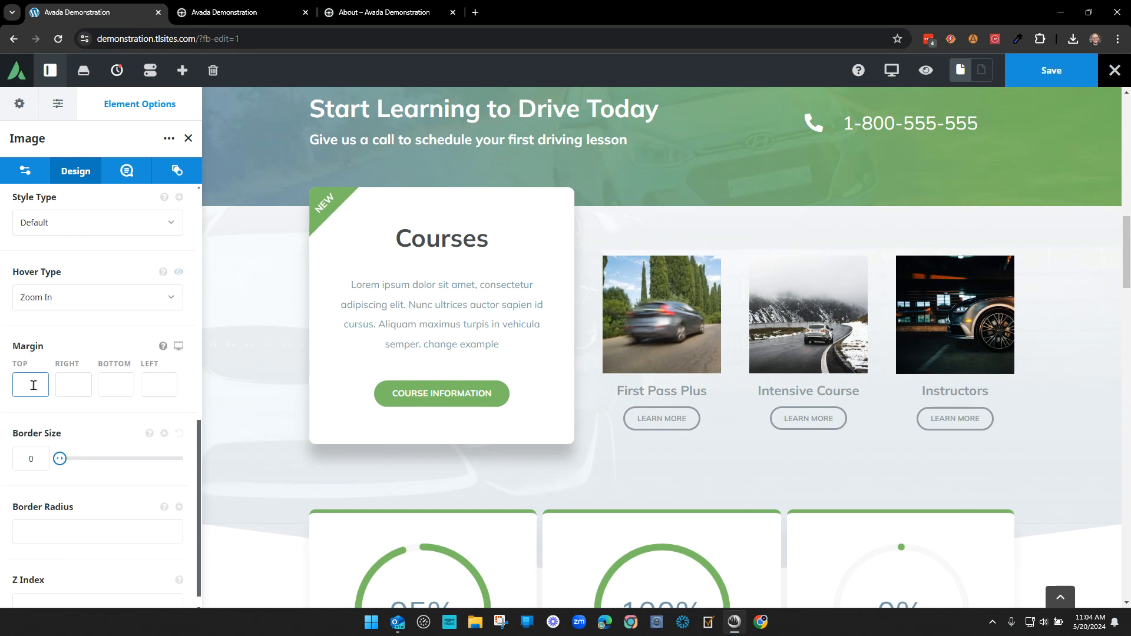
Step: Round the corners of the First Pass Plus image with a border radius of 12px
mouse_move(60, 458)
left_mouse_down()
mouse_move(182, 458)
mouse_move(60, 458)
left_mouse_up()
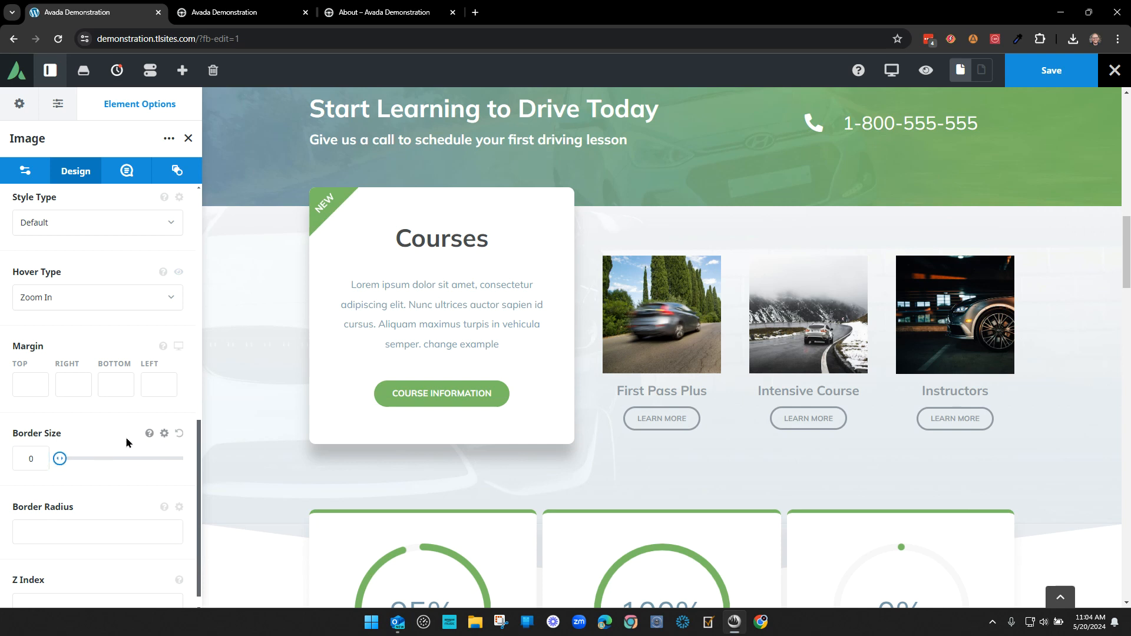
scroll(126, 442, "down", 1)
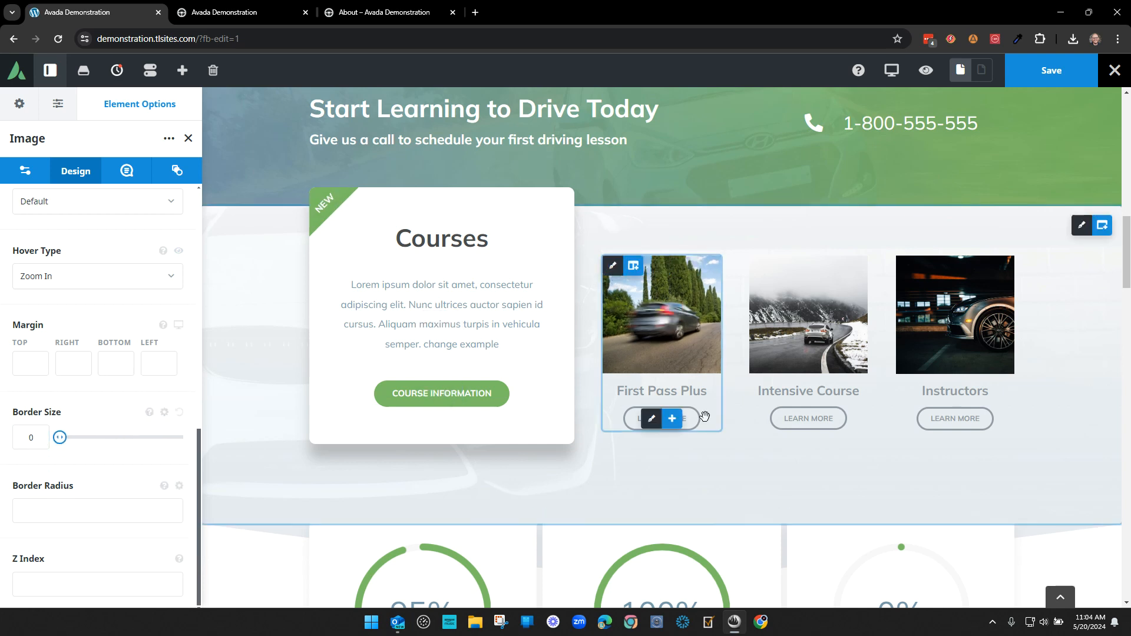
left_click(55, 505)
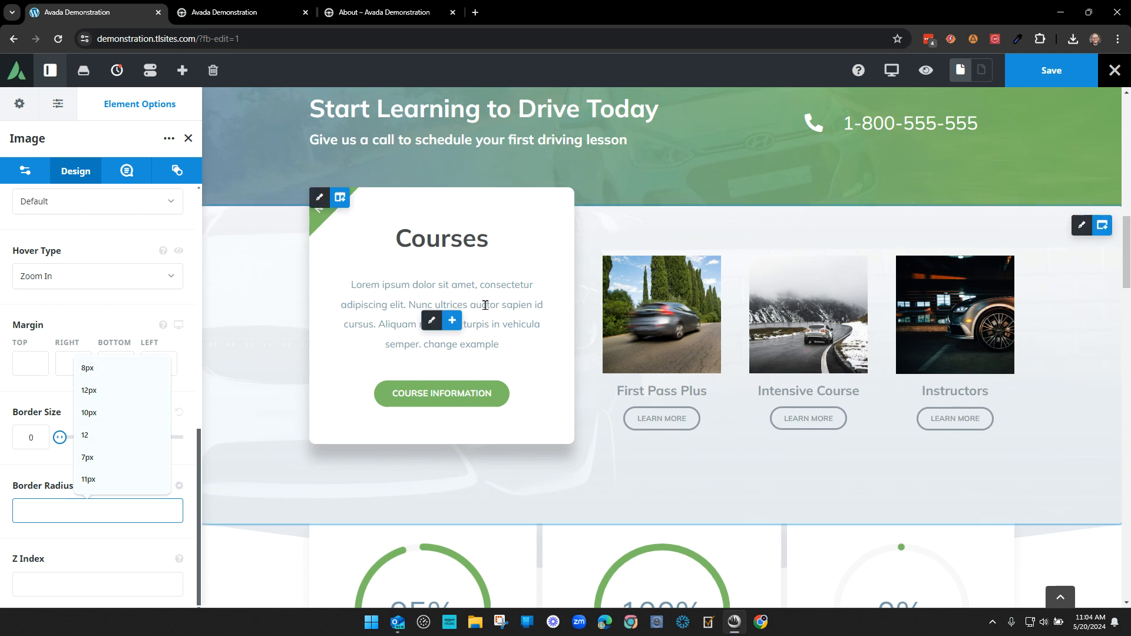
left_click(89, 389)
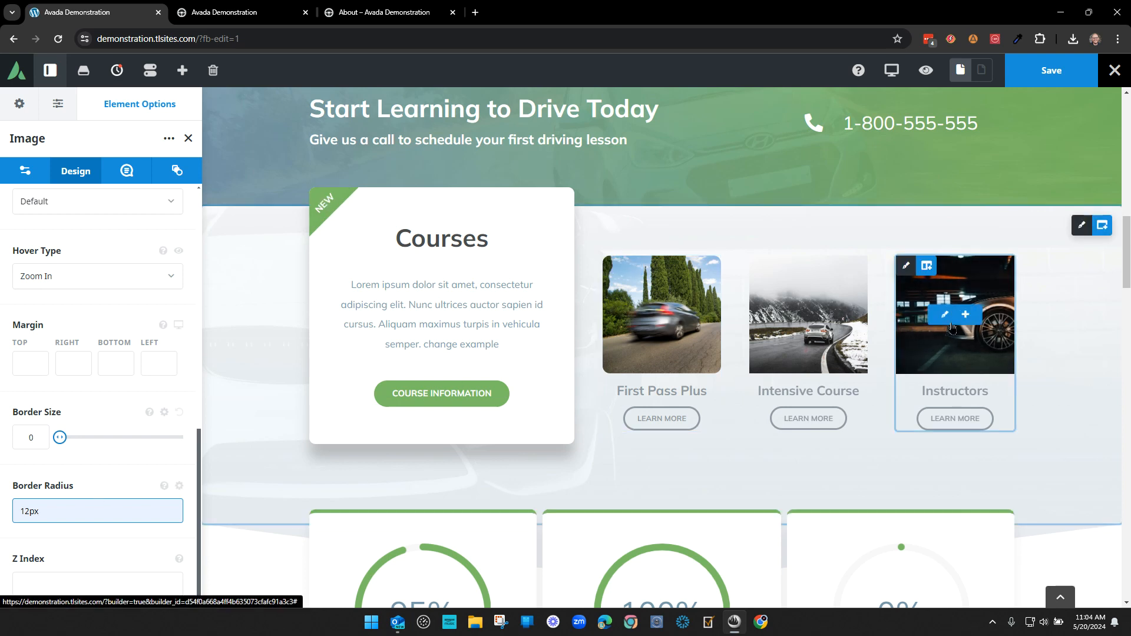
Step: Round the corners of the Instructors image with a border radius of 12px
left_click(892, 335)
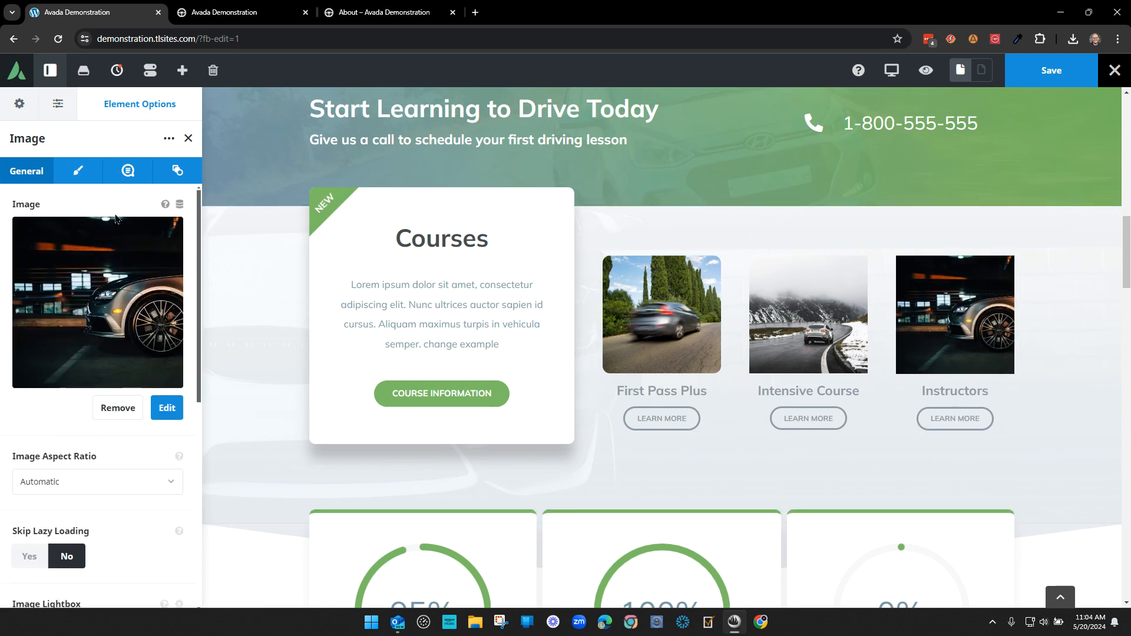
left_click(75, 170)
scroll(149, 415, "down", 5)
scroll(149, 415, "down", 4)
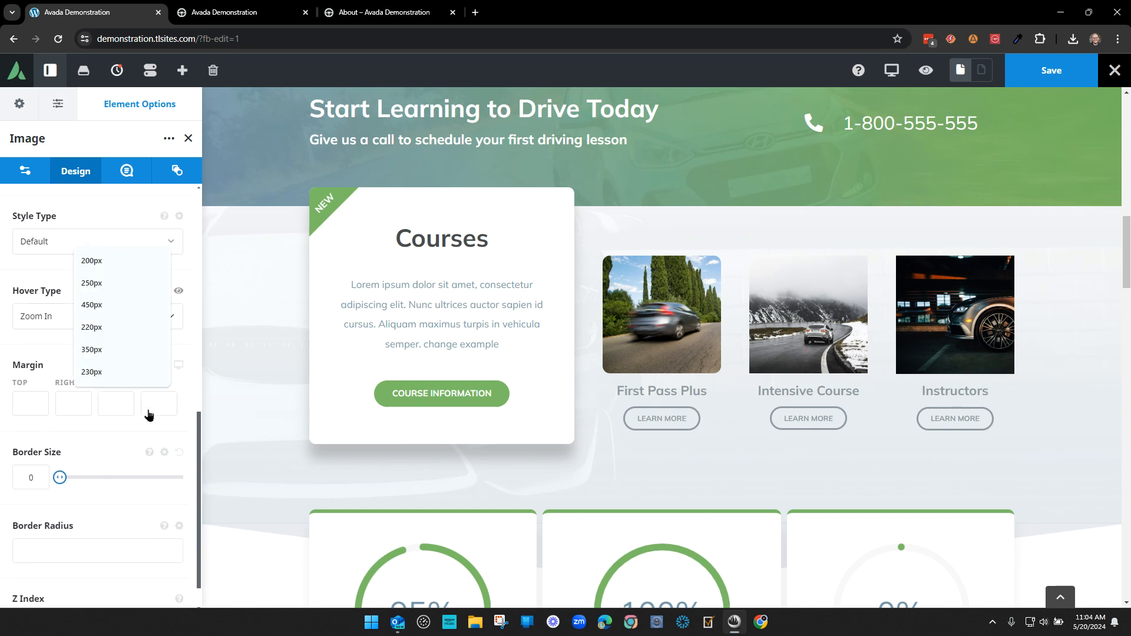
type("12")
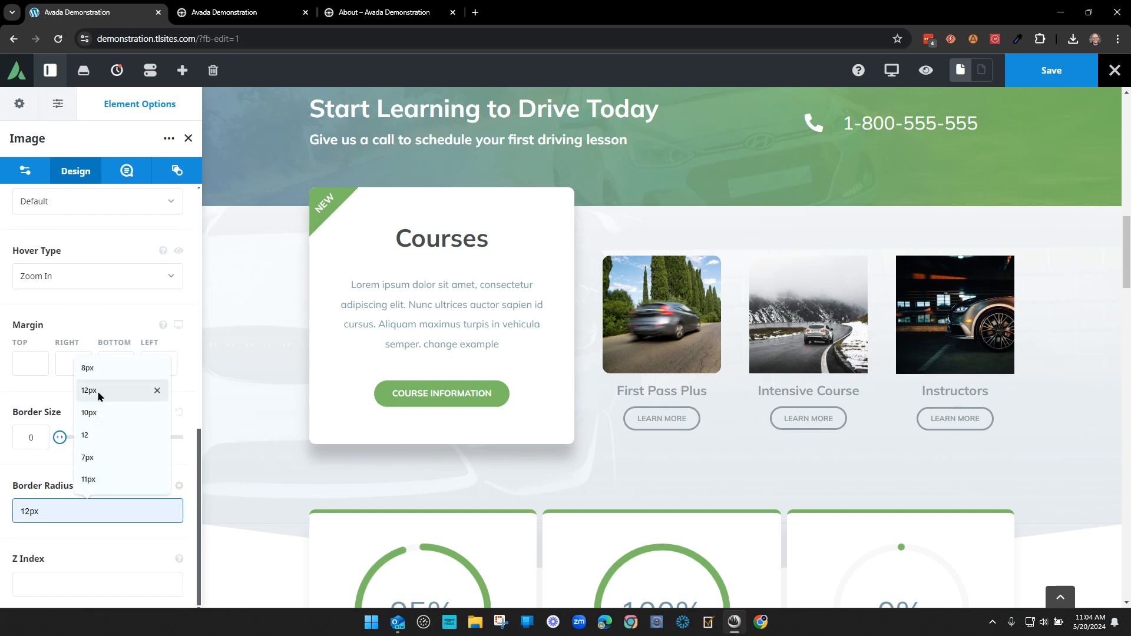
left_click(98, 392)
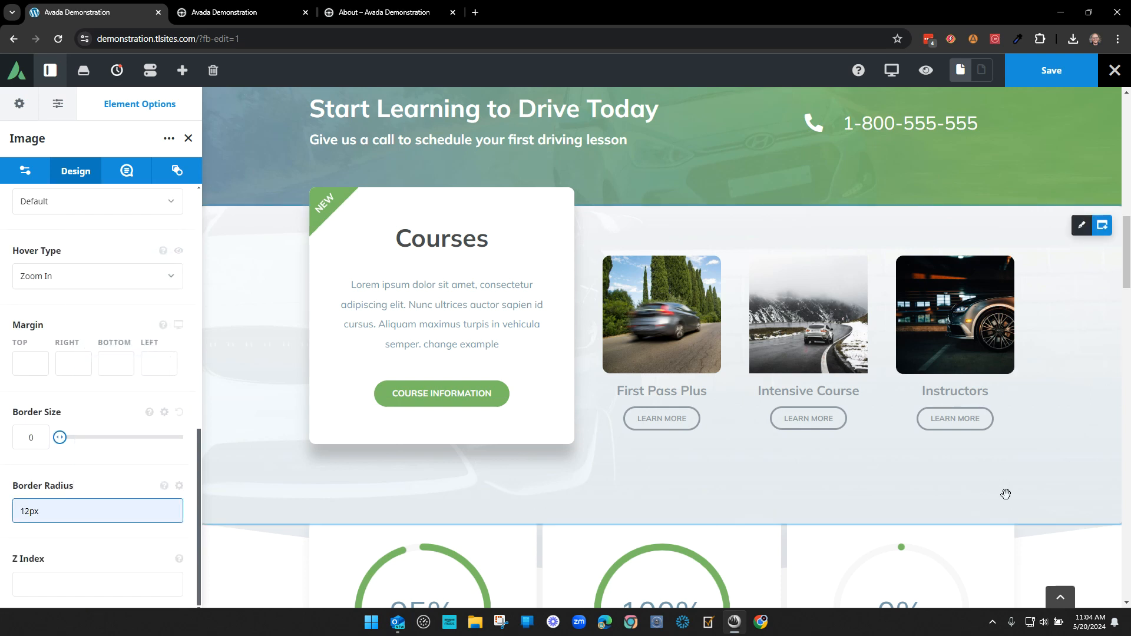
Step: Set the border radius of the Intensive Course image to 12px
left_click(798, 315)
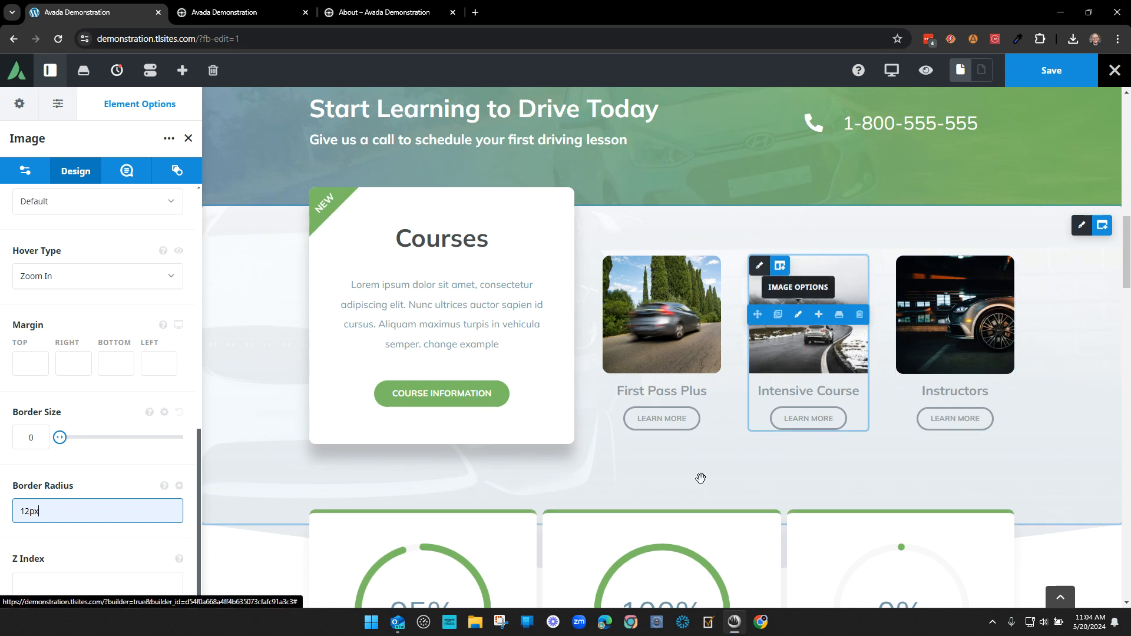
left_click(77, 170)
scroll(130, 410, "down", 8)
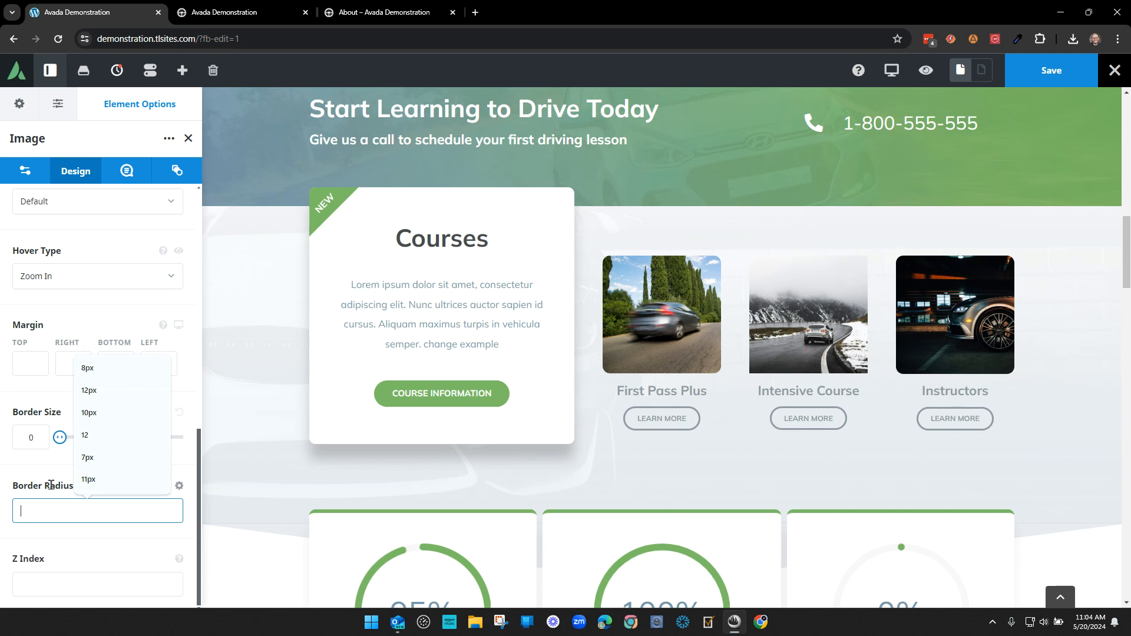
left_click(106, 391)
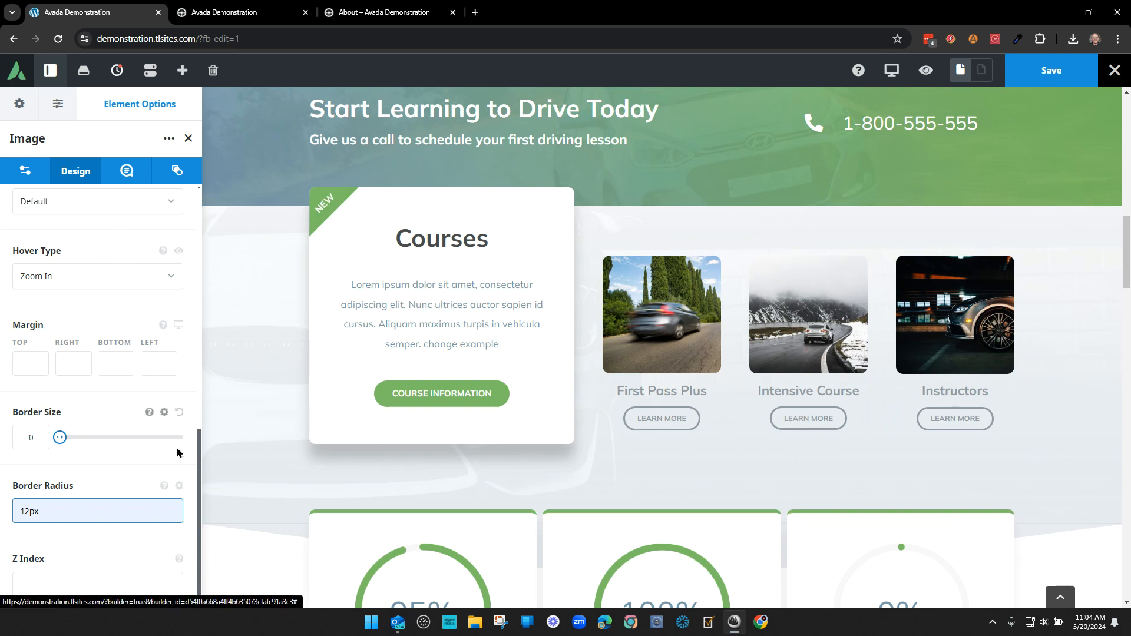
Step: Try several mask shapes on the Intensive Course image, including Mask 2, Mask 5, Mask 7 and Mask 9, and restore it to no mask
scroll(123, 465, "up", 8)
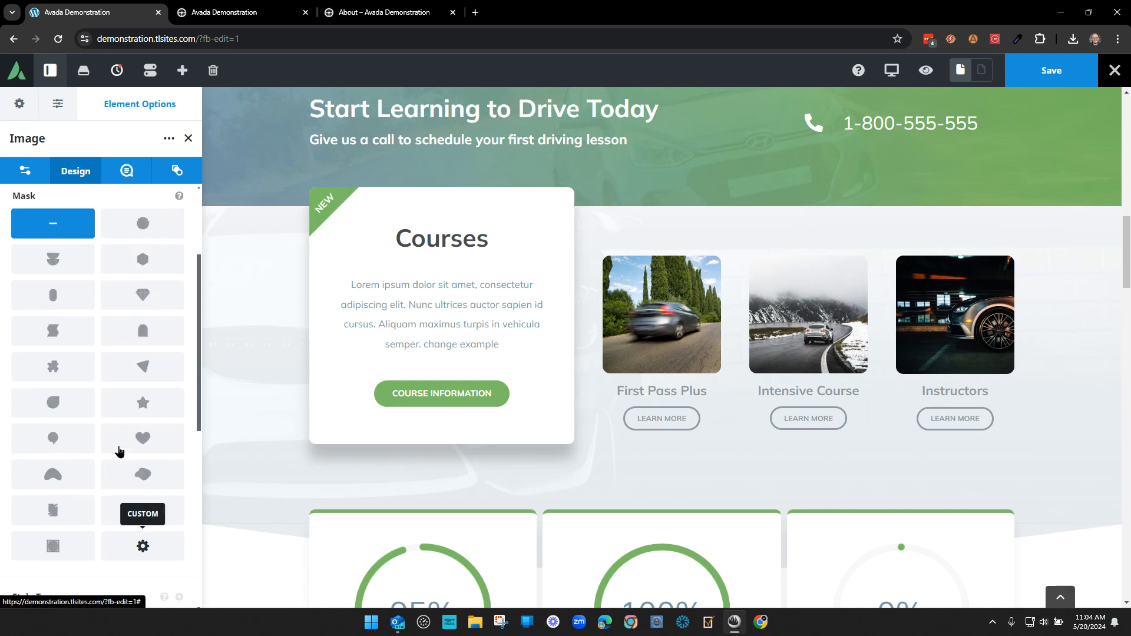
left_click(48, 271)
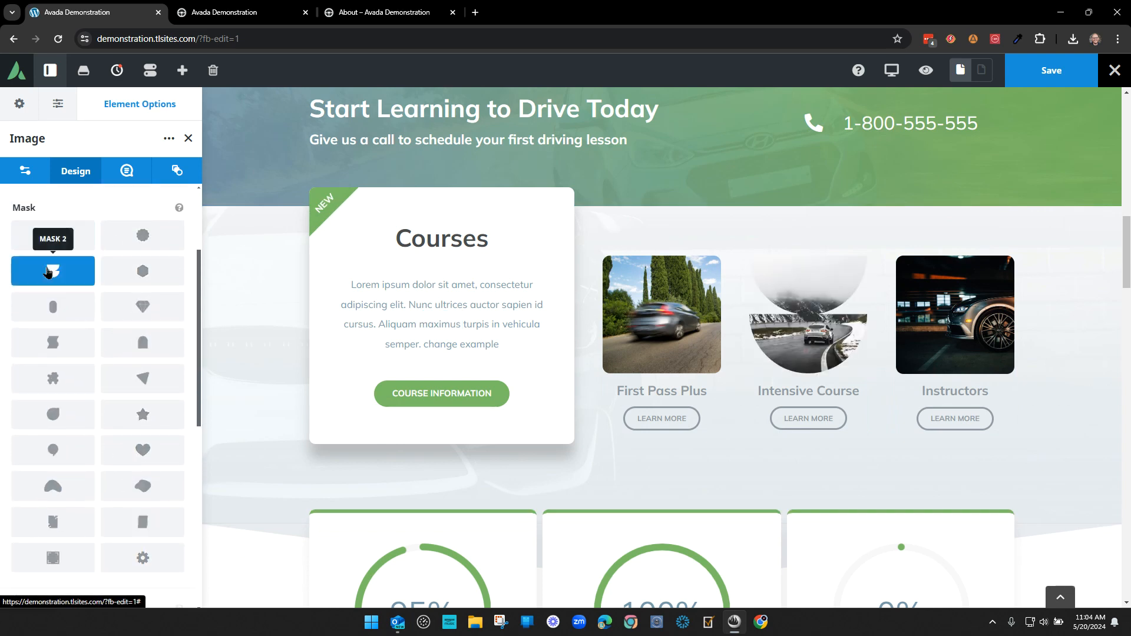
left_click(126, 235)
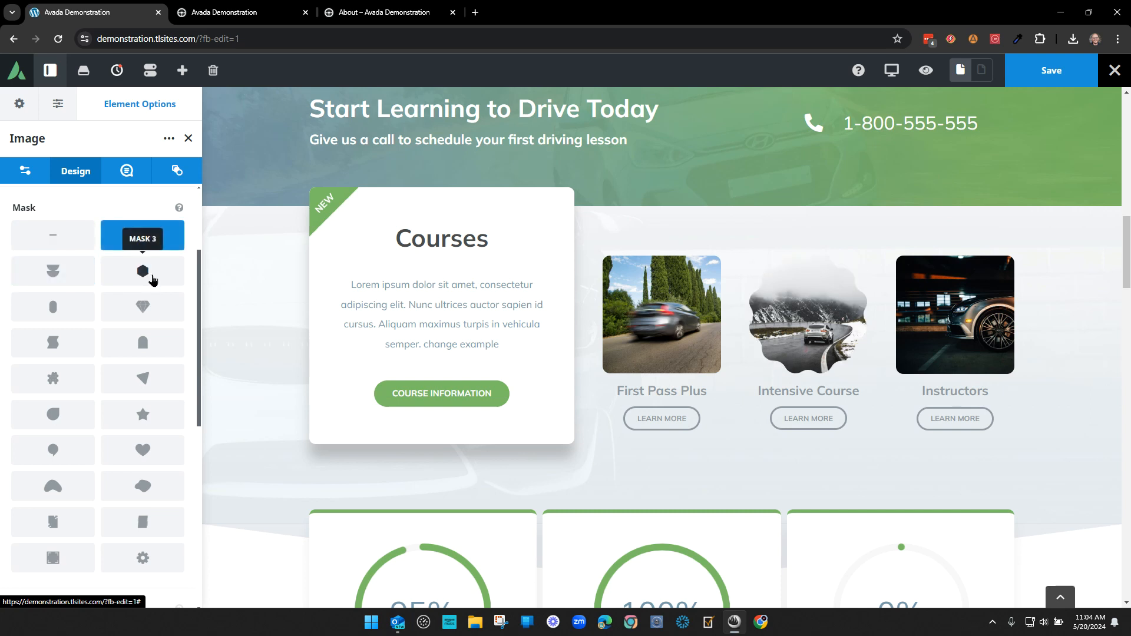
left_click(152, 310)
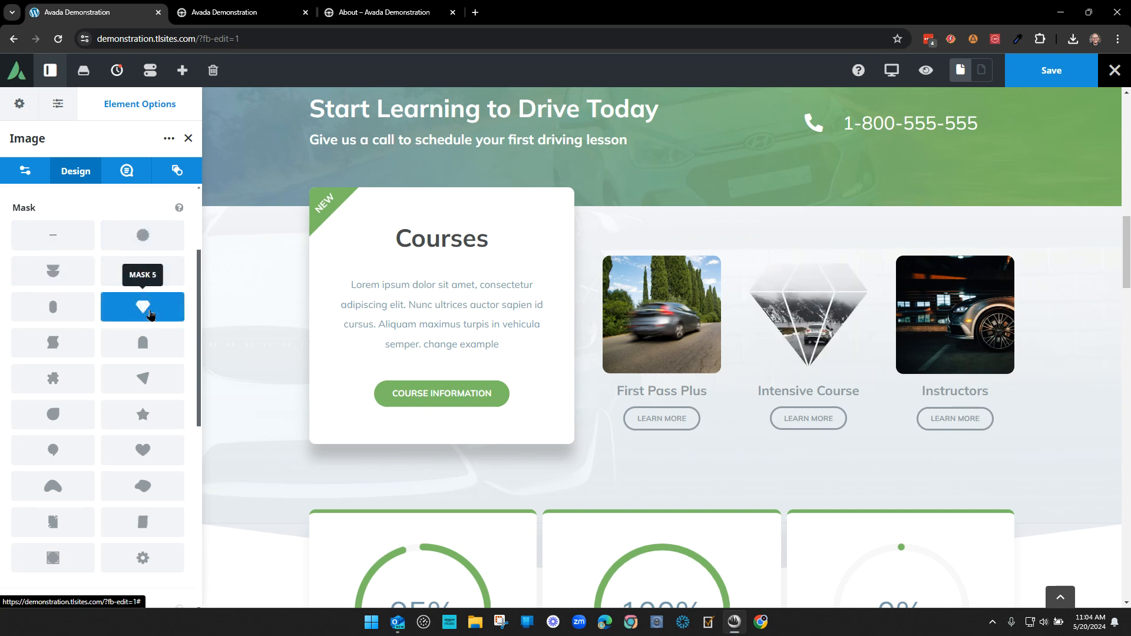
left_click(145, 347)
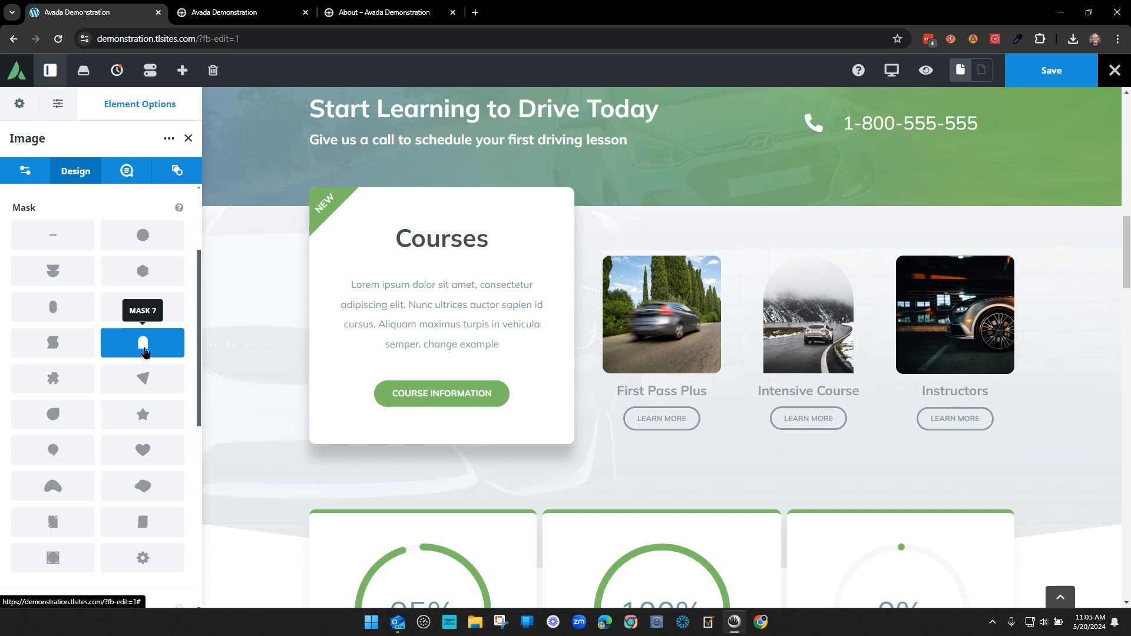
left_click(142, 380)
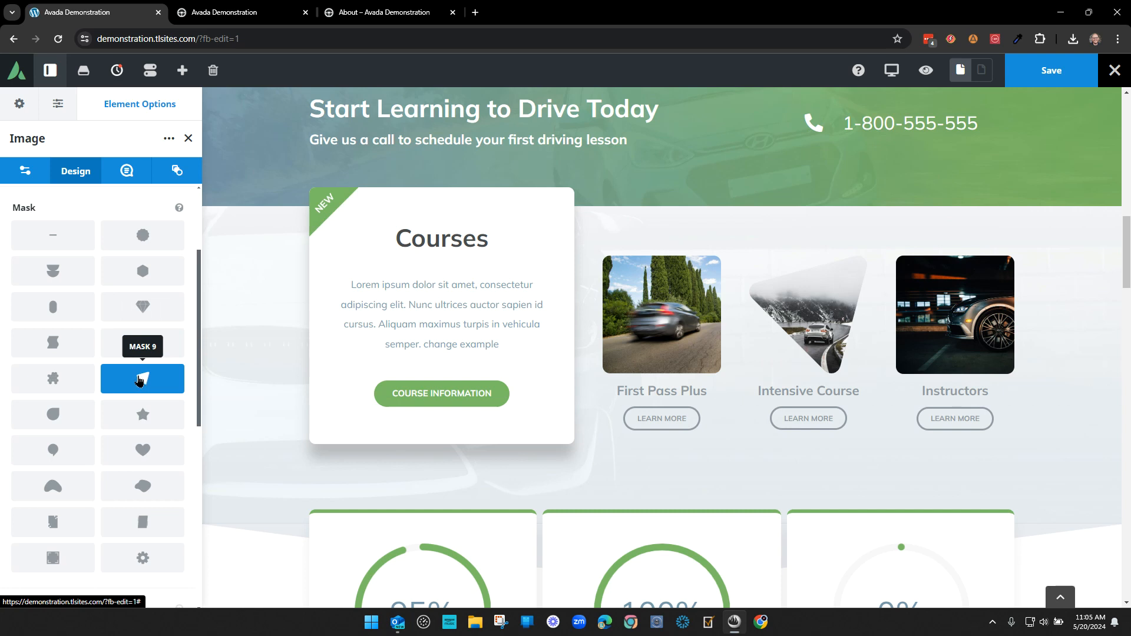
left_click(86, 247)
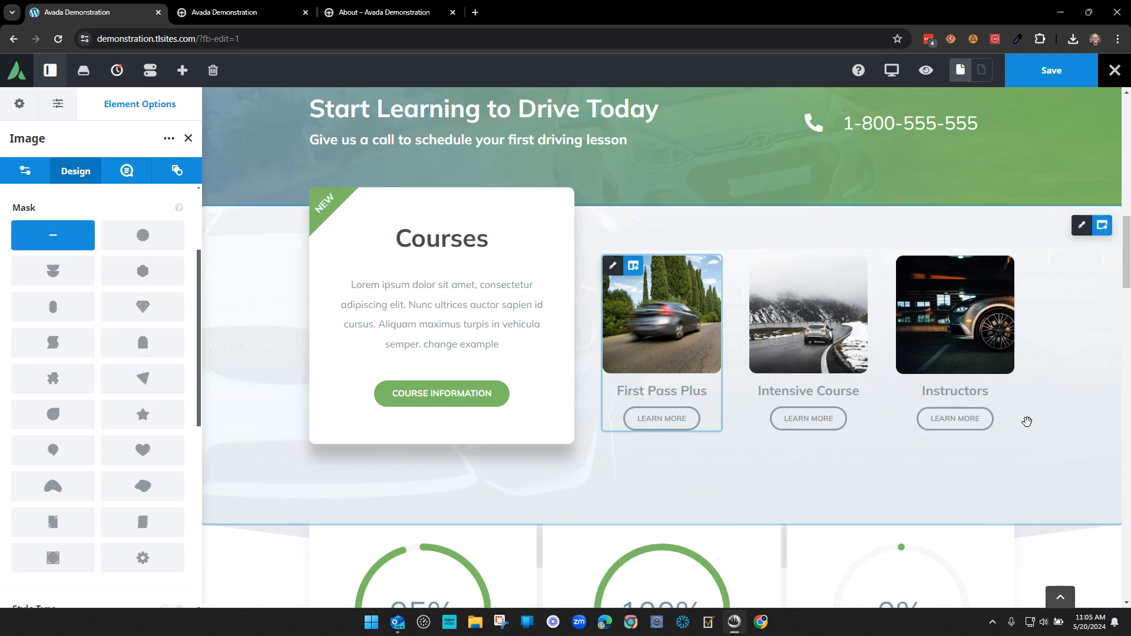
Step: Exit the live editor without saving the pending image changes
scroll(818, 483, "up", 2)
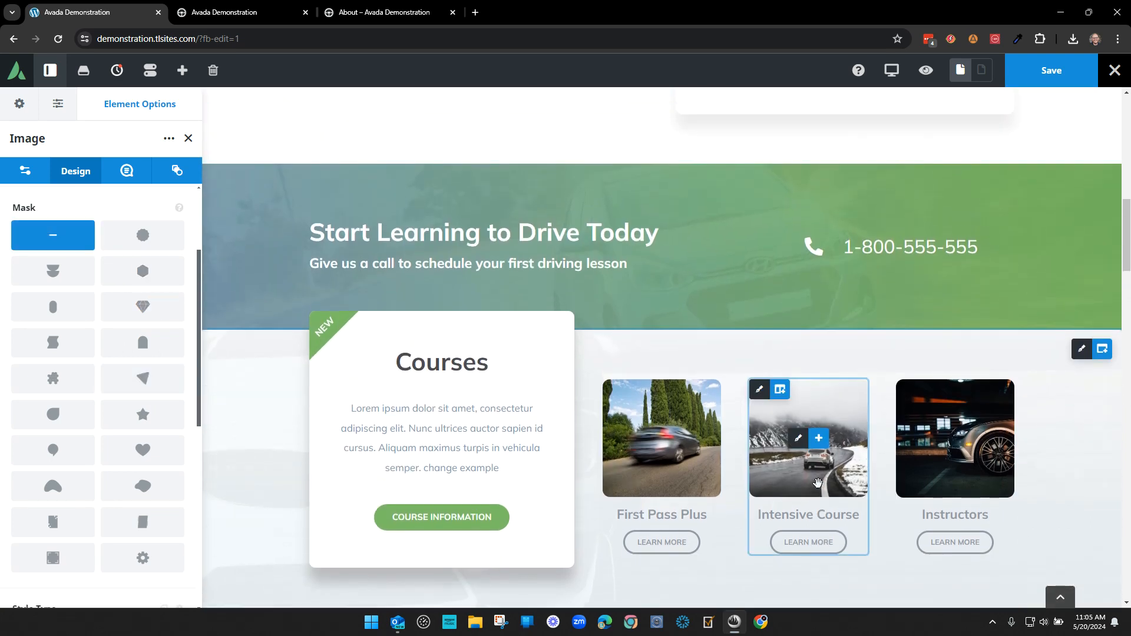
scroll(845, 488, "up", 2)
scroll(846, 488, "up", 3)
scroll(836, 487, "down", 3)
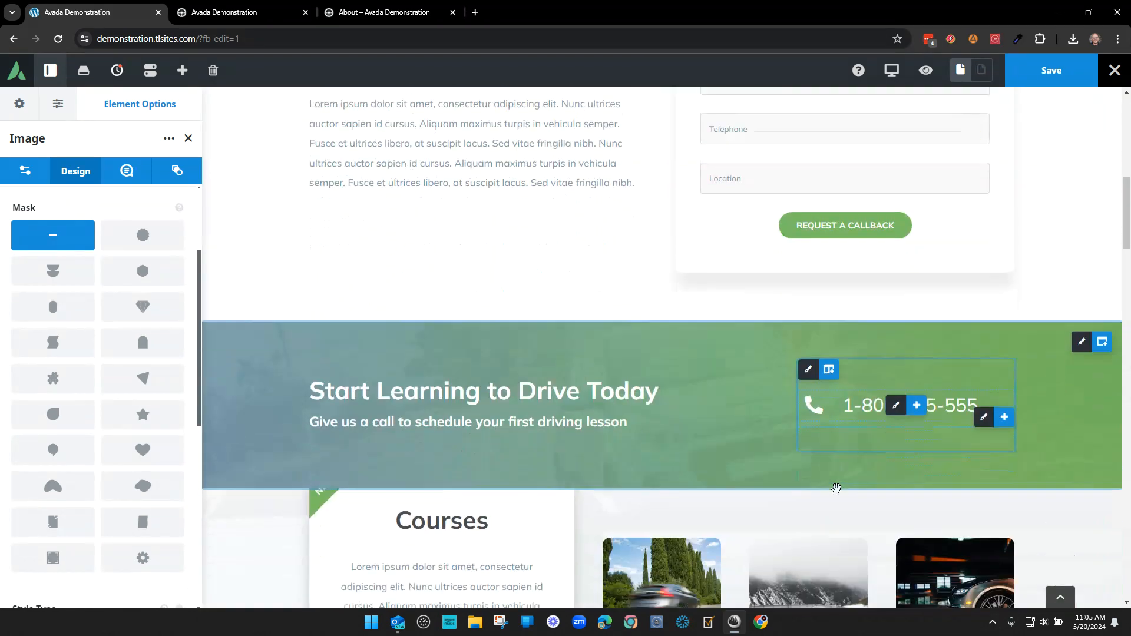
scroll(824, 480, "up", 8)
scroll(816, 471, "down", 10)
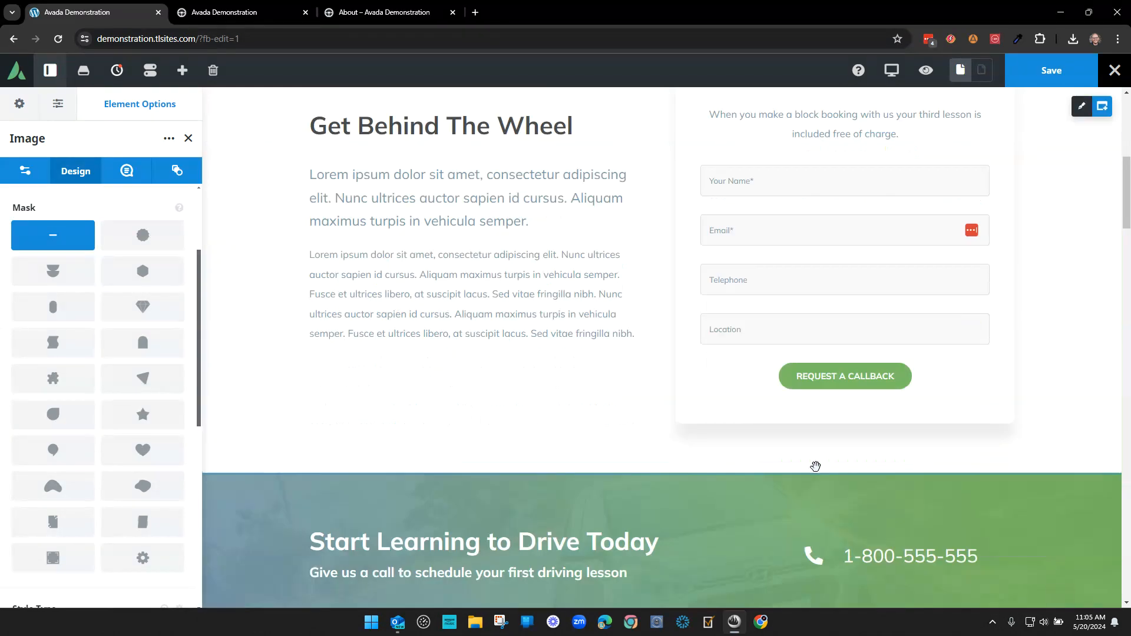
scroll(815, 443, "up", 10)
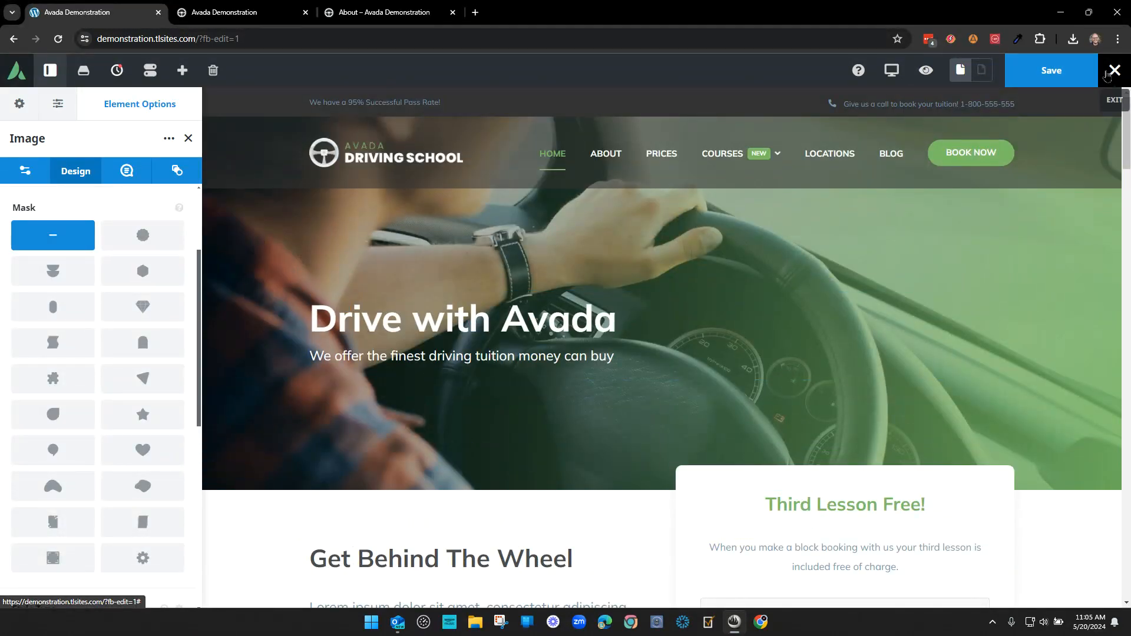
mouse_move(1109, 72)
left_click(1042, 98)
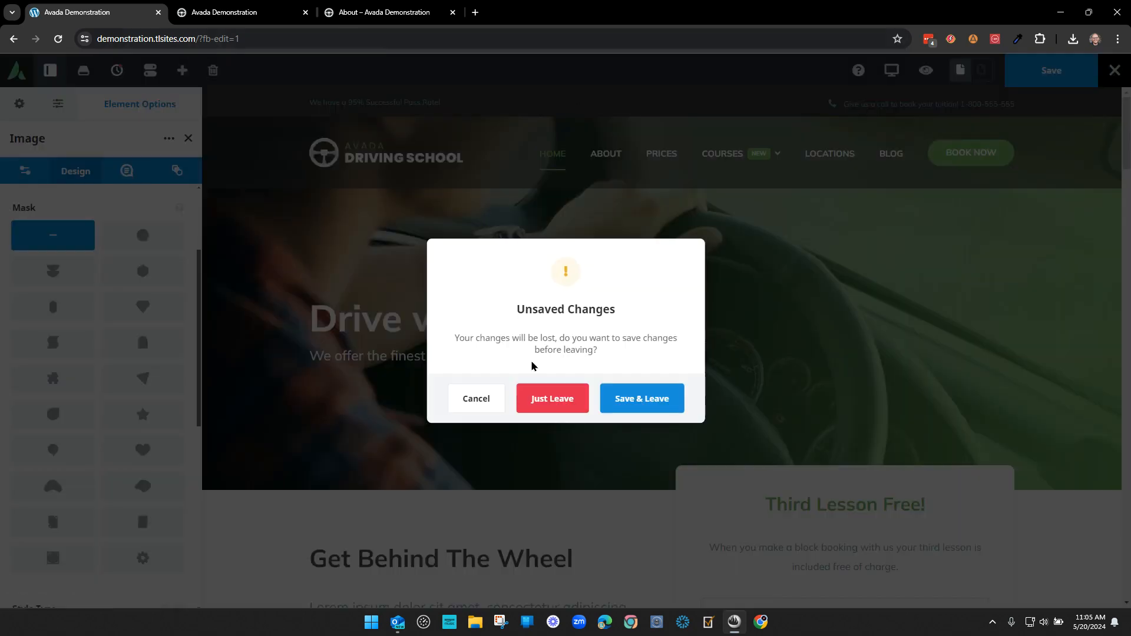
left_click(536, 395)
Step: Close the duplicate Avada Demonstration page and reopen the home page in the live editor
left_click(280, 16)
left_click(305, 12)
left_click(53, 13)
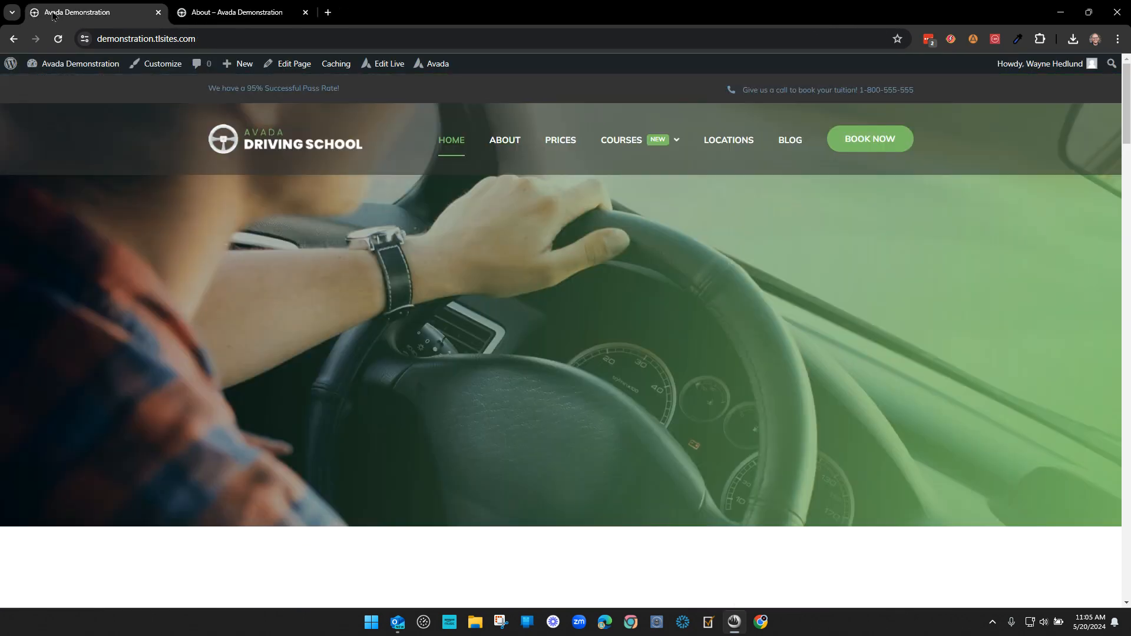
left_click(382, 63)
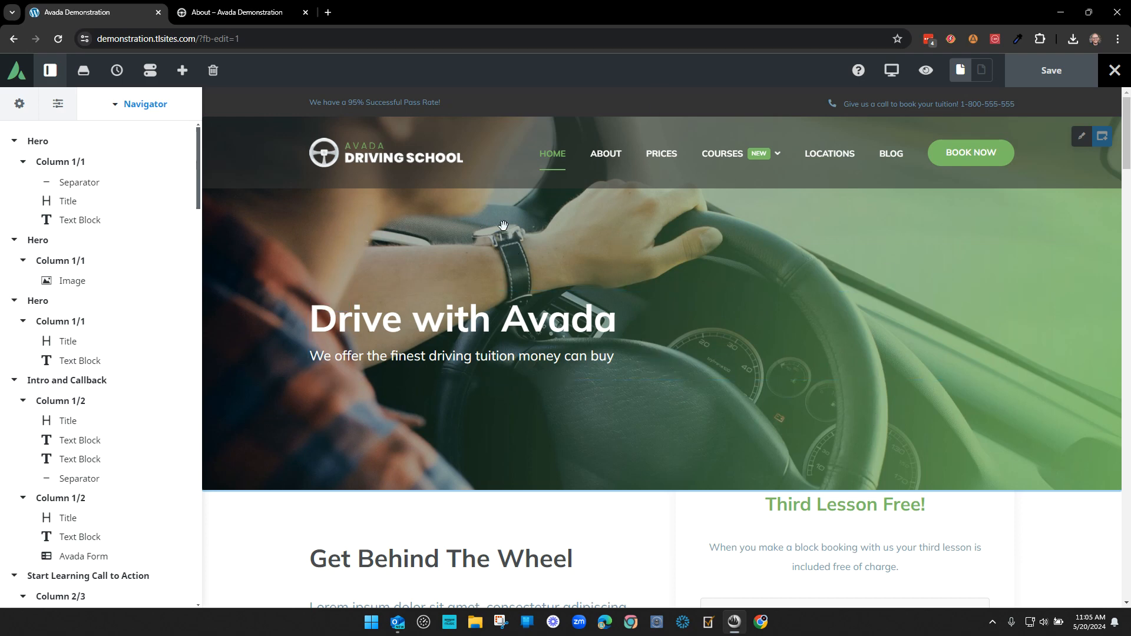
Step: Collapse the page structure, expand the first Hero container and add an Image element below its Text Block
left_click(115, 106)
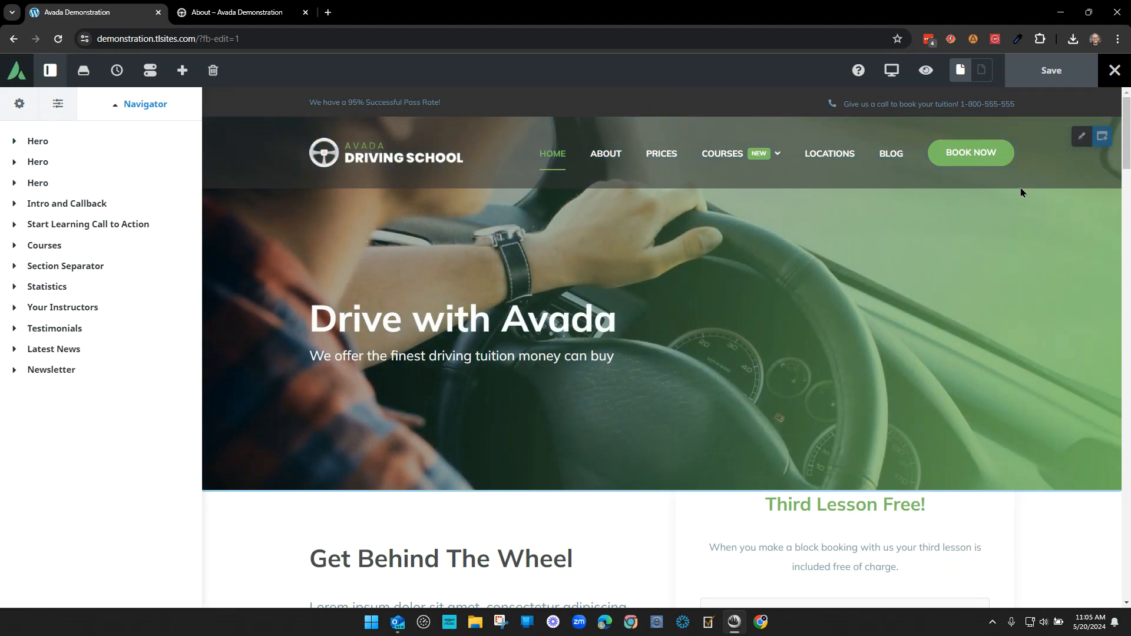
left_click(14, 141)
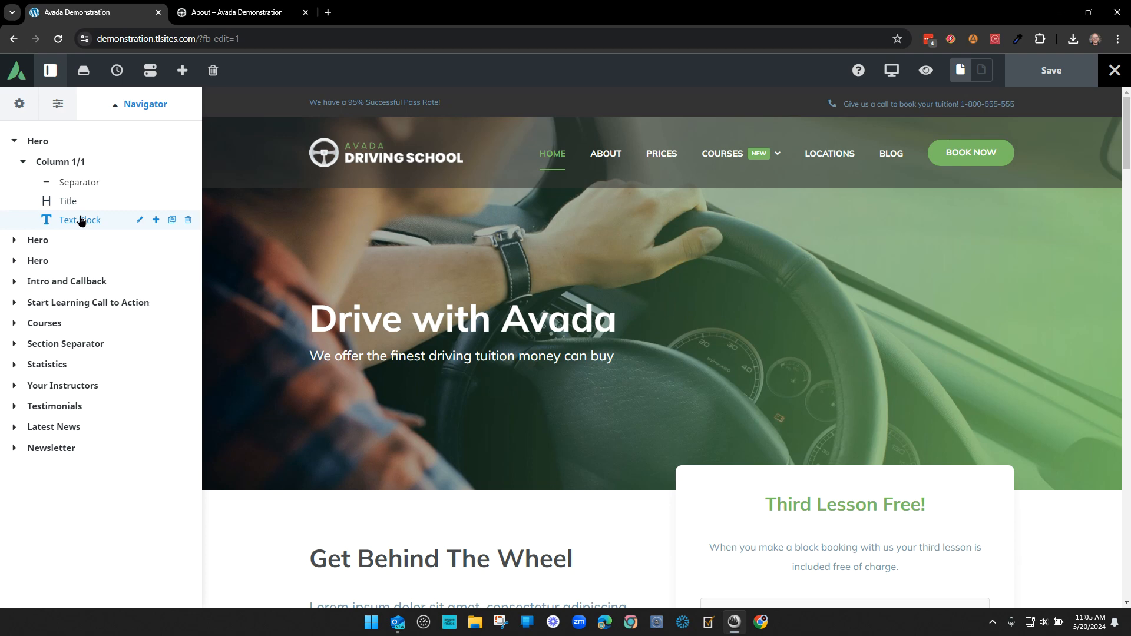
left_click(155, 220)
type("im")
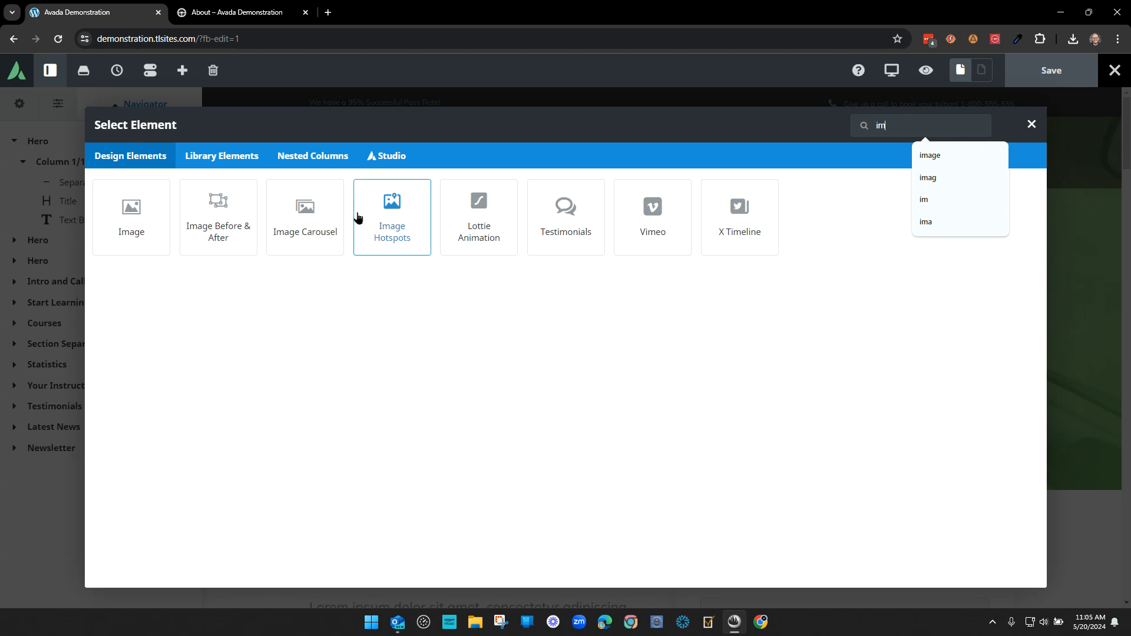
key("Return")
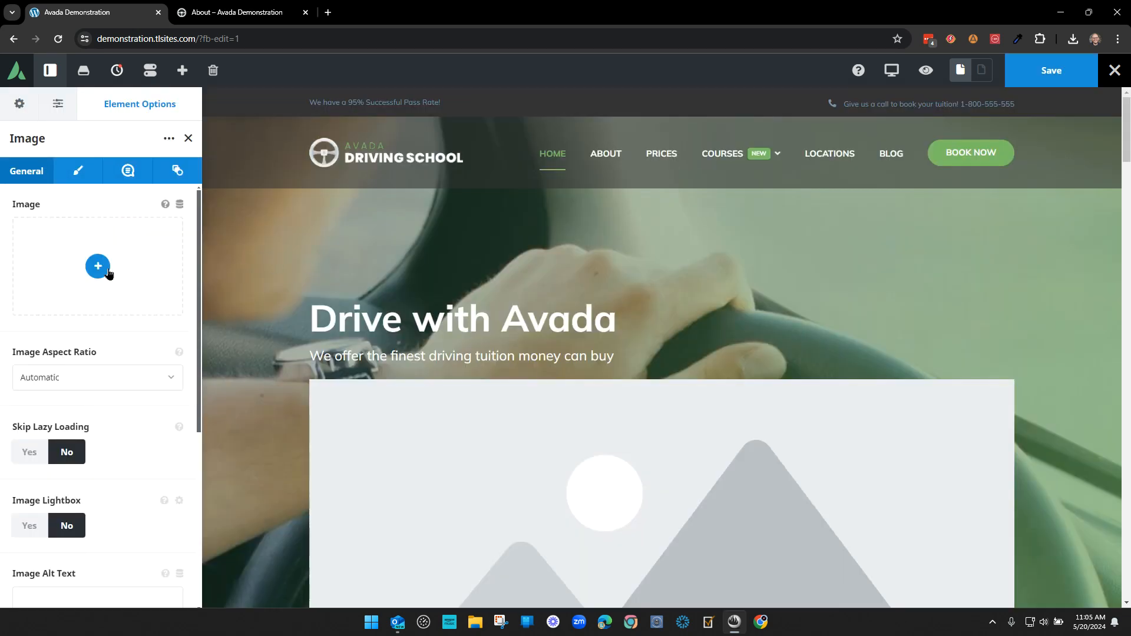
Step: Insert the dark night-time car photo from the media library into the new Hero Image element and inspect it on the page
left_click(98, 266)
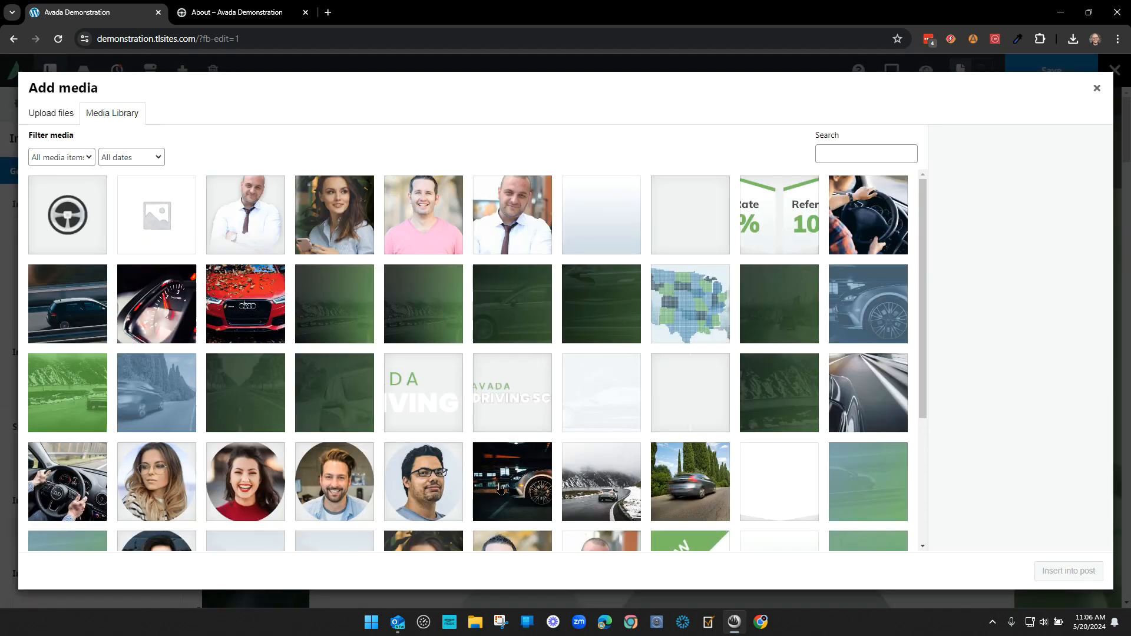
left_click(512, 481)
left_click(1068, 571)
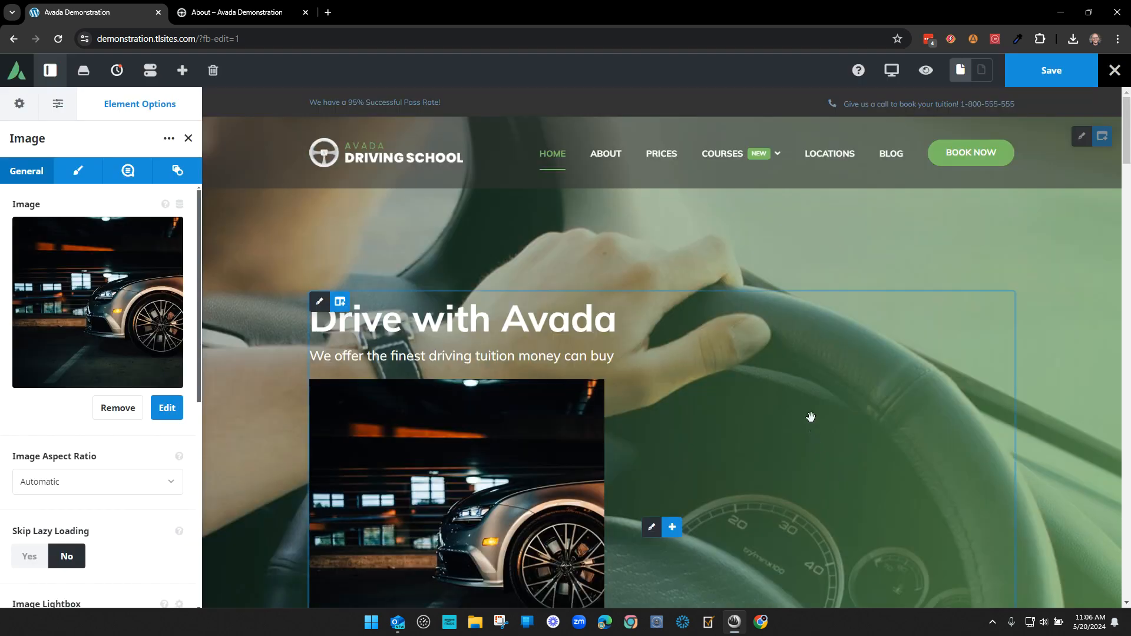
scroll(777, 400, "down", 5)
scroll(777, 416, "up", 3)
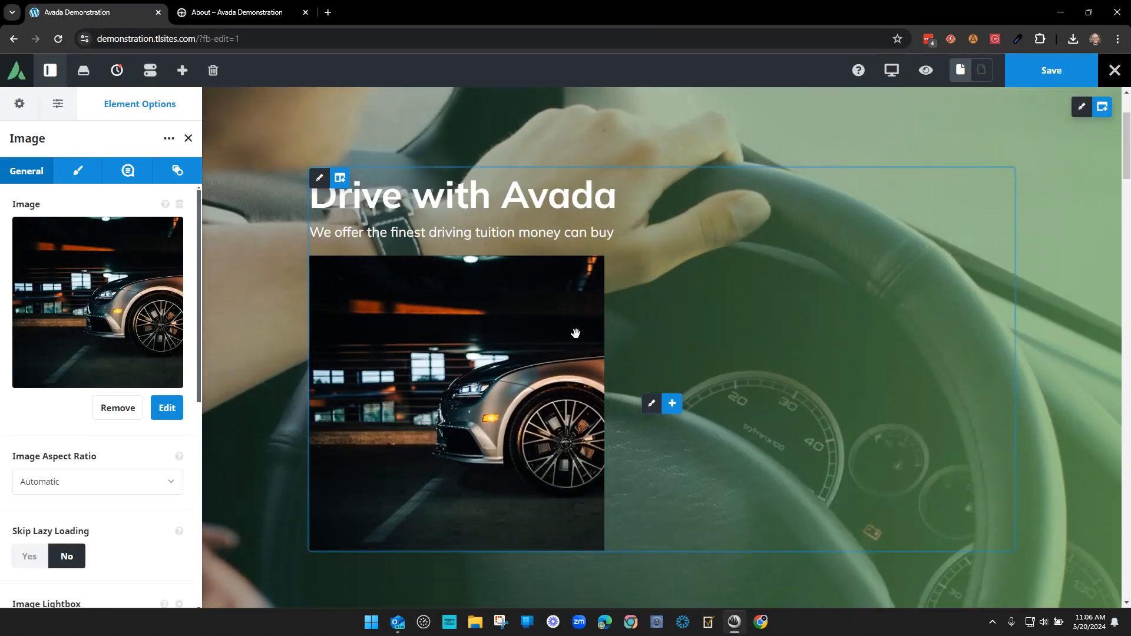
Step: Remove the car photo and delete the Image element from the first Hero container
left_click(131, 412)
left_click(188, 139)
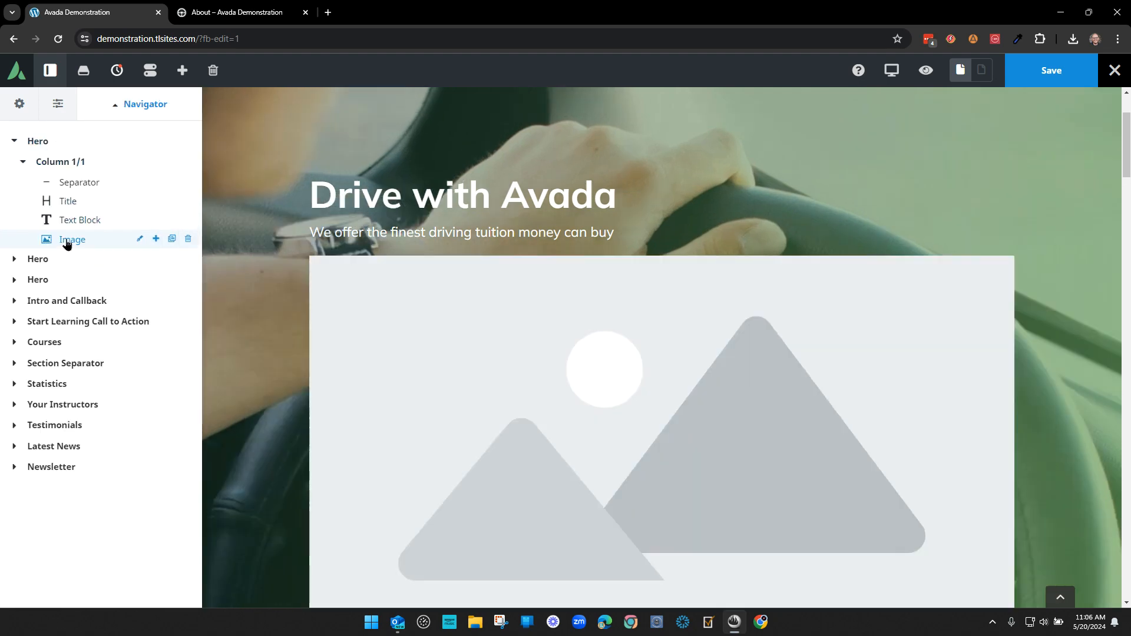
left_click(188, 239)
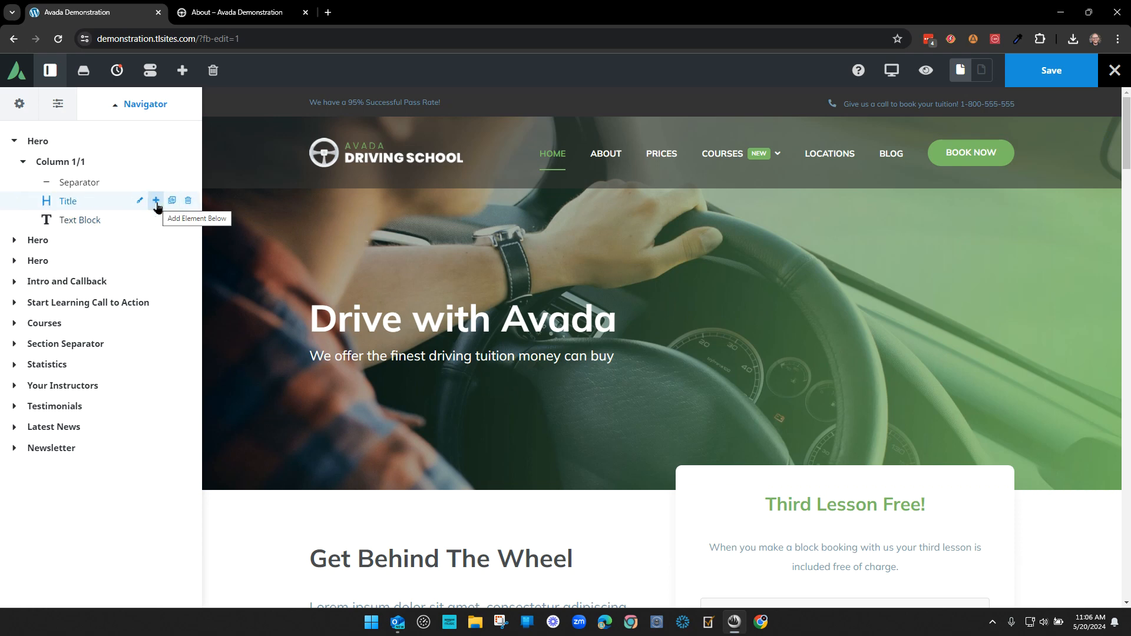
Step: Open the first Hero container's options and examine its general and design settings
left_click(13, 142)
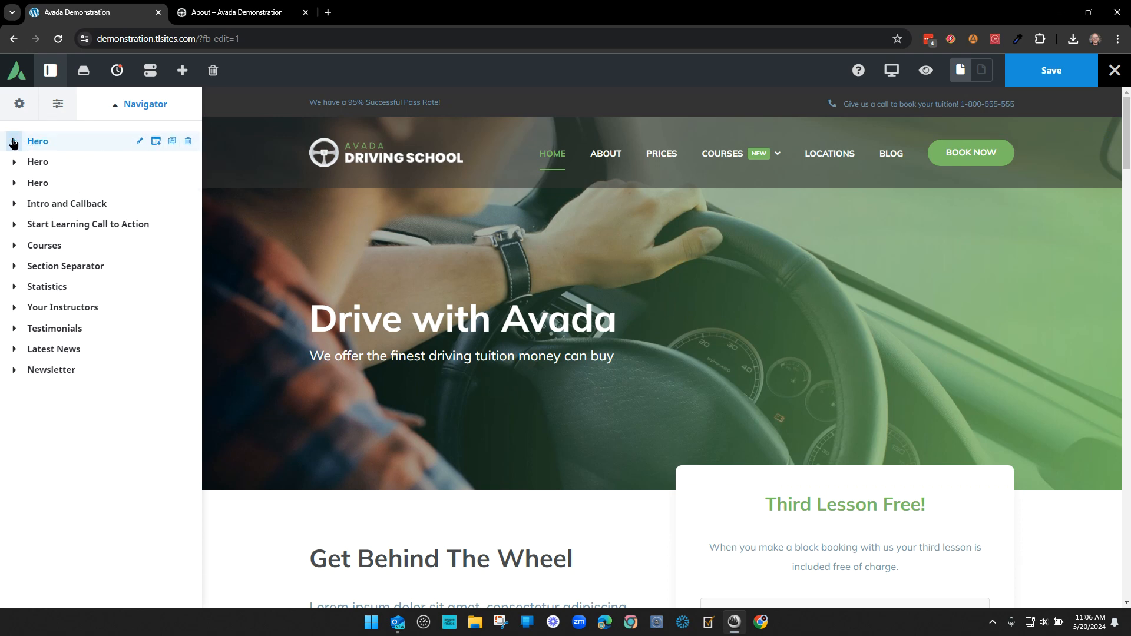
left_click(14, 141)
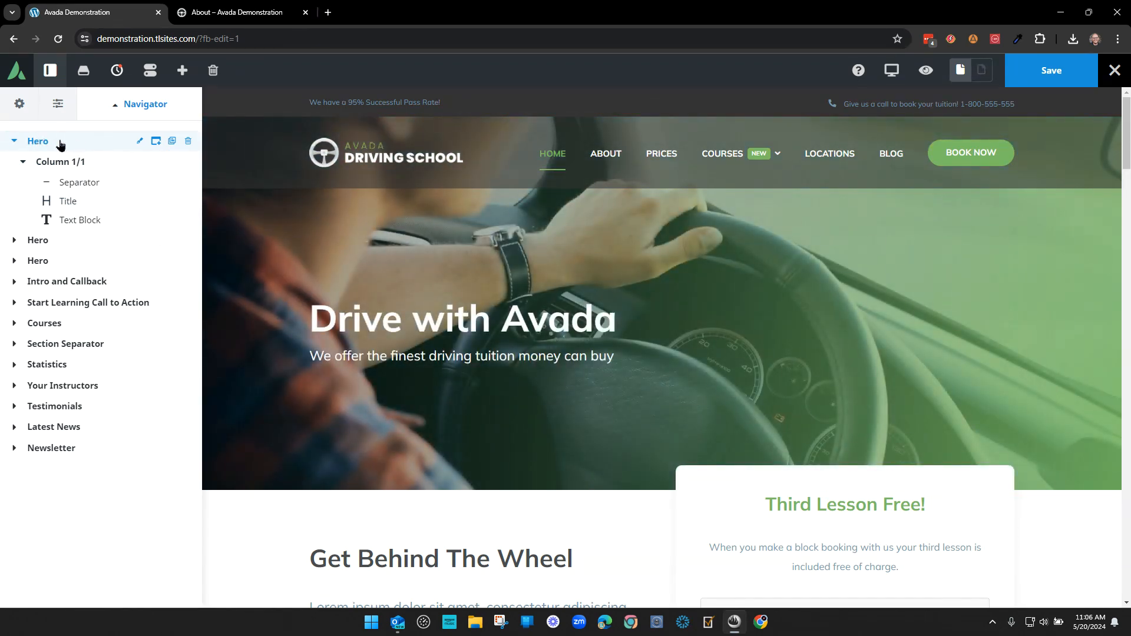
left_click(140, 143)
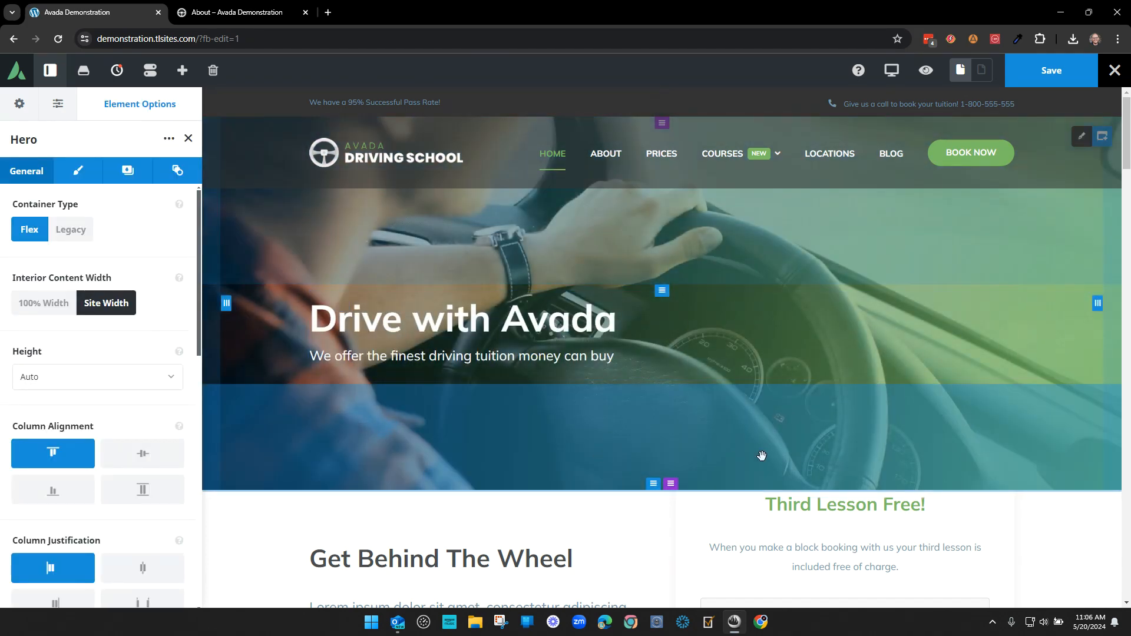
scroll(121, 384, "down", 3)
scroll(121, 384, "up", 3)
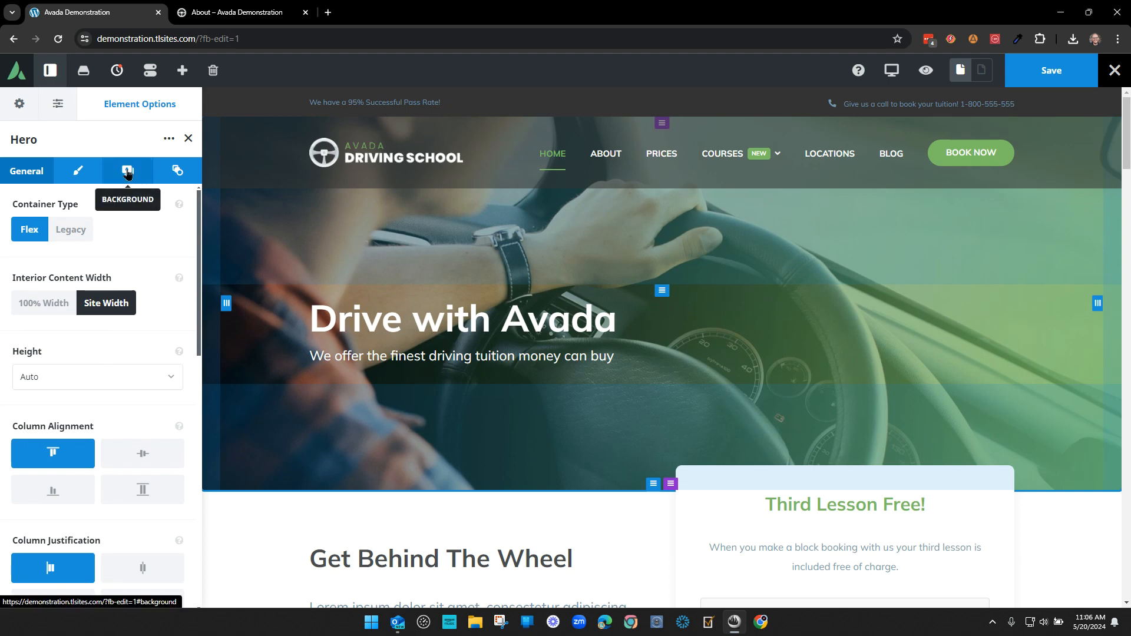
left_click(77, 171)
scroll(106, 459, "down", 3)
scroll(103, 479, "up", 3)
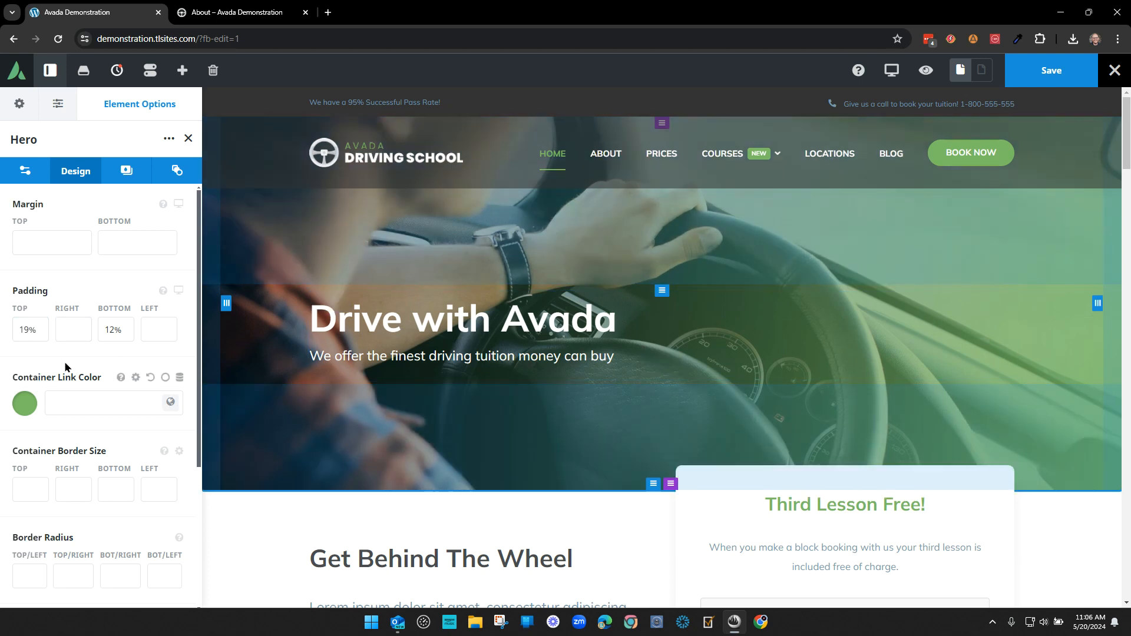
Step: Try 100% and 5% as the Hero container's top padding, ending back at 19%
type("100")
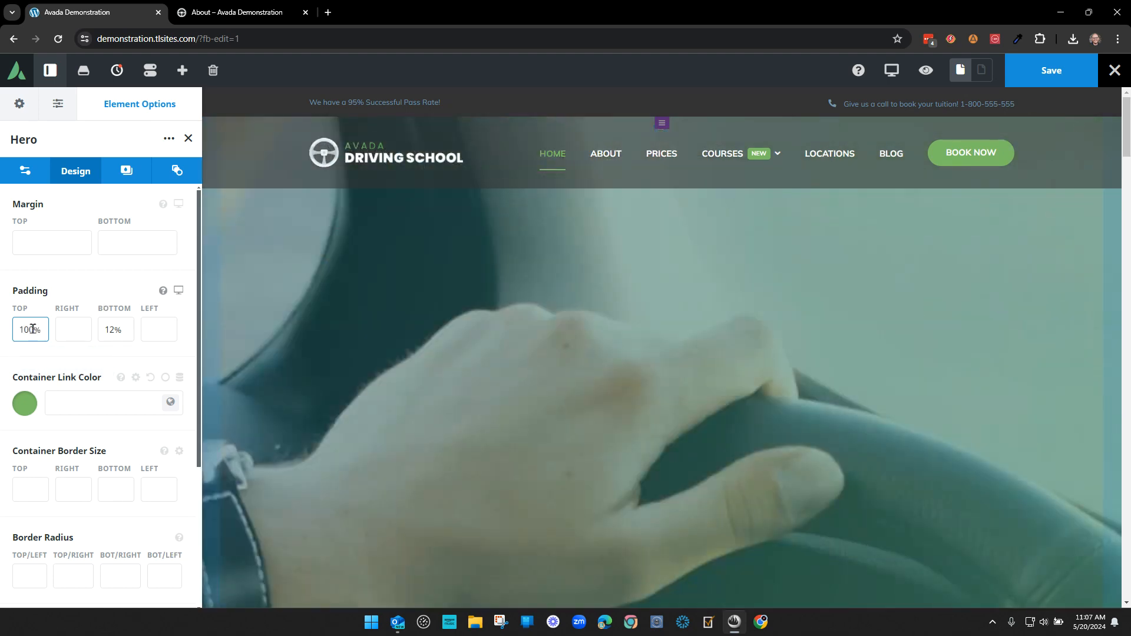
type("5")
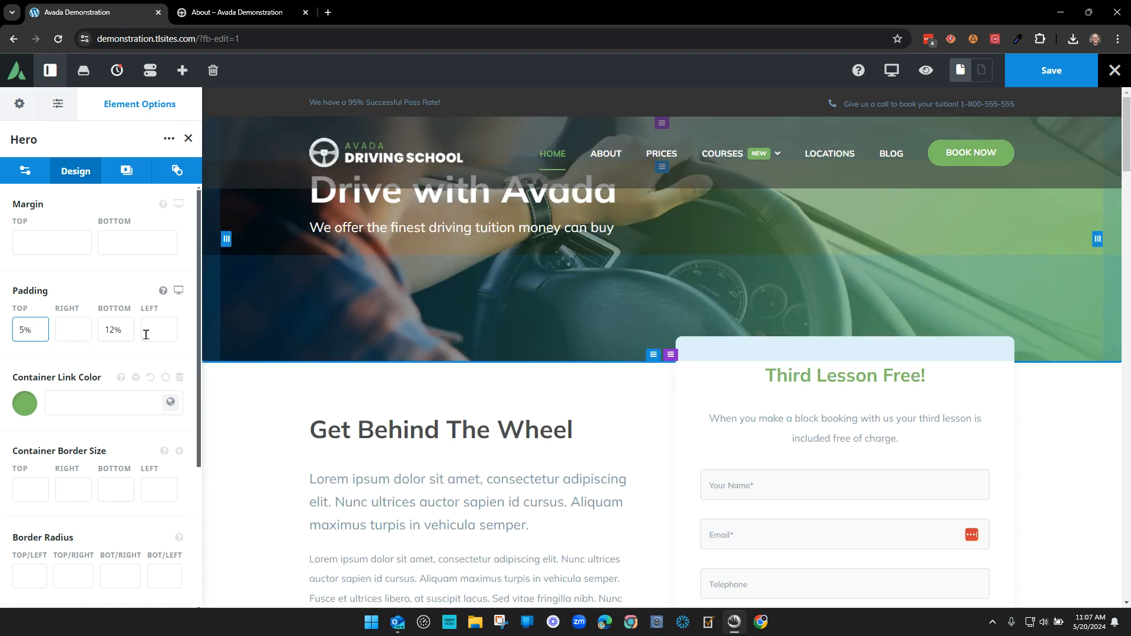
key("BackSpace")
type("19")
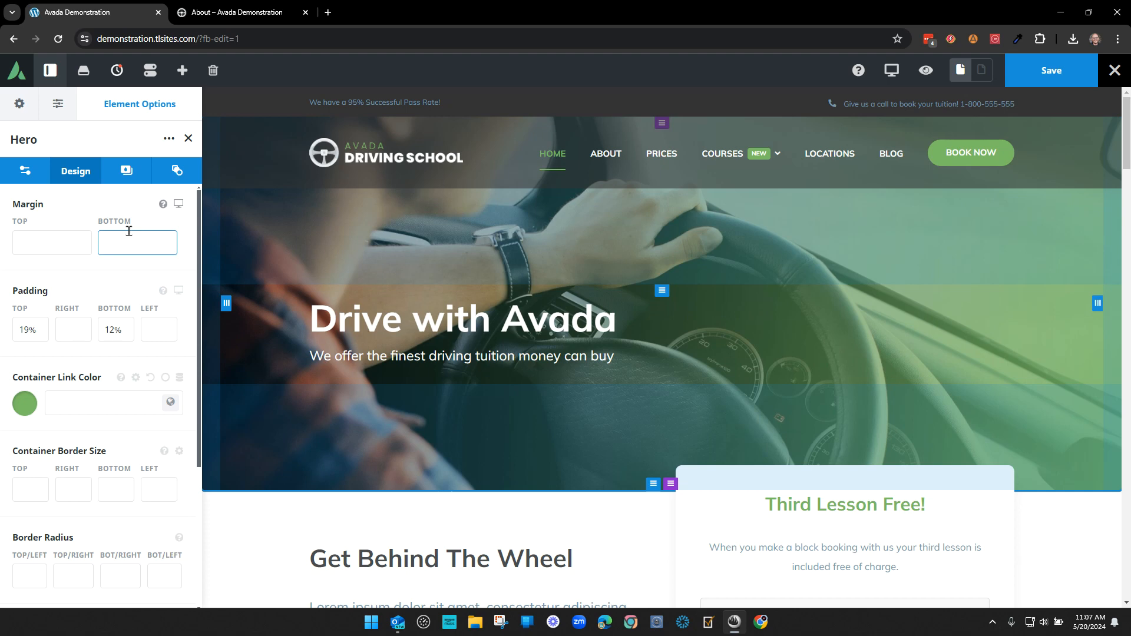
Step: Examine the Hero container's background options, including the slider, video, pattern, mask, gradient and image settings
left_click(118, 173)
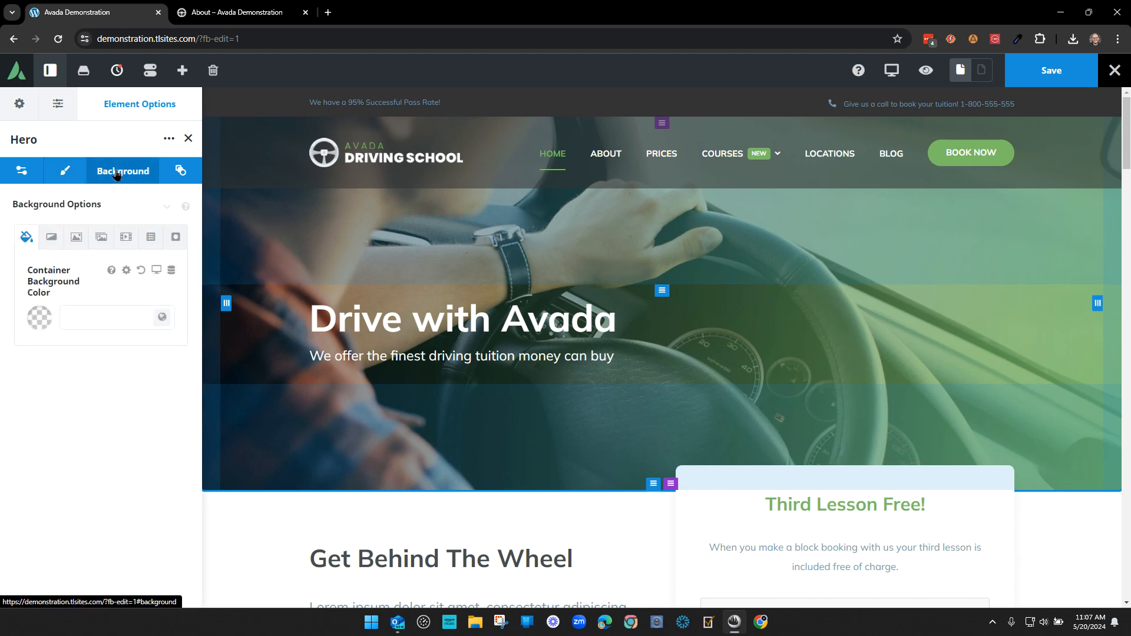
left_click_drag(19, 206, 145, 211)
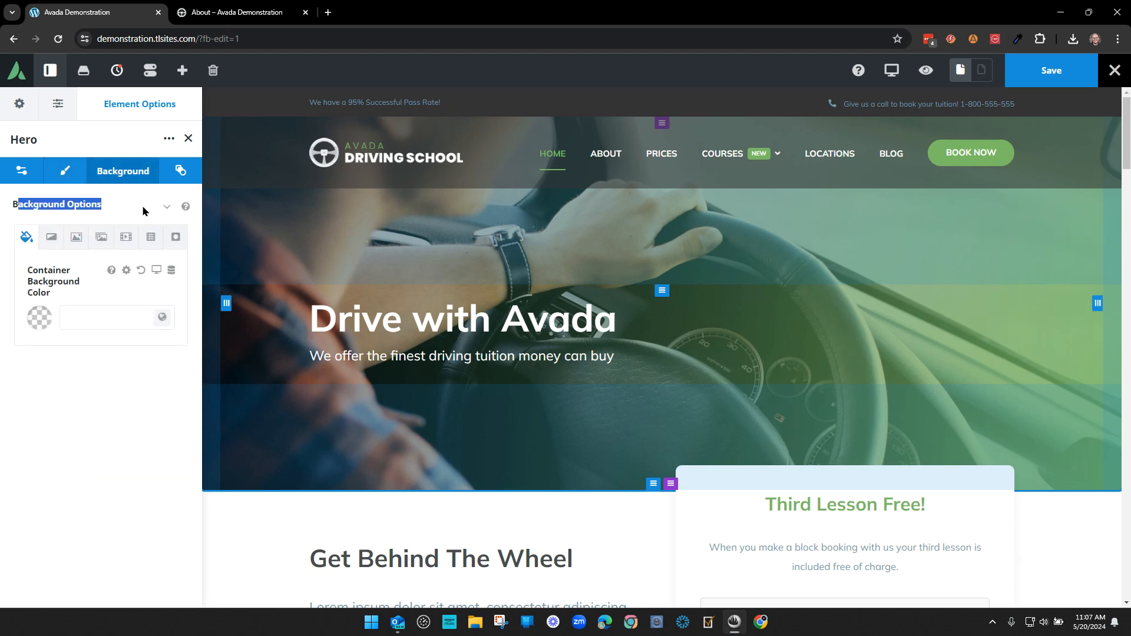
left_click(145, 211)
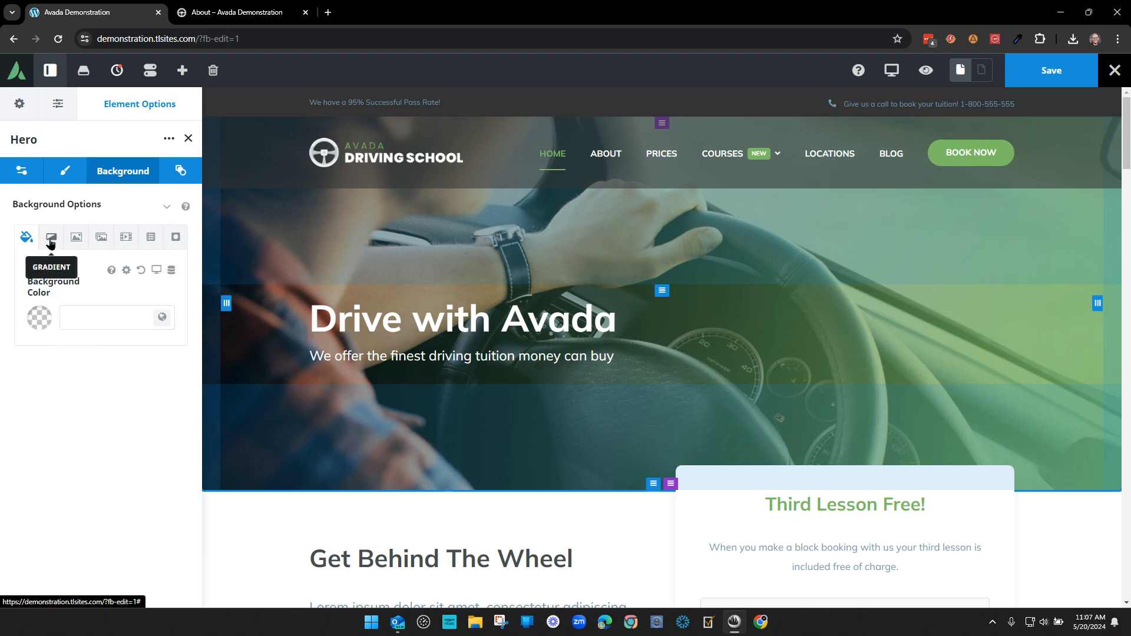
left_click(101, 236)
left_click(127, 238)
left_click(151, 237)
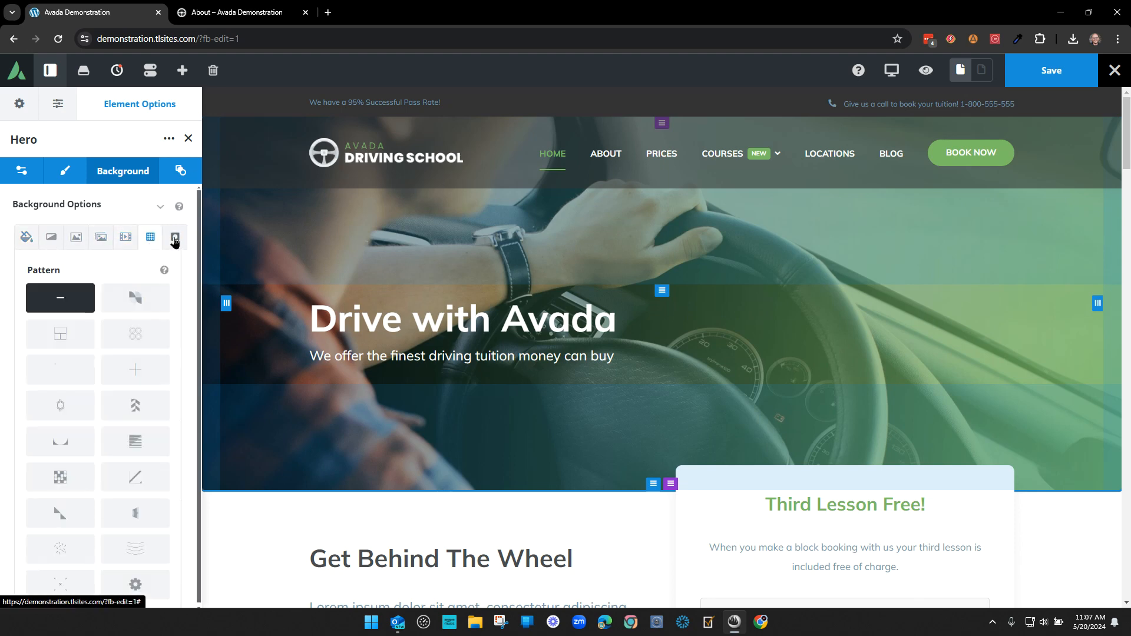
left_click(176, 237)
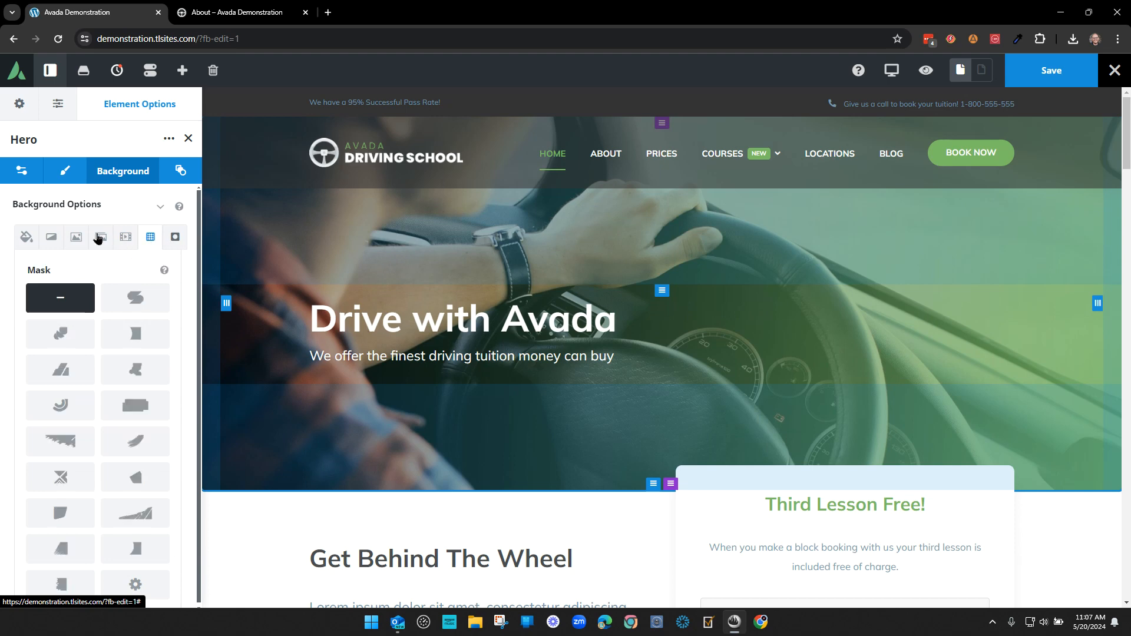
left_click(51, 237)
left_click(76, 236)
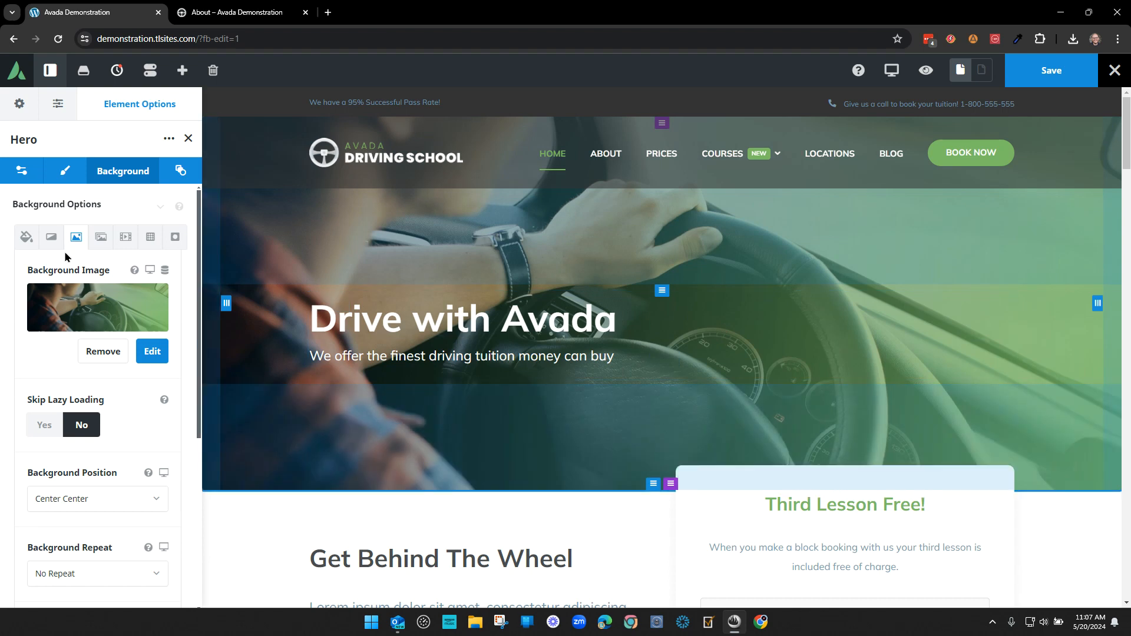
Step: Remove the Hero container's background image and insert homepage-hero-background-scaled.jpg from the media library in its place
left_click(102, 351)
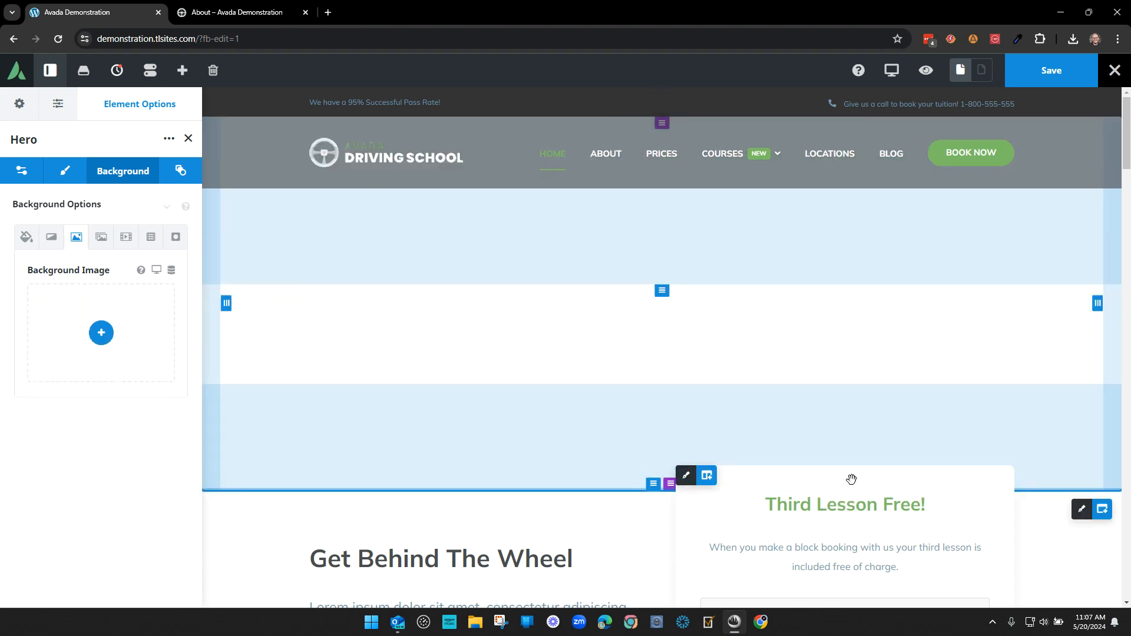
left_click(100, 334)
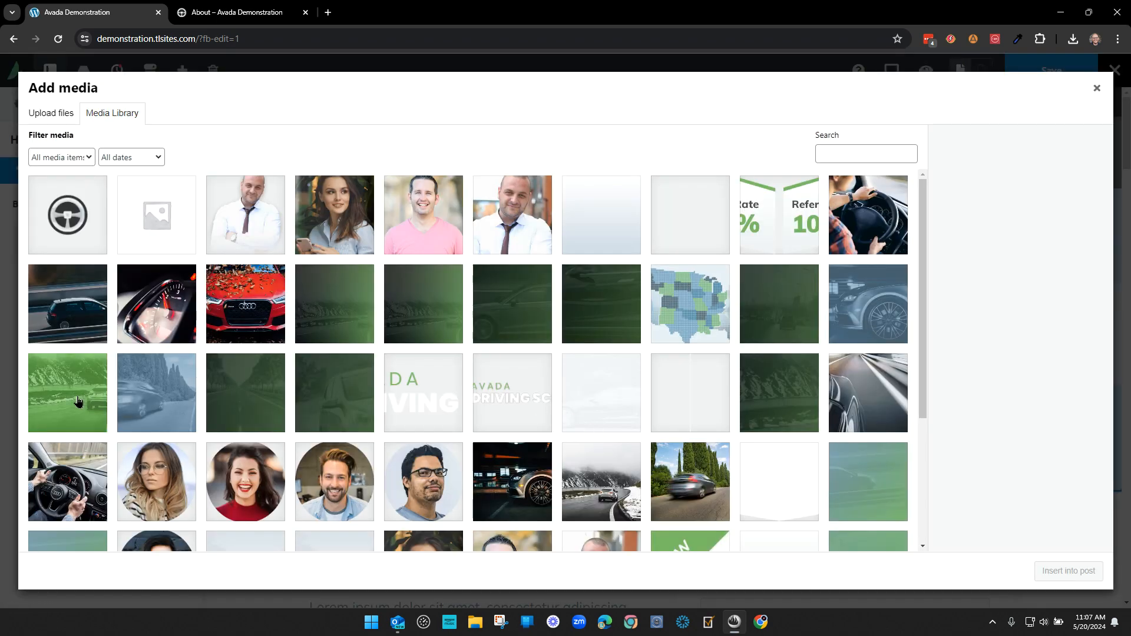
scroll(449, 334, "down", 3)
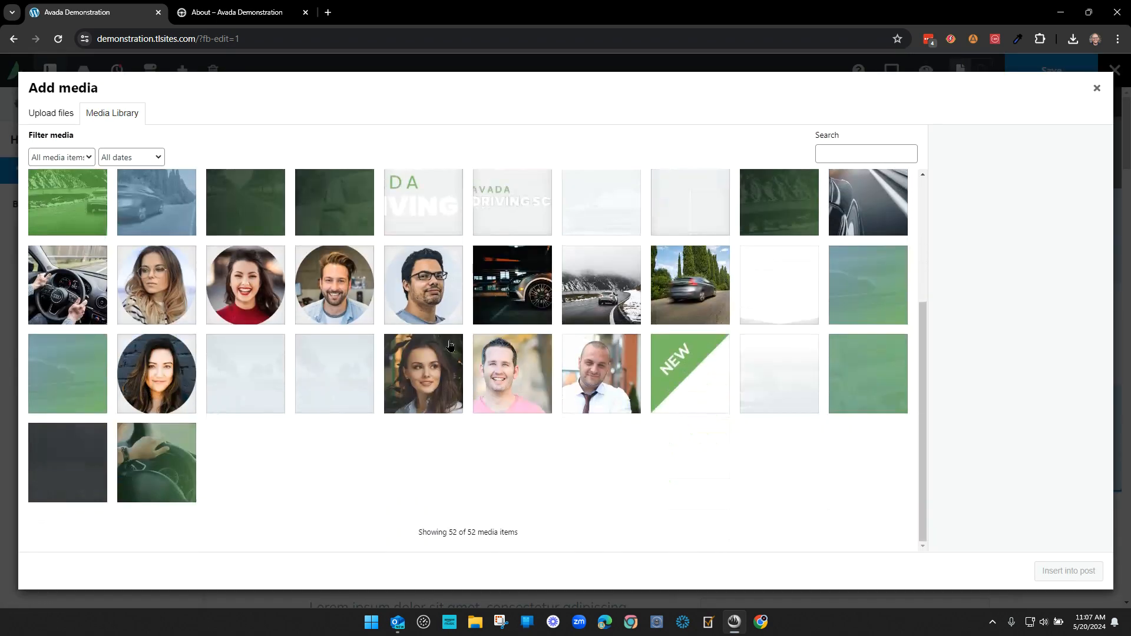
left_click(163, 465)
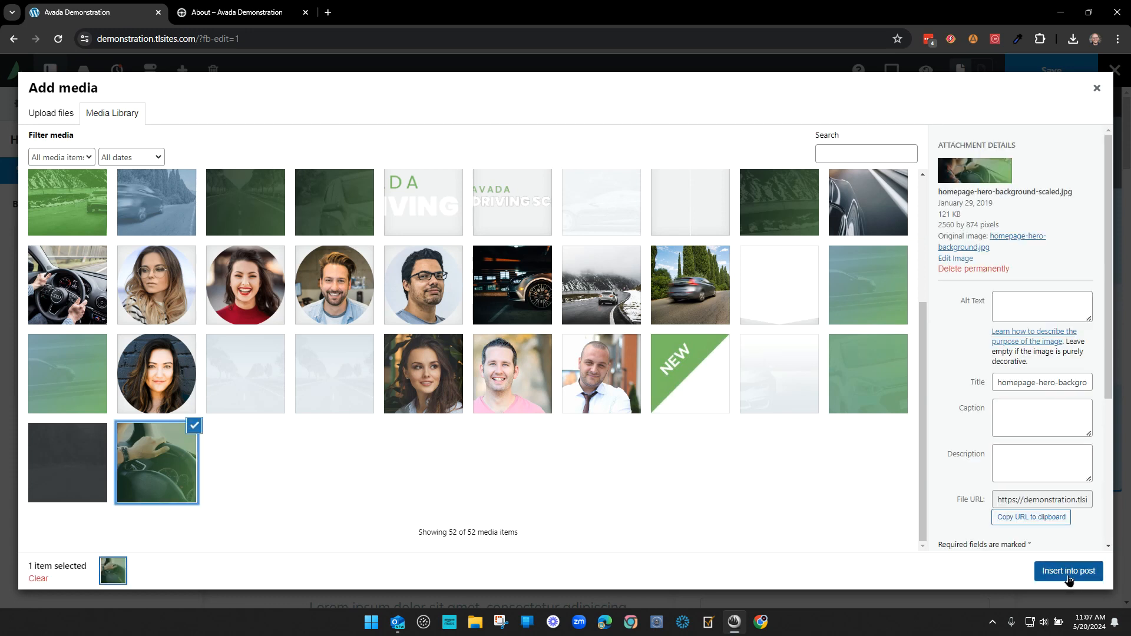
left_click_drag(938, 221, 930, 217)
left_click(1032, 209)
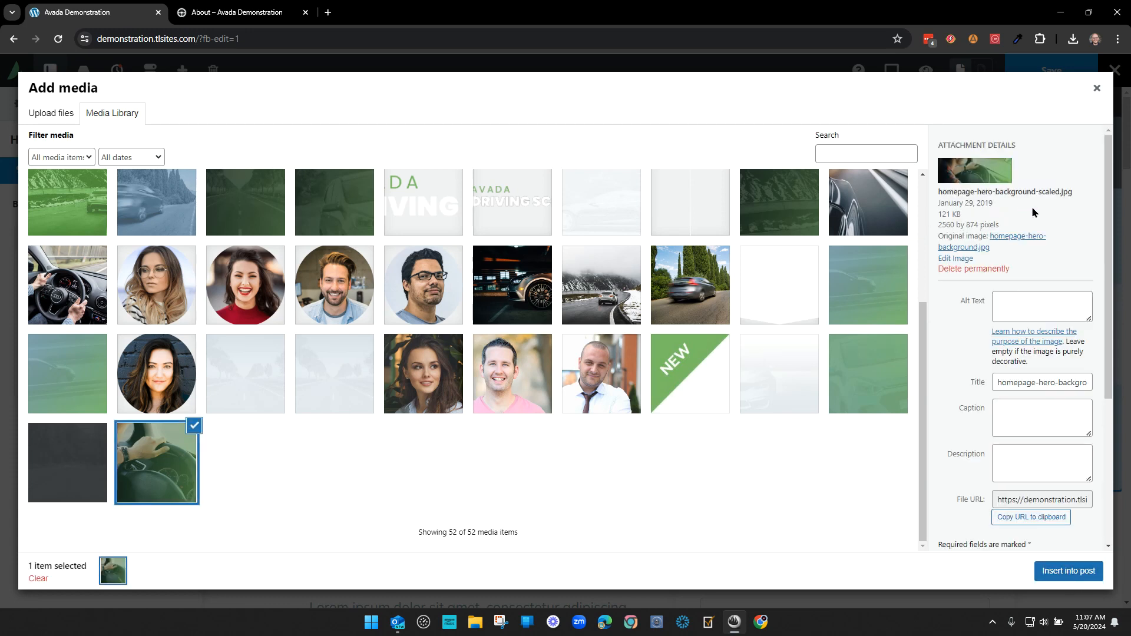
left_click(1067, 572)
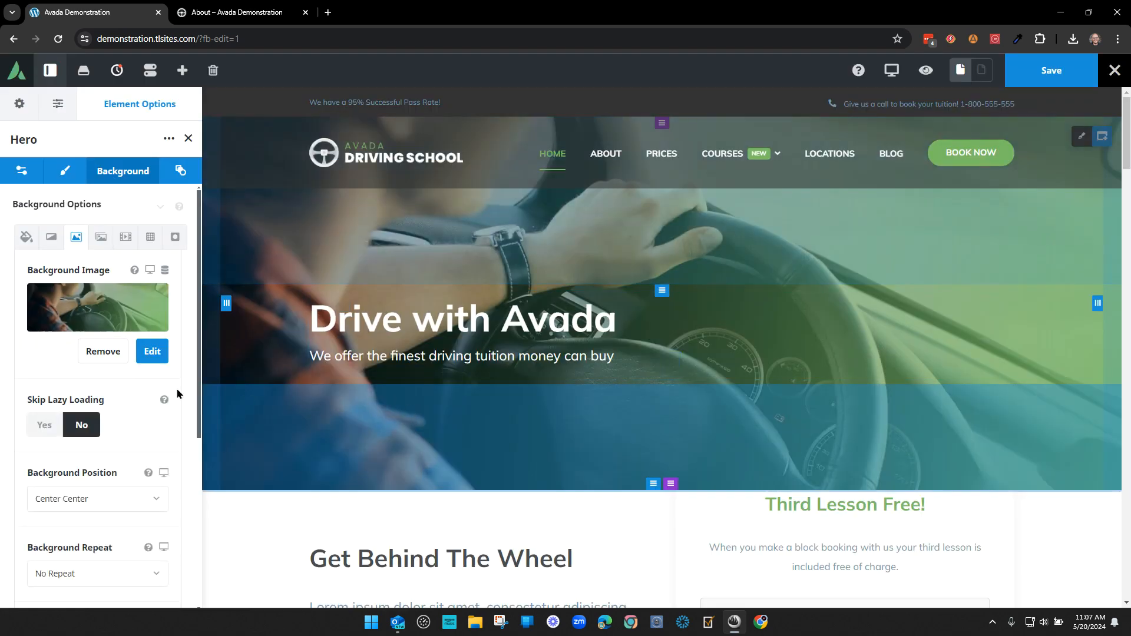
Step: Set the Hero's Background Parallax to Fixed (fixed on desktop, non-fixed on mobile) and preview the effect on the page
scroll(55, 354, "down", 4)
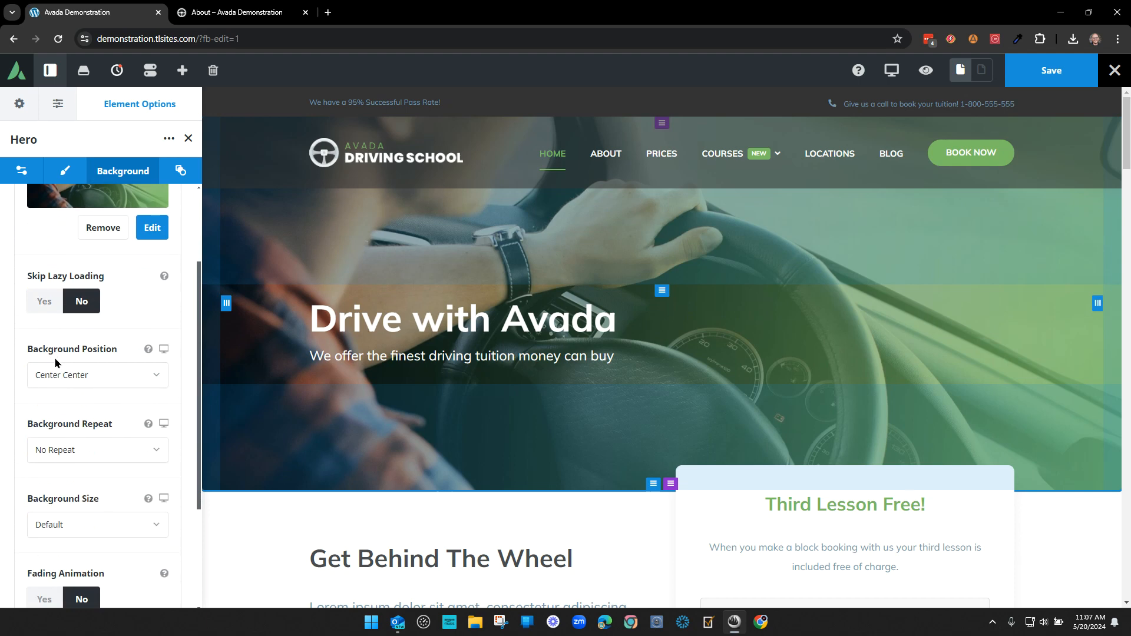
scroll(81, 436, "down", 1)
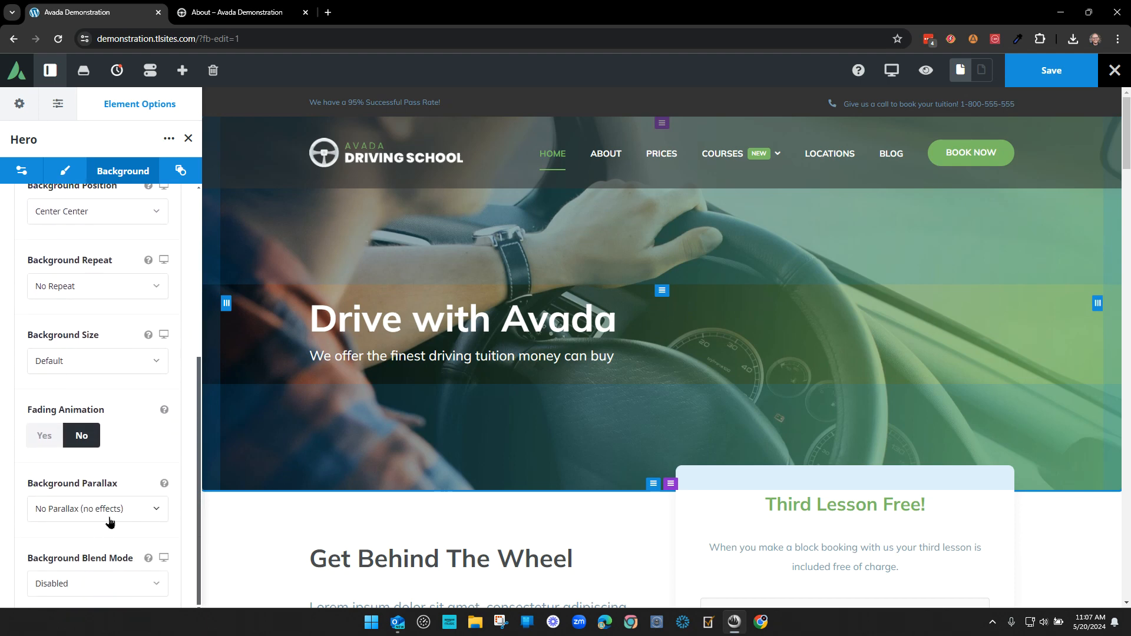
scroll(110, 517, "up", 5)
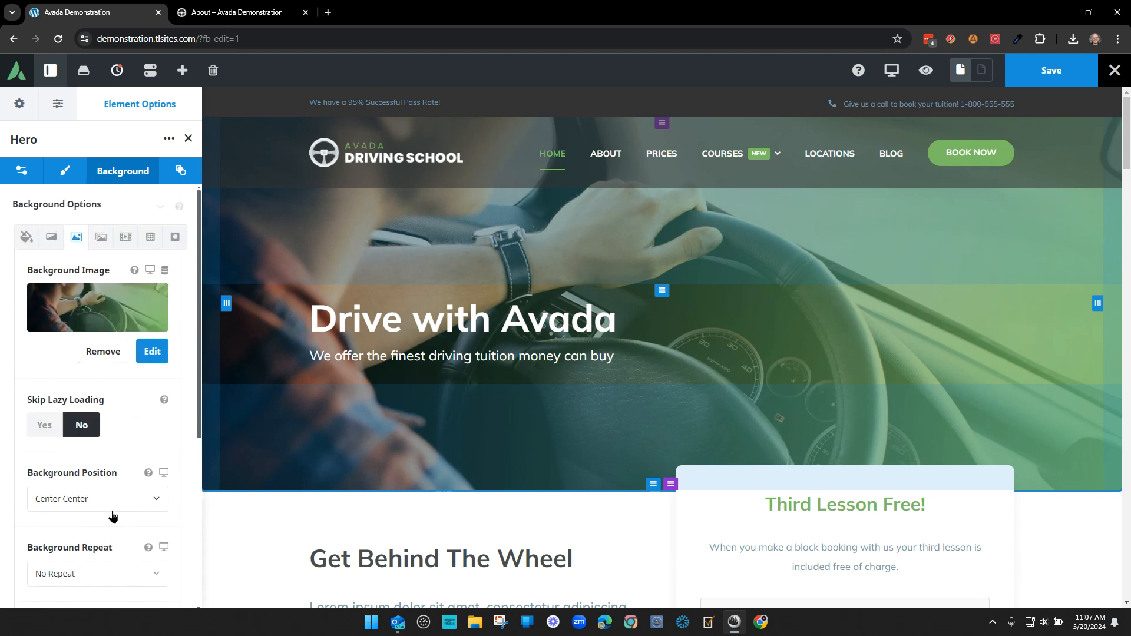
scroll(113, 511, "down", 5)
left_click(97, 514)
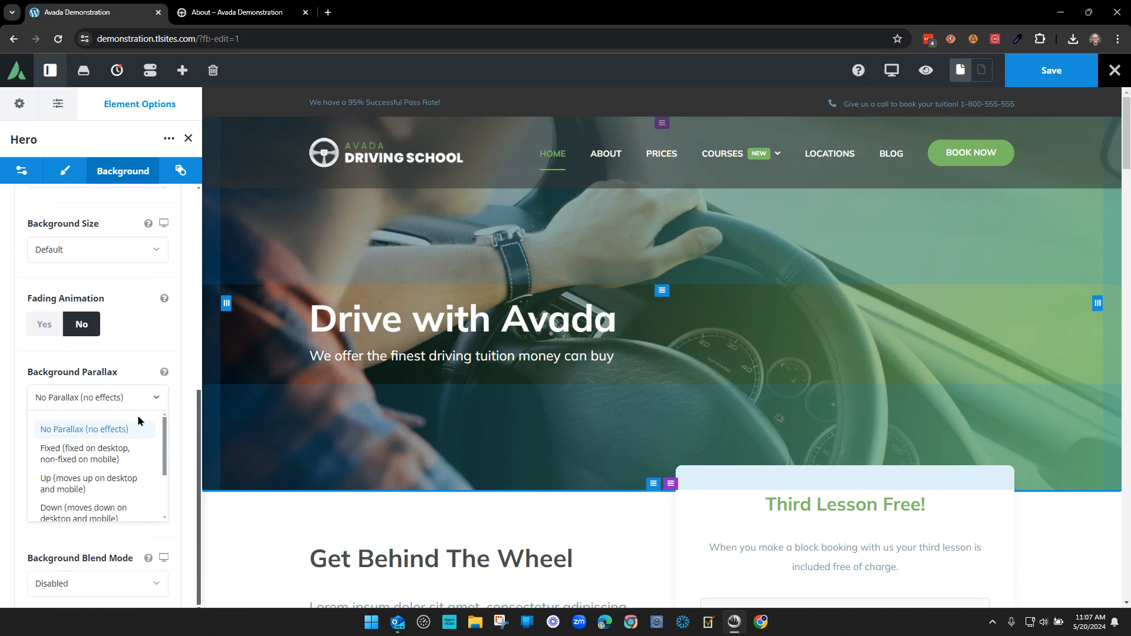
left_click(84, 453)
scroll(511, 400, "down", 5)
scroll(512, 400, "up", 5)
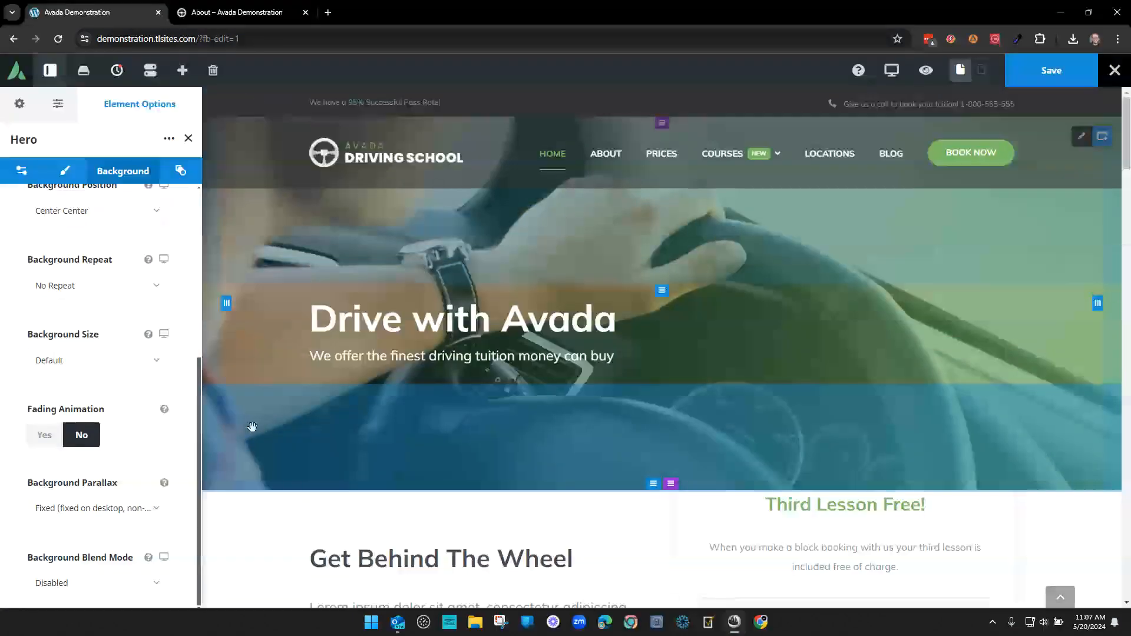
scroll(570, 298, "down", 4)
scroll(569, 298, "up", 4)
scroll(568, 297, "down", 3)
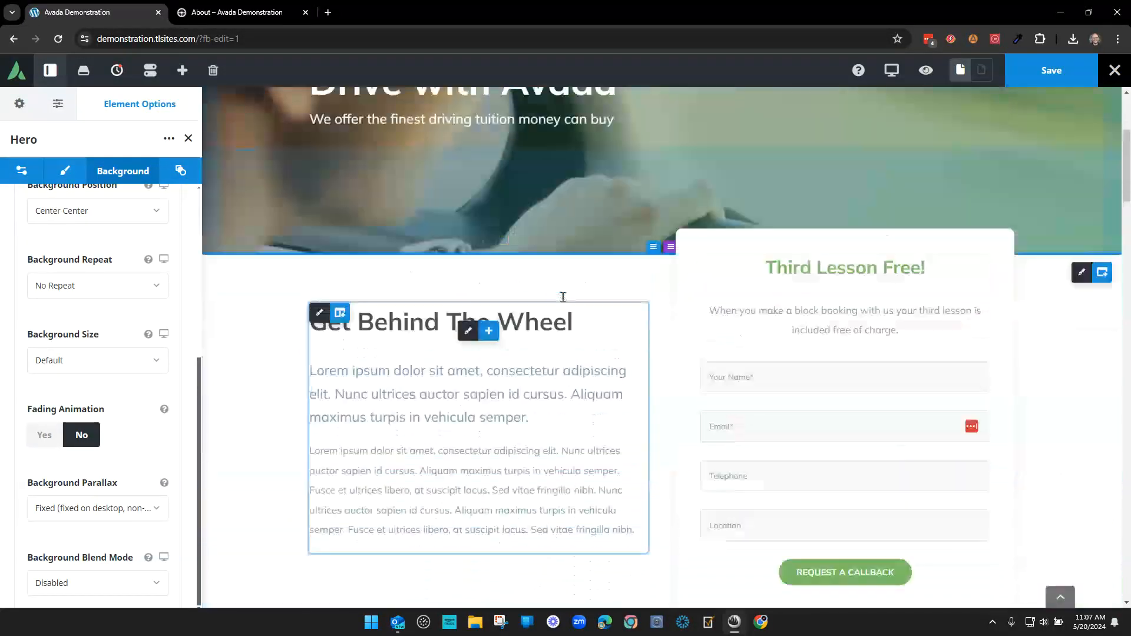
scroll(560, 295, "up", 4)
Step: Set the Hero's Background Parallax to Up (moves up on desktop and mobile) and preview the effect on the page
left_click(89, 507)
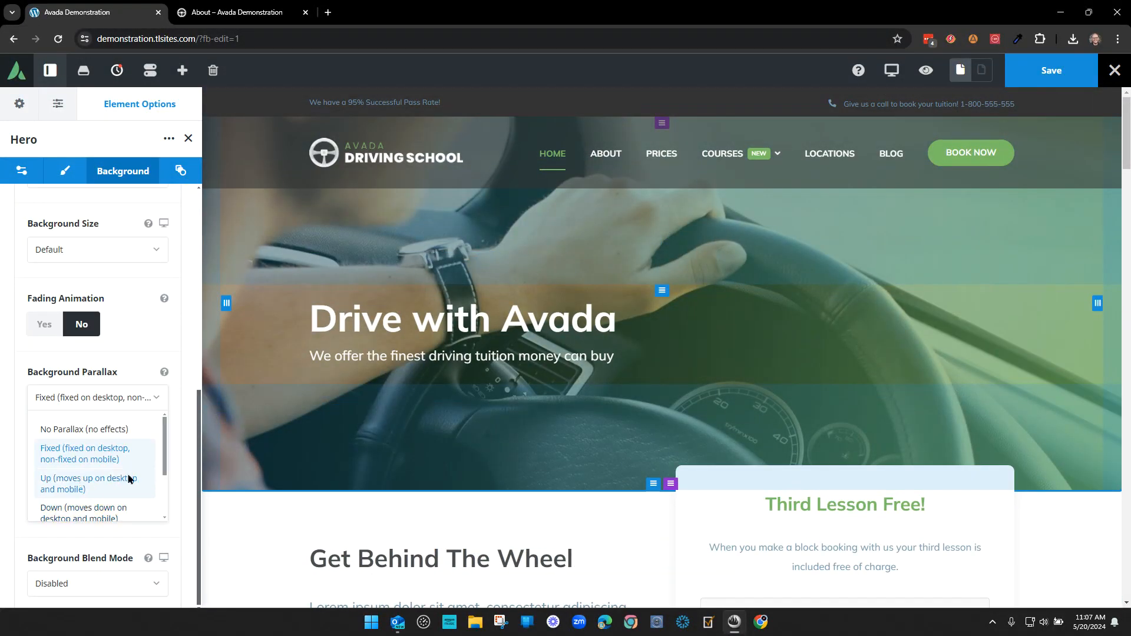
left_click(88, 483)
scroll(280, 381, "down", 4)
scroll(279, 381, "up", 3)
scroll(112, 487, "up", 4)
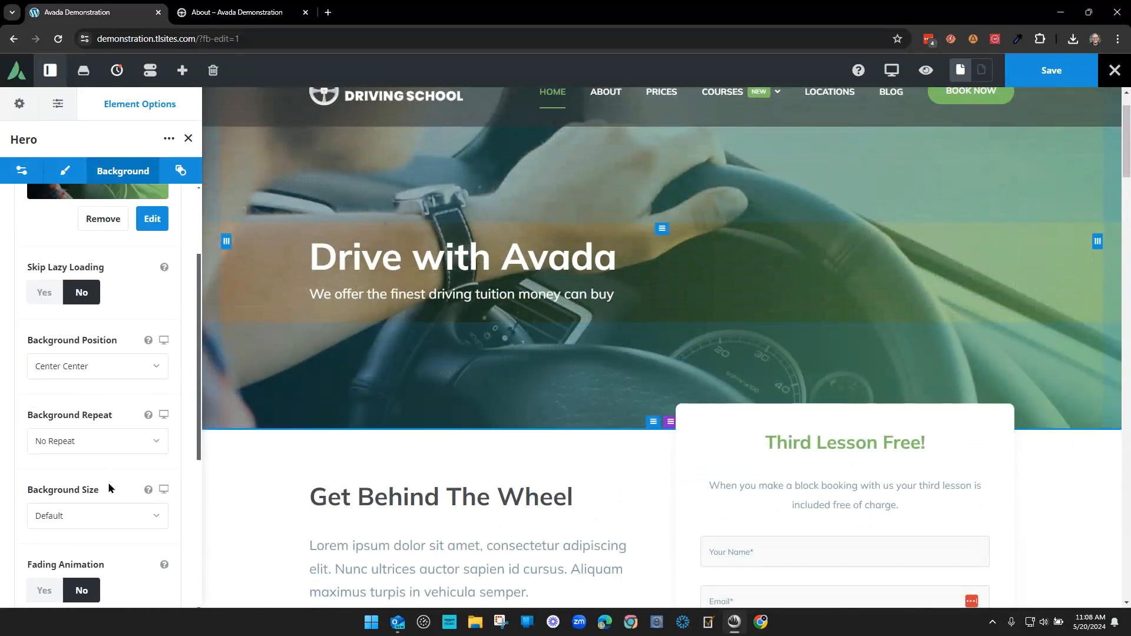
Step: Return the Hero's Background Parallax to No Parallax (no effects)
scroll(116, 485, "down", 4)
left_click(66, 401)
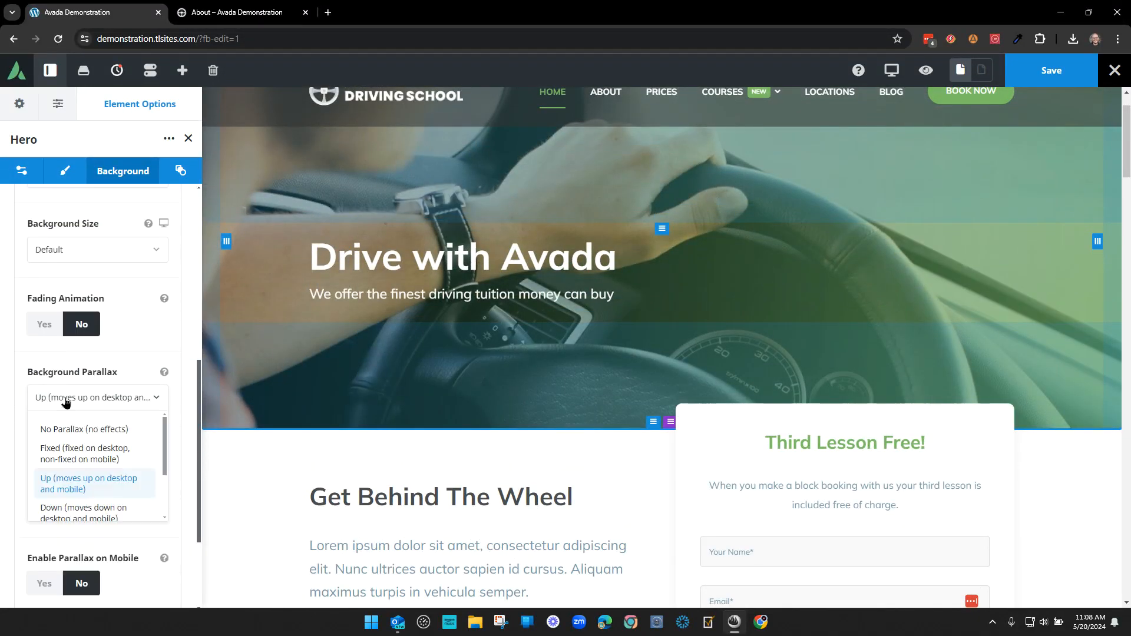
left_click(87, 430)
scroll(134, 452, "up", 5)
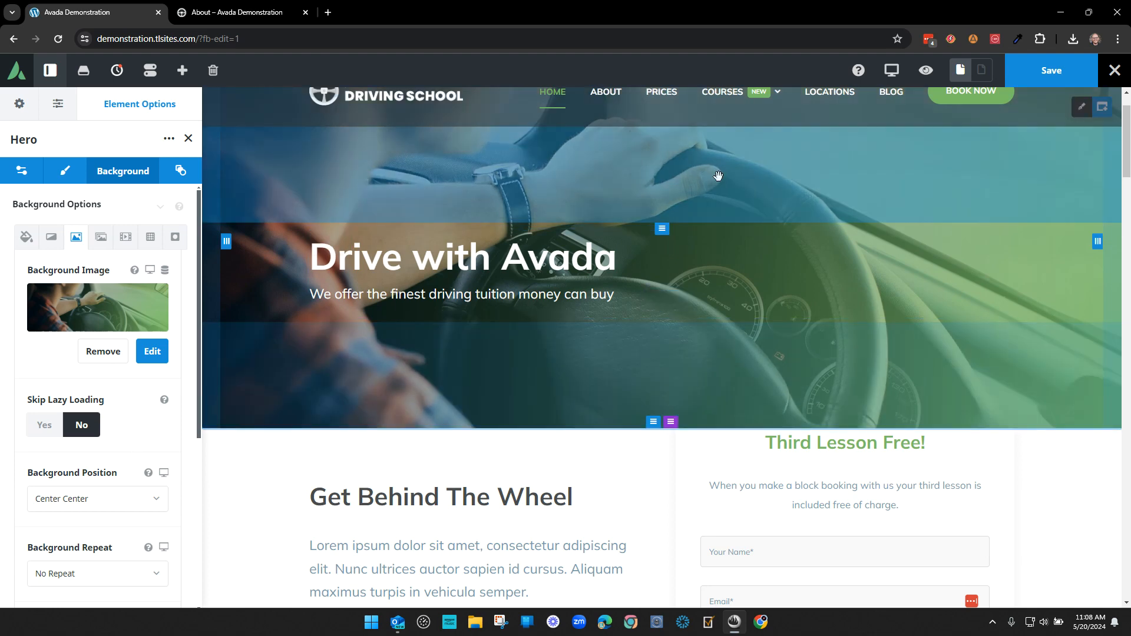
Step: Close the Hero options, collapse the first Hero container and expand the Start Learning Call to Action container in the page structure
left_click(188, 139)
scroll(526, 345, "down", 9)
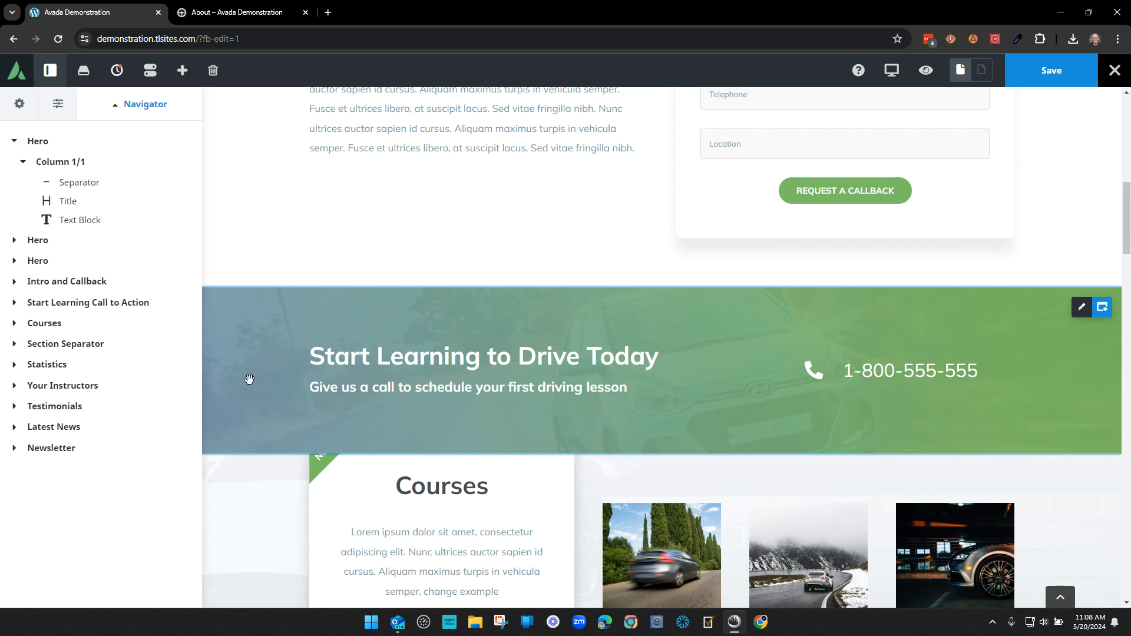
left_click(13, 141)
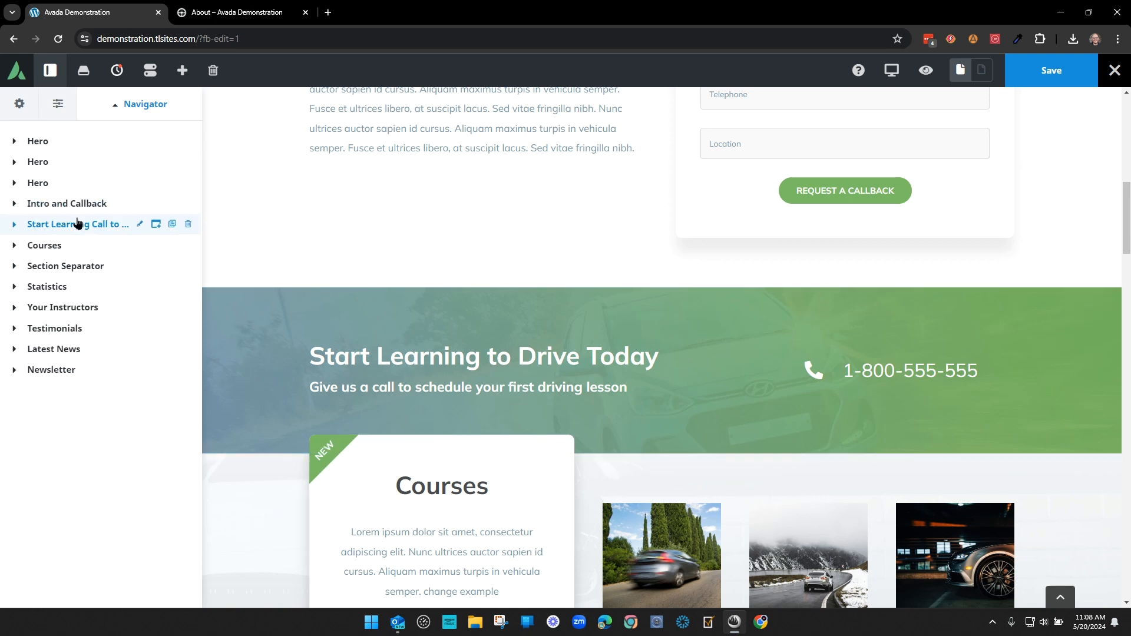
left_click(26, 245)
left_click(61, 228)
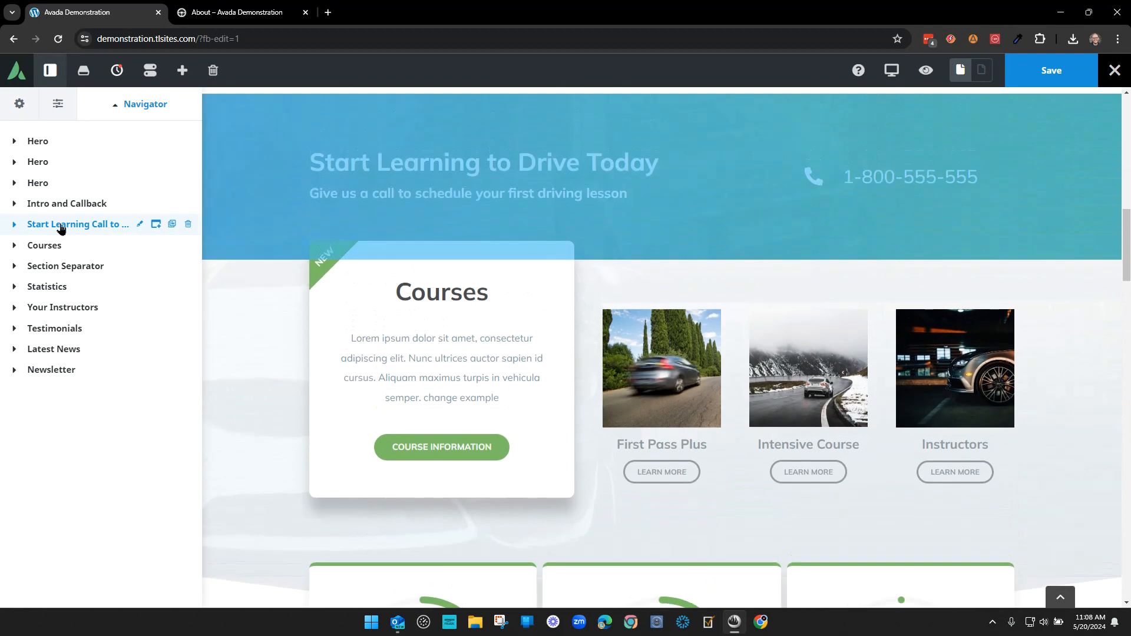
scroll(792, 319, "up", 3)
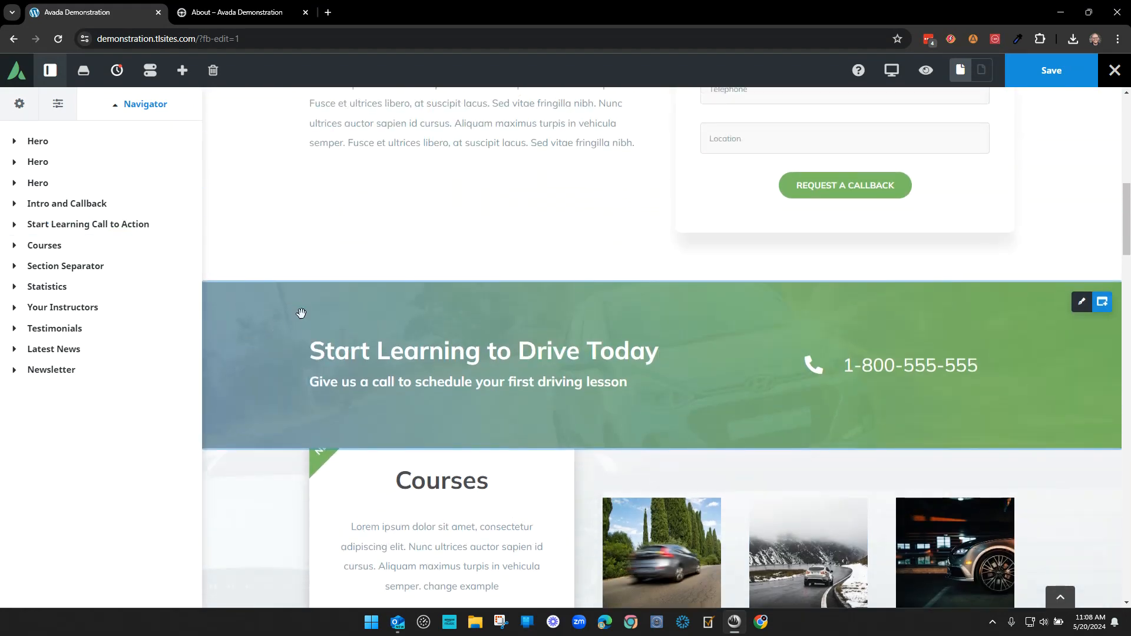
left_click(50, 246)
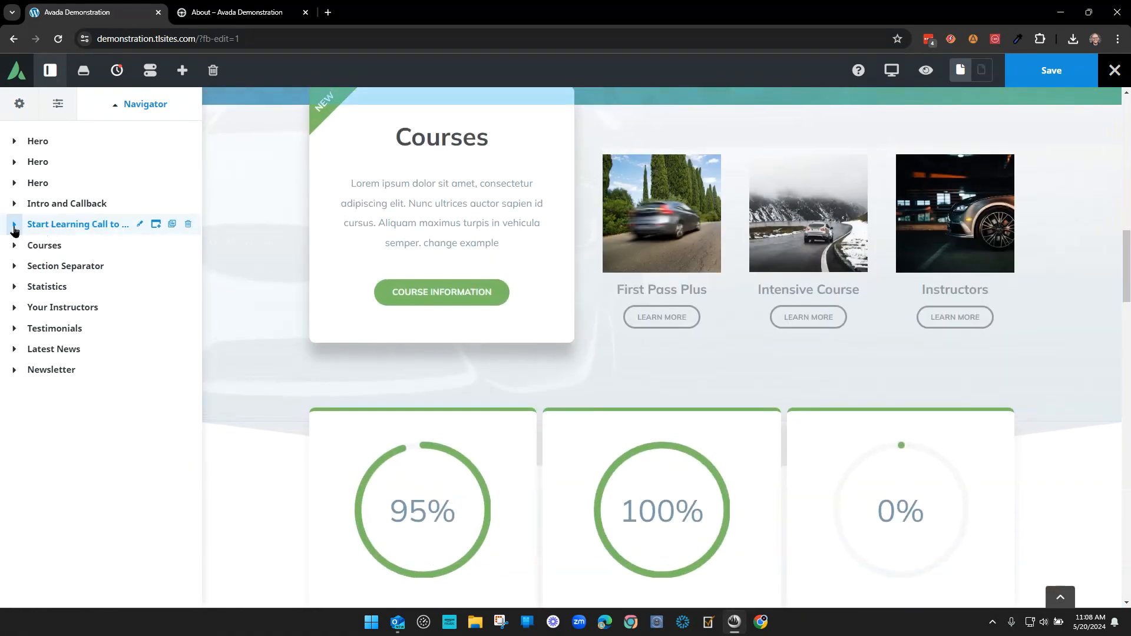
left_click(14, 224)
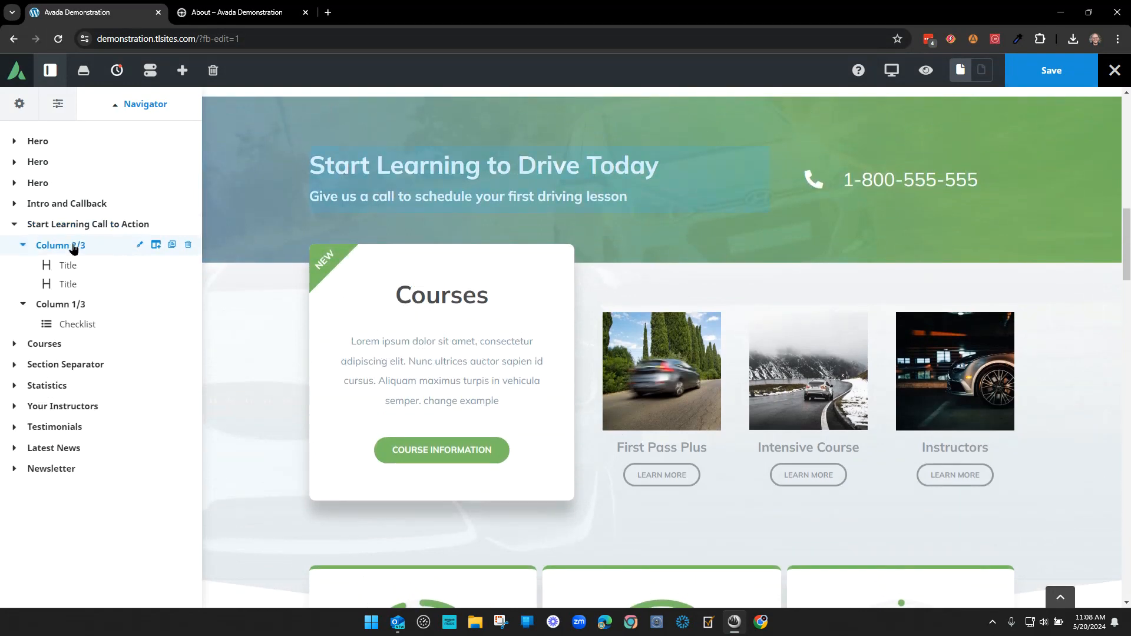
Step: Open the Start Learning Call to Action container's options and examine its background image and gradient settings
scroll(590, 294, "up", 2)
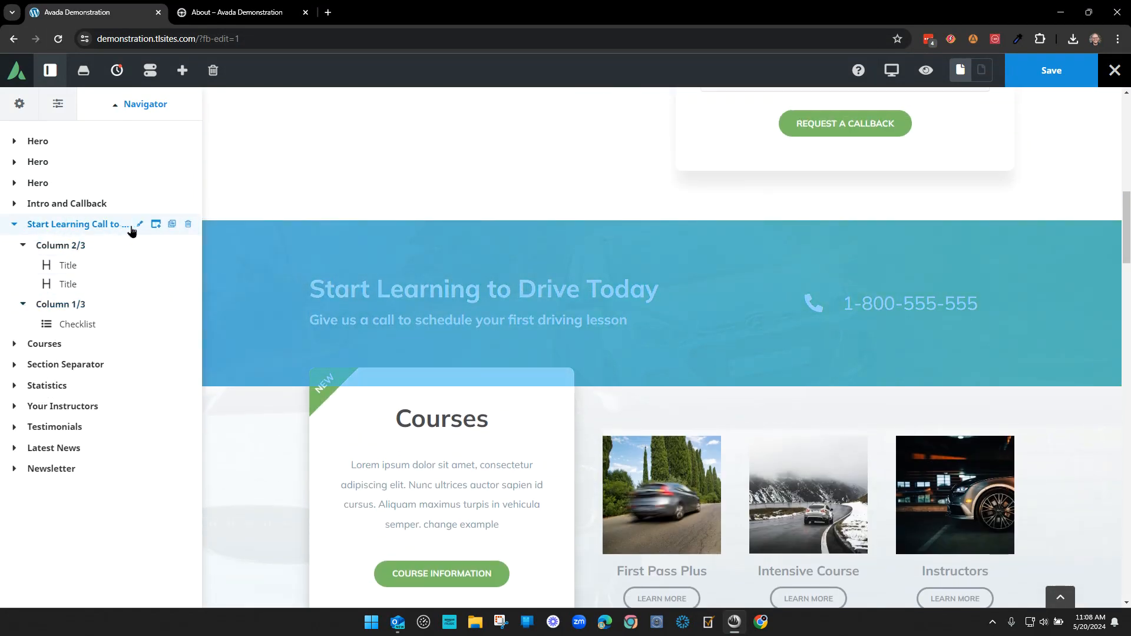
left_click(141, 225)
left_click(124, 176)
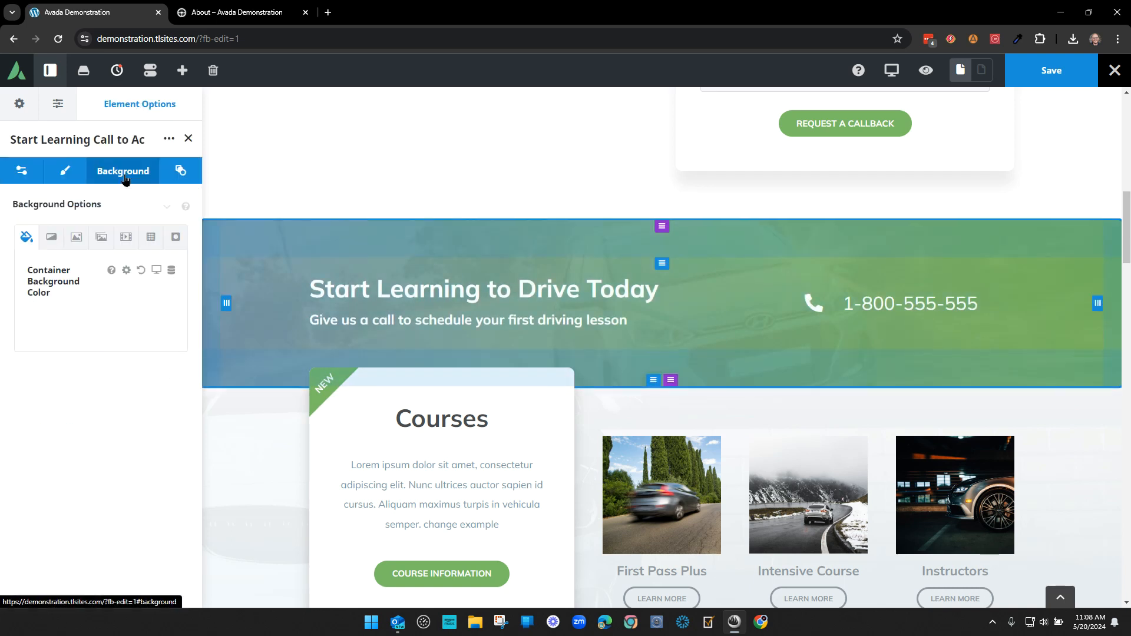
left_click(76, 238)
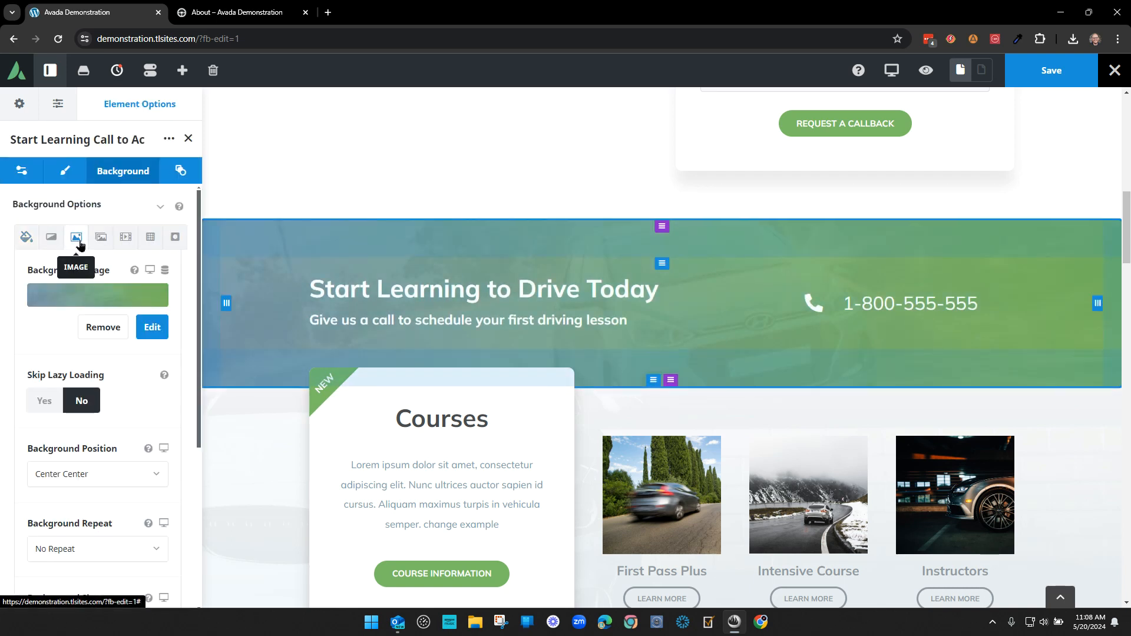
left_click(50, 241)
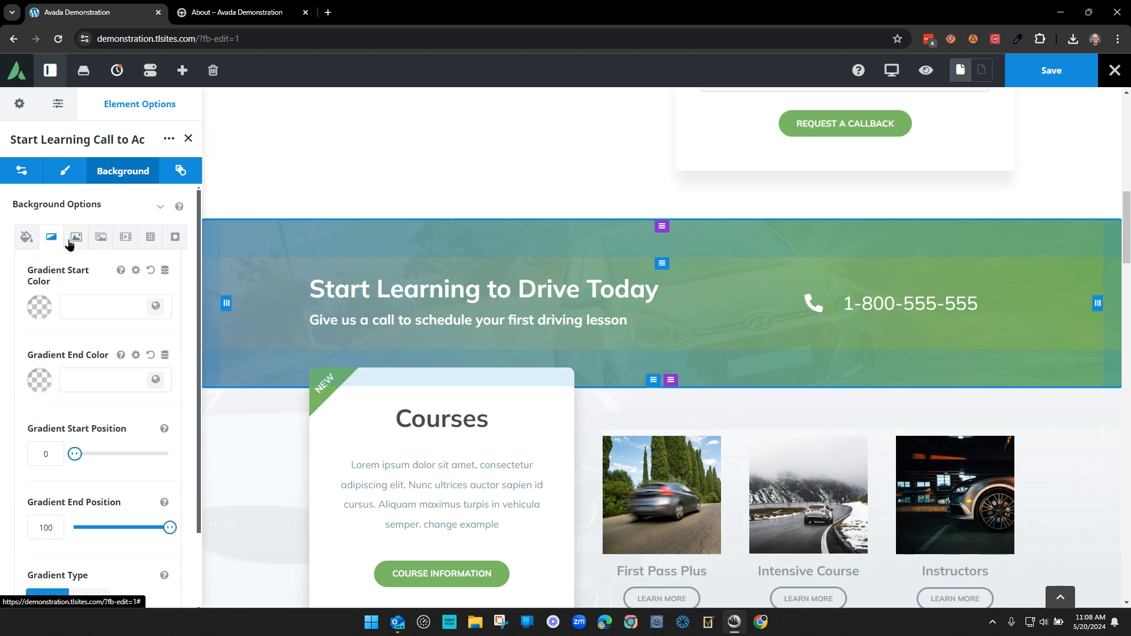
Step: Examine the background image settings of the Start Learning Call to Action container alongside the page, and close its options
left_click(73, 241)
scroll(679, 394, "up", 6)
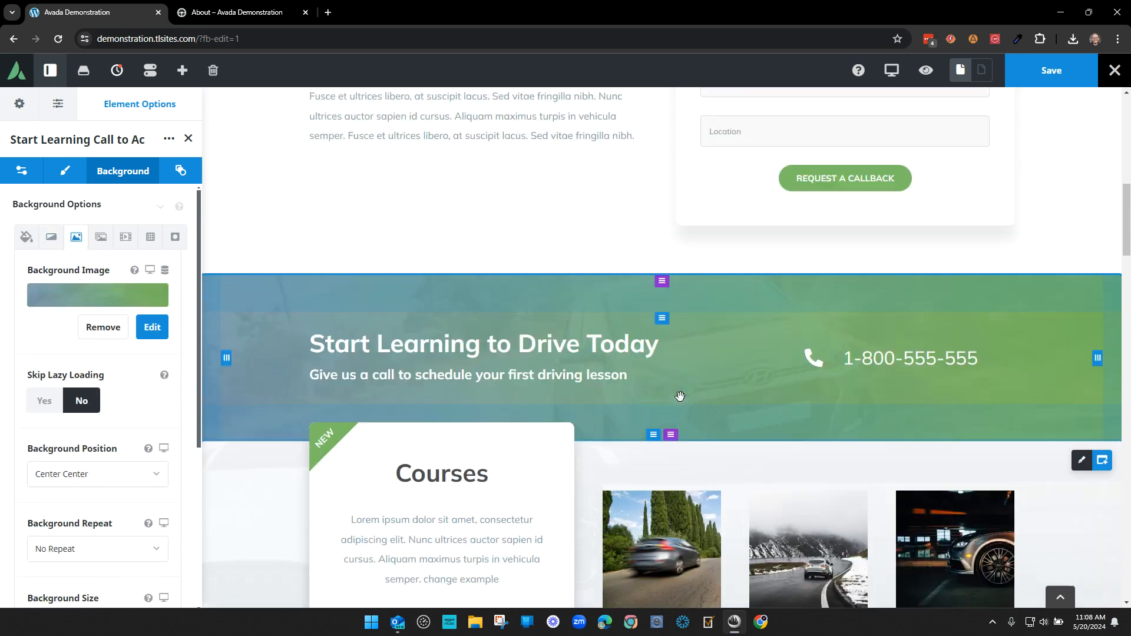
scroll(681, 395, "down", 6)
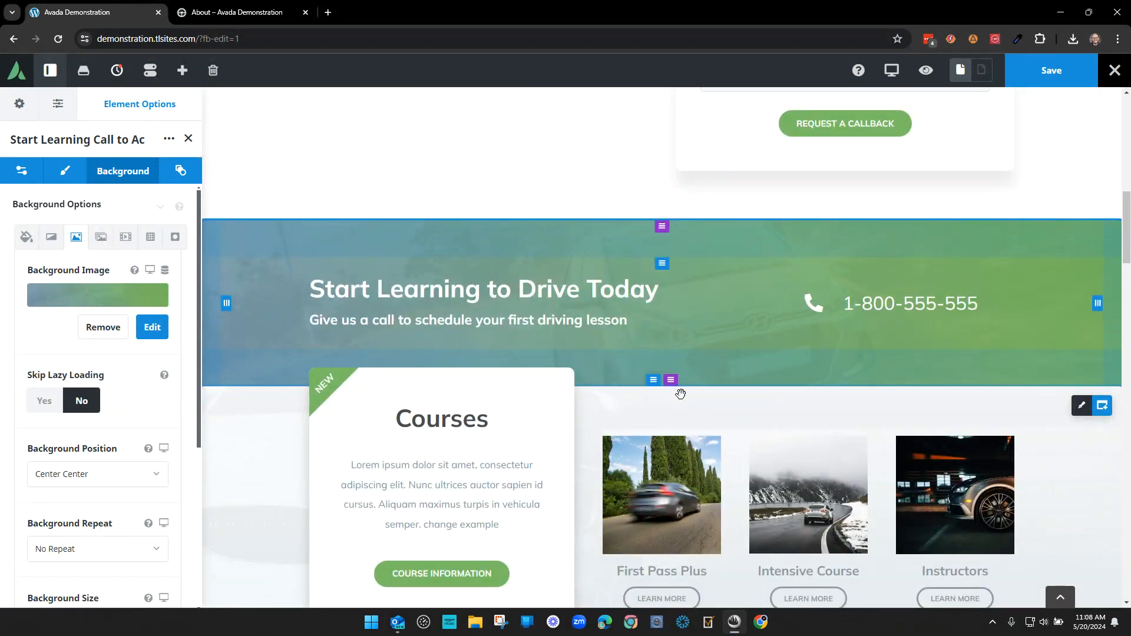
scroll(680, 393, "down", 1)
left_click(188, 139)
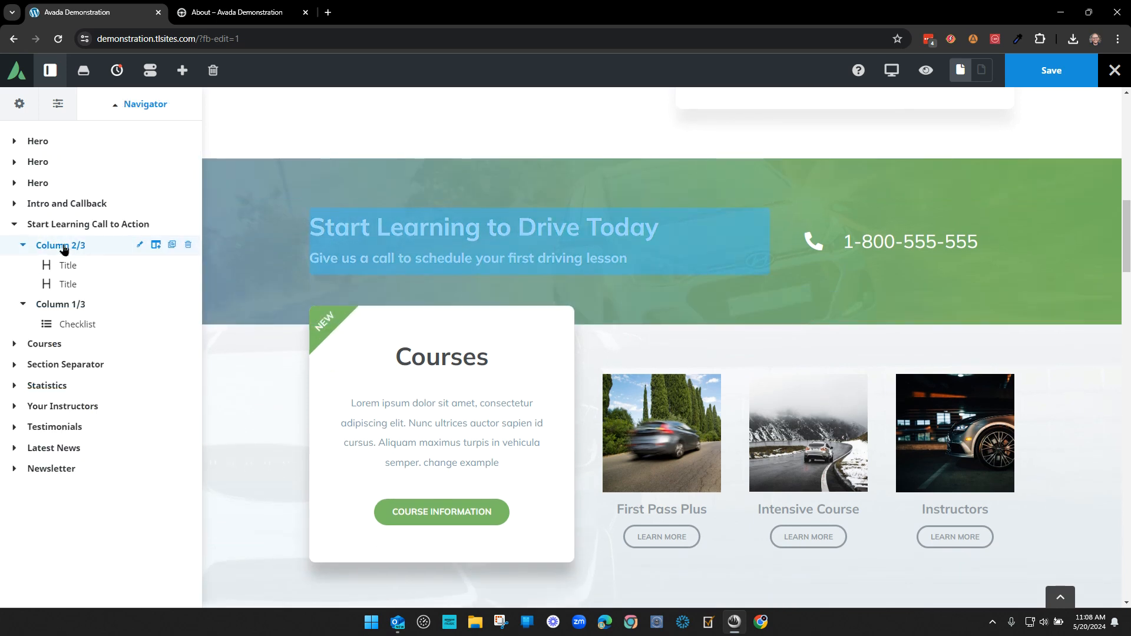
Step: Collapse the Start Learning Call to Action container and expand the Courses container with its 1/1 column collapsed
left_click(14, 224)
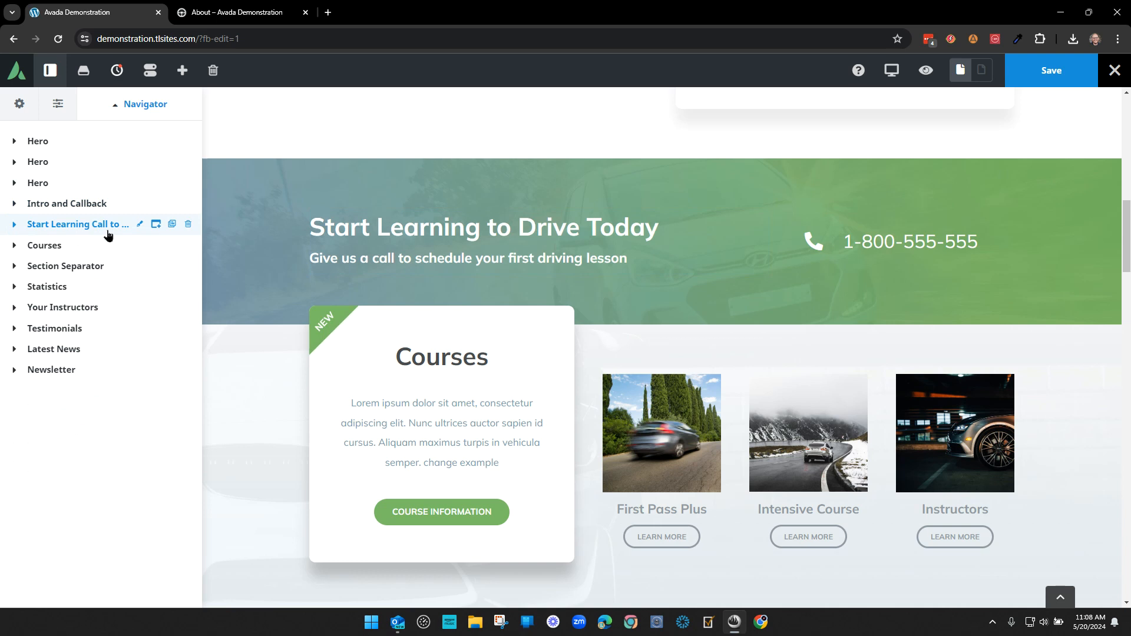
left_click(14, 246)
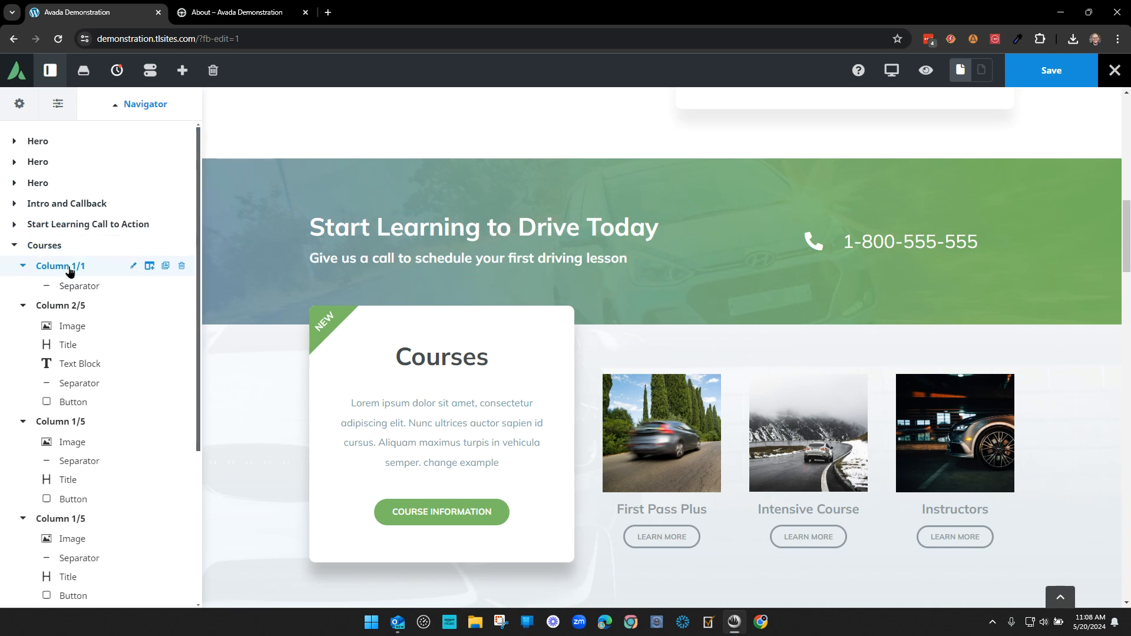
left_click(16, 267)
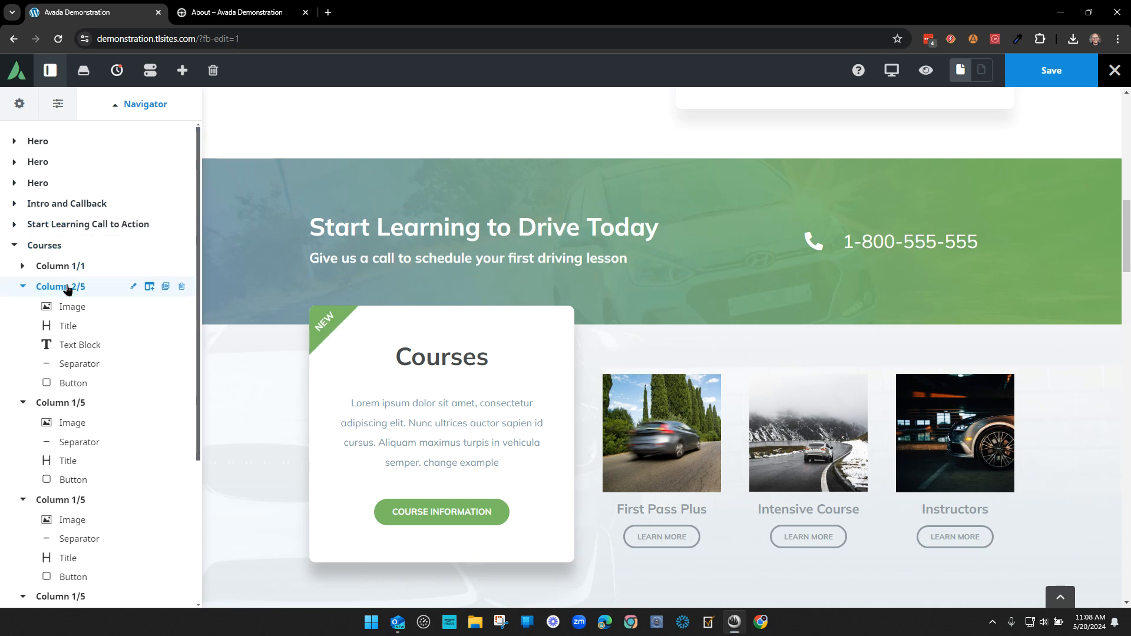
Step: Inspect the options of the NEW badge image in the Courses container's 2/5 column and close them
left_click(80, 296)
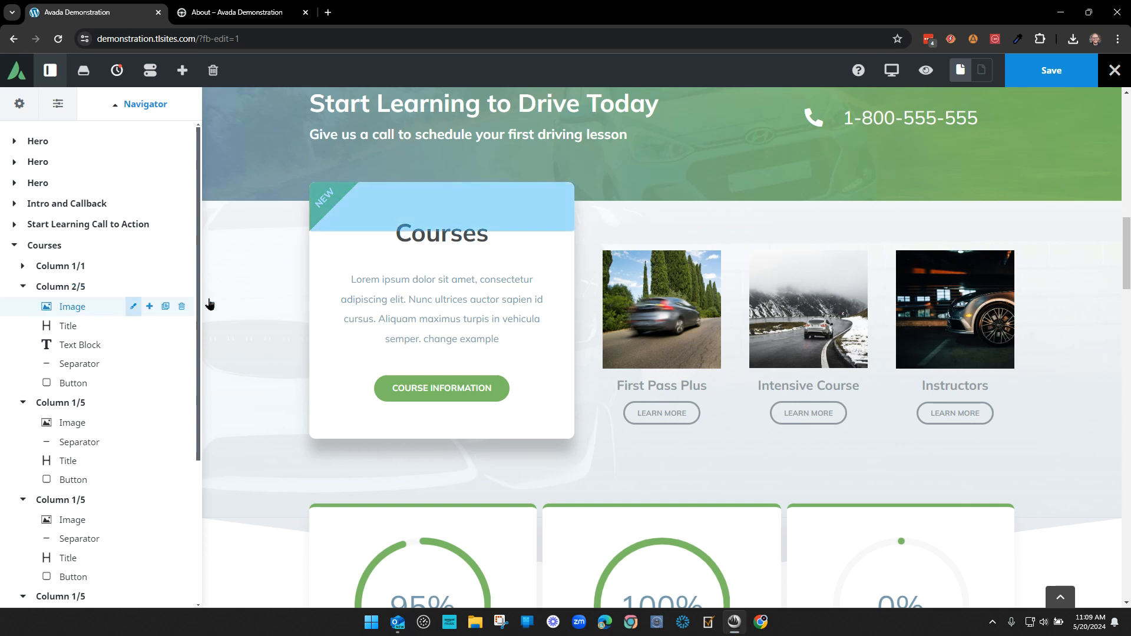
left_click(133, 306)
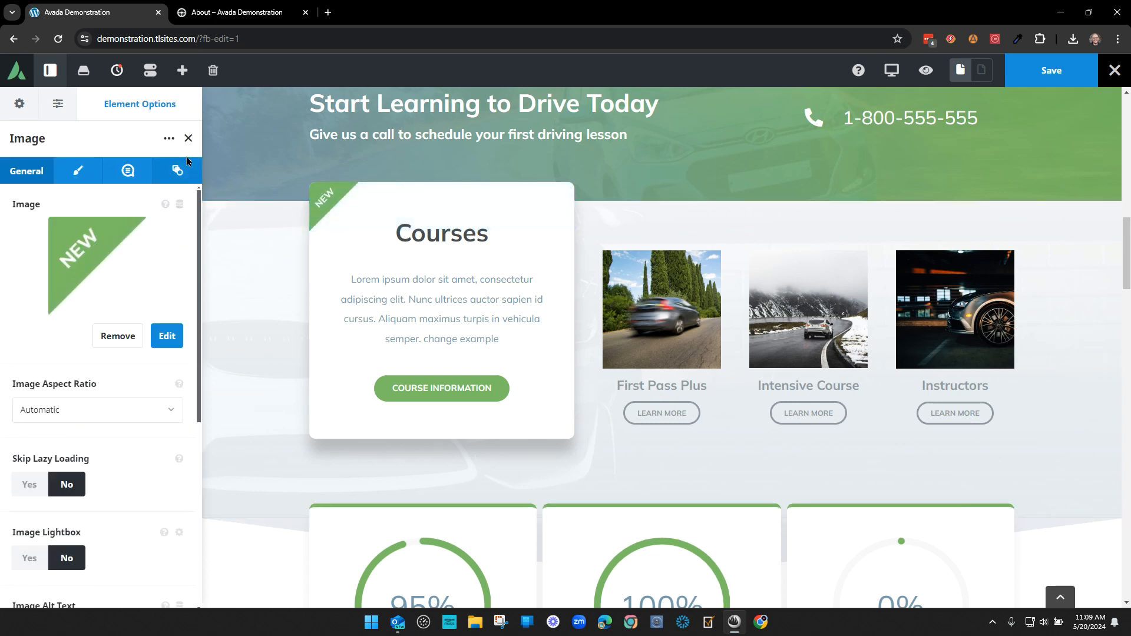
left_click(187, 139)
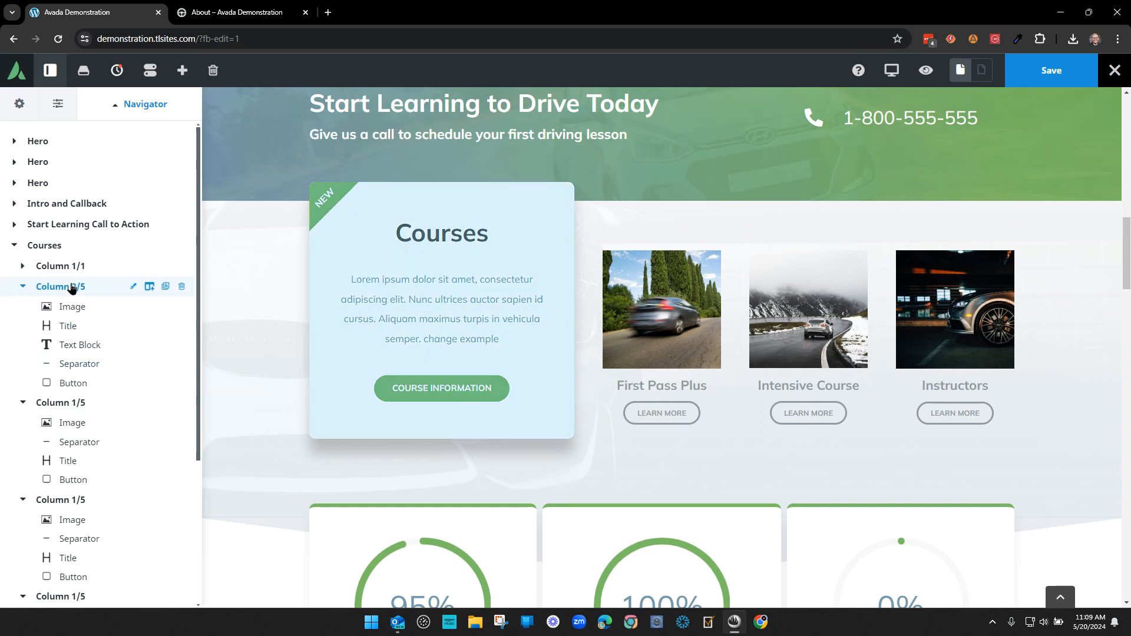
Step: Try blogpost-newlegislation.jpg from the media library as the background image of the Courses 2/5 column and remove it
left_click(132, 287)
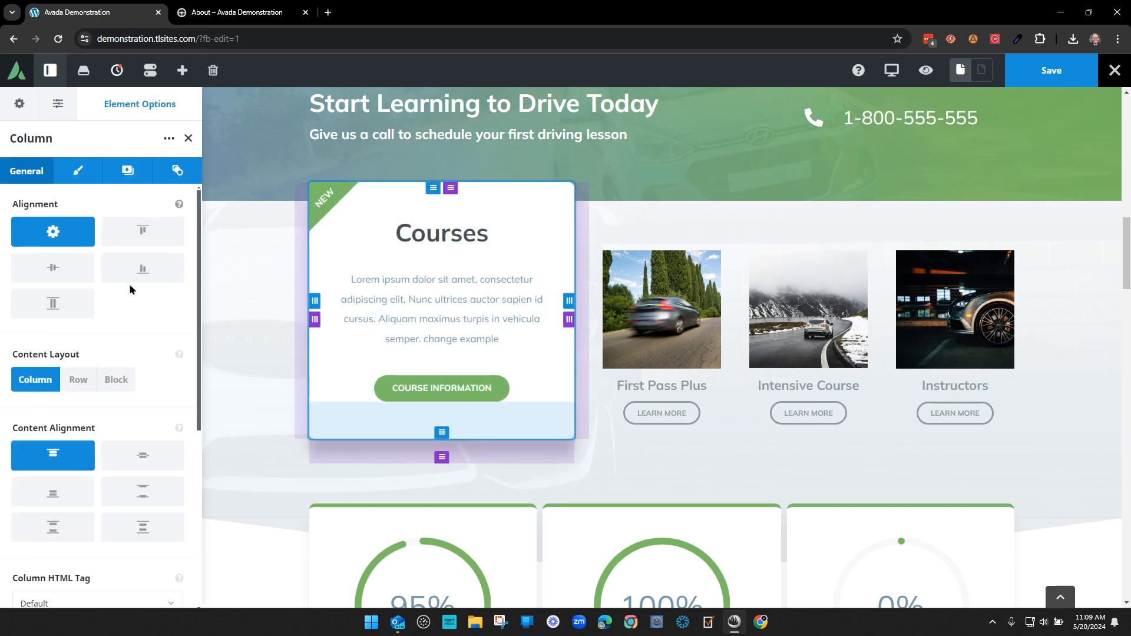
left_click(126, 176)
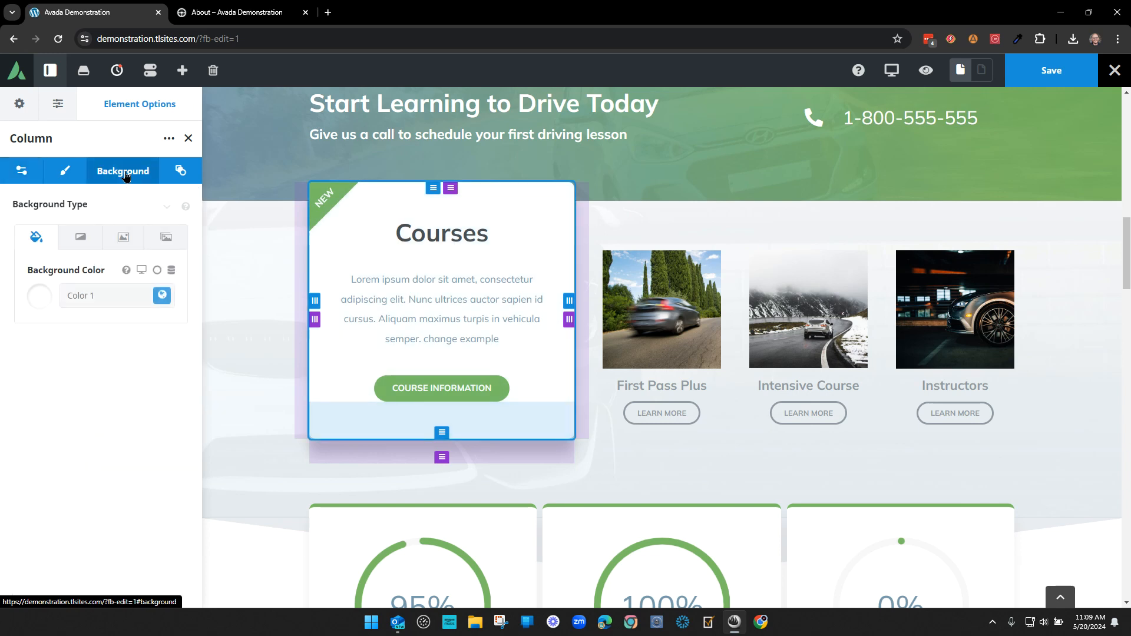
left_click(121, 241)
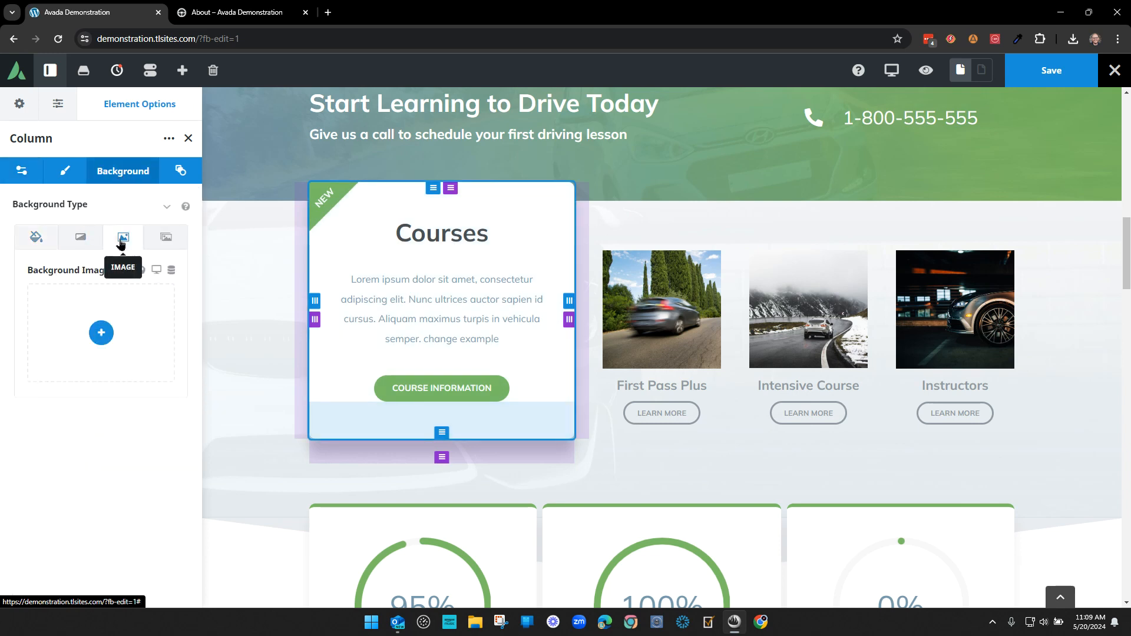
left_click(98, 337)
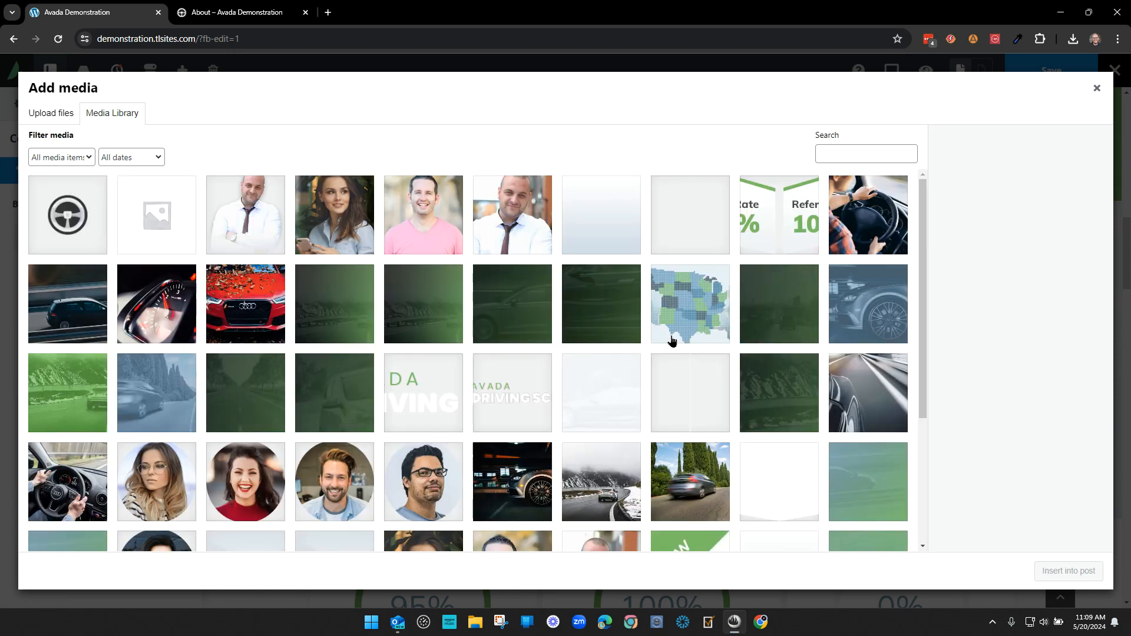
scroll(635, 338, "down", 3)
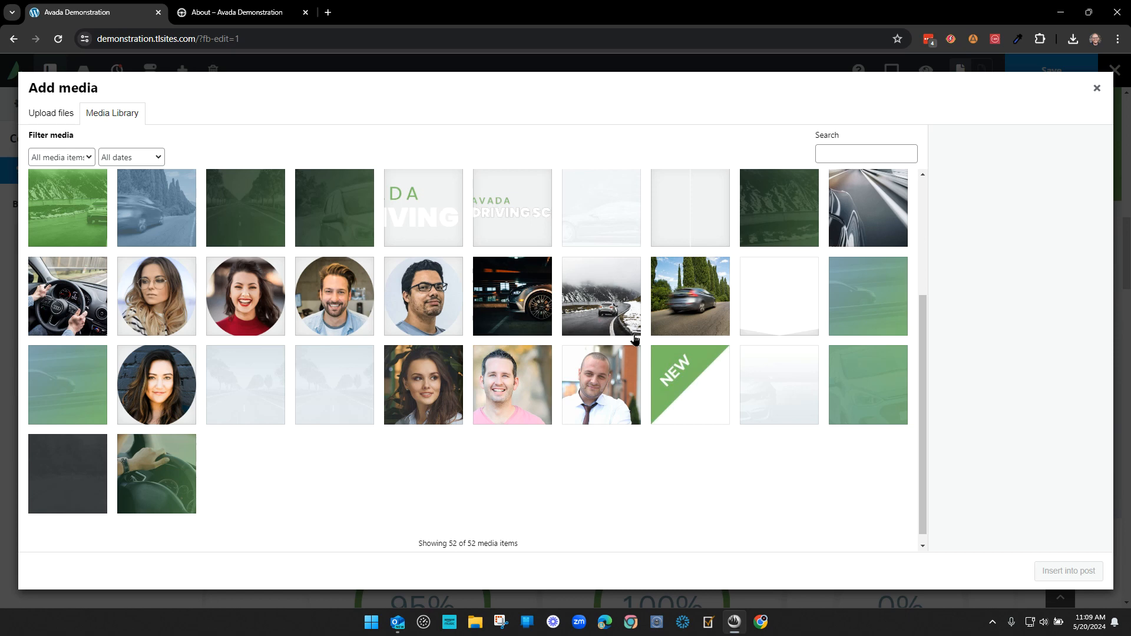
scroll(775, 383, "up", 3)
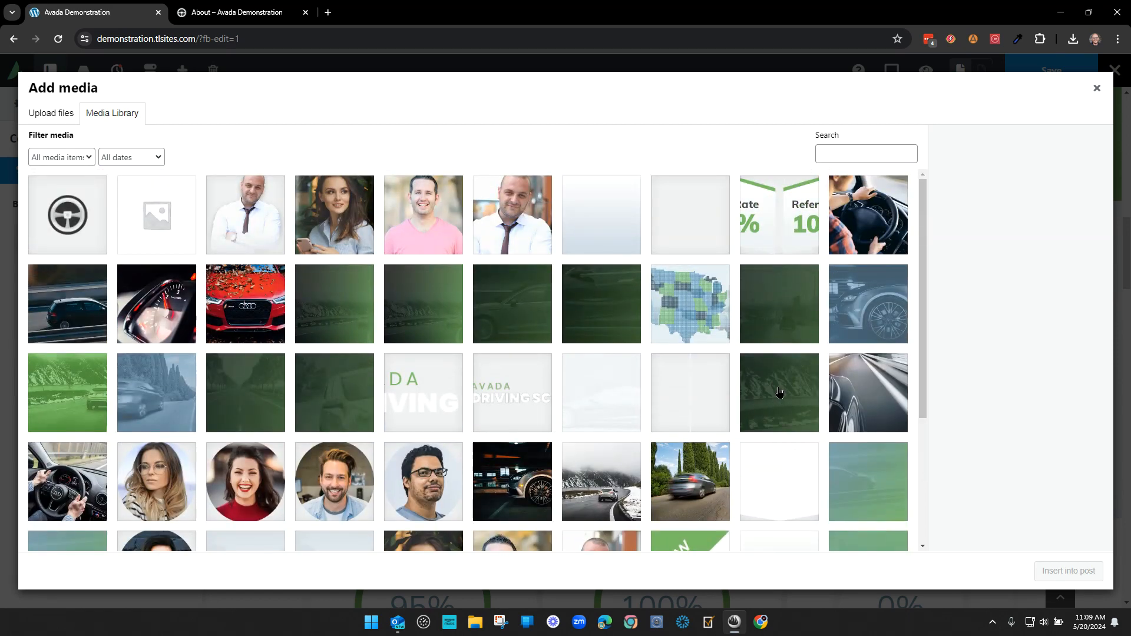
left_click(870, 398)
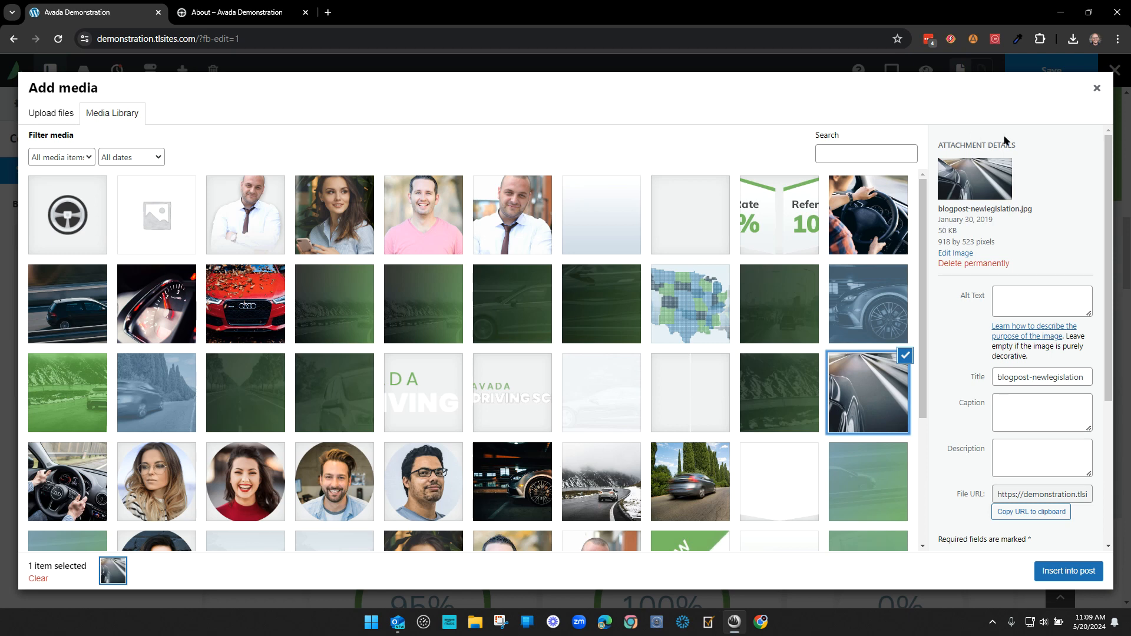
left_click(1060, 570)
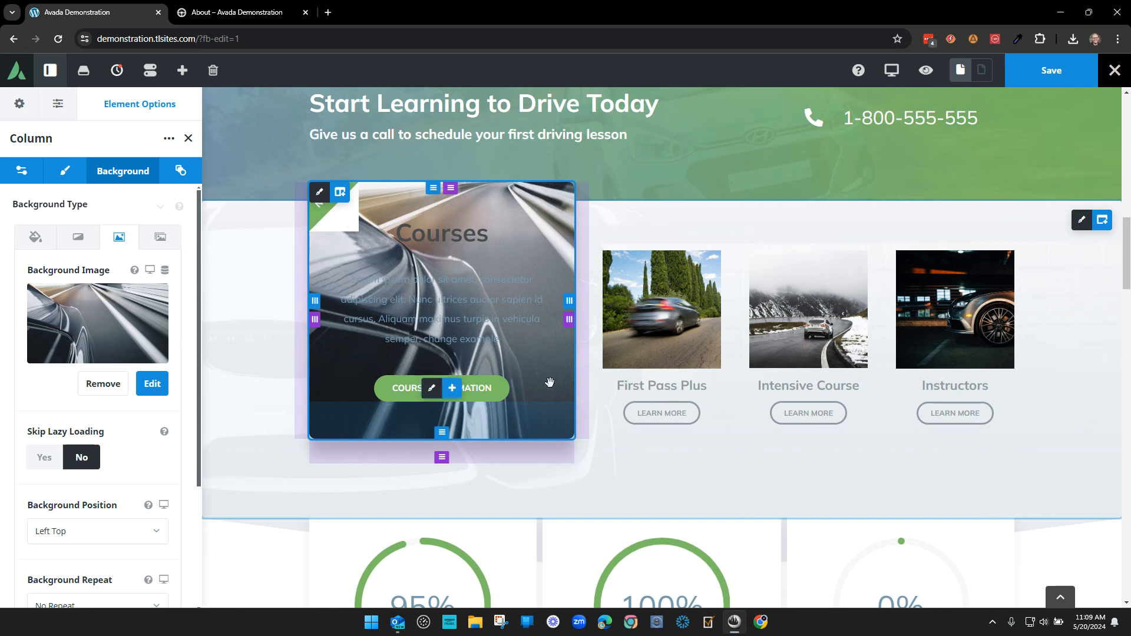
left_click(103, 384)
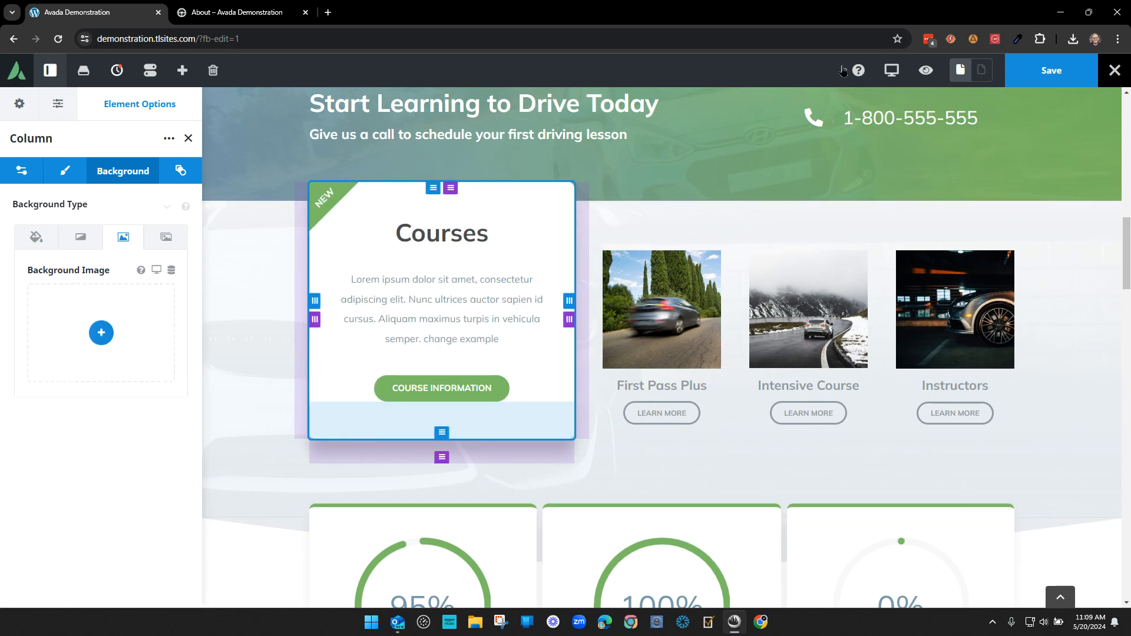
Step: Switch to the About page, open it in the live editor and collapse all containers in the page structure
key("ctrl+Tab")
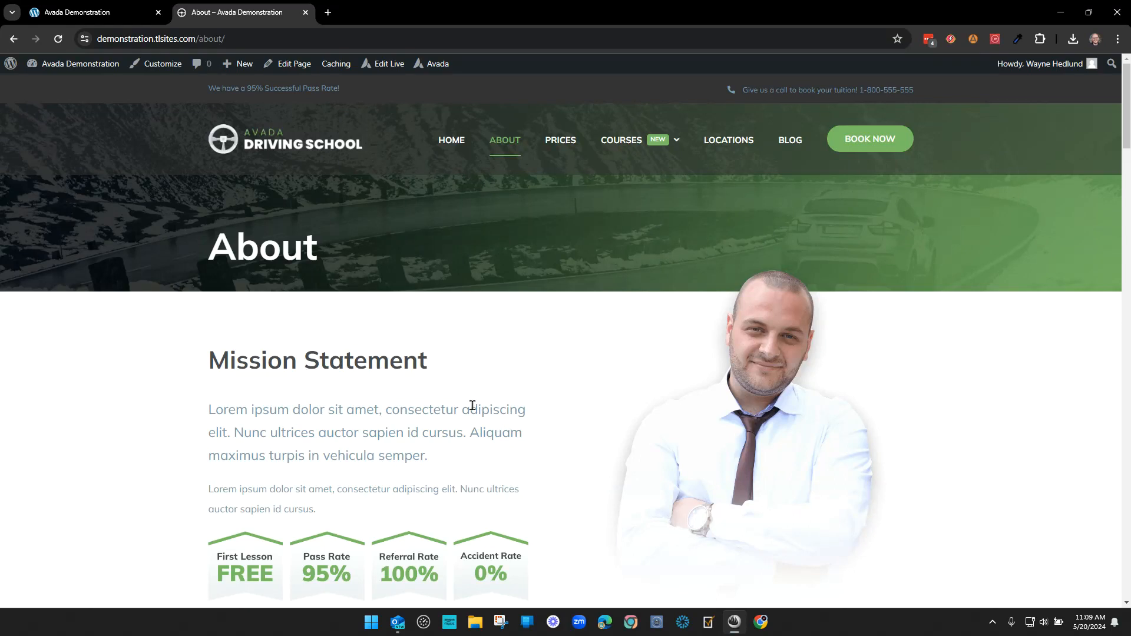
left_click(381, 63)
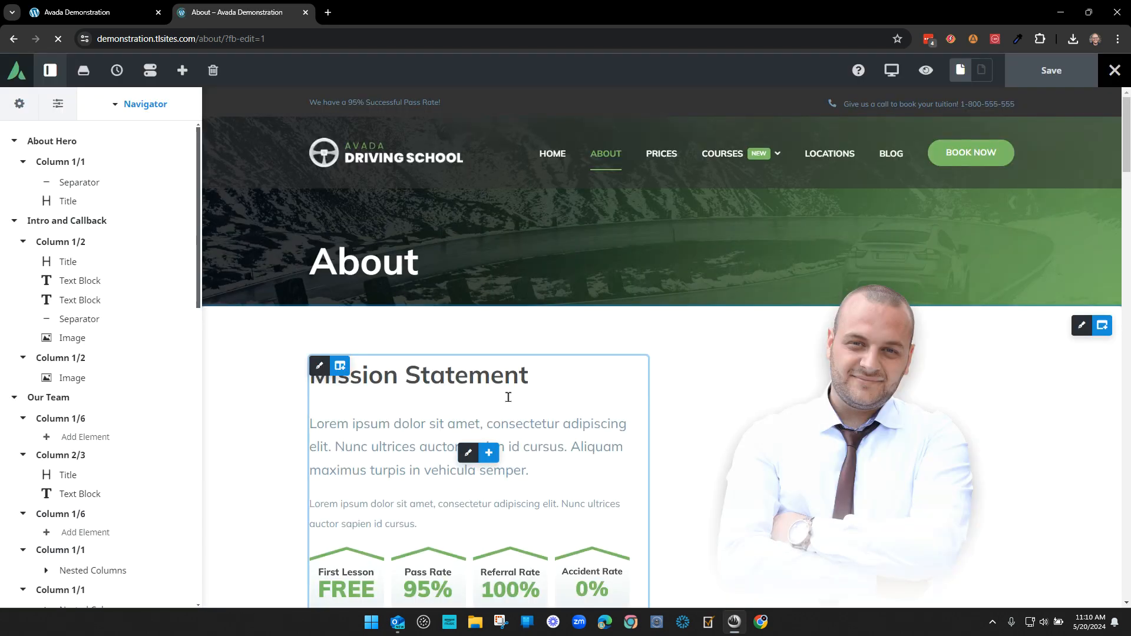
scroll(572, 381, "down", 2)
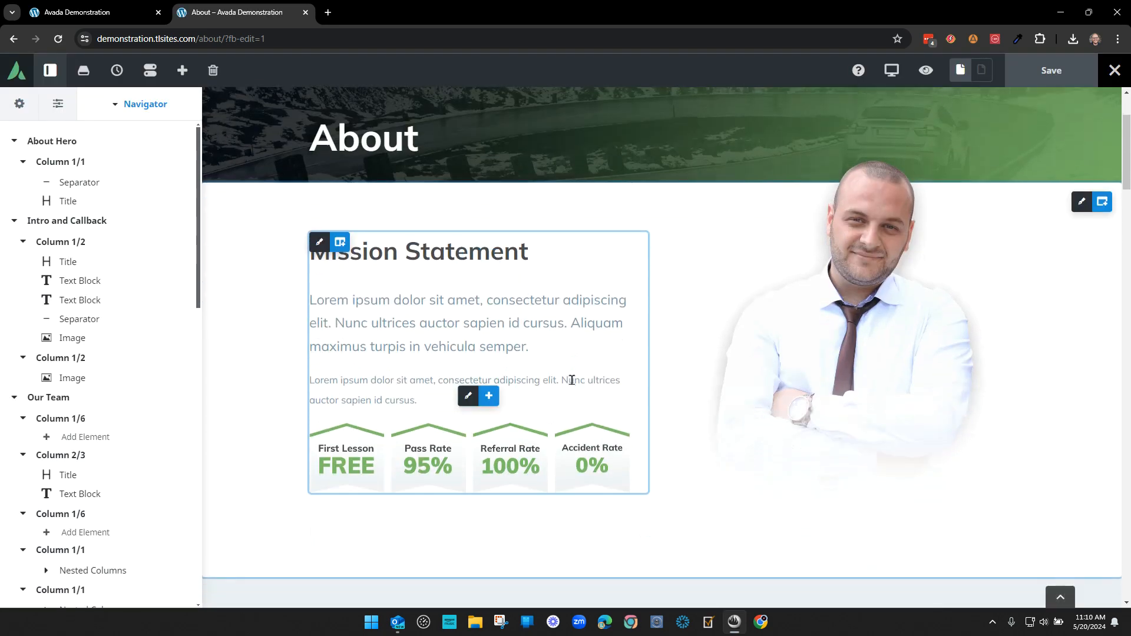
scroll(571, 381, "up", 2)
left_click(115, 104)
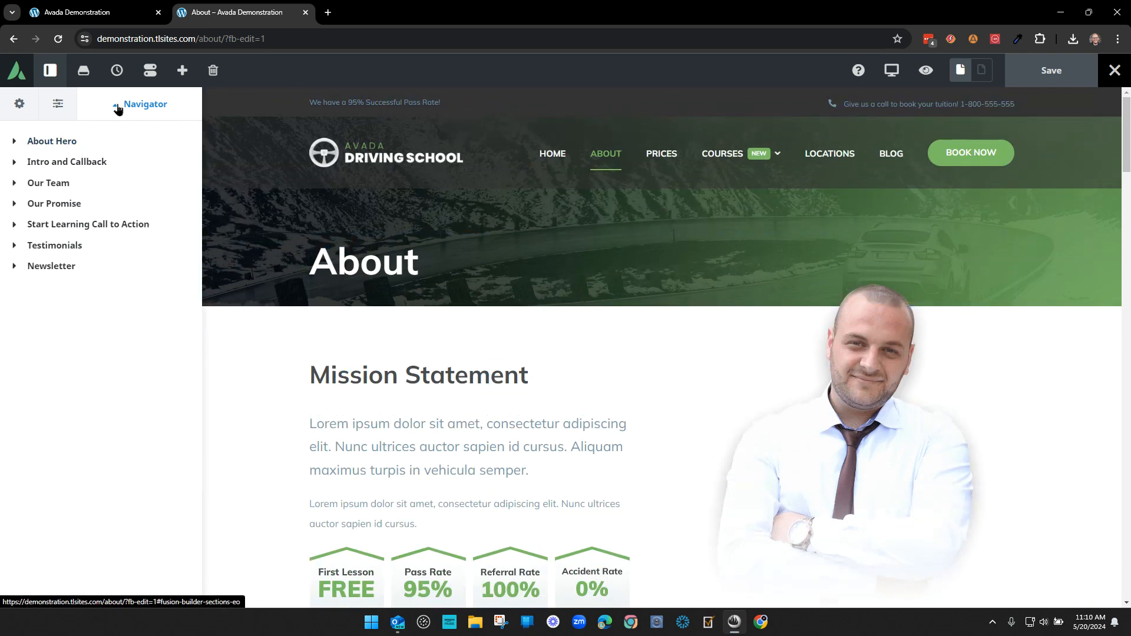
Step: Expand the About Hero container and display its background image settings
left_click(13, 141)
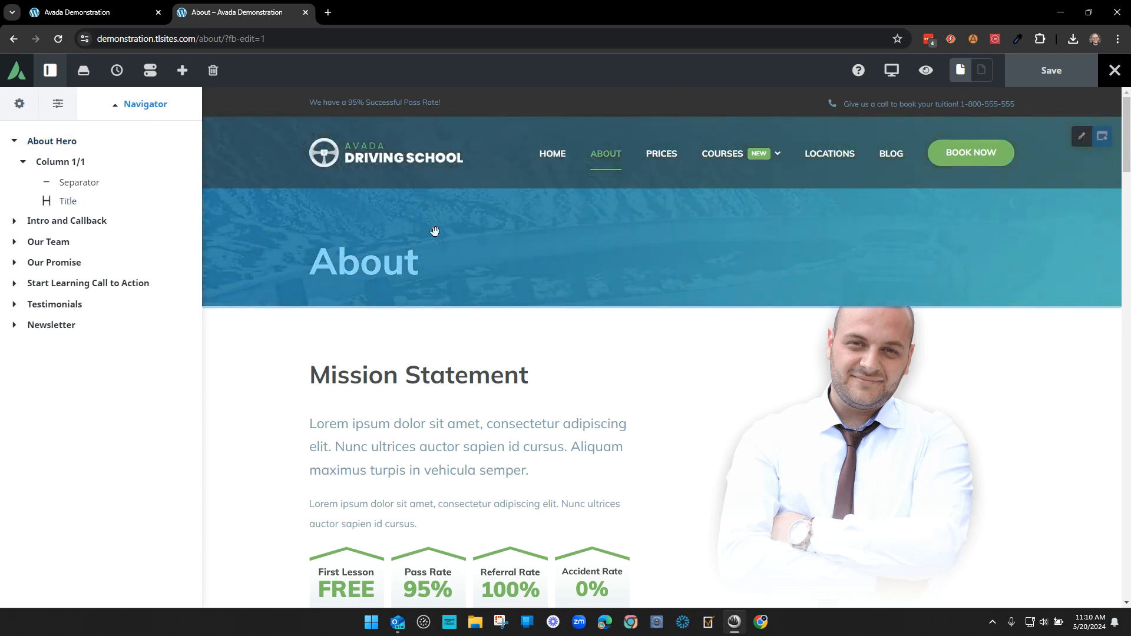
left_click(139, 143)
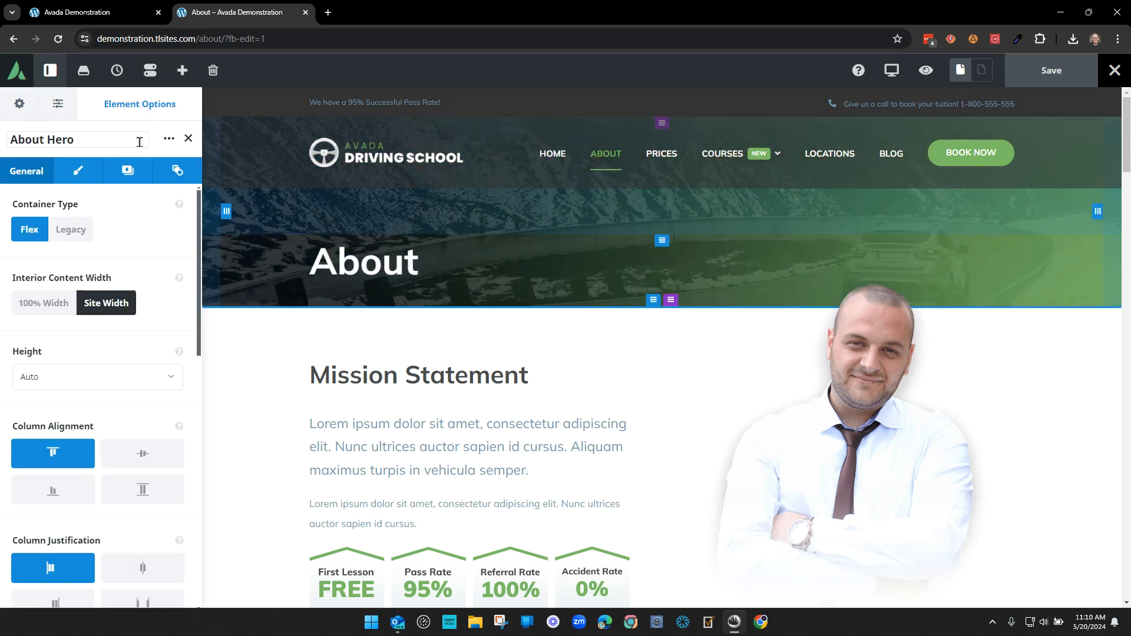
left_click(122, 170)
left_click(76, 237)
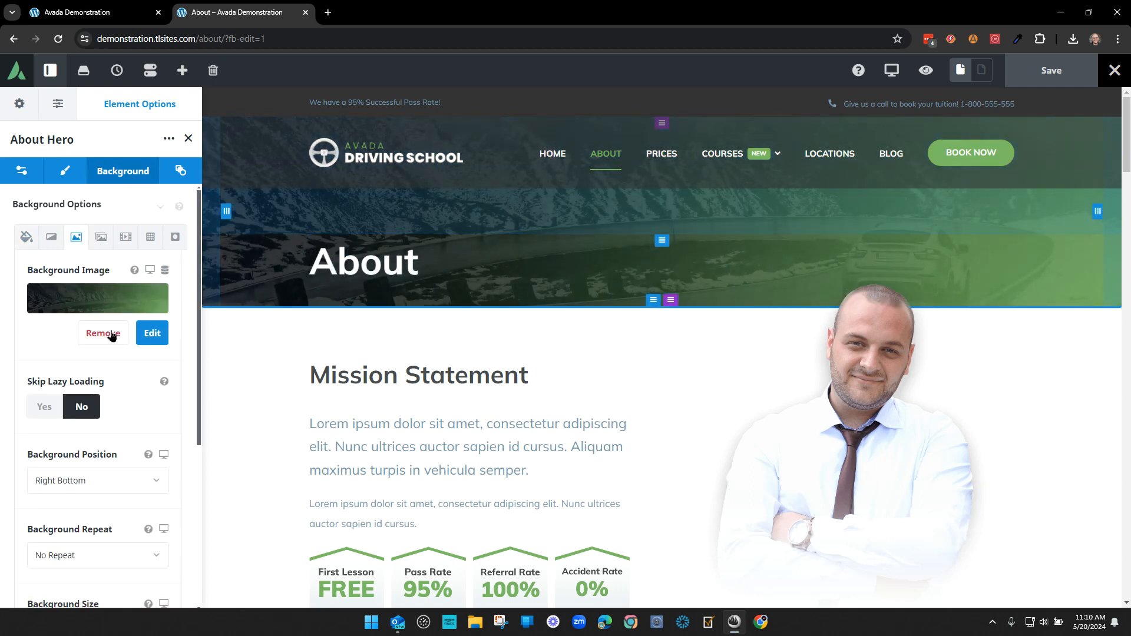
Step: Try removing the About Hero container's background image, and revert the removal through the edit history
left_click(103, 333)
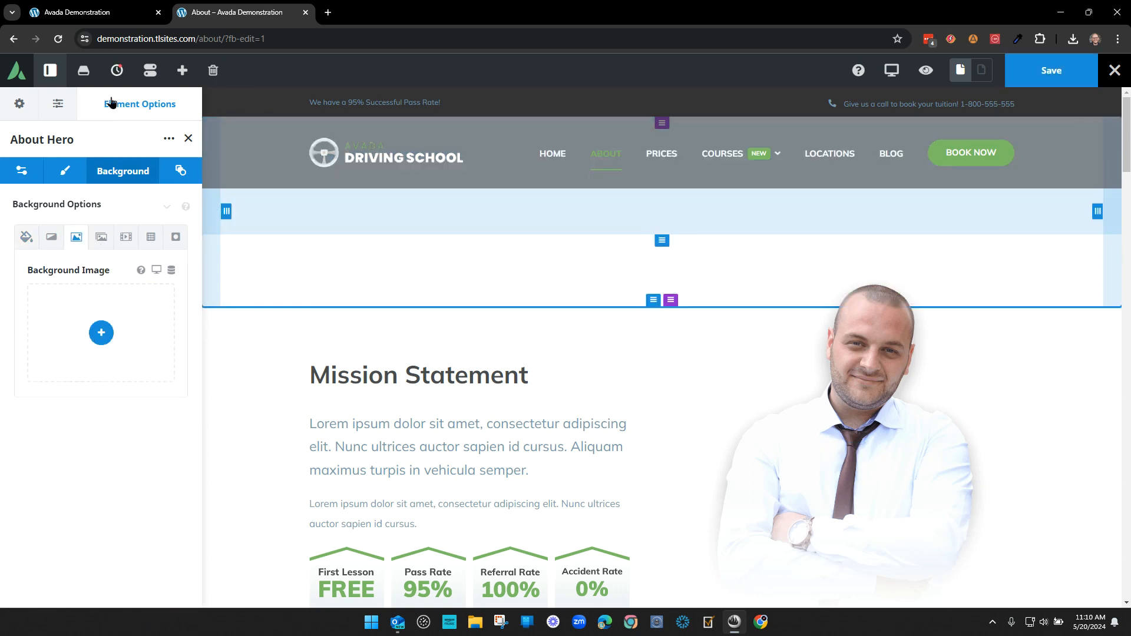
mouse_move(116, 69)
left_click(126, 119)
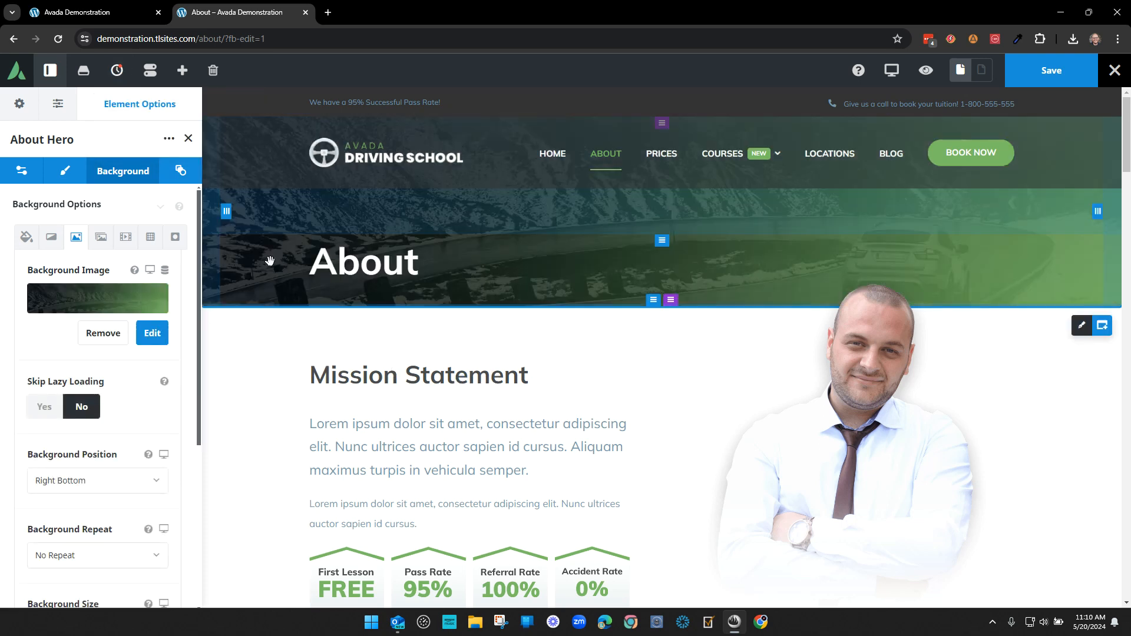
left_click(188, 137)
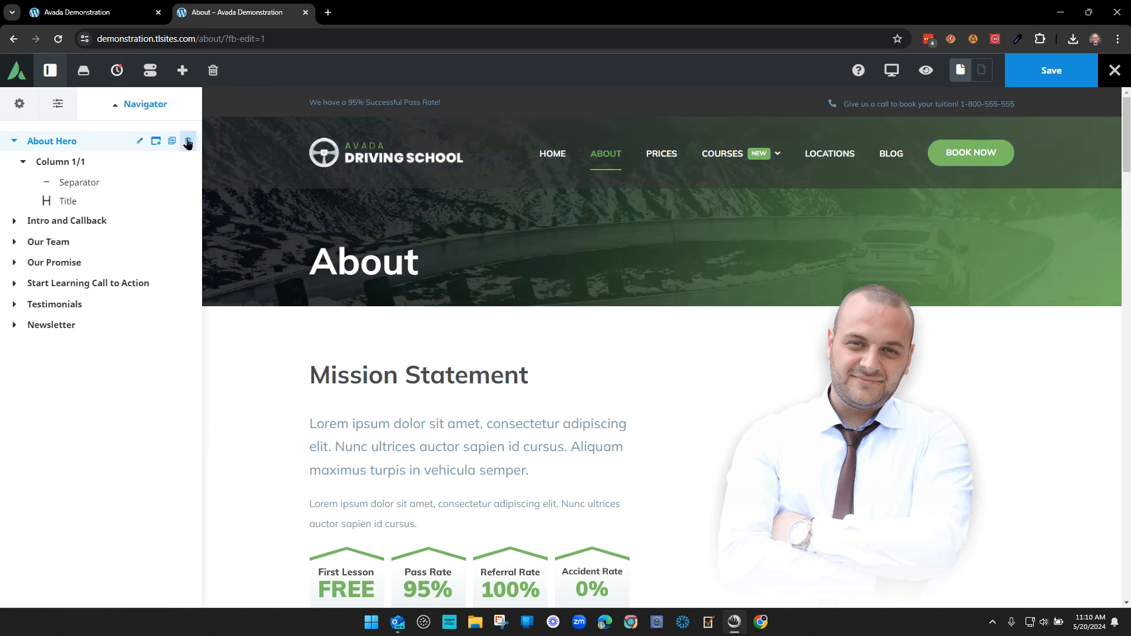
Step: Expand the Intro and Callback container and inspect the options of the rates banner image below the Mission Statement text
left_click(15, 221)
left_click(15, 141)
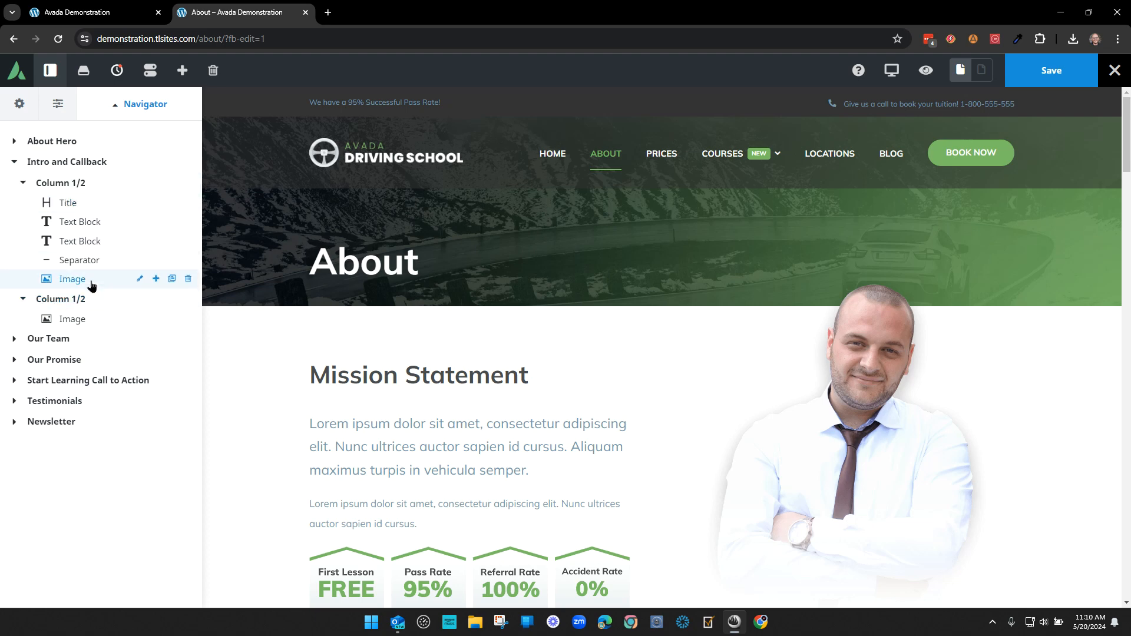
left_click(91, 282)
scroll(731, 318, "up", 1)
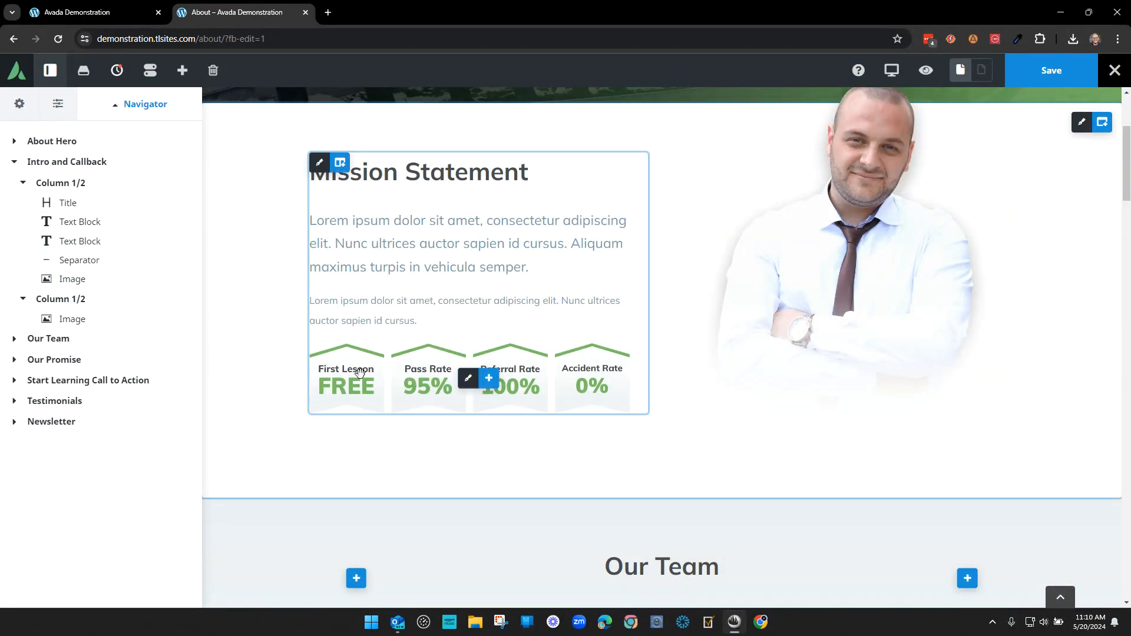
left_click(131, 278)
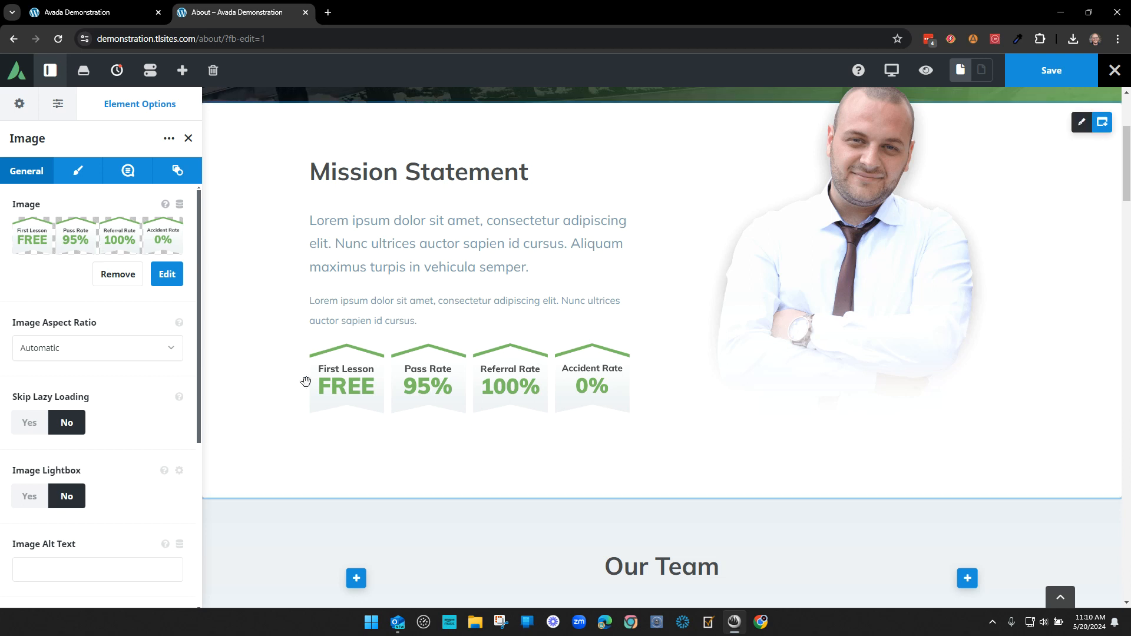
left_click(190, 141)
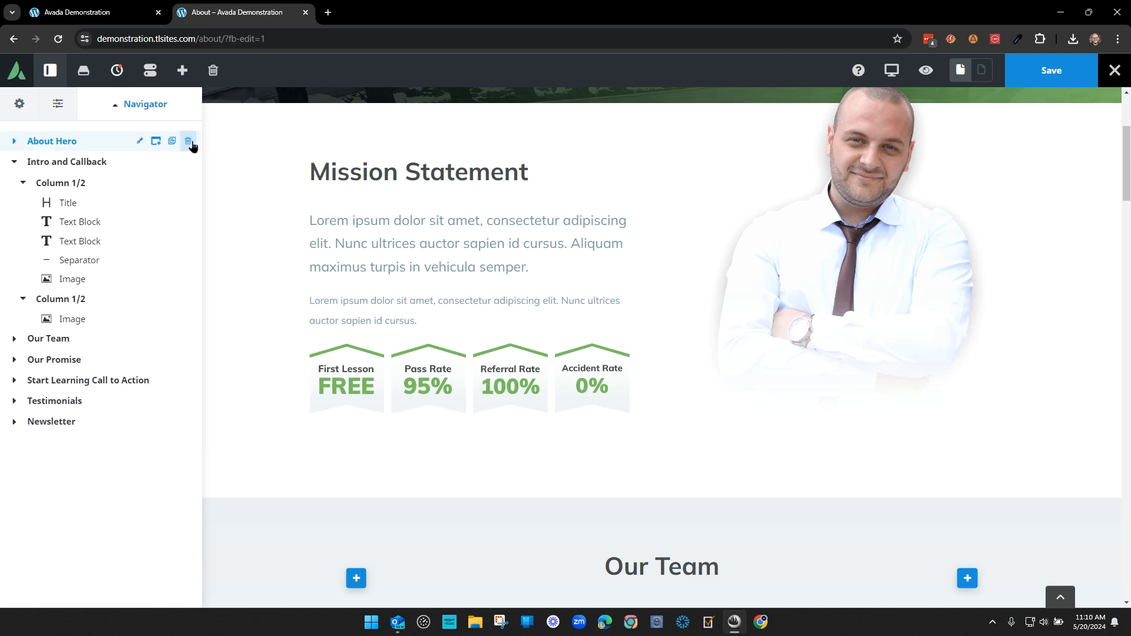
Step: Inspect the options of the portrait image in the second 1/2 column of Intro and Callback
left_click(79, 320)
scroll(805, 250, "up", 1)
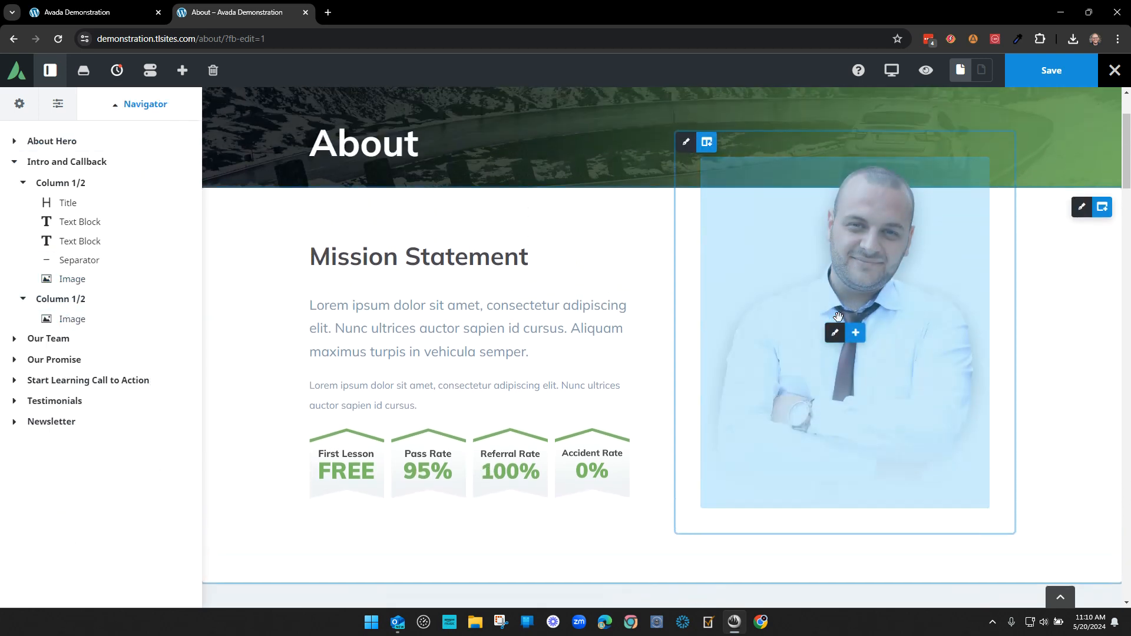
left_click(139, 318)
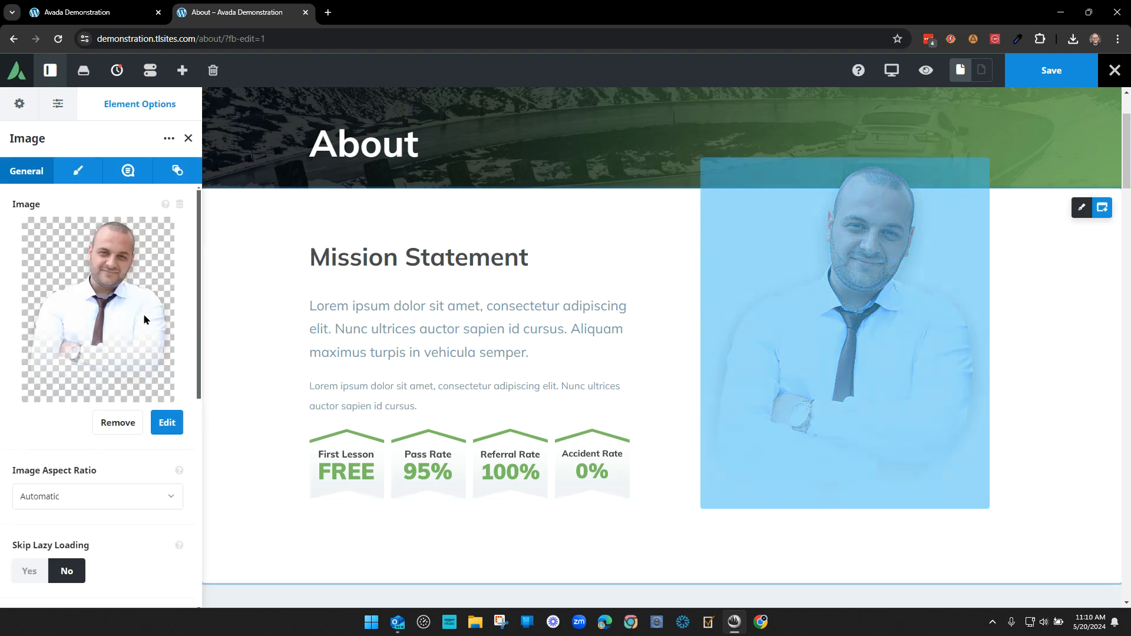
scroll(967, 298, "up", 2)
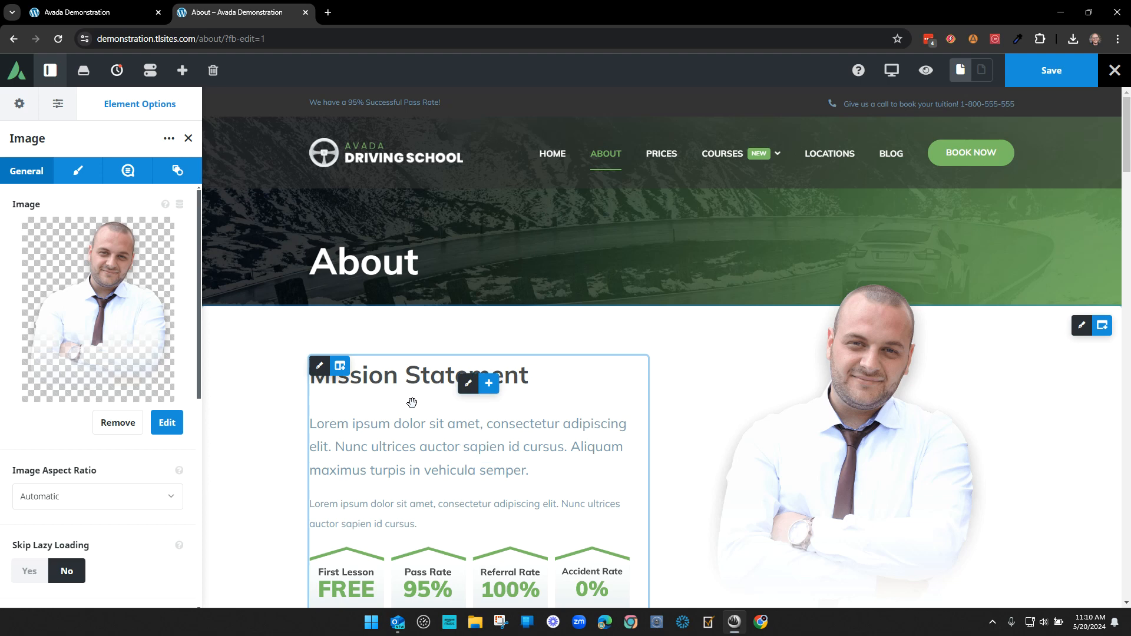
Step: Close the portrait image options and open the background image settings of the first 1/2 column in Intro and Callback
scroll(142, 421, "down", 3)
scroll(140, 422, "up", 3)
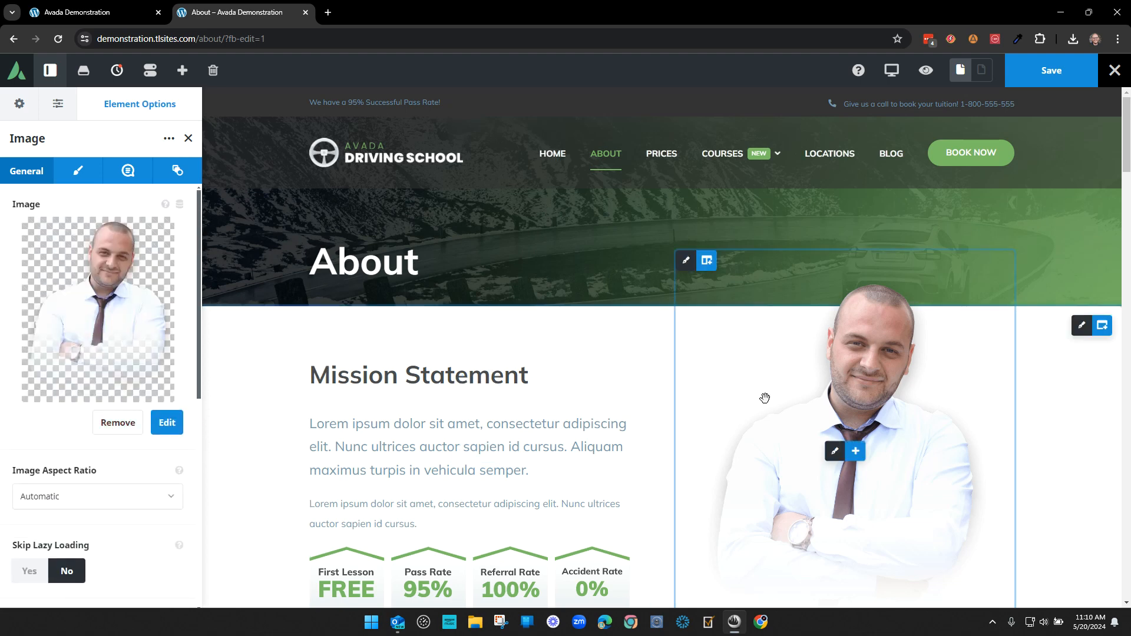
left_click(188, 138)
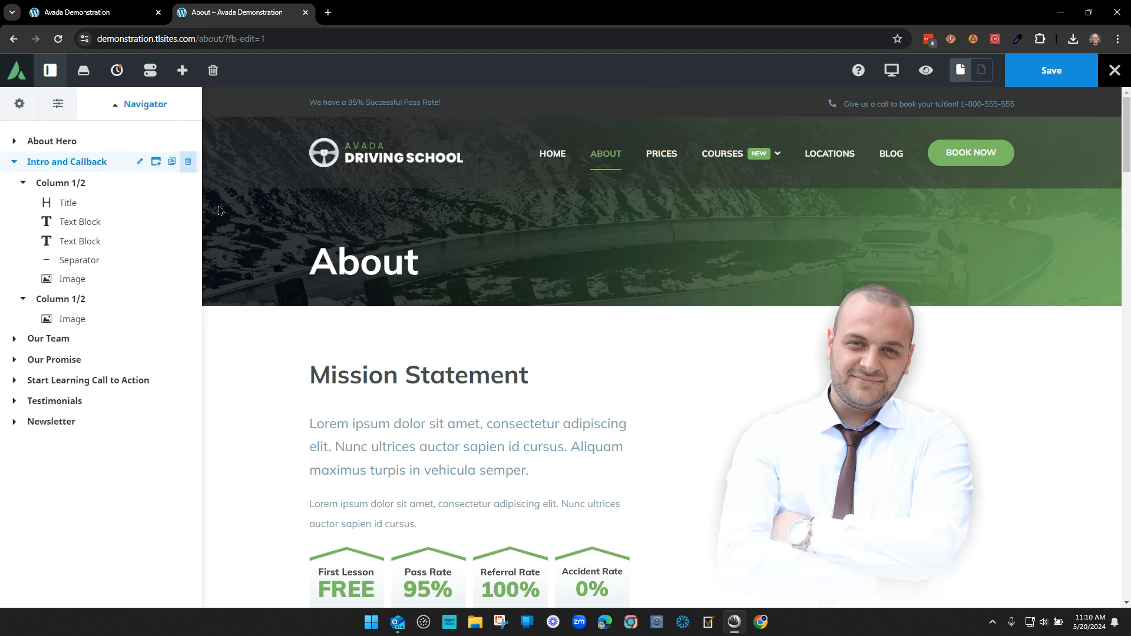
scroll(682, 451, "down", 2)
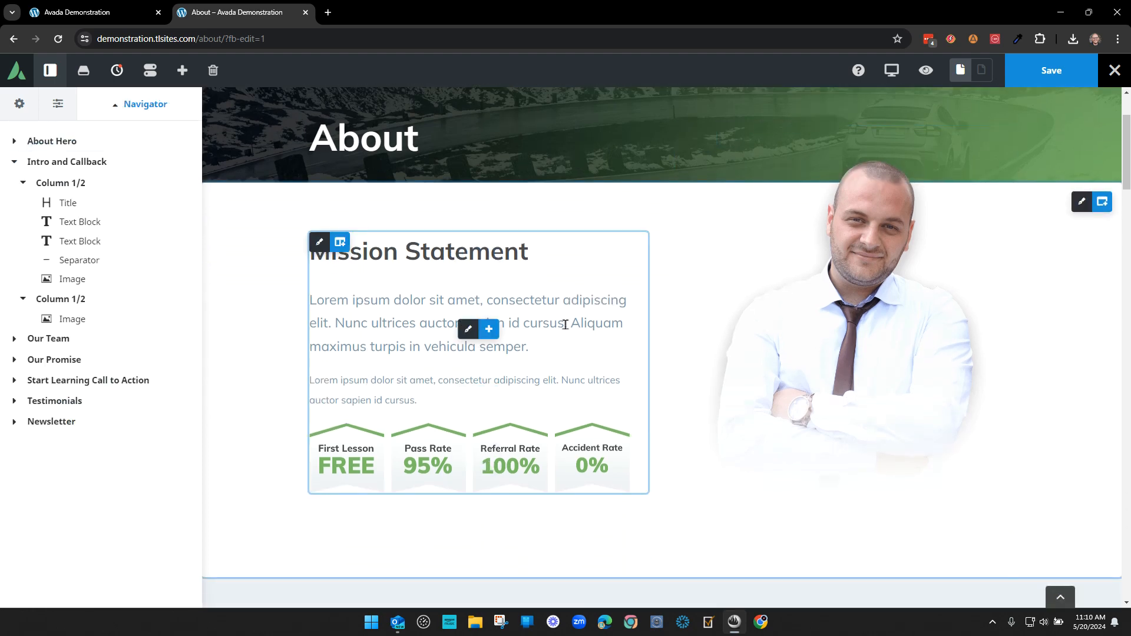
left_click(62, 184)
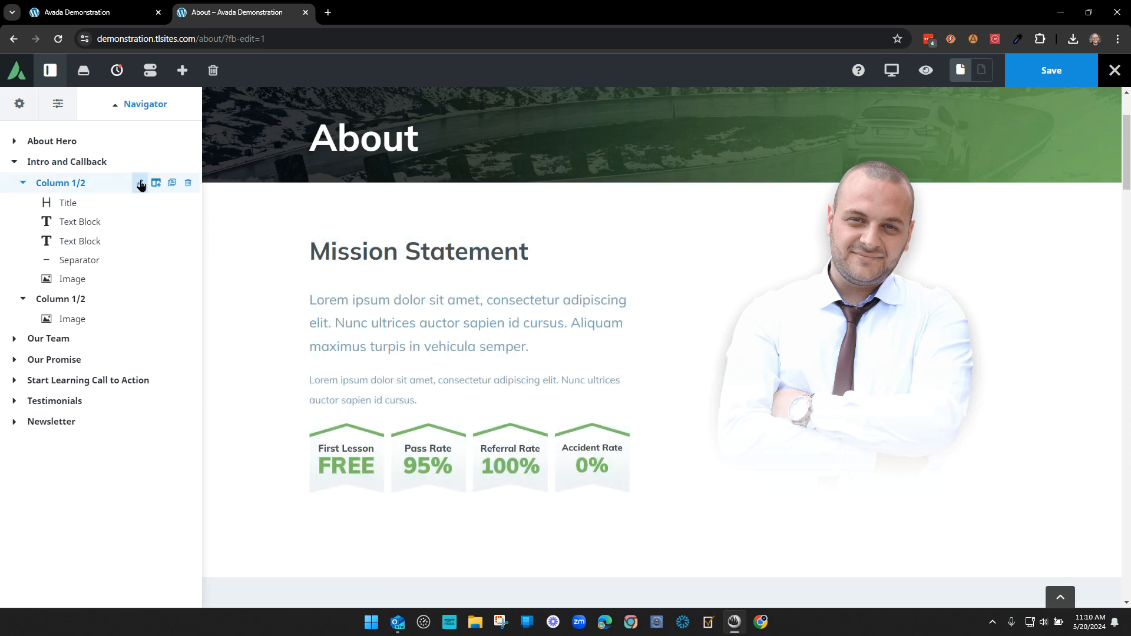
left_click(141, 185)
left_click(129, 170)
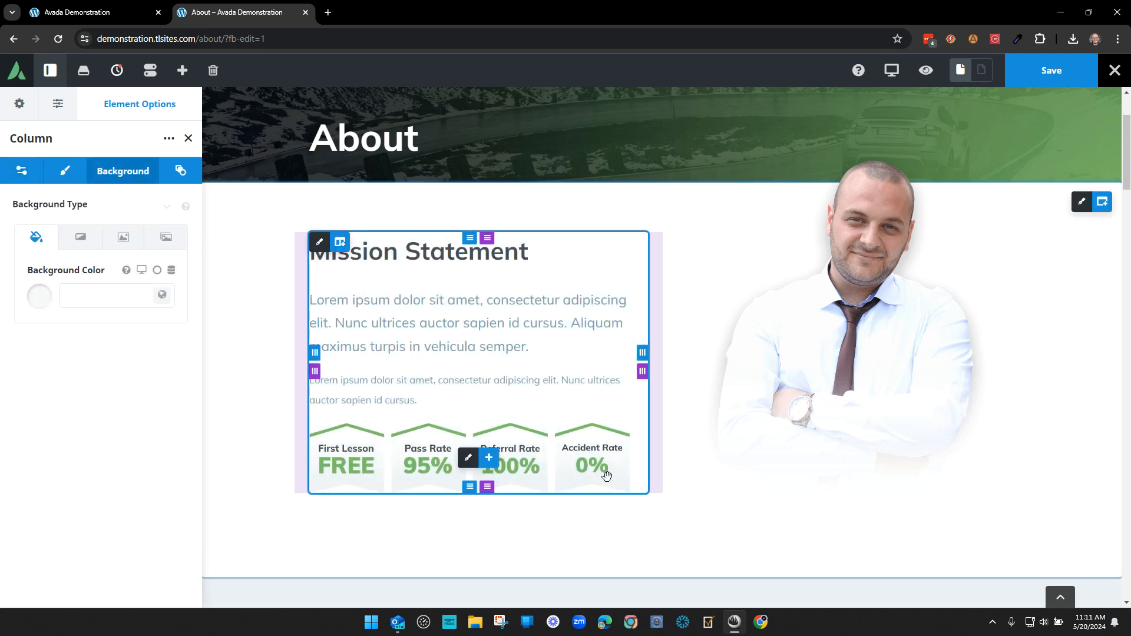
left_click(123, 236)
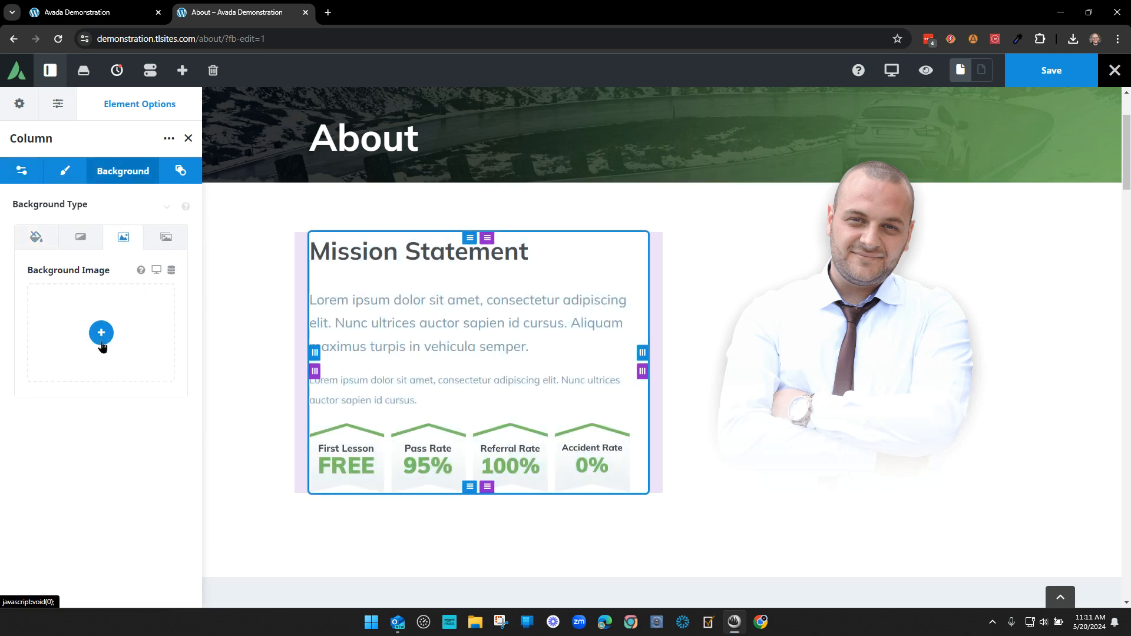
Step: Insert blogpost-newlegislation.jpg from the media library as the background image of the Mission Statement column
left_click(100, 341)
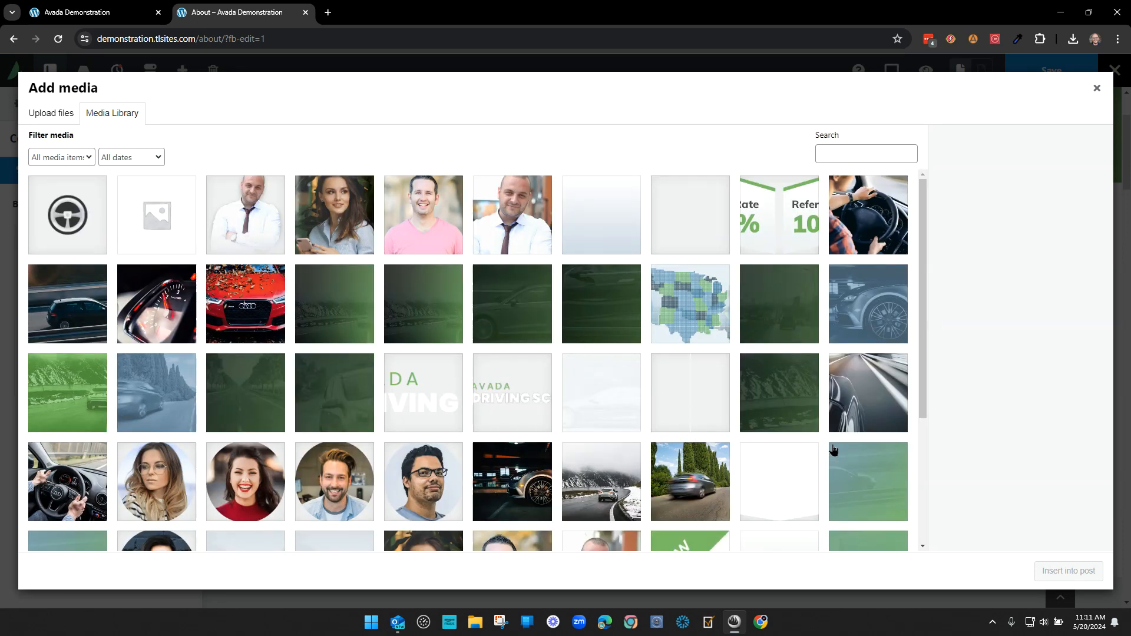
left_click(866, 306)
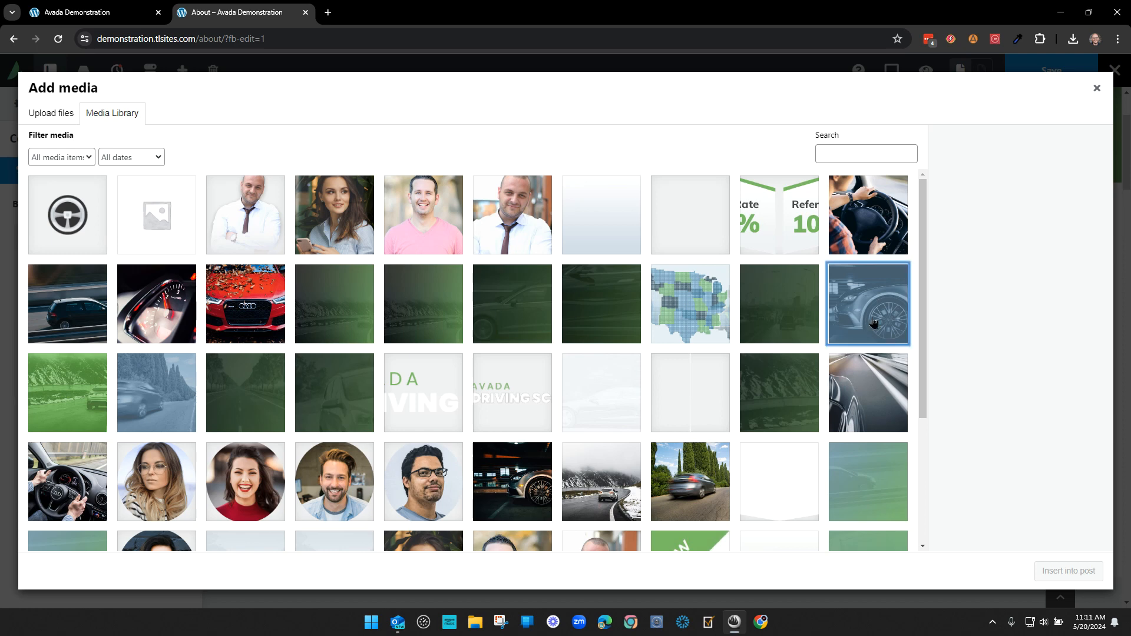
left_click(856, 394)
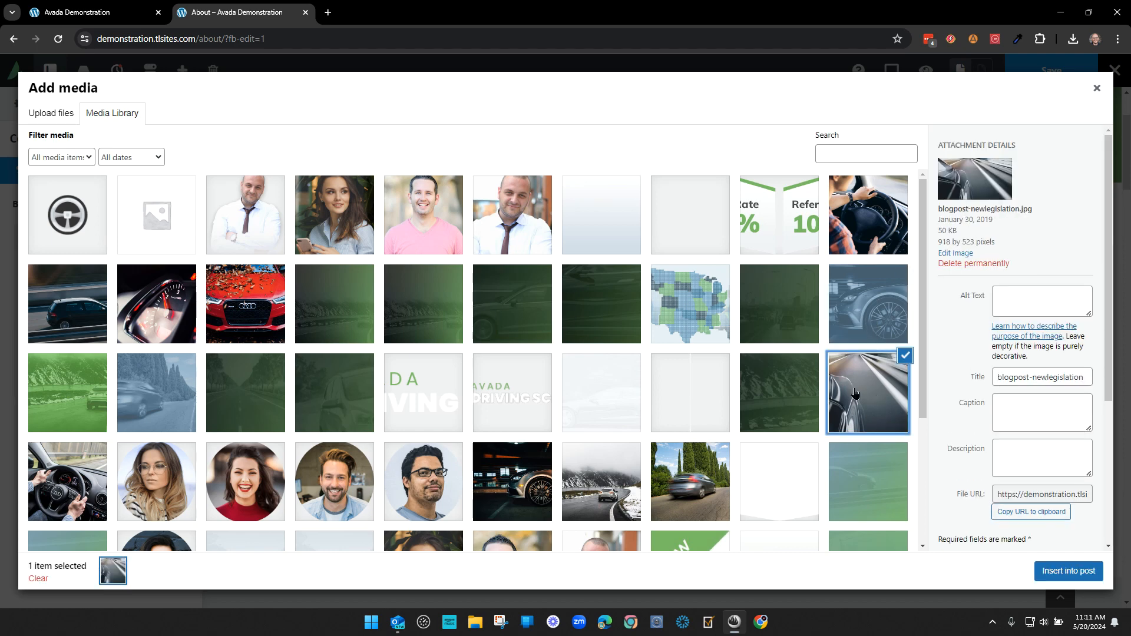
left_click(1068, 571)
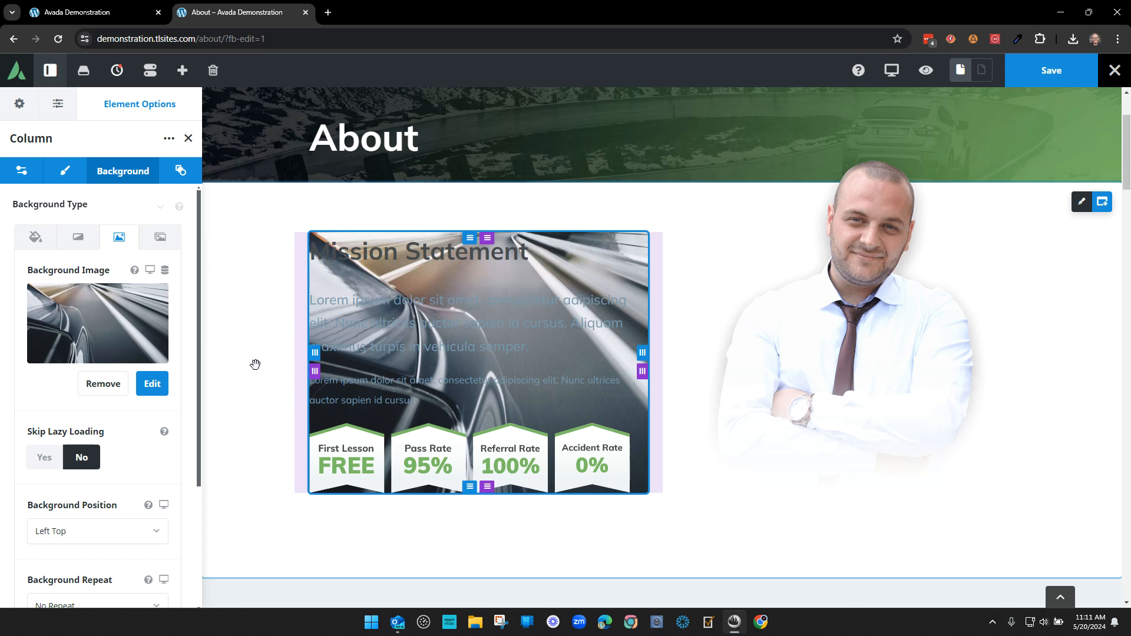
Step: Try the Left Center, Left Bottom and Right Top background positions for the Mission Statement column's image
scroll(148, 468, "down", 3)
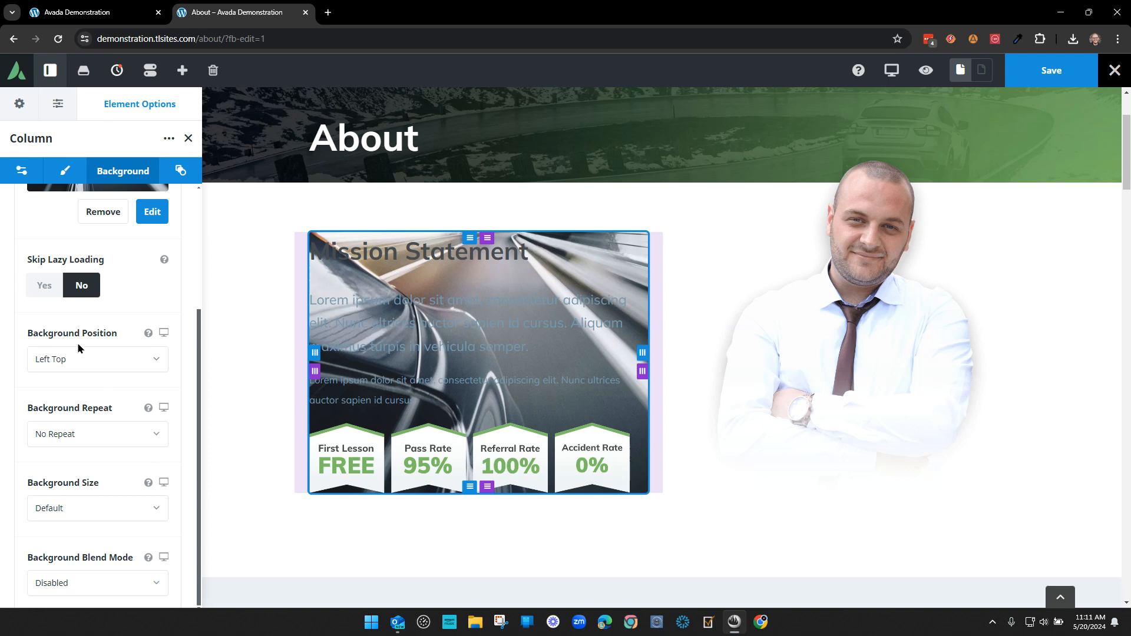
scroll(116, 418, "up", 2)
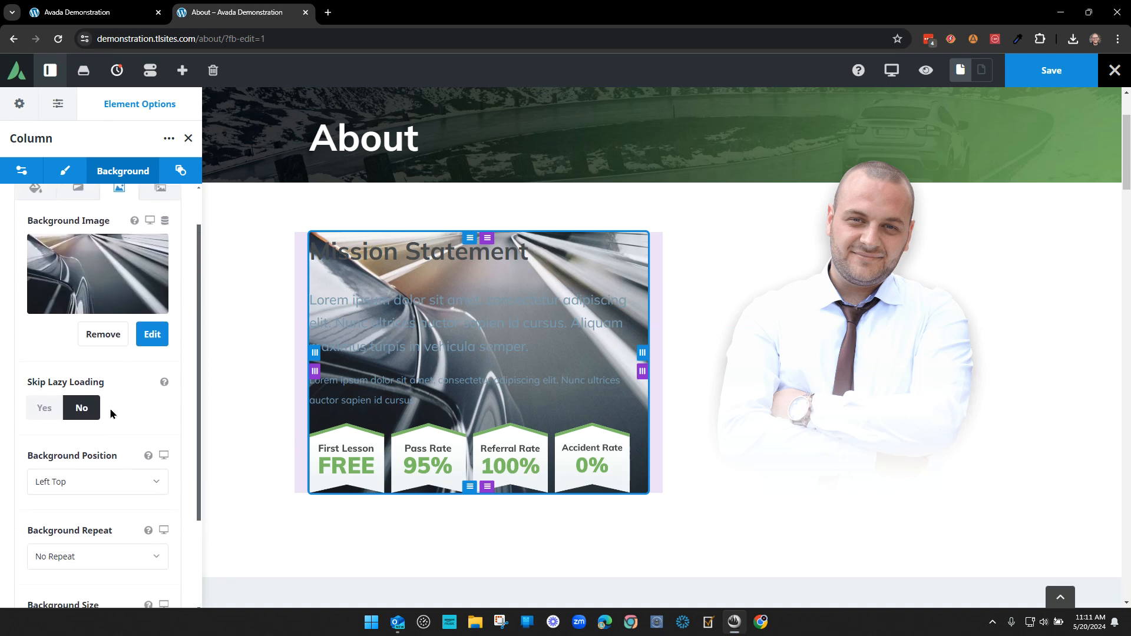
scroll(110, 408, "down", 2)
left_click(74, 361)
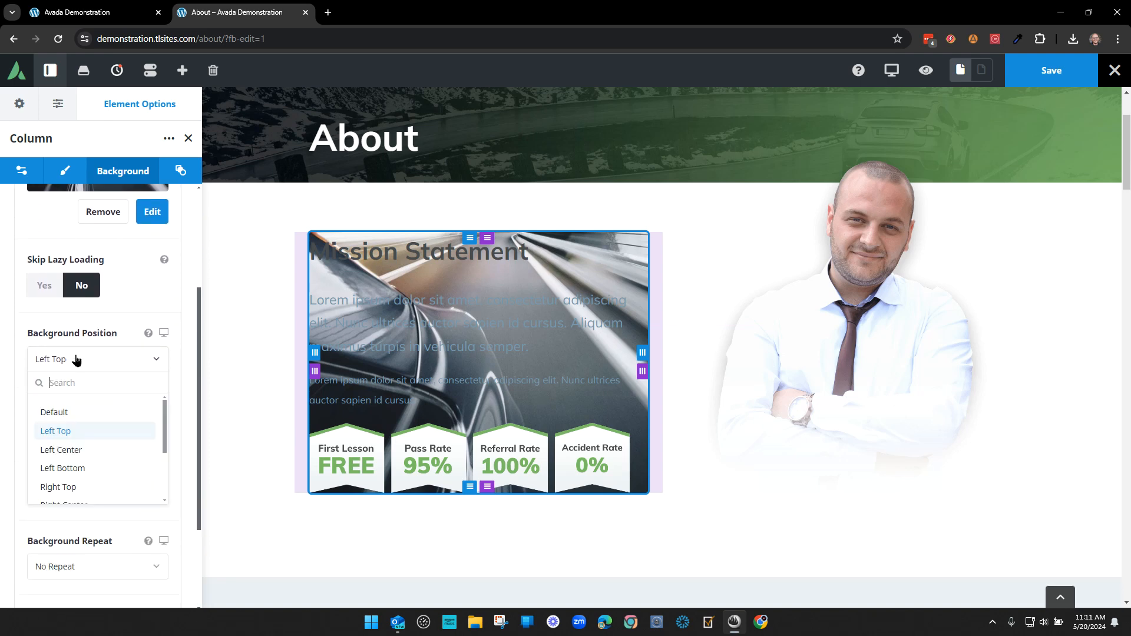
left_click(74, 451)
left_click(83, 365)
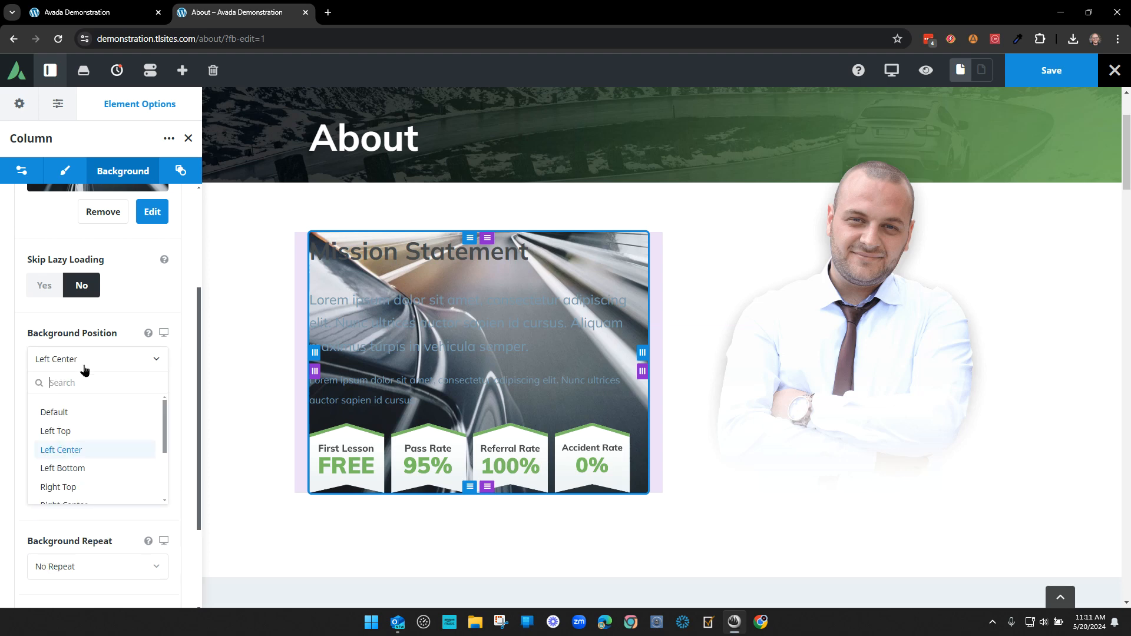
left_click(83, 469)
left_click(92, 361)
left_click(67, 485)
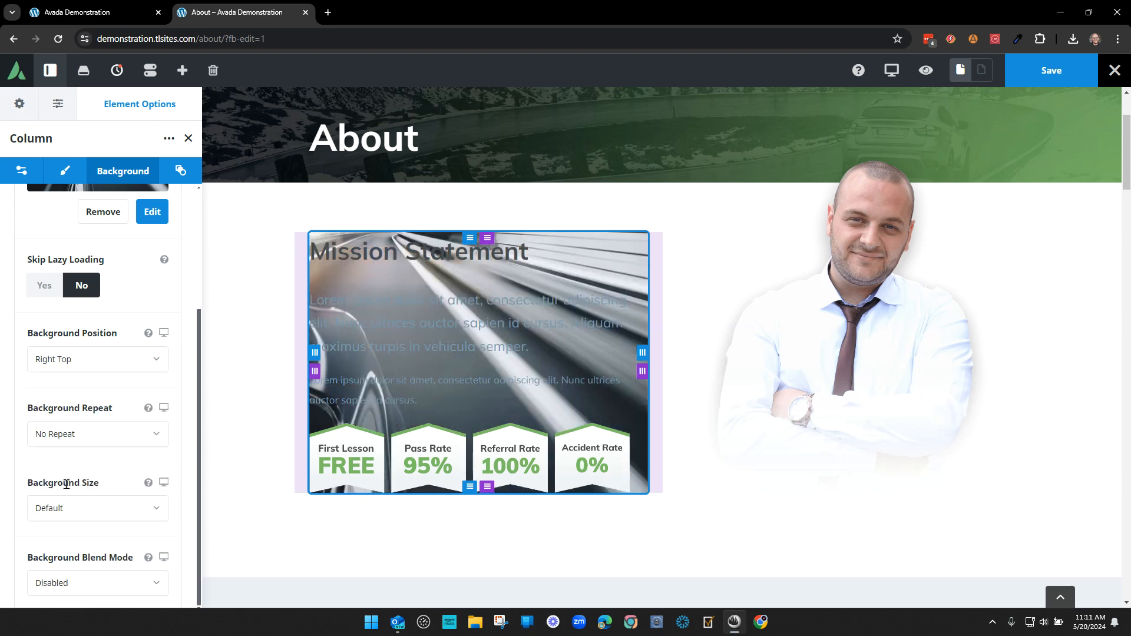
Step: Try the Center Top background position and settle on Center Center for the column's image
left_click(80, 366)
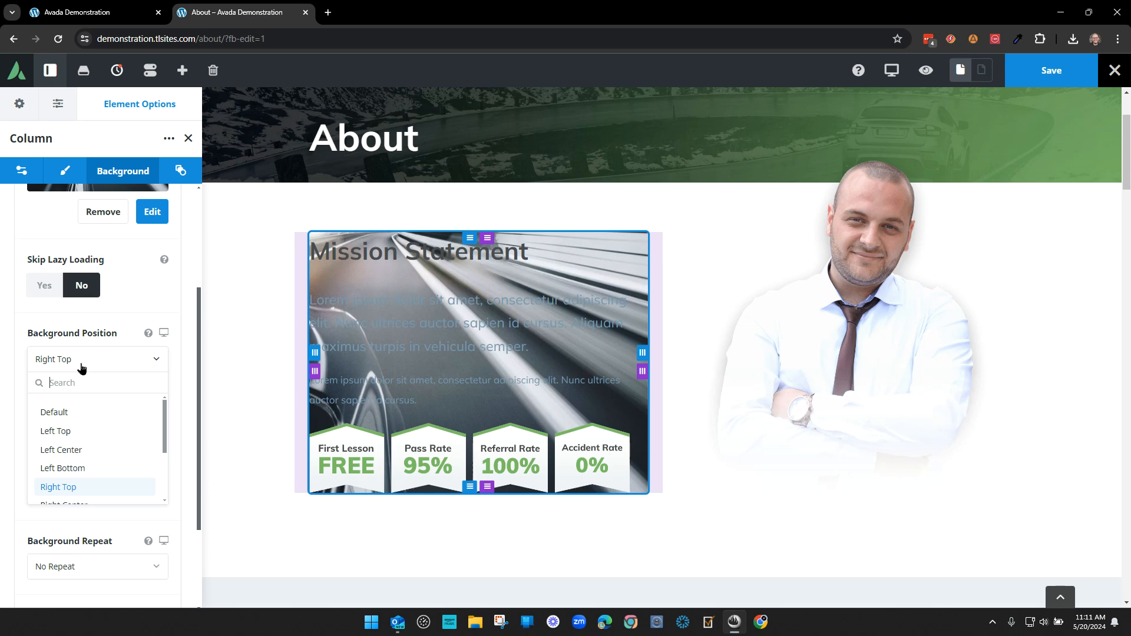
scroll(81, 451, "down", 2)
left_click(80, 451)
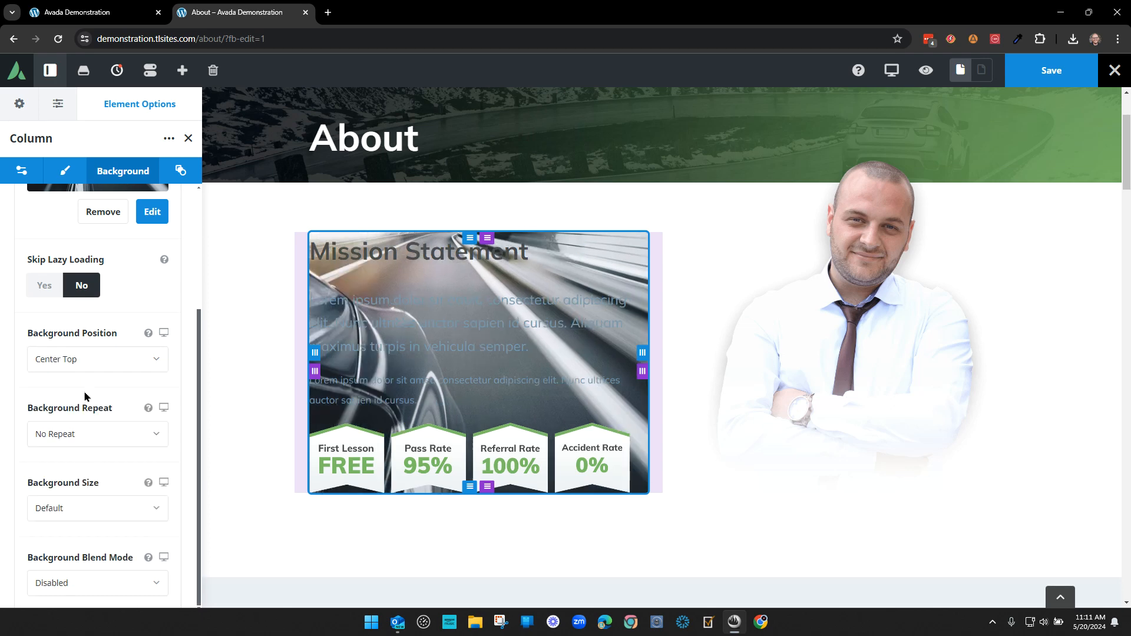
left_click(82, 369)
left_click(88, 471)
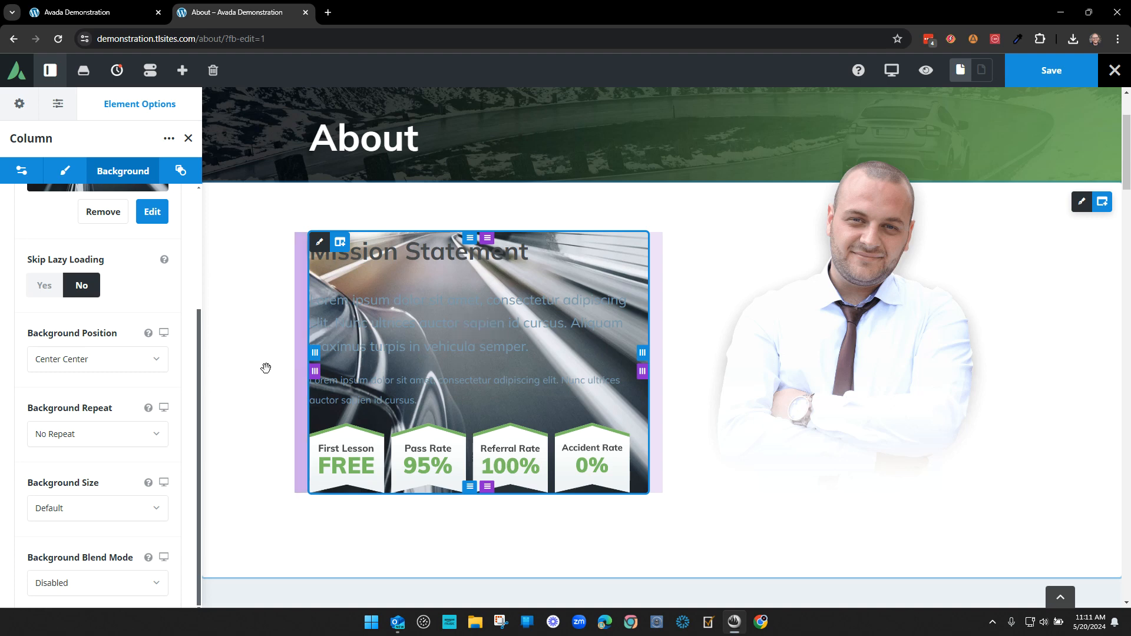
Step: Look through the Mission Statement column's design settings and its gradient background options, including the global color palette
left_click_drag(420, 398, 246, 315)
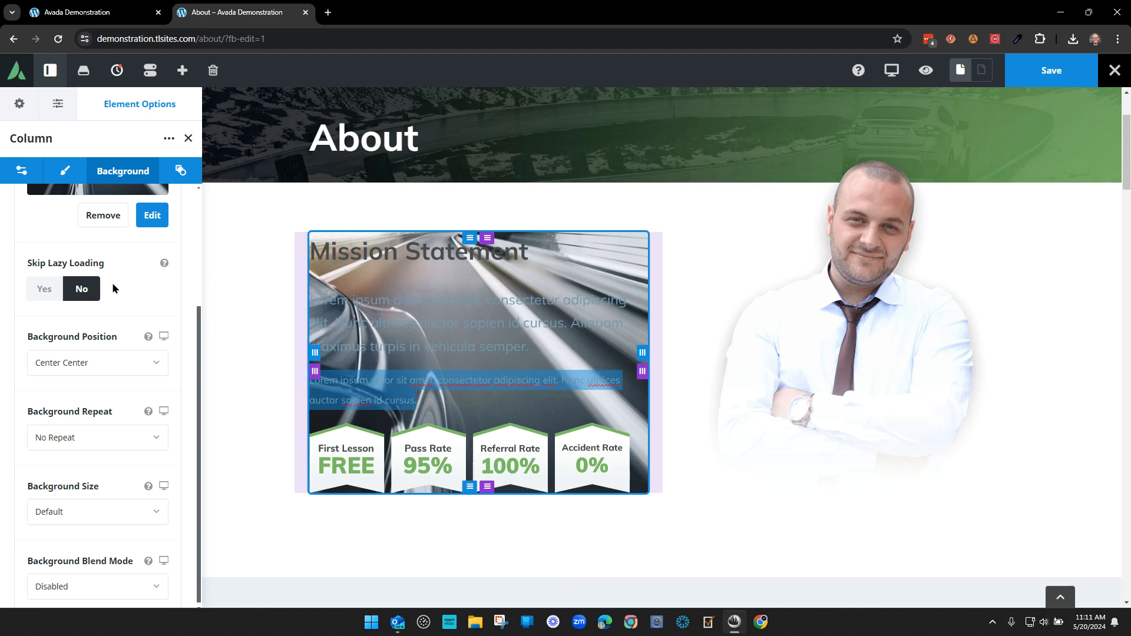
scroll(88, 265, "up", 3)
left_click(65, 170)
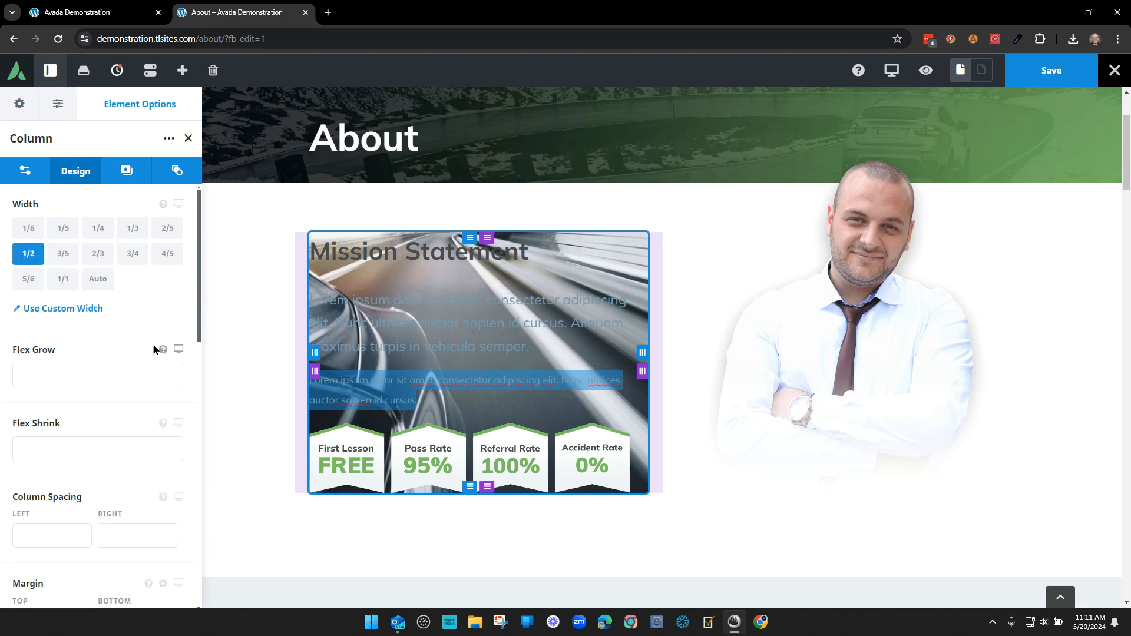
left_click(126, 170)
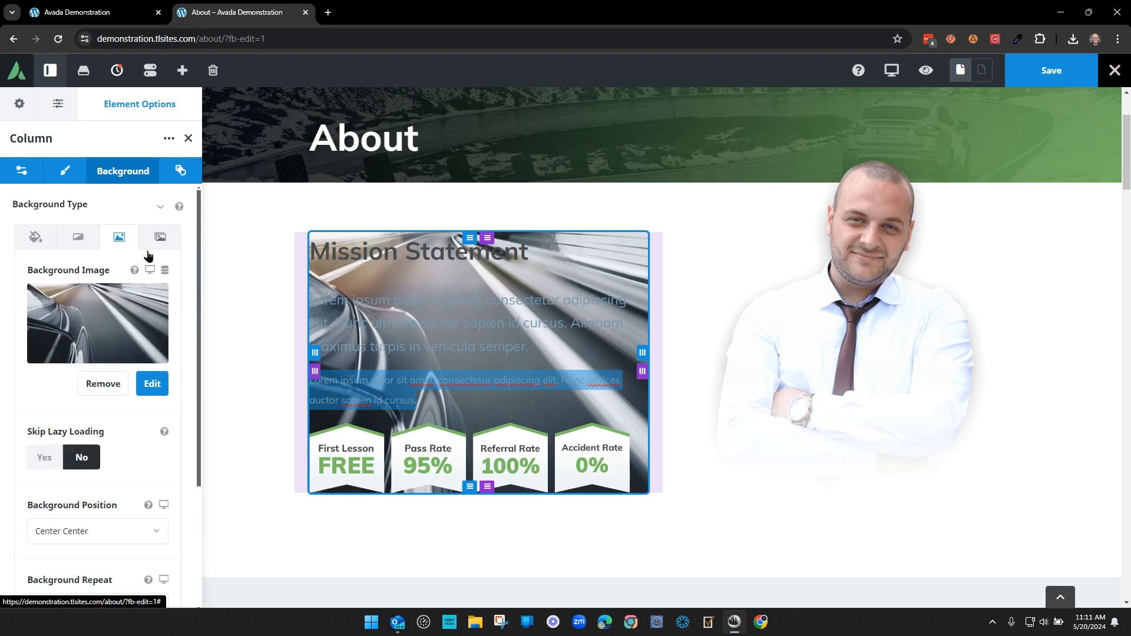
left_click(81, 241)
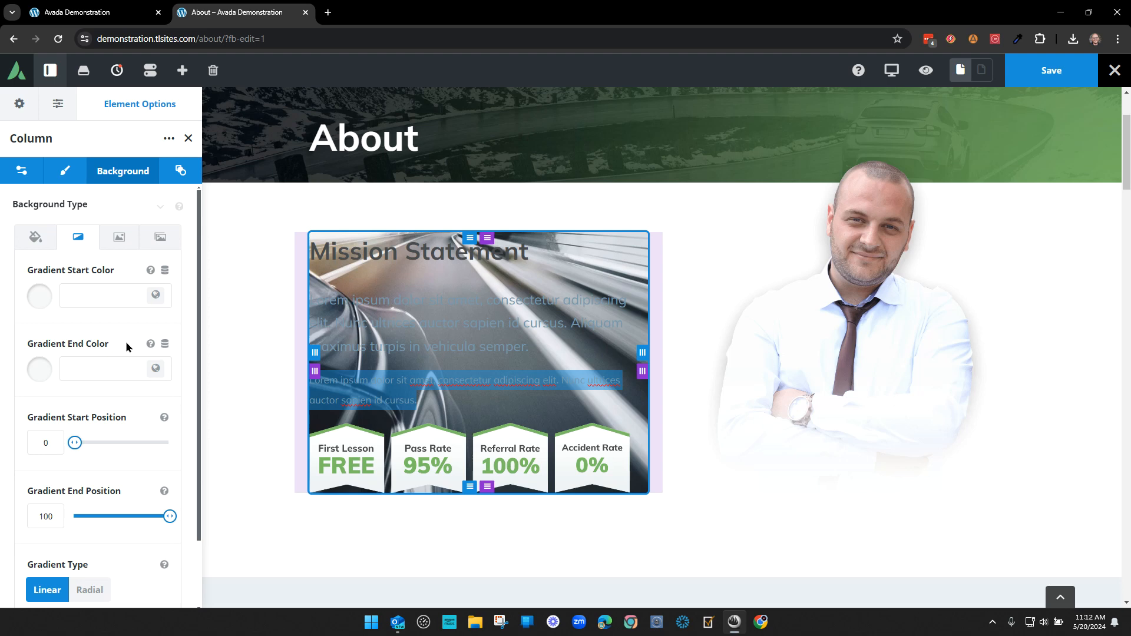
left_click(156, 295)
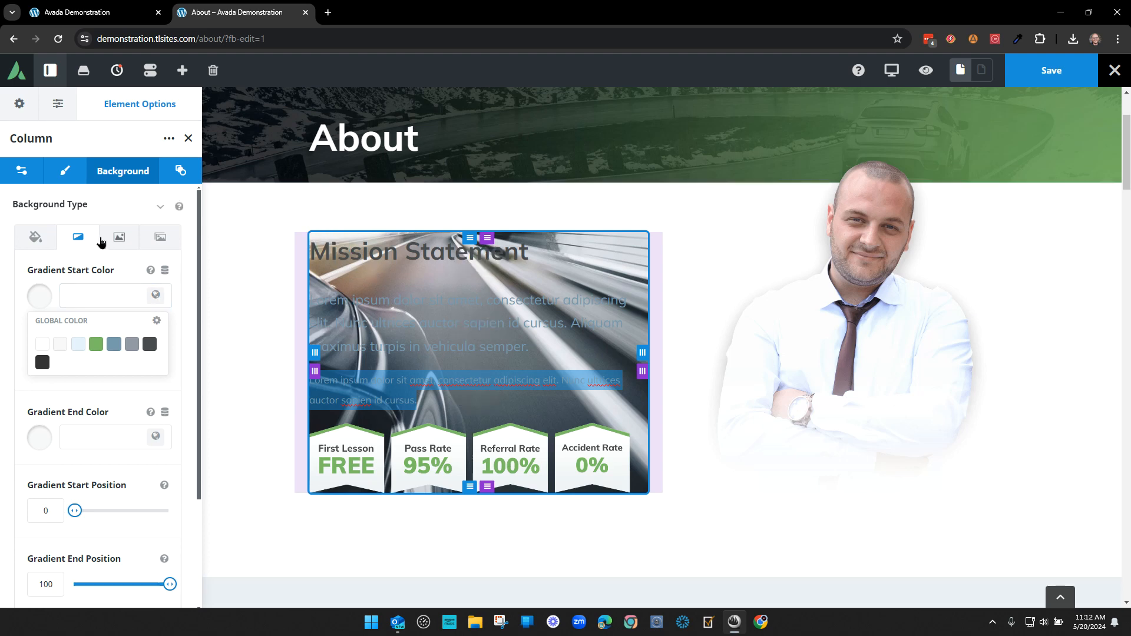
left_click(85, 176)
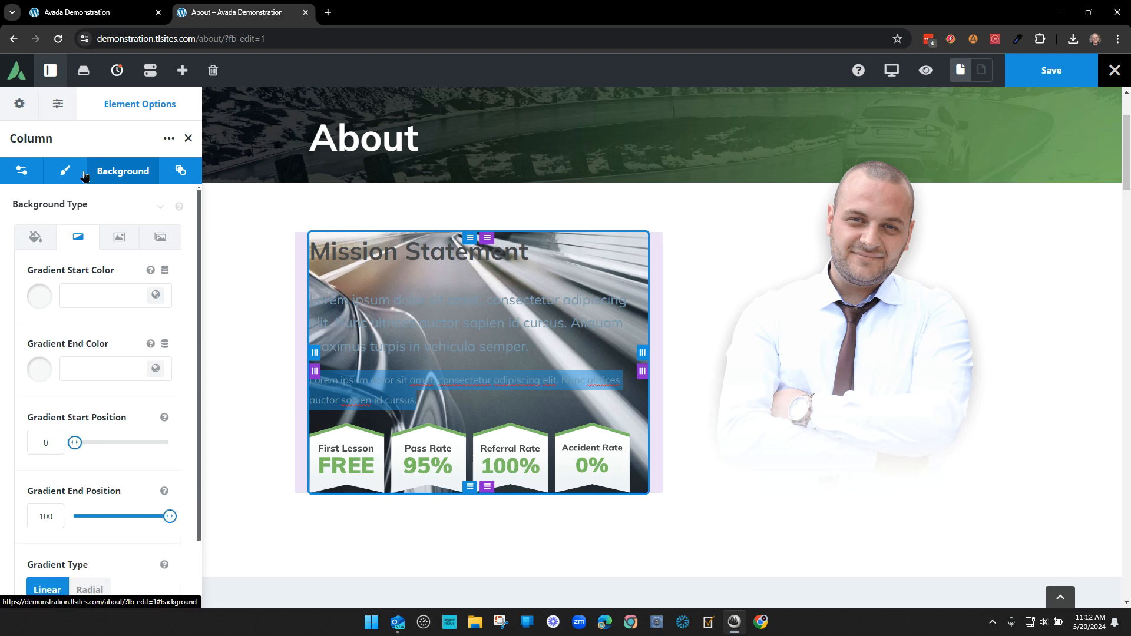
Step: Set both the gradient start color and the gradient end color of the Mission Statement column to global Color 1
left_click(119, 238)
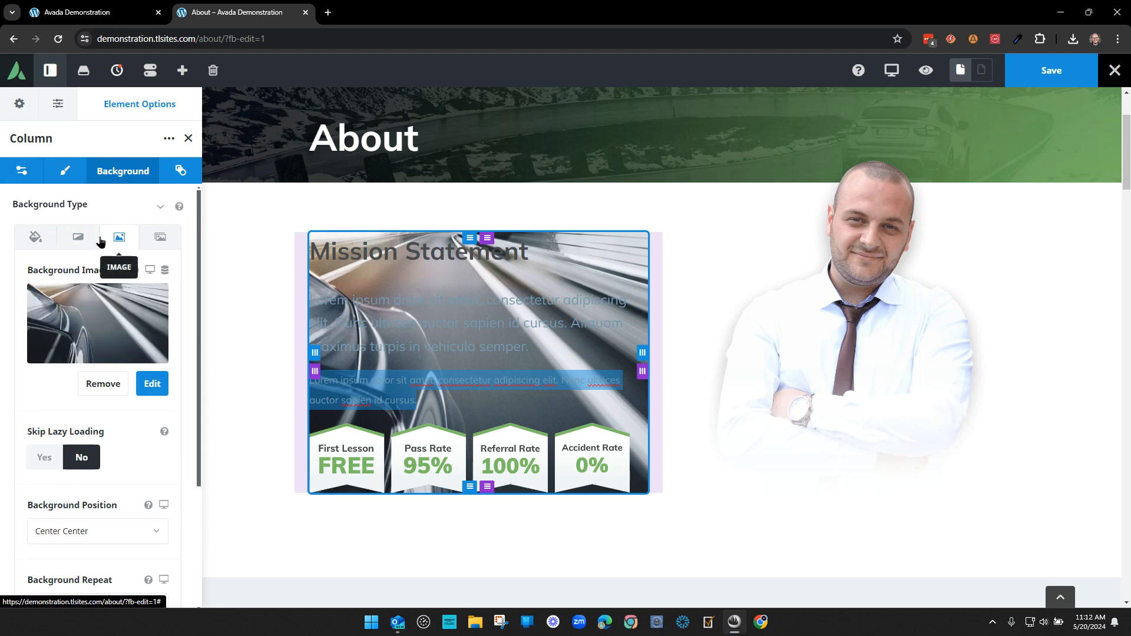
left_click(77, 238)
left_click(83, 297)
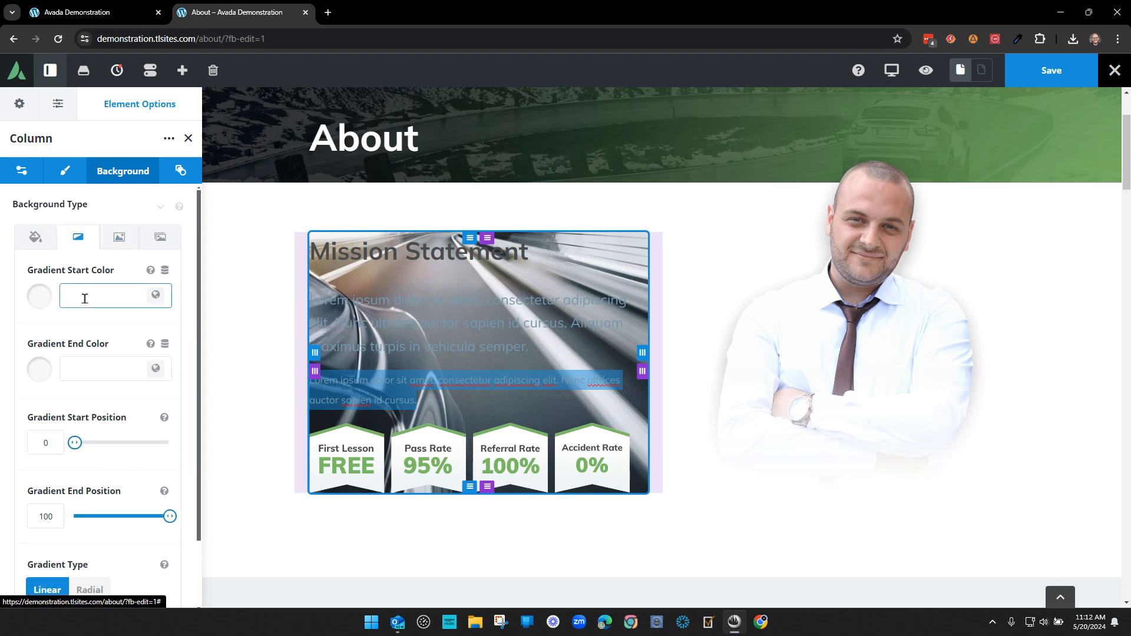
left_click(156, 295)
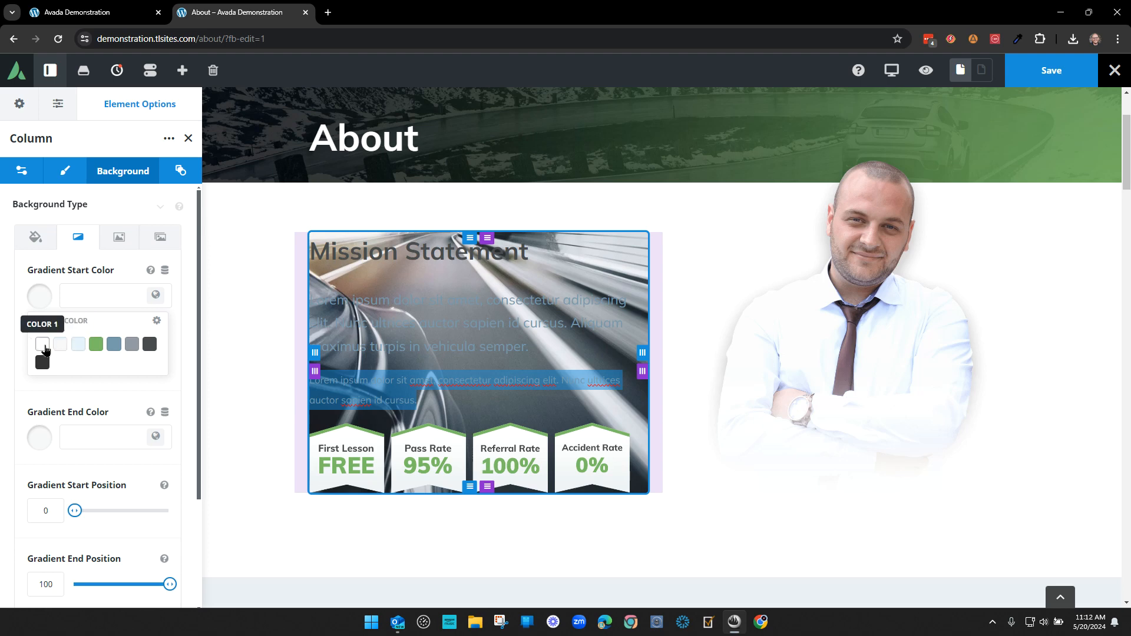
left_click(44, 347)
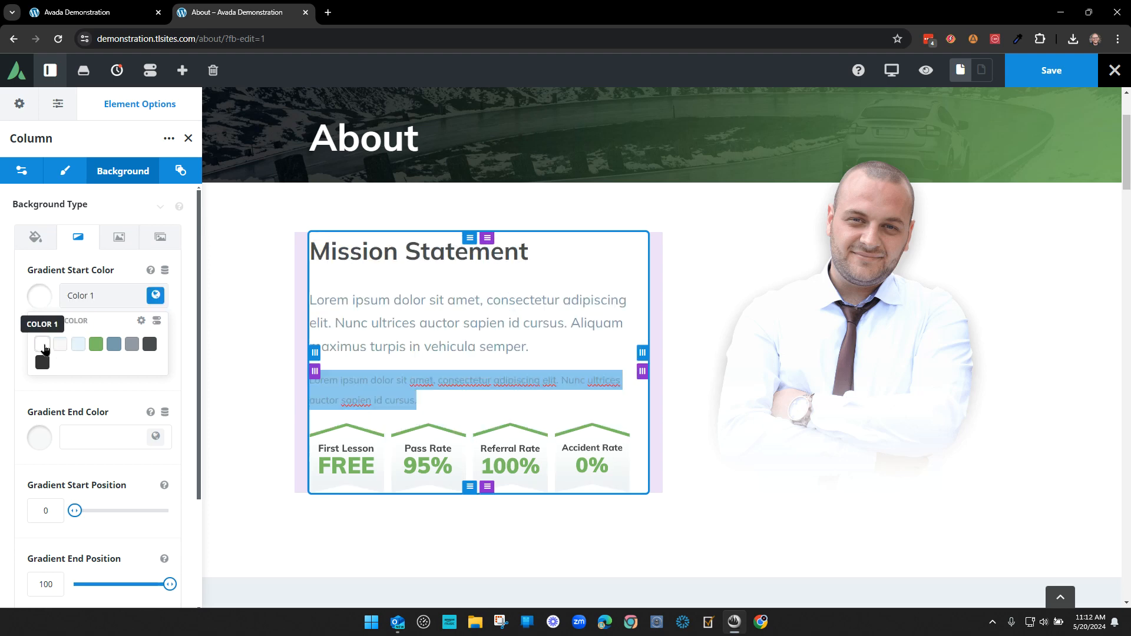
left_click(110, 391)
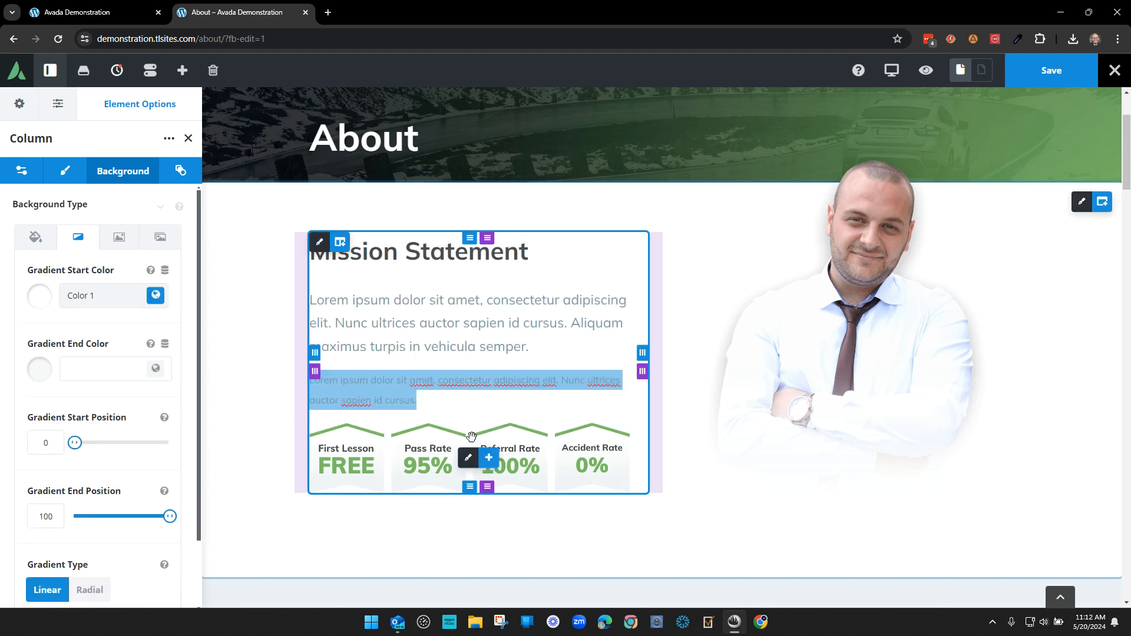
left_click(155, 369)
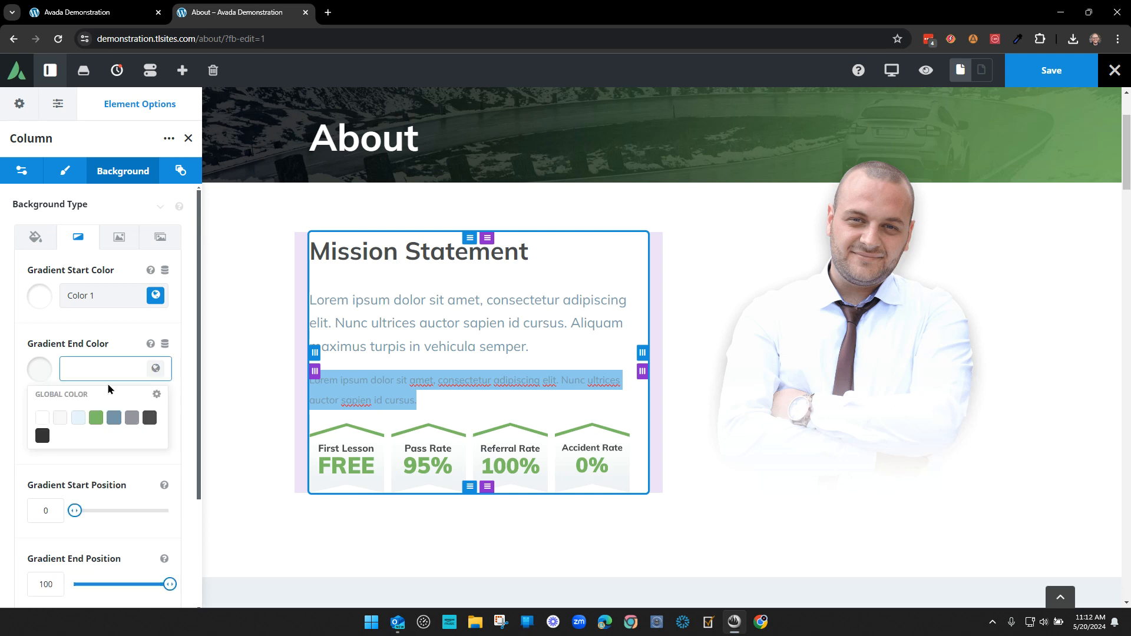
left_click(52, 419)
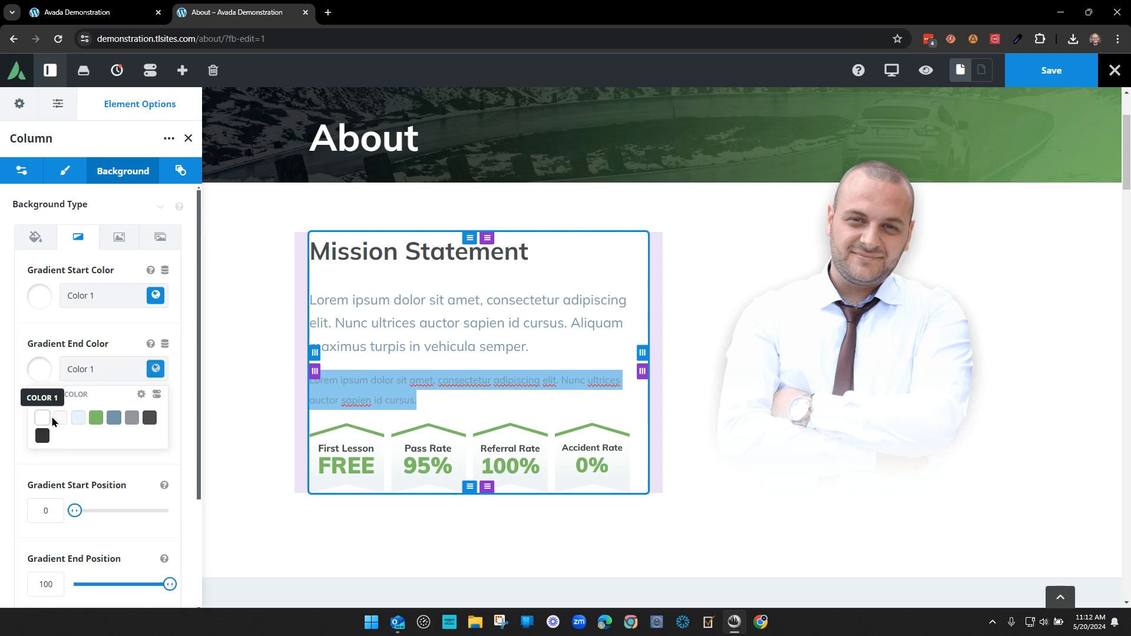
left_click(75, 331)
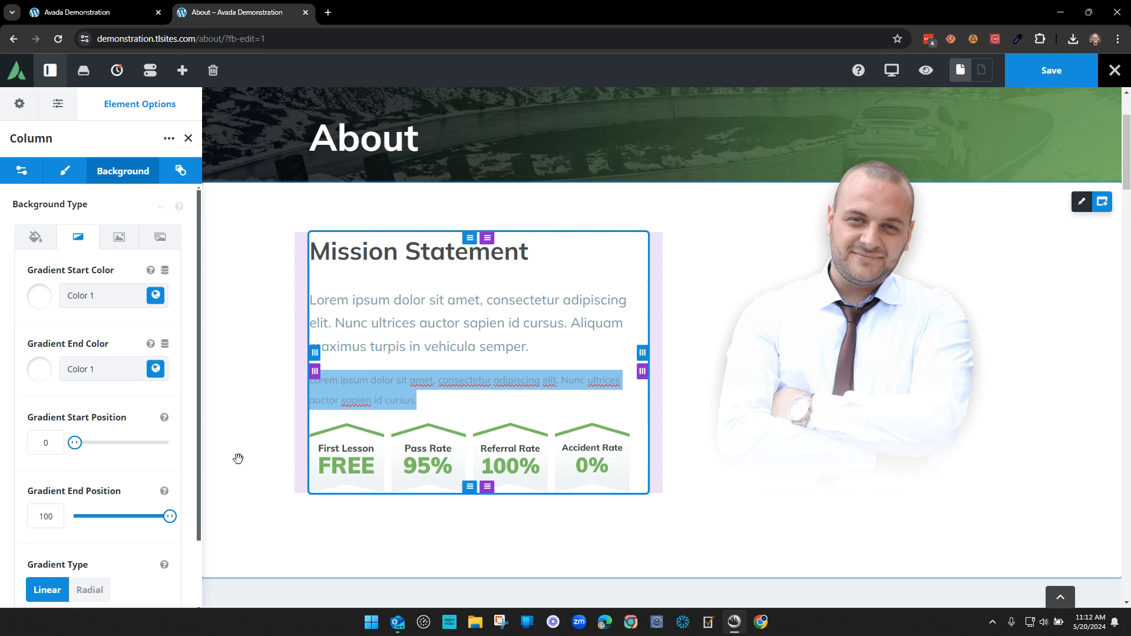
Step: Try adjusting the opacity of the column's gradient start and end colors, leaving both as custom #ffffff
left_click(40, 297)
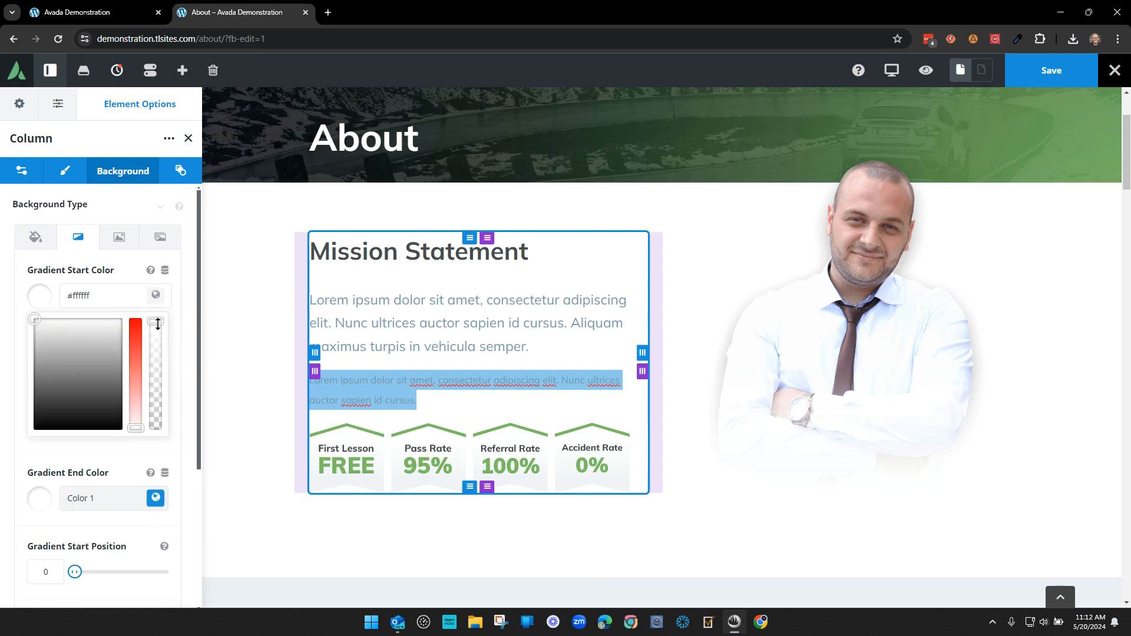
mouse_move(157, 323)
left_mouse_down()
mouse_move(156, 437)
mouse_move(156, 325)
left_mouse_up()
left_click_drag(161, 368, 156, 323)
left_click(89, 467)
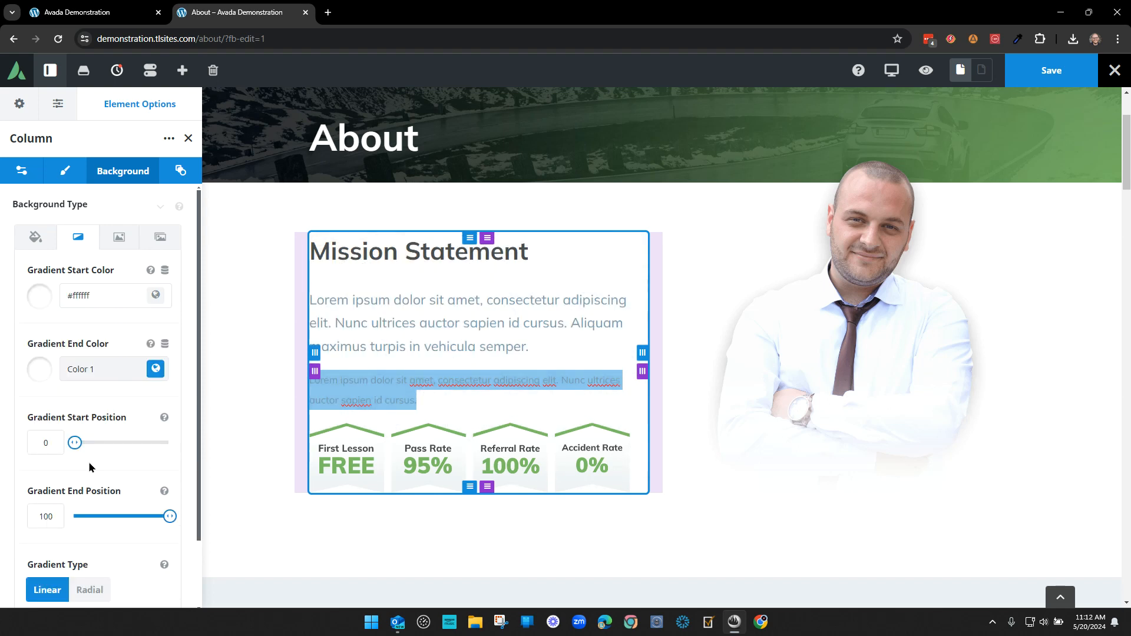
left_click(51, 370)
mouse_move(156, 396)
left_mouse_down()
mouse_move(156, 505)
mouse_move(153, 374)
left_mouse_up()
left_click(106, 298)
left_click(143, 361)
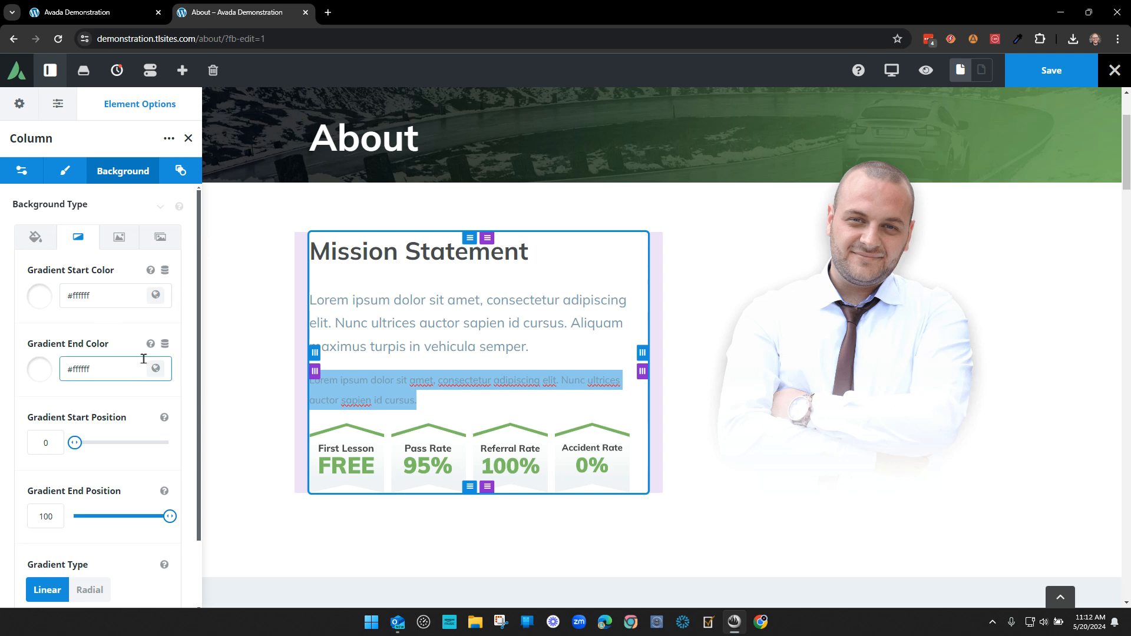
Step: Lower the Mission Statement column's gradient start color to rgba(255,255,255,0.6) and close the column options
left_click(41, 371)
left_click(40, 370)
left_click(46, 303)
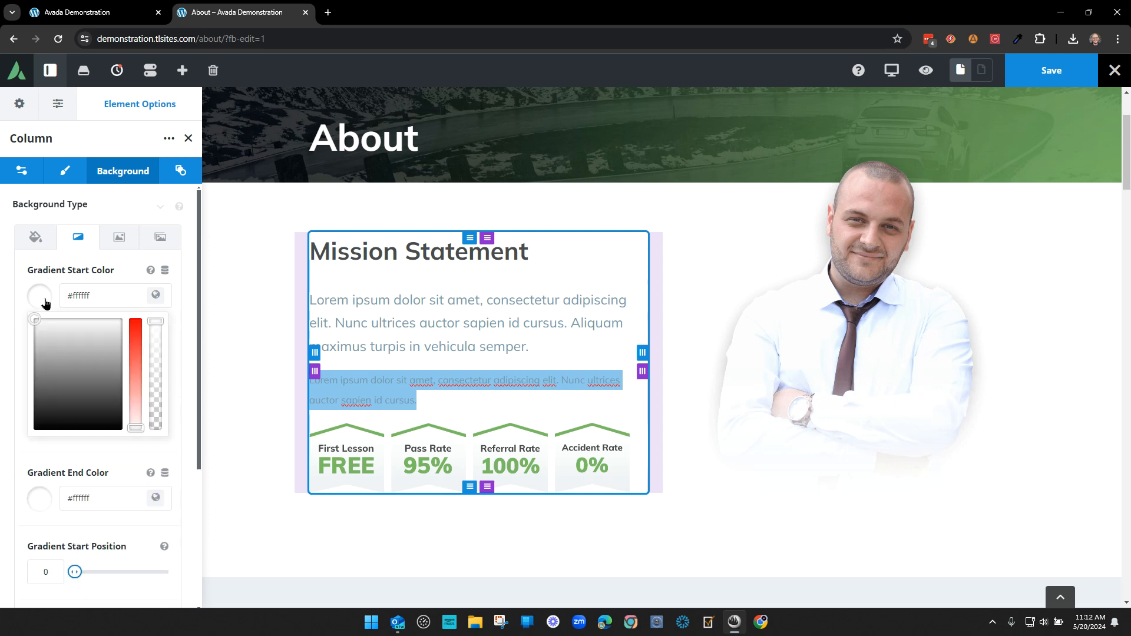
left_click_drag(153, 322, 161, 372)
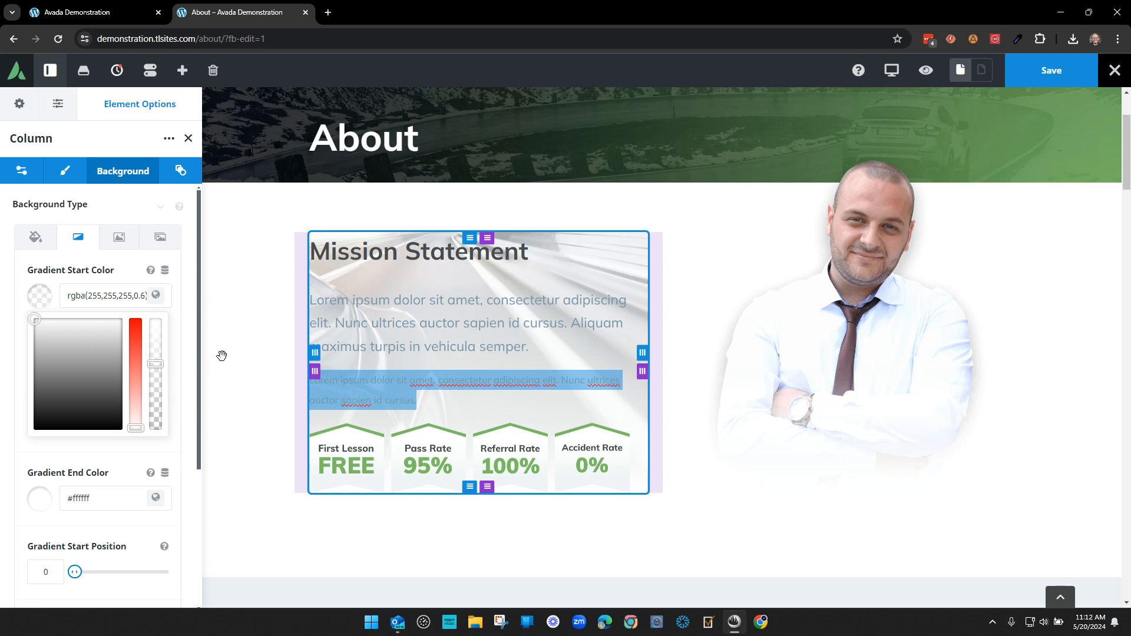
left_click(189, 139)
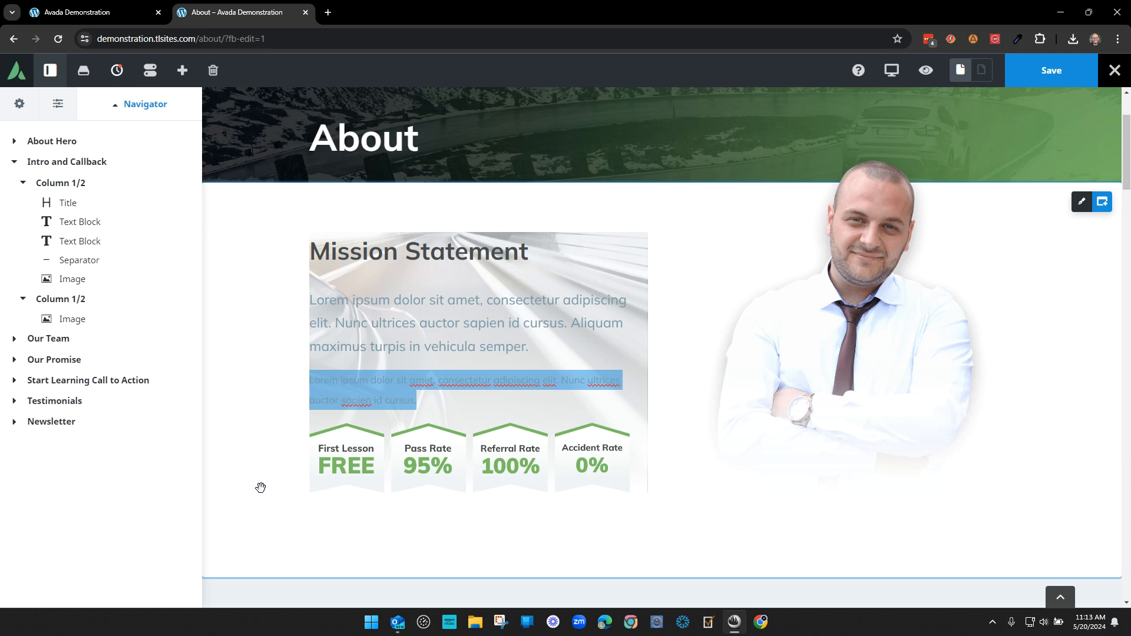
Step: Recolor the first Mission Statement paragraph to near-black #080a07
left_click(467, 330)
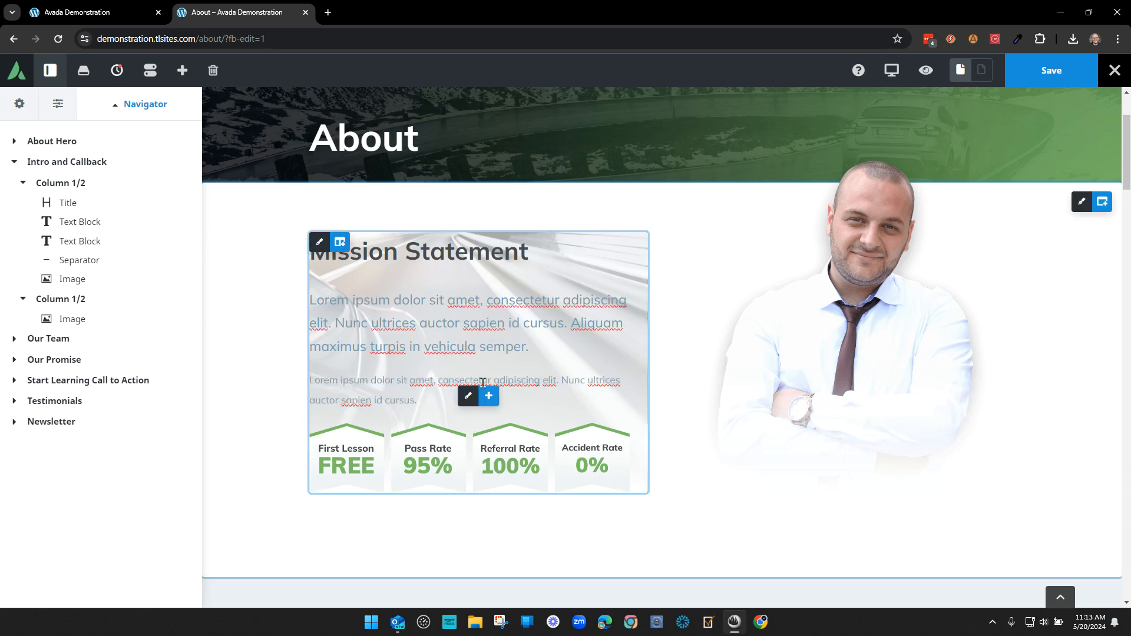
left_click_drag(533, 345, 321, 301)
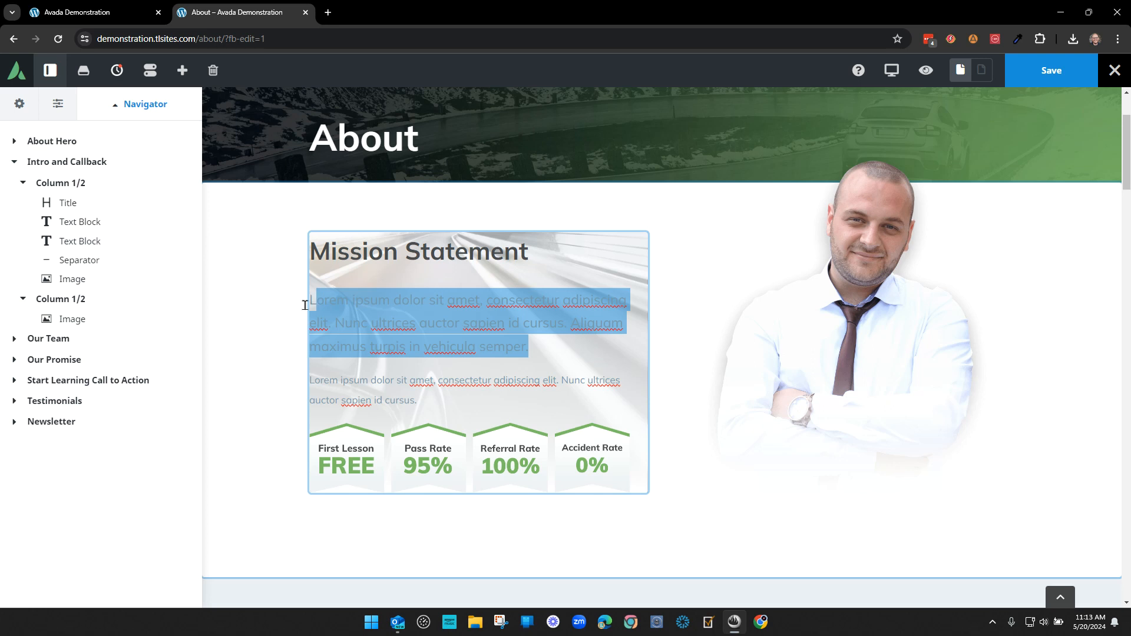
left_click(456, 324)
left_click_drag(533, 349, 312, 295)
left_click(407, 272)
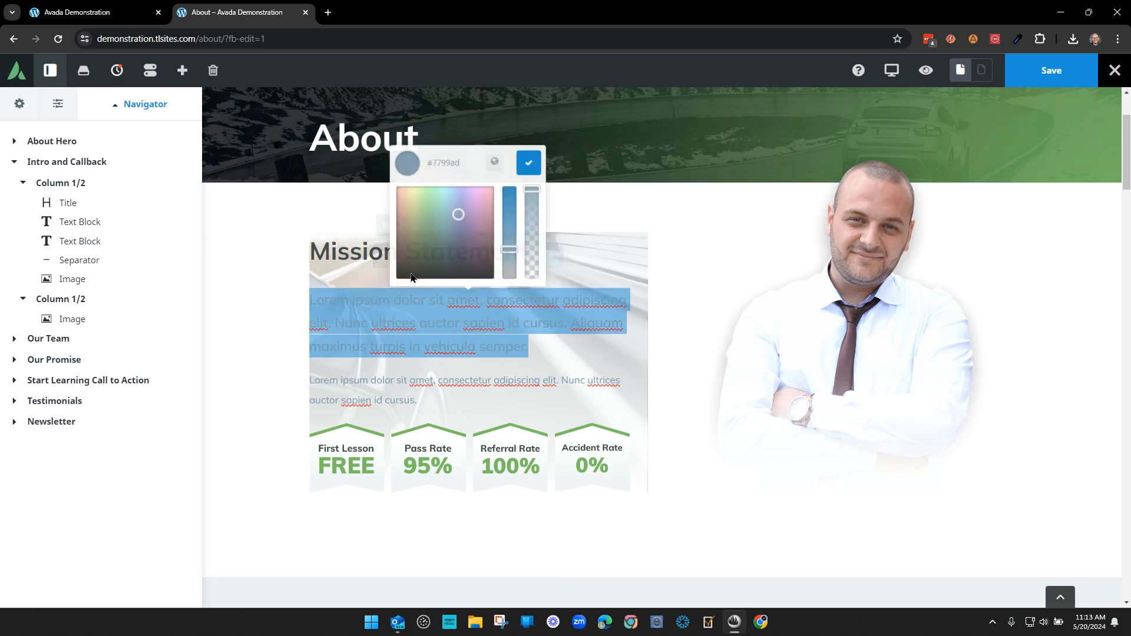
left_click(424, 269)
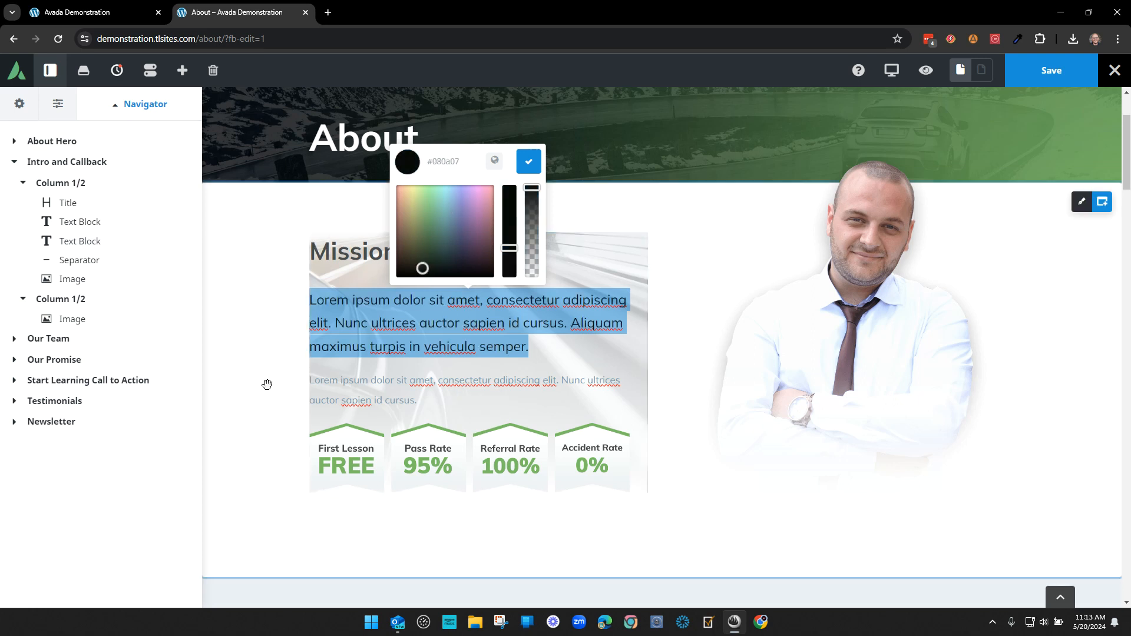
left_click(358, 401)
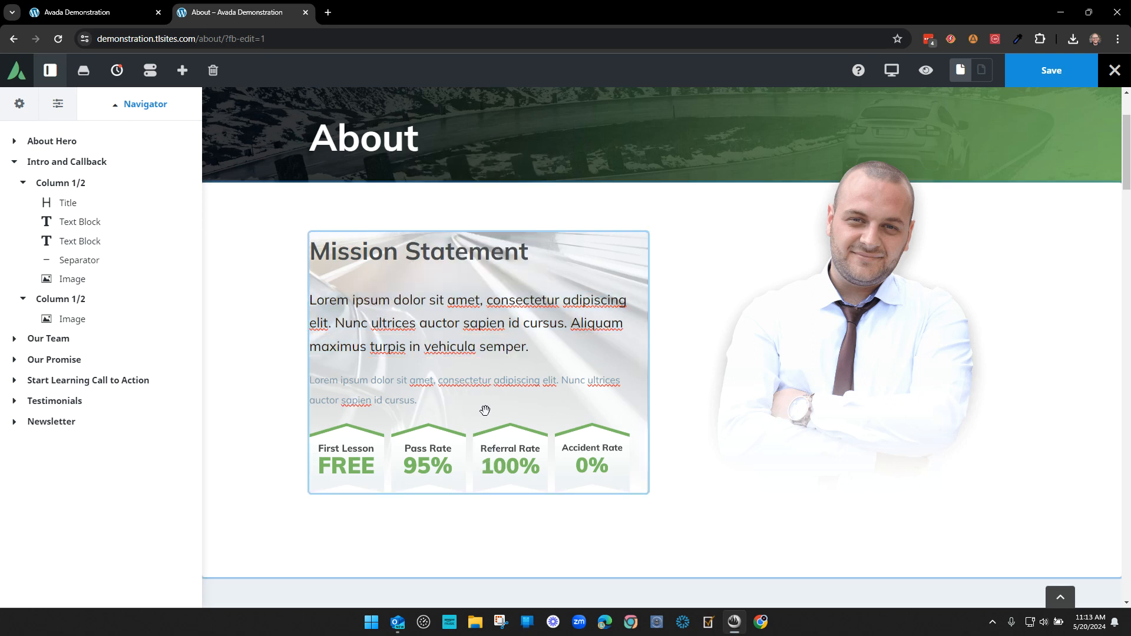
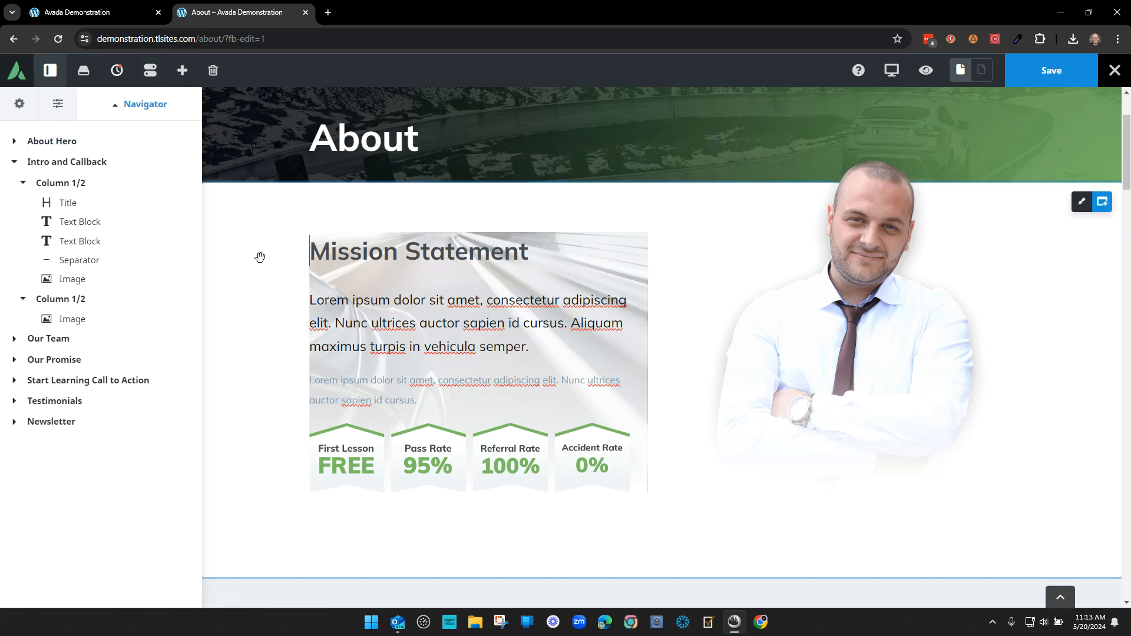
Step: Revert the page to the Start state in the edit history, discarding the column background and text edits
mouse_move(123, 79)
left_click(164, 389)
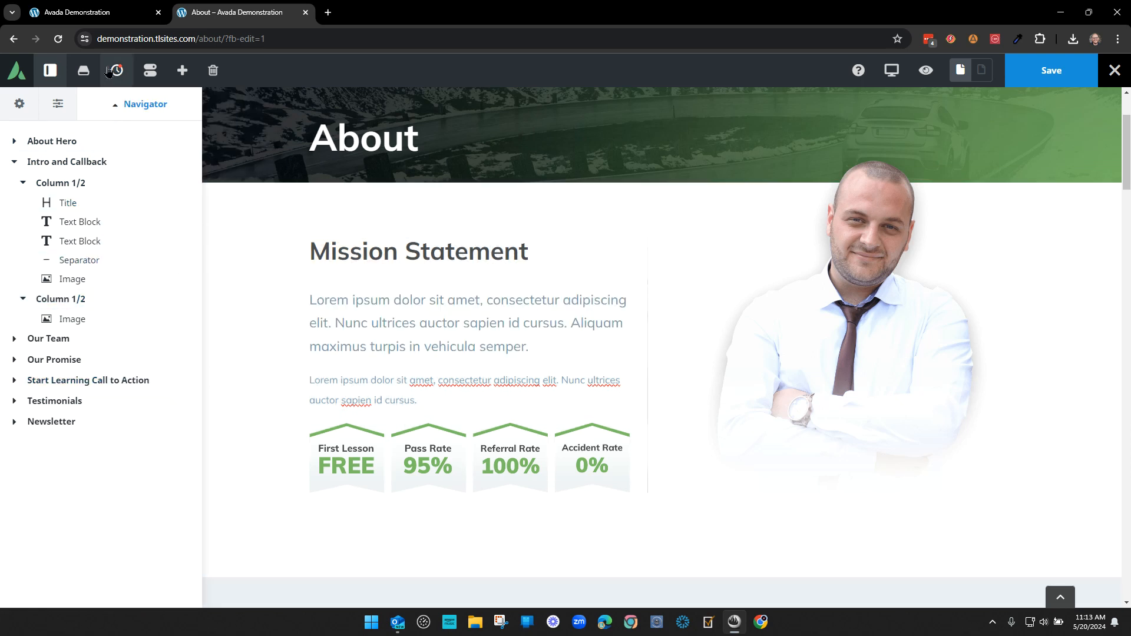
mouse_move(117, 70)
scroll(180, 579, "down", 2)
left_click(180, 582)
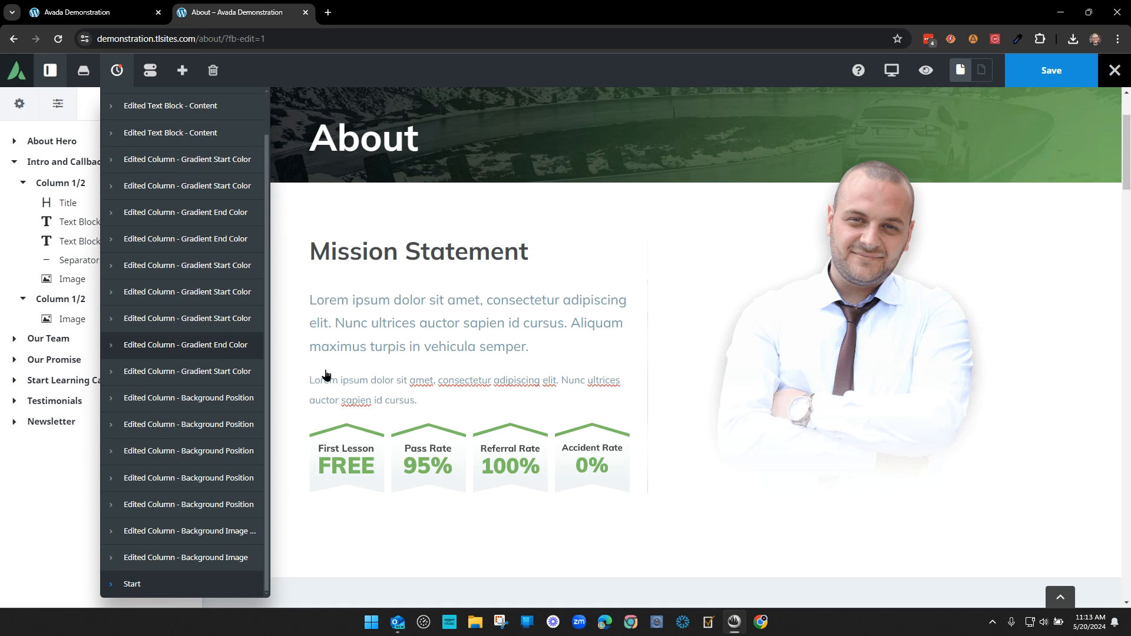
Step: Locate the Image element in the first instructor card of the Our Team container and review its options
scroll(248, 305, "down", 8)
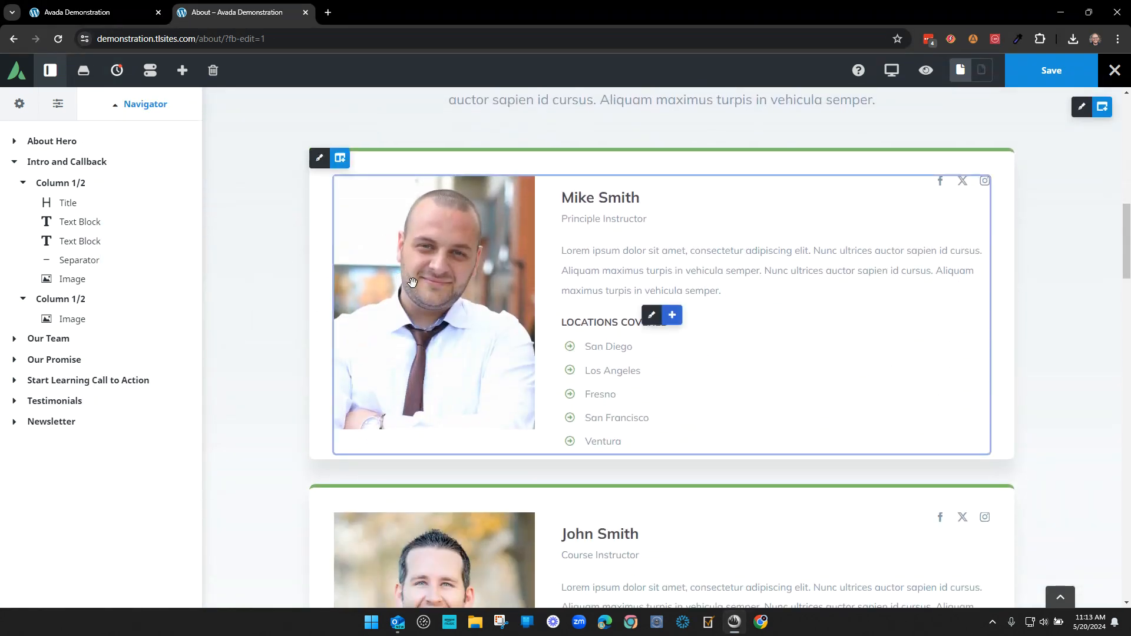
left_click(14, 161)
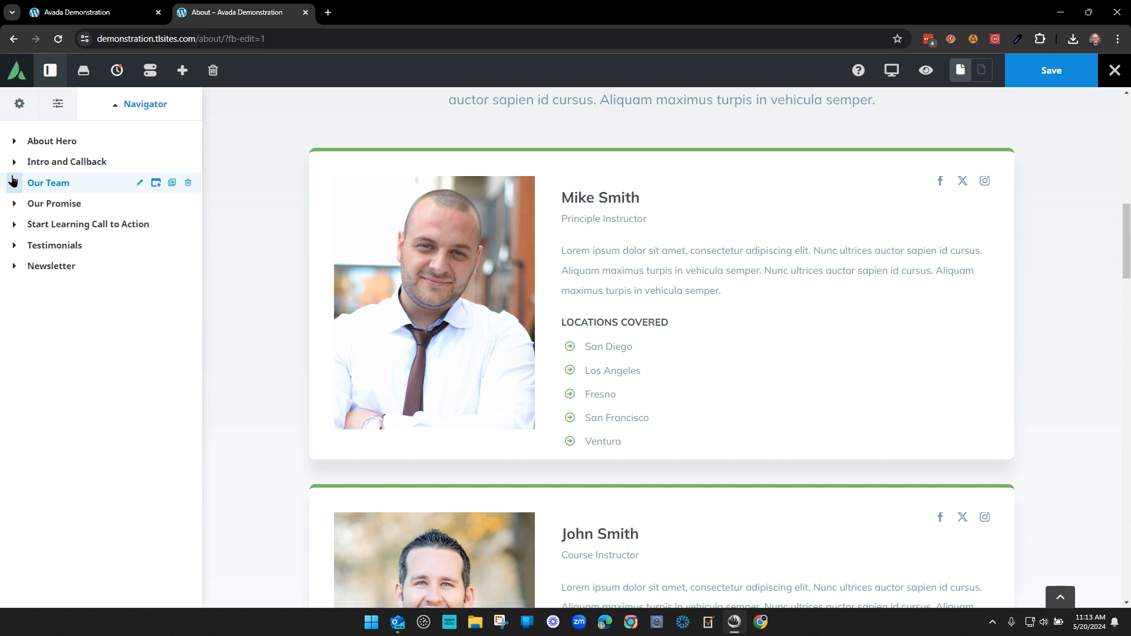
left_click(14, 182)
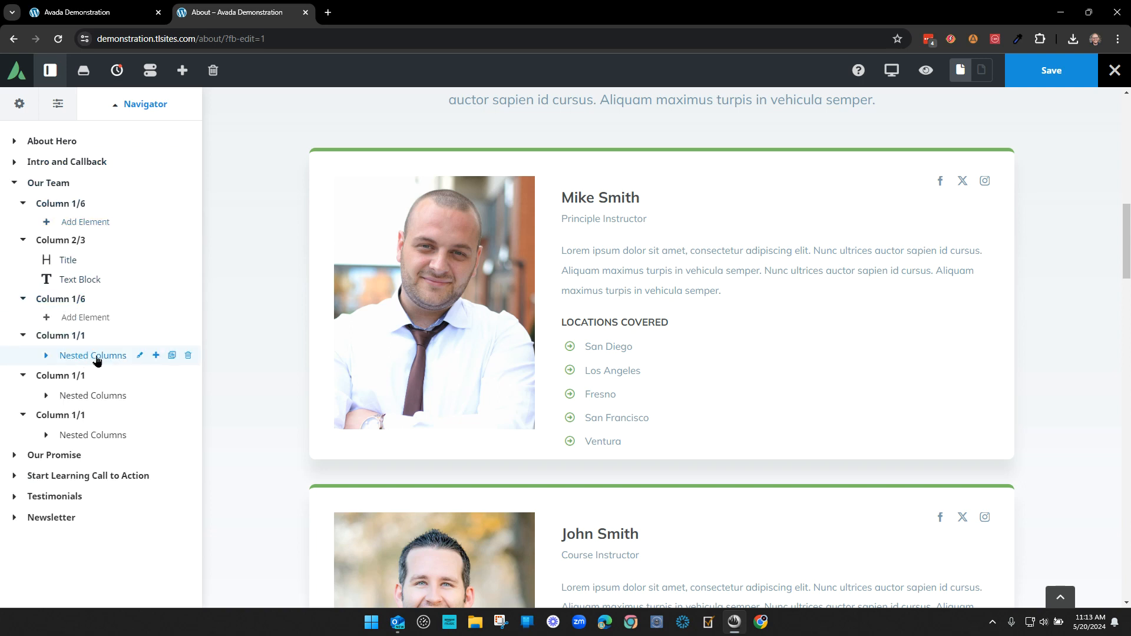
left_click(46, 355)
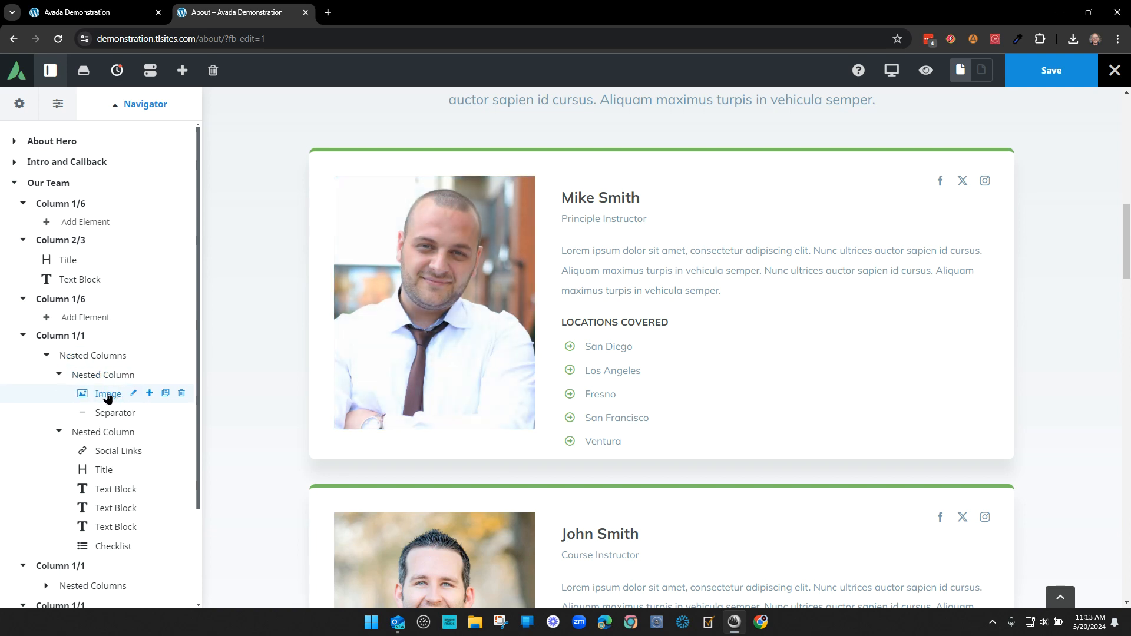
left_click(135, 394)
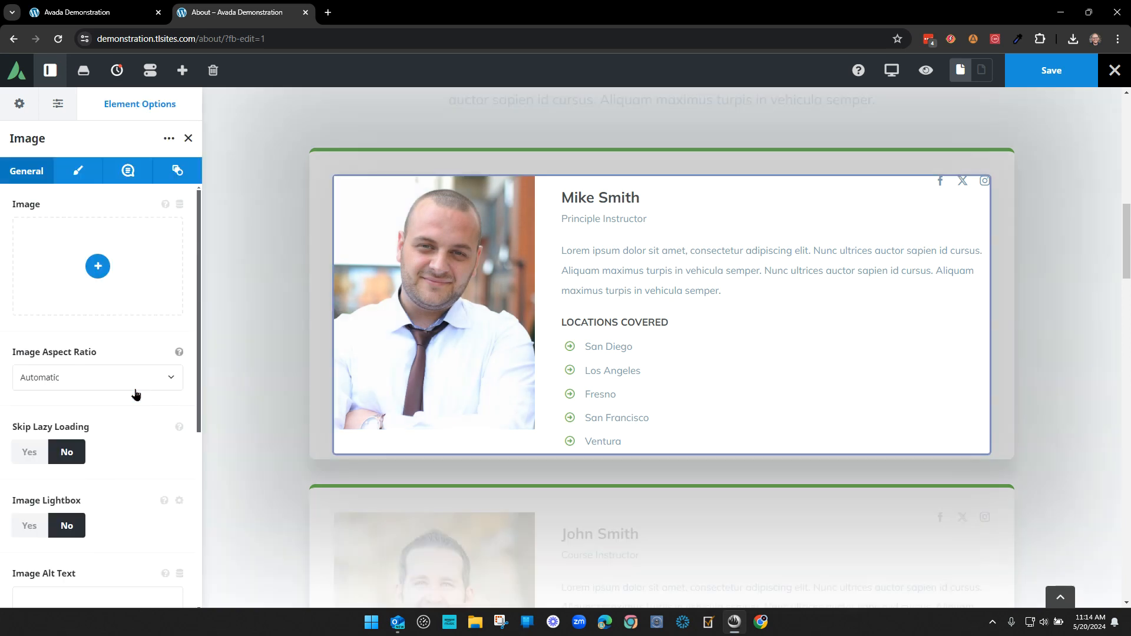
scroll(112, 483, "down", 3)
scroll(110, 479, "up", 3)
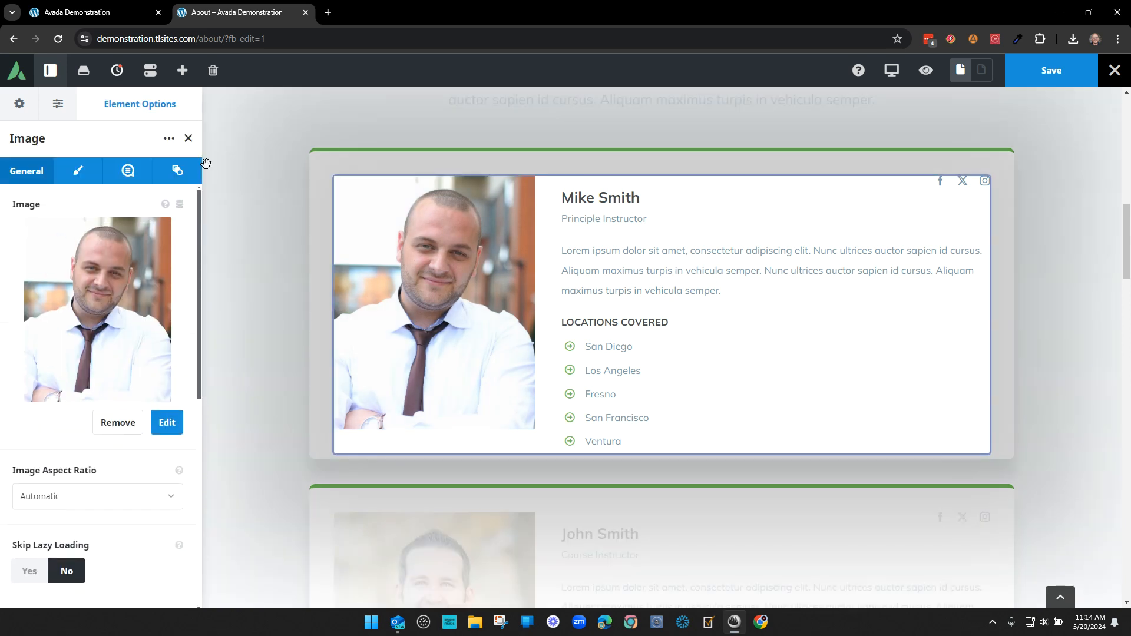
left_click(188, 139)
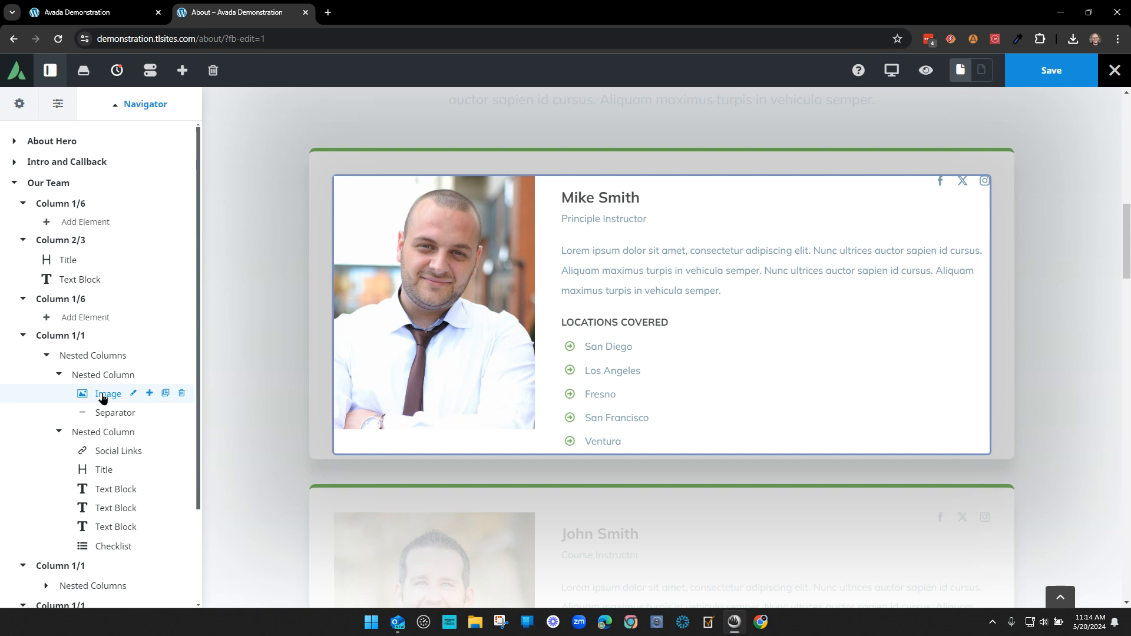
Step: Delete the Image element from the first instructor card and set the same portrait as its nested column's background image
left_click(181, 395)
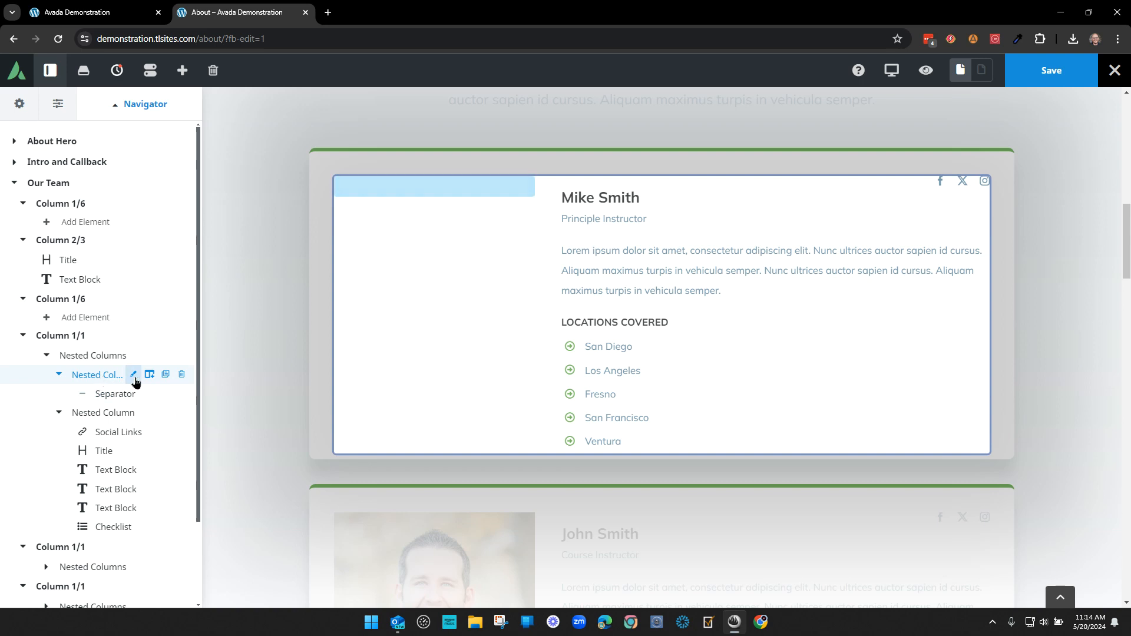
left_click(134, 377)
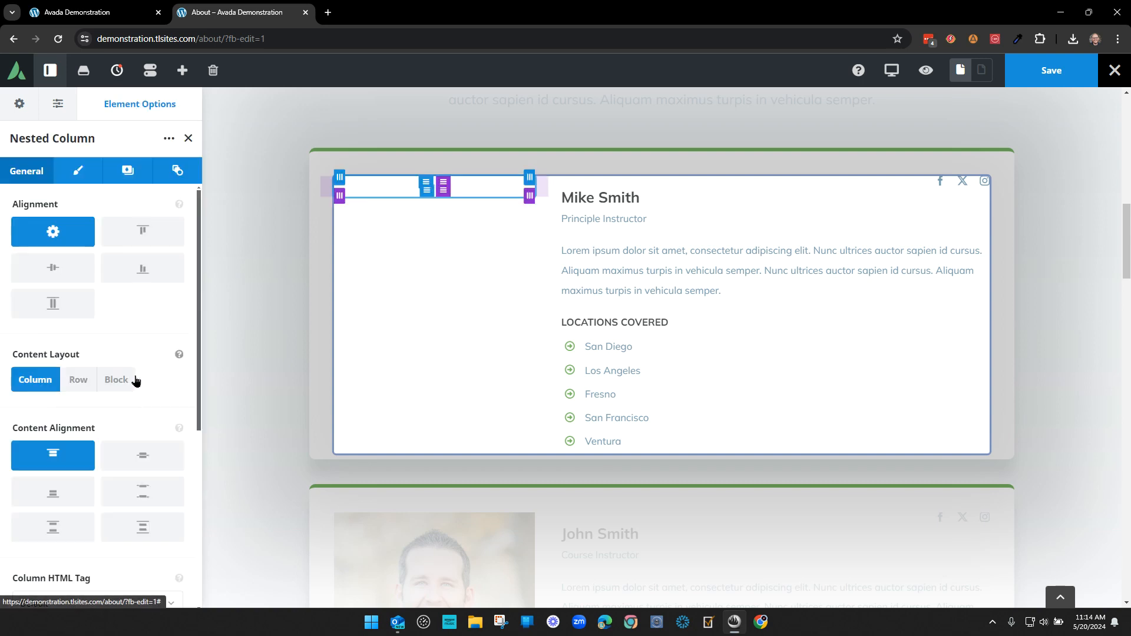
left_click(122, 171)
left_click(125, 238)
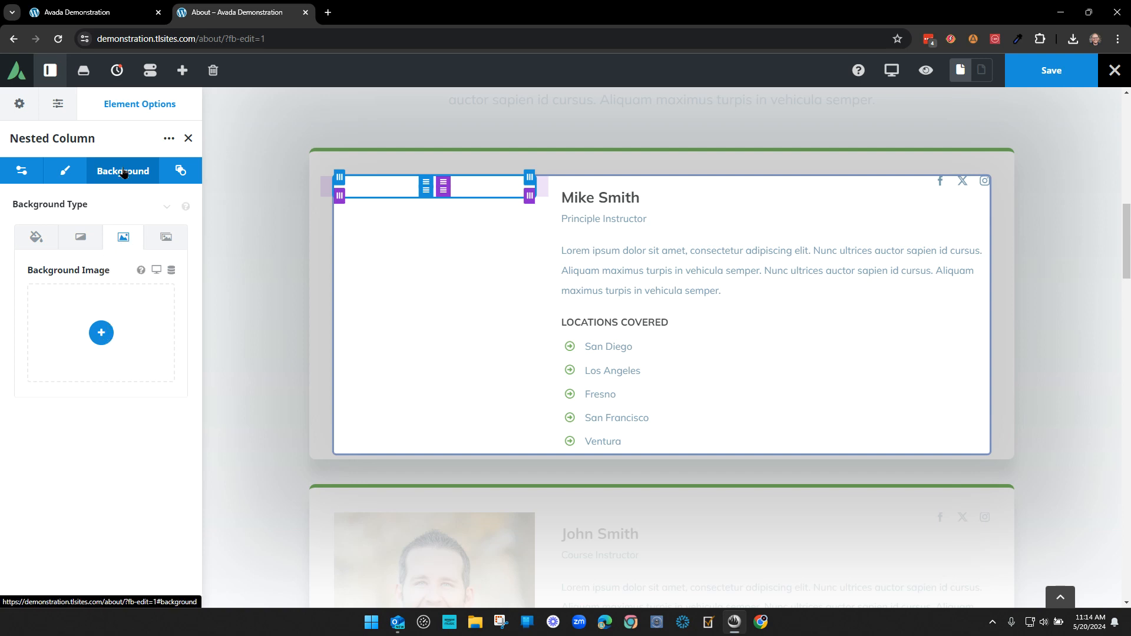
left_click(102, 333)
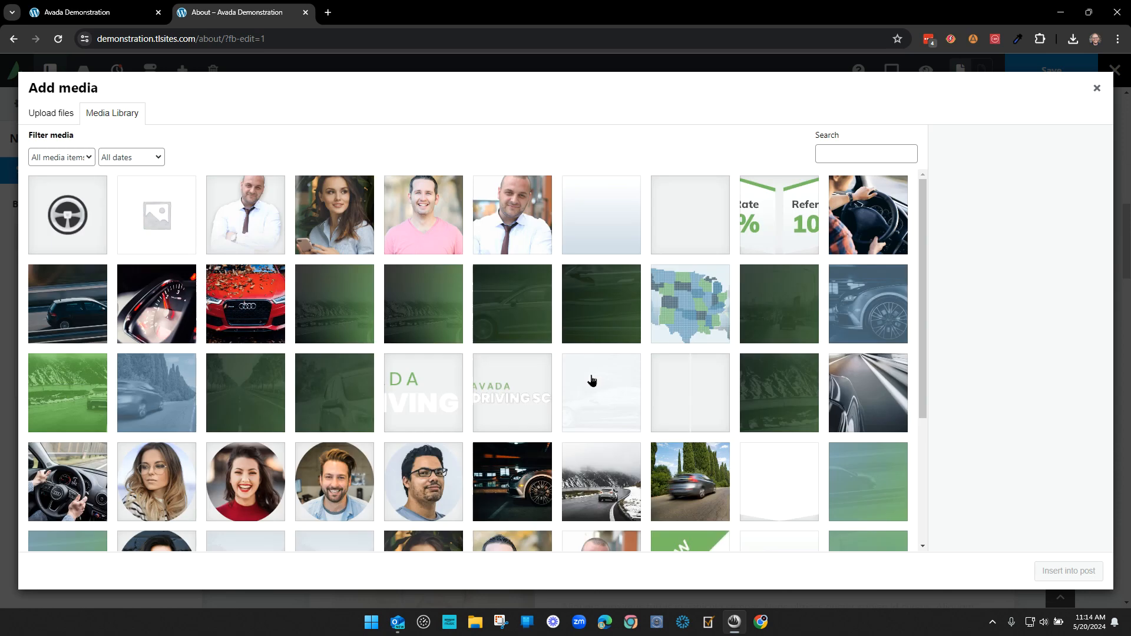
scroll(470, 378, "down", 3)
scroll(482, 307, "up", 3)
left_click(510, 228)
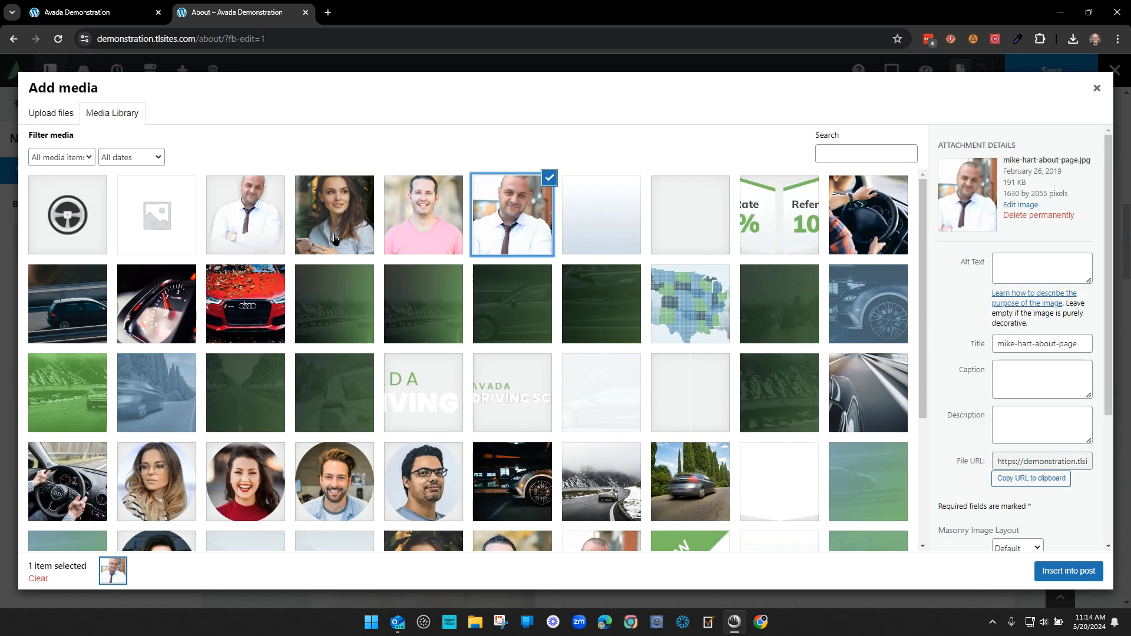
left_click(1067, 571)
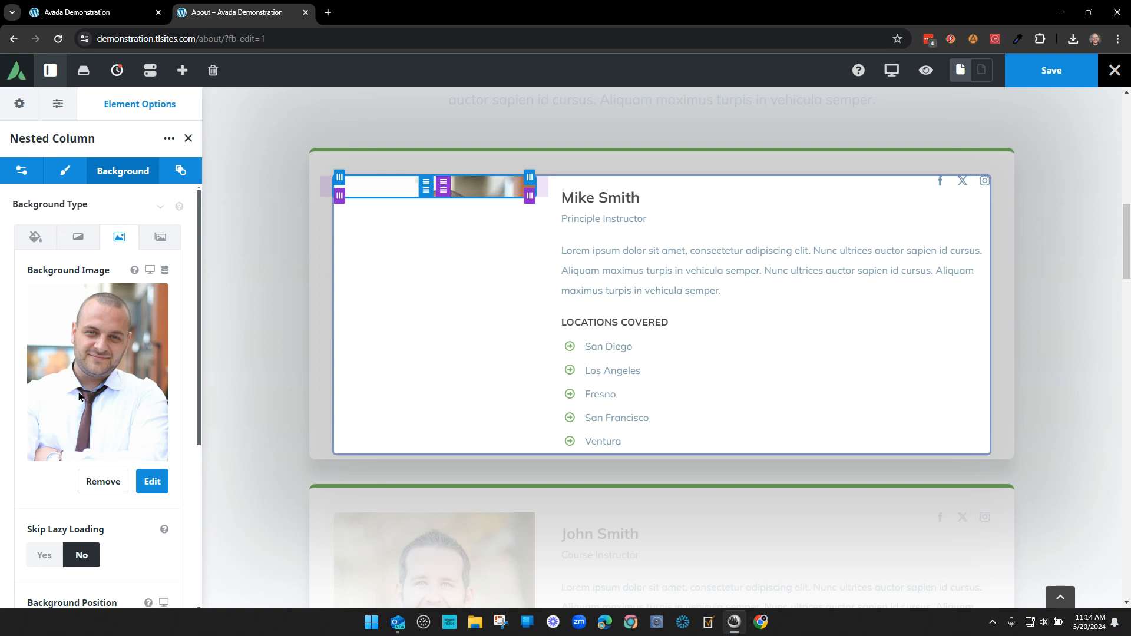
Step: Set the nested column's alignment to Stretch and check its background image against the card
scroll(79, 396, "down", 3)
scroll(113, 406, "up", 3)
left_click(22, 171)
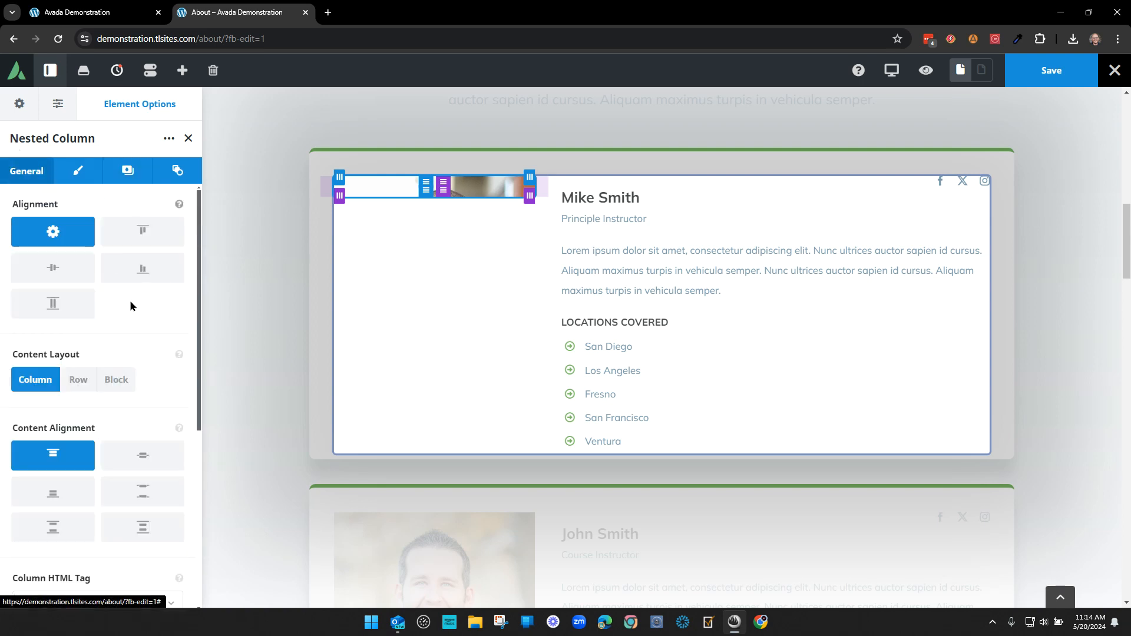
left_click(52, 304)
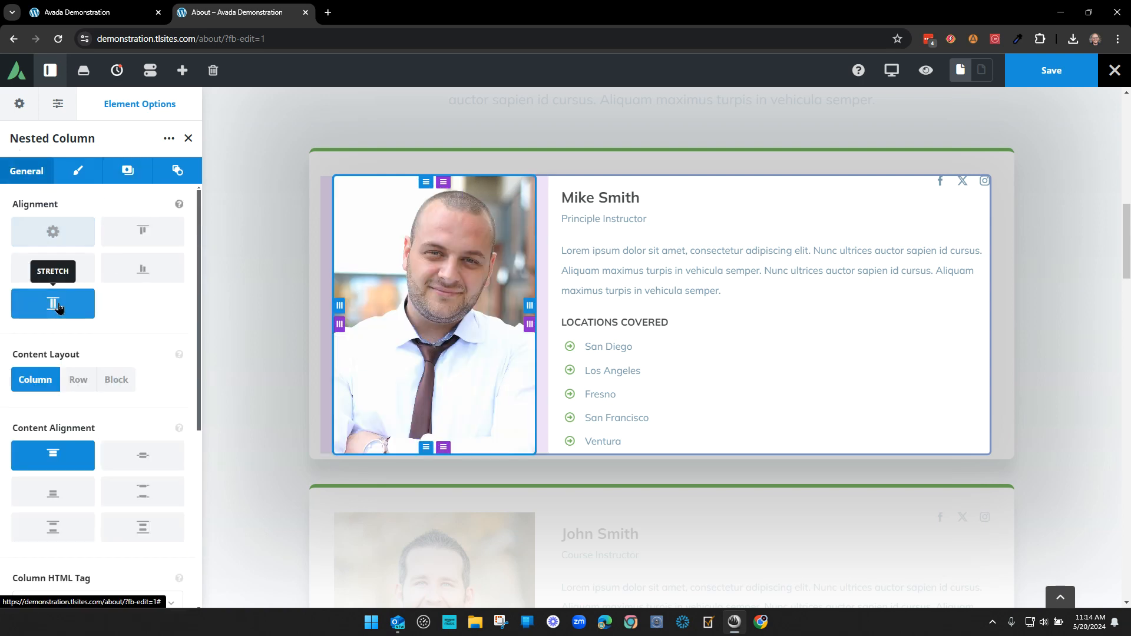
left_click(126, 172)
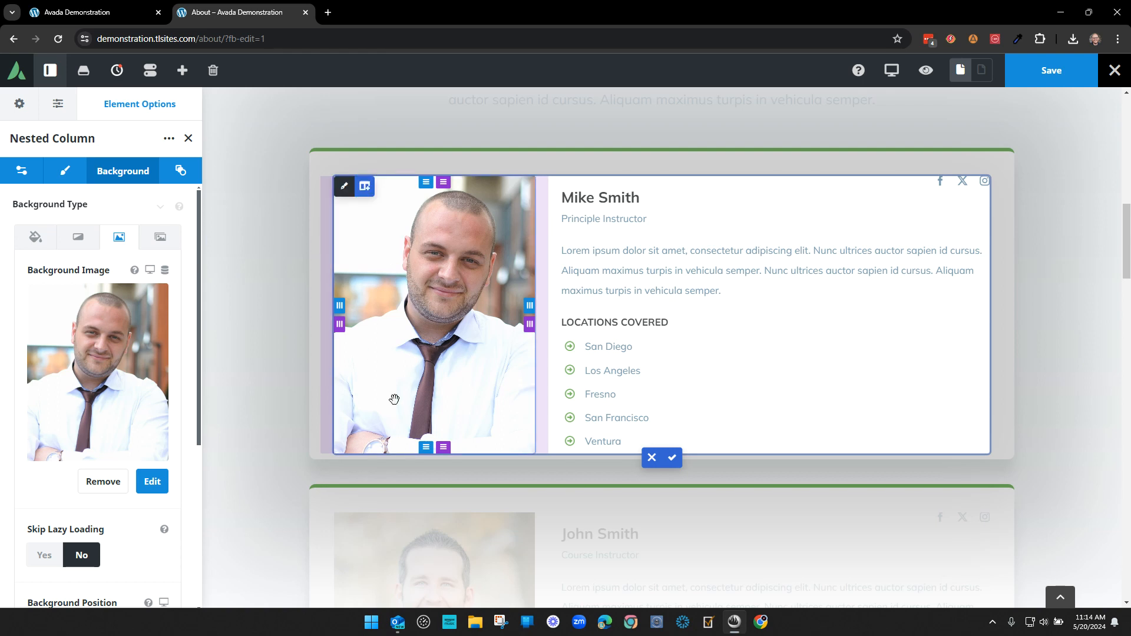
Step: Close the nested column options, expand the second instructor card's nested columns, and finish editing the first card's nested columns
left_click(188, 139)
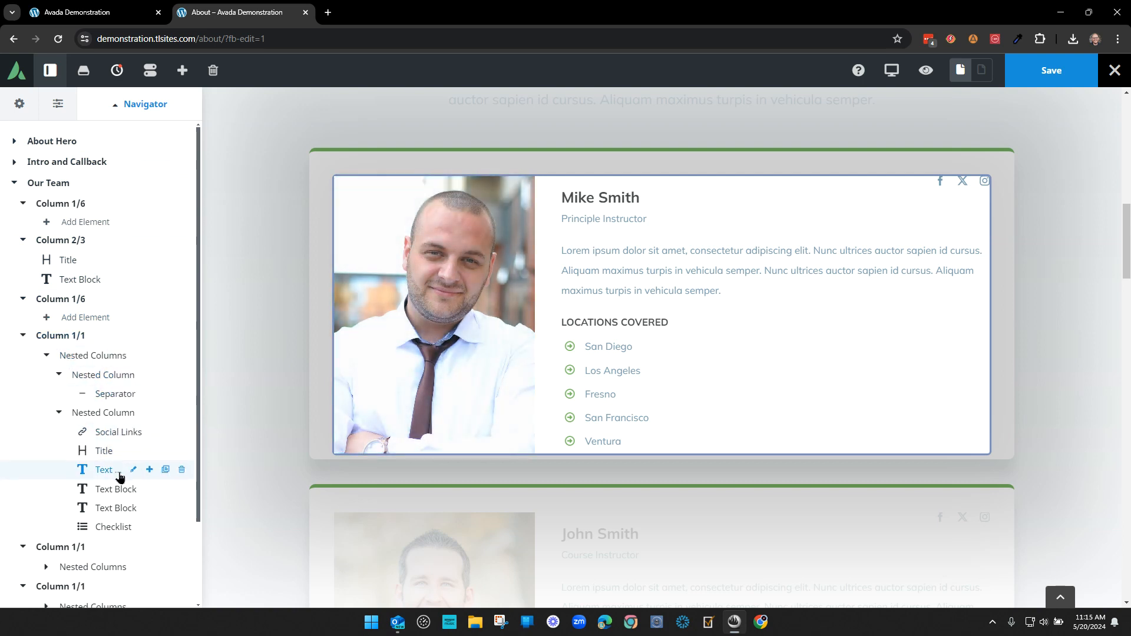
left_click(46, 566)
scroll(106, 436, "down", 3)
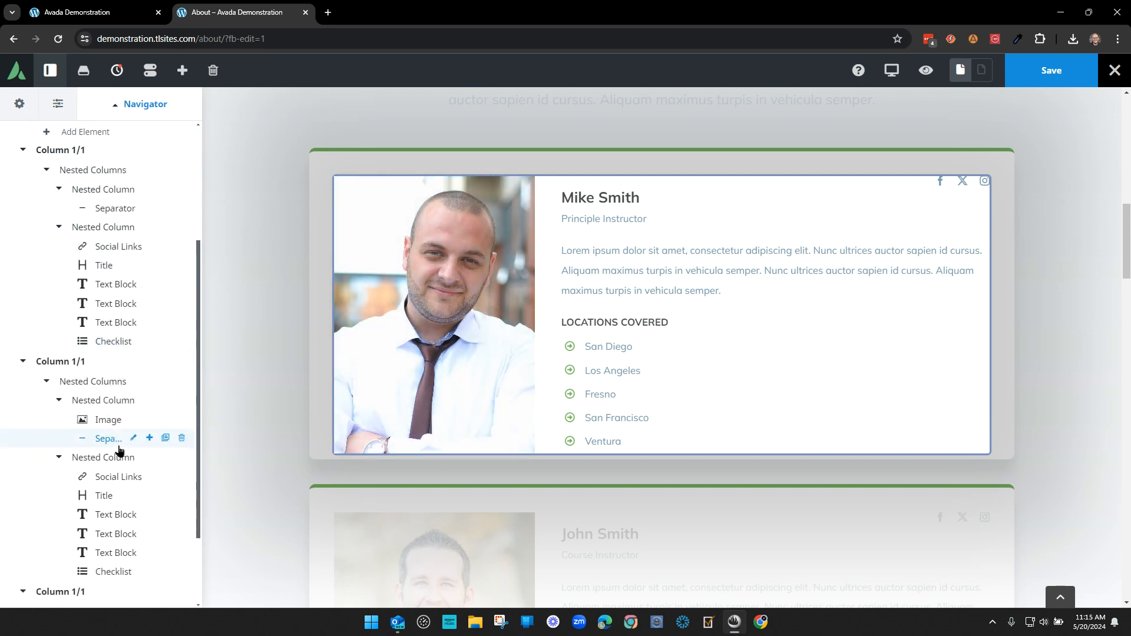
scroll(116, 292, "up", 1)
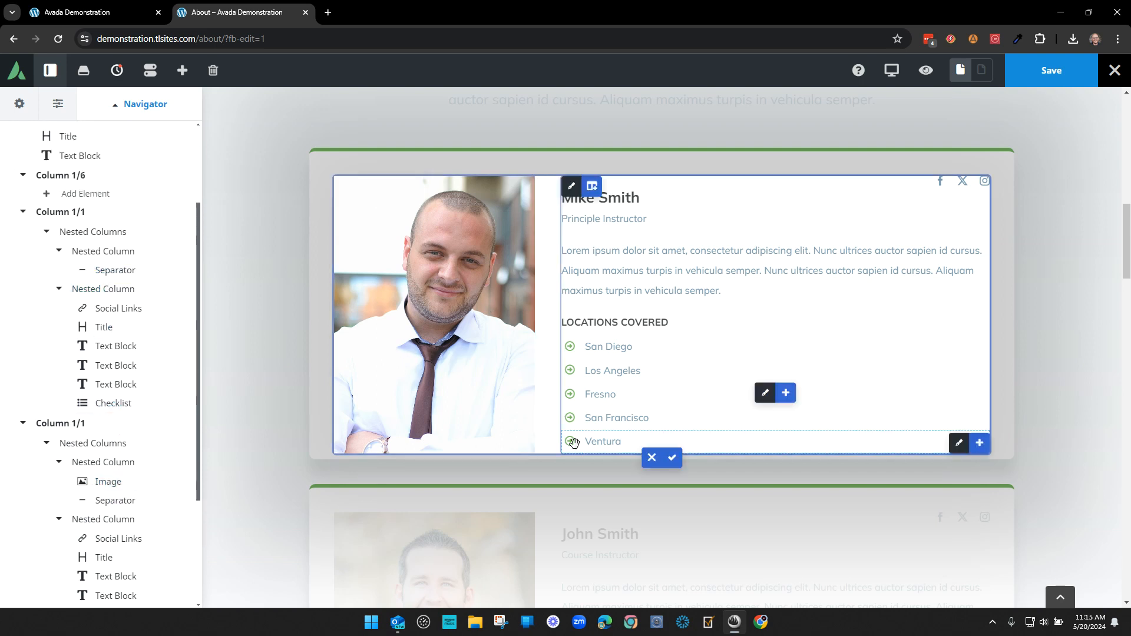
left_click(675, 457)
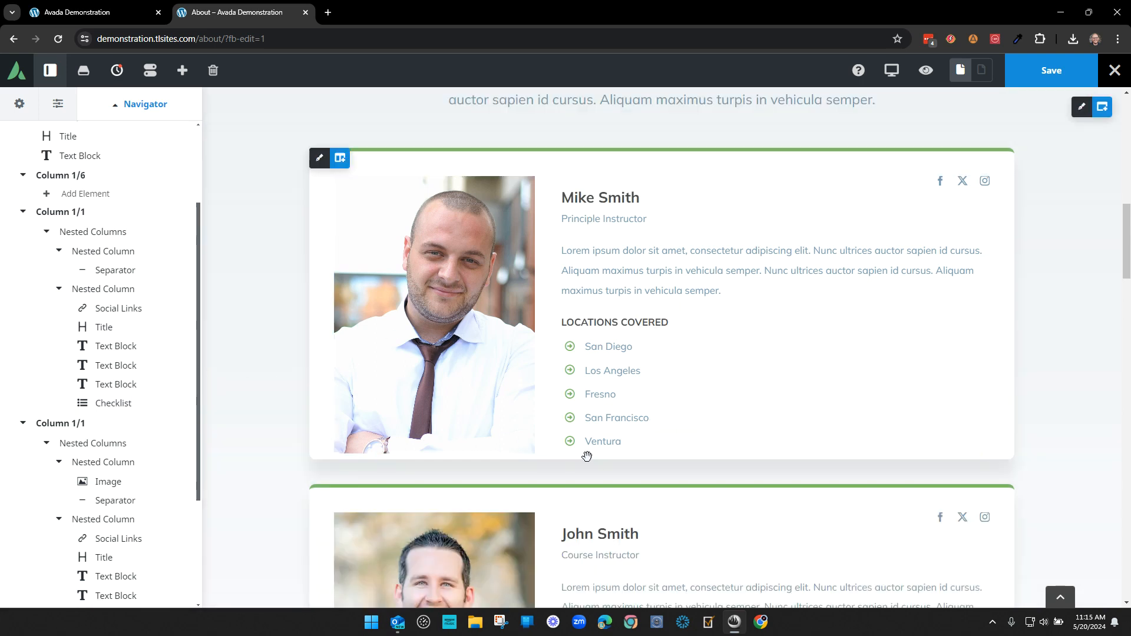
Step: Compare the second instructor card's Image element with the first card's background-image column
scroll(547, 513, "down", 4)
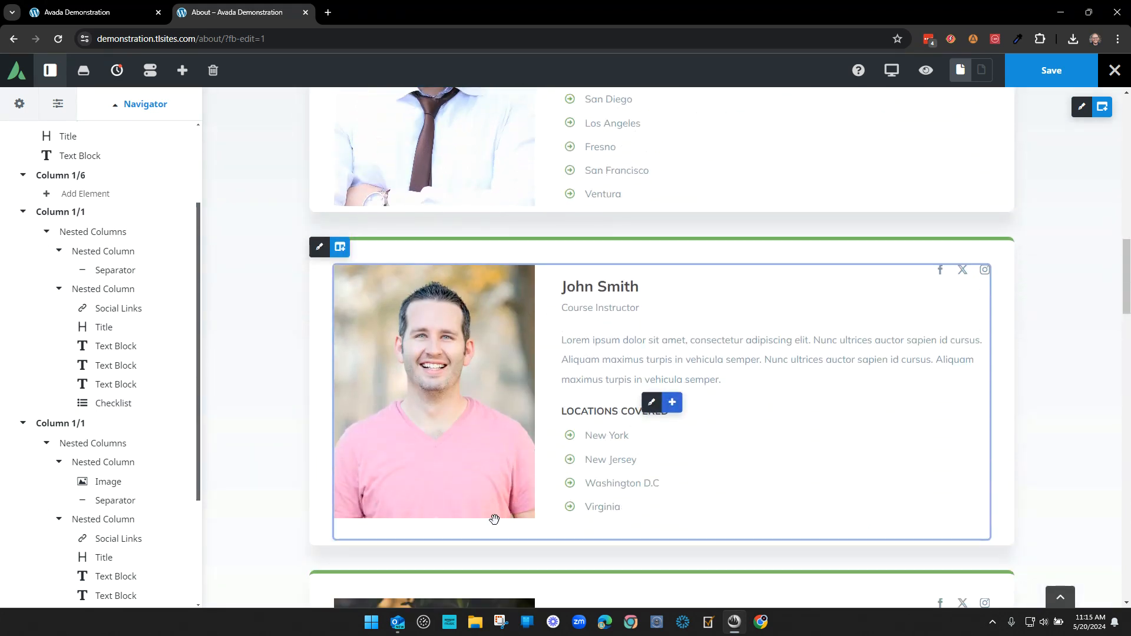
scroll(494, 519, "up", 4)
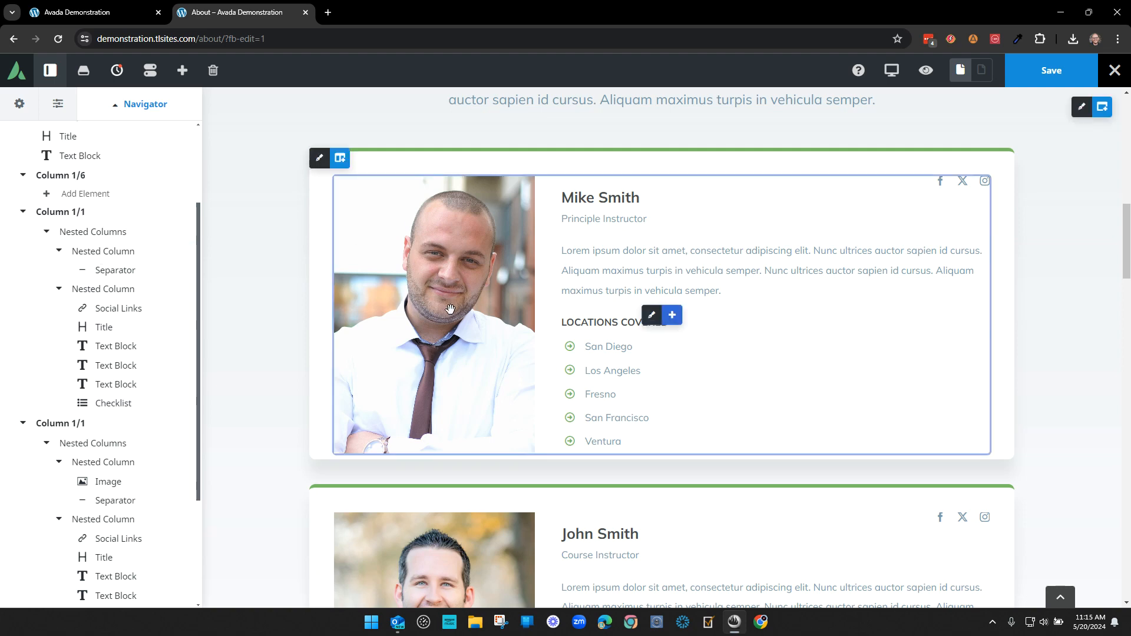
left_click(106, 481)
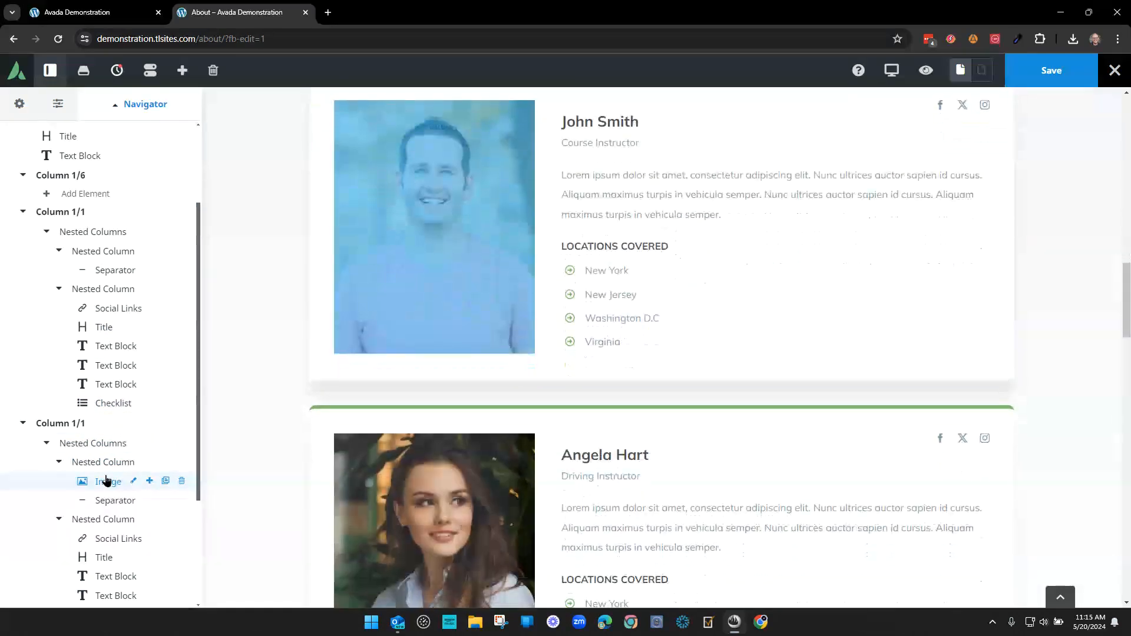
scroll(379, 277, "up", 7)
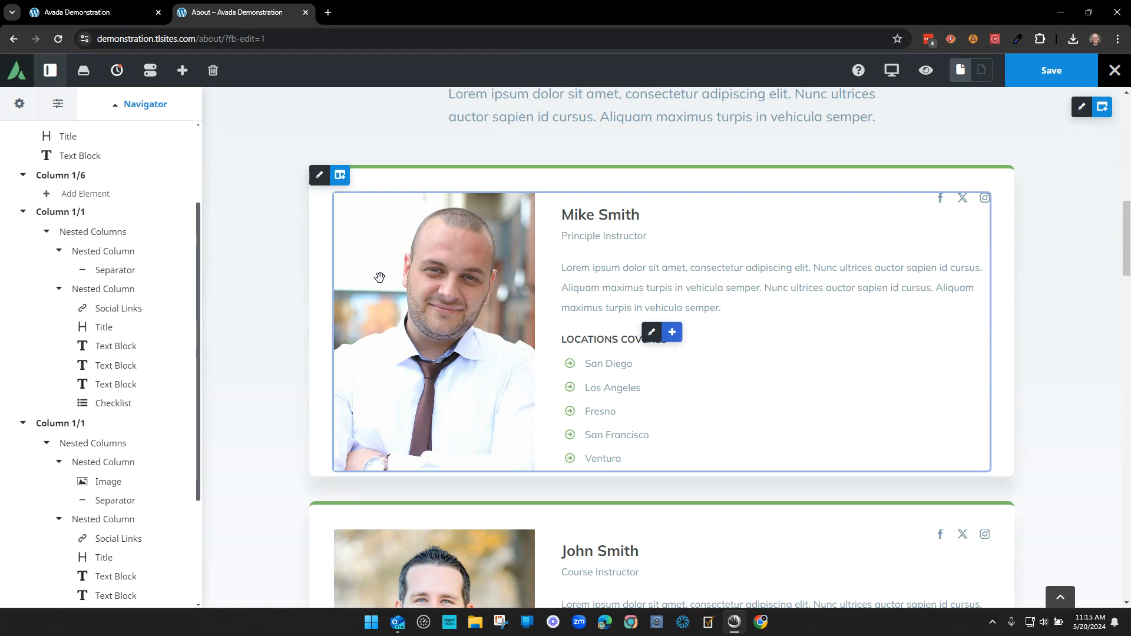
Step: Collapse the page structure tree, find the Our Promise container in it and open that container's options
left_click(125, 78)
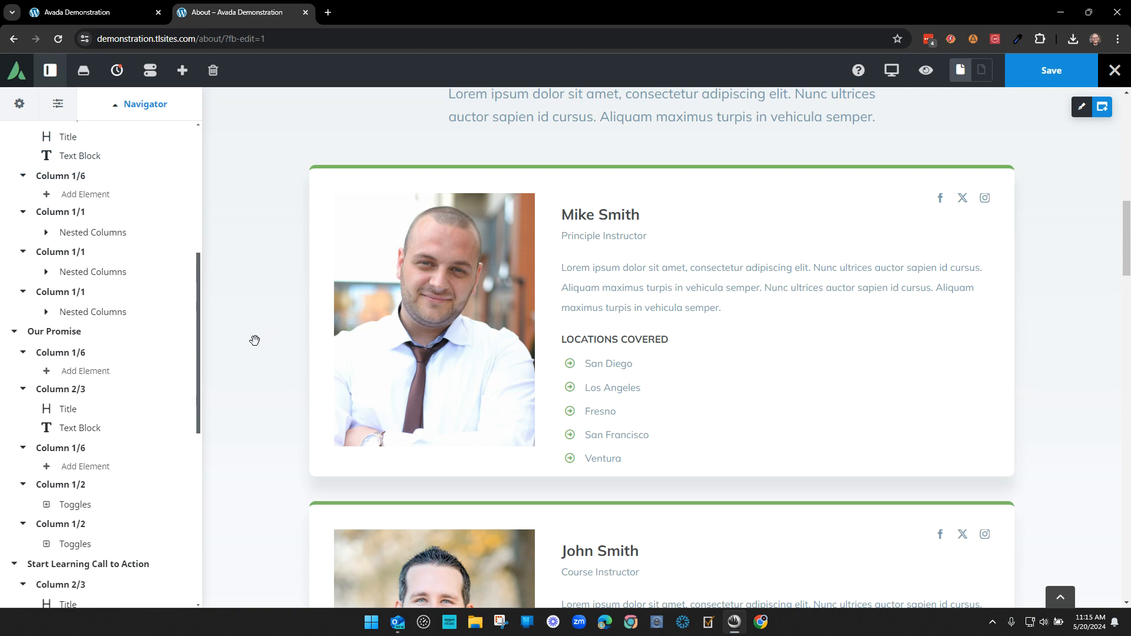
scroll(254, 340, "down", 15)
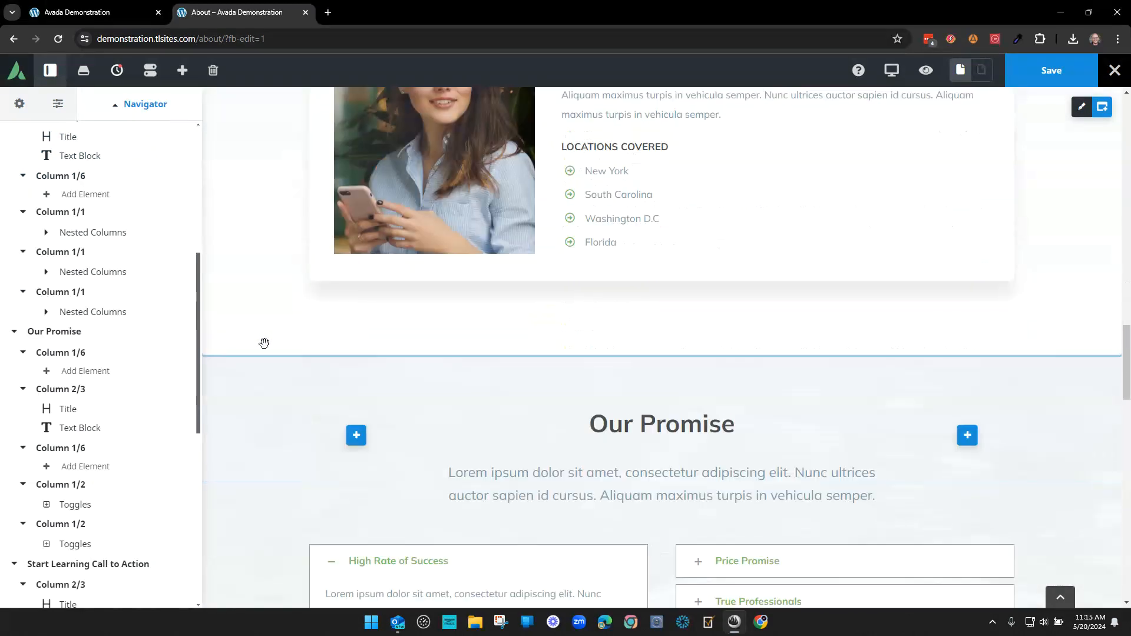
scroll(264, 342, "down", 3)
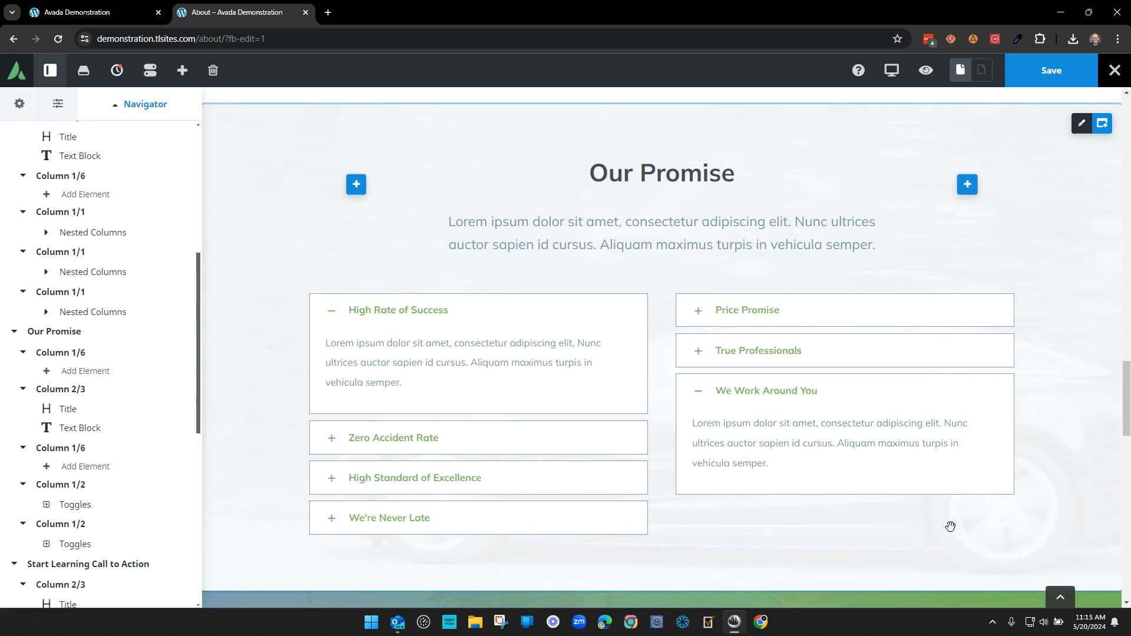
left_click(116, 107)
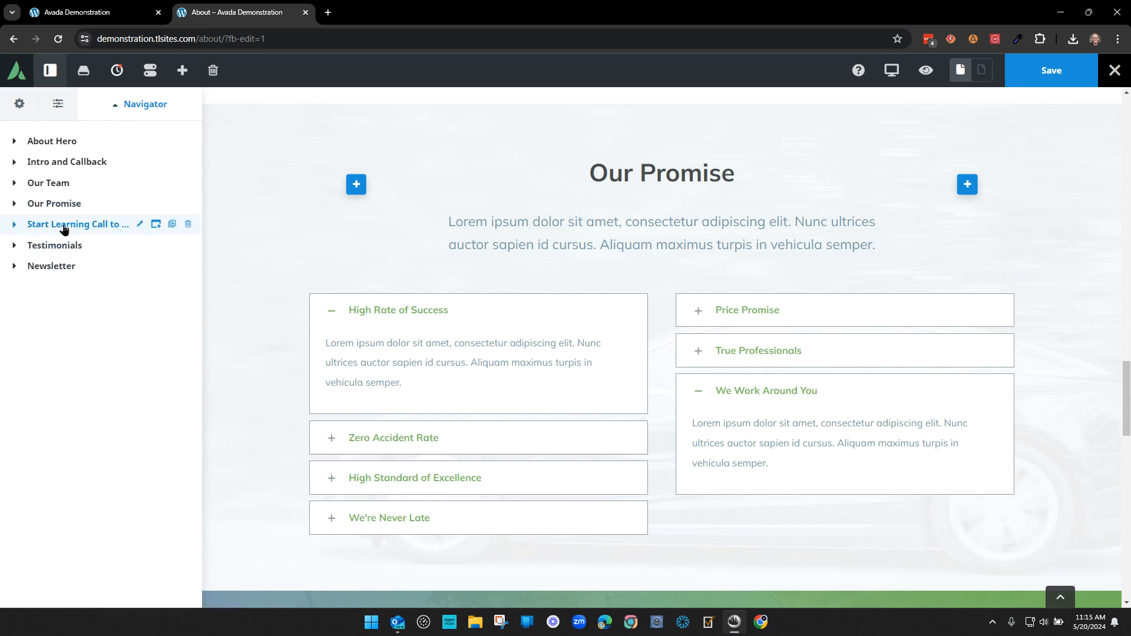
left_click(64, 228)
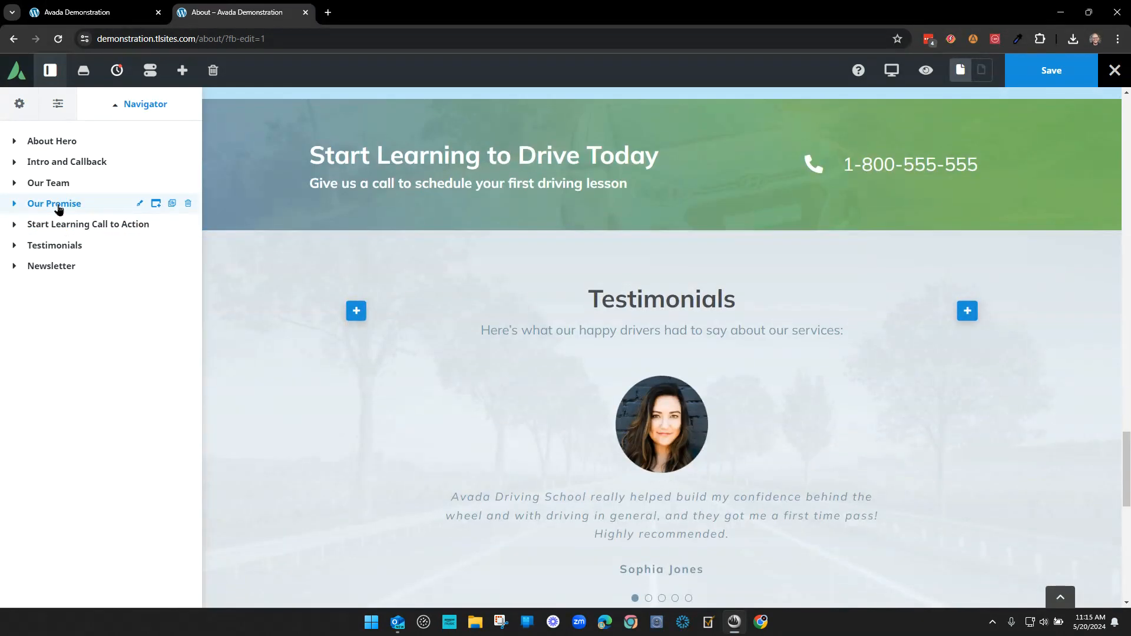
left_click(57, 205)
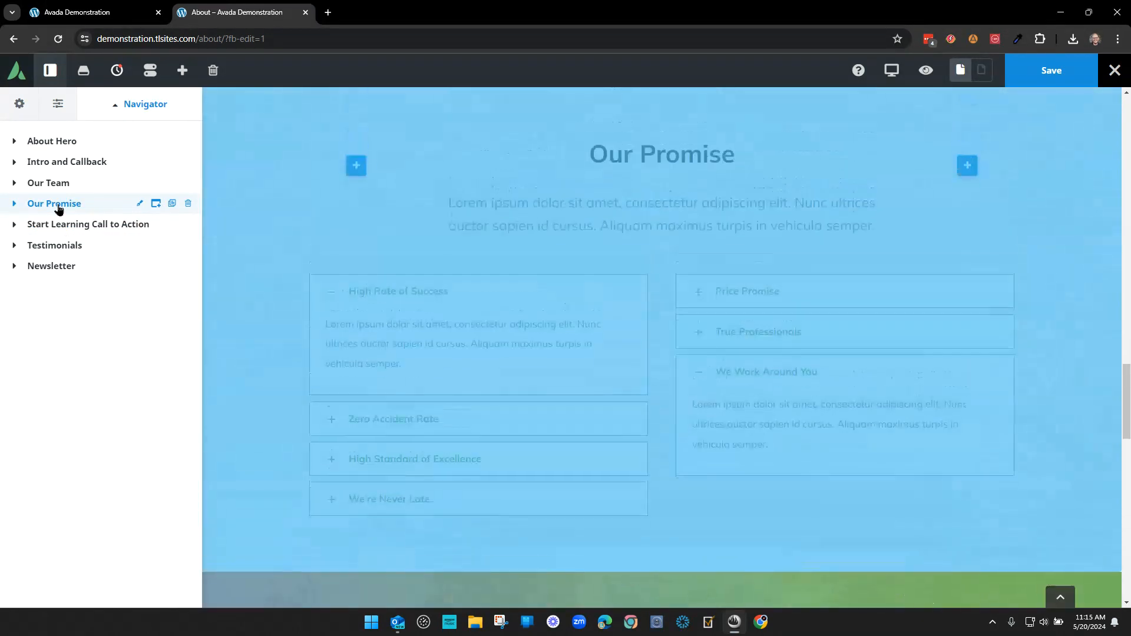
left_click(14, 205)
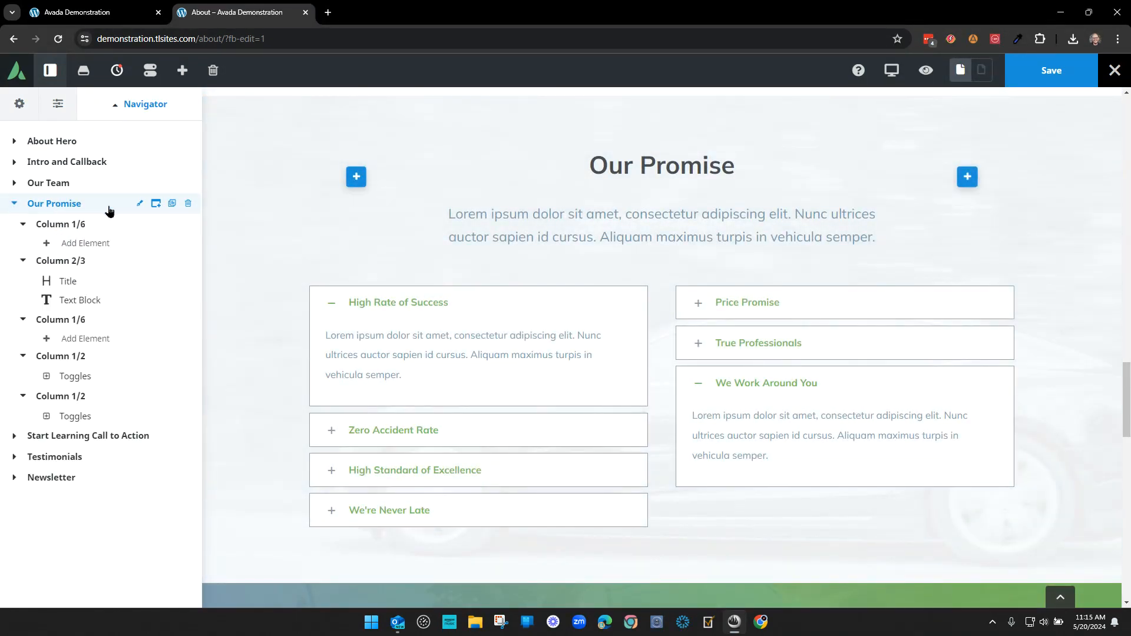
left_click(140, 203)
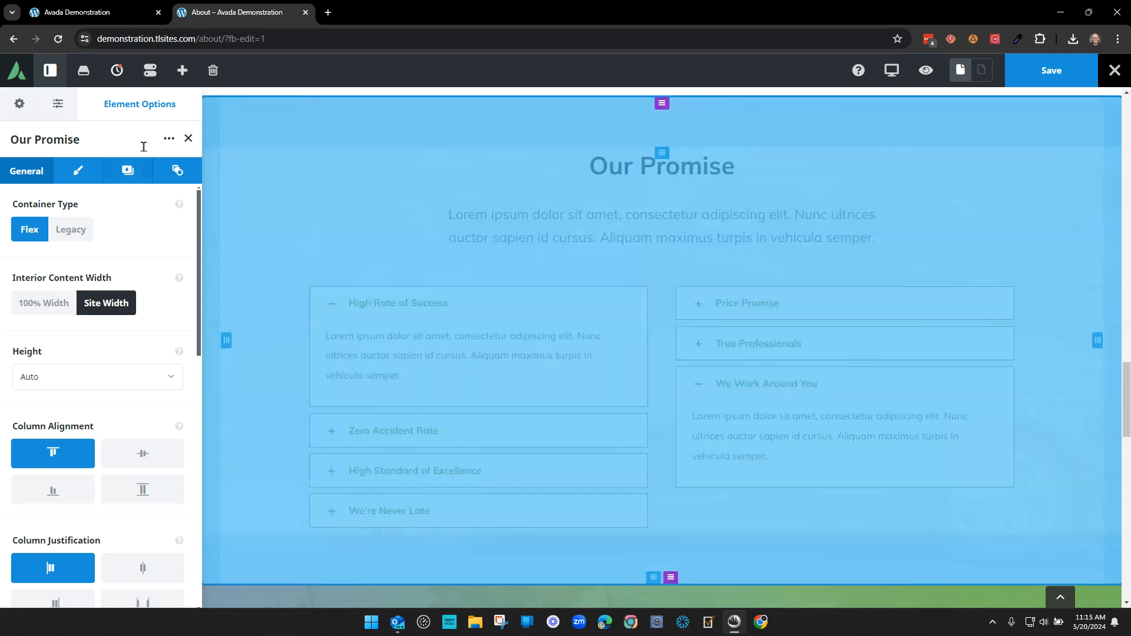
Step: Check the Our Promise container's gradient colors and replace its background image with blogpost-10and2.jpg from the media library
left_click(123, 171)
left_click(77, 238)
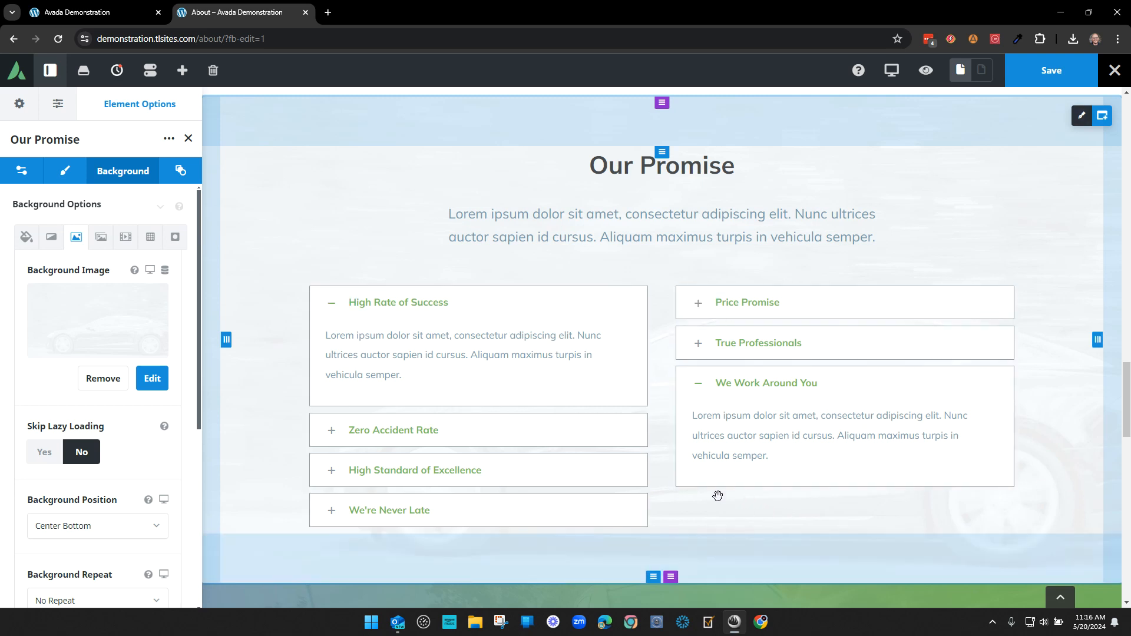
left_click(51, 237)
left_click(70, 304)
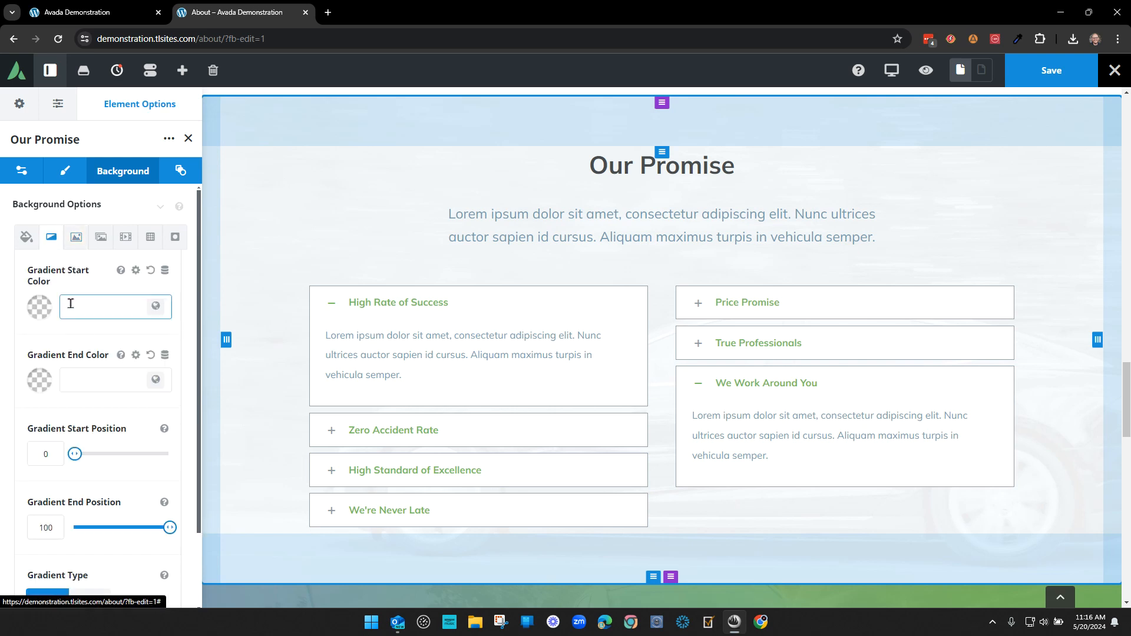
left_click(77, 239)
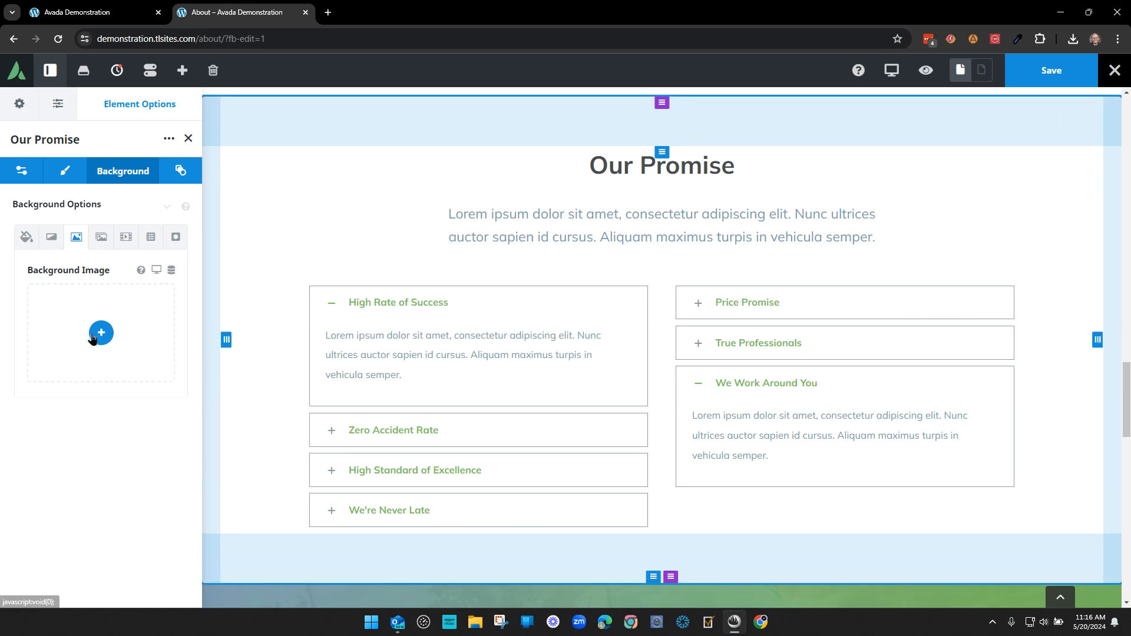
left_click(100, 337)
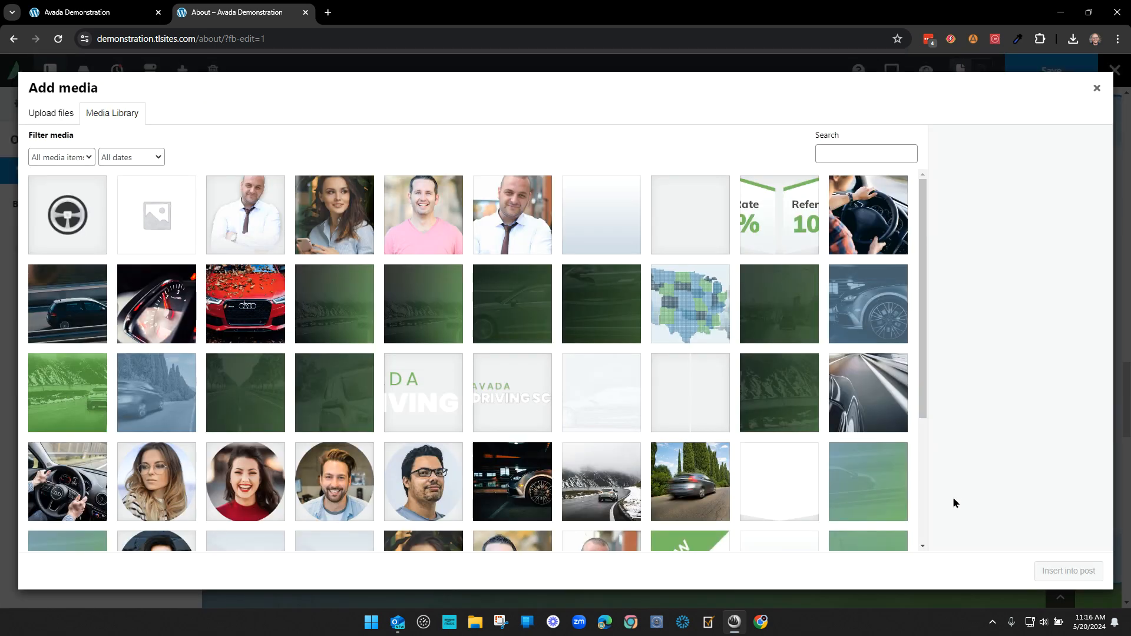
left_click(69, 478)
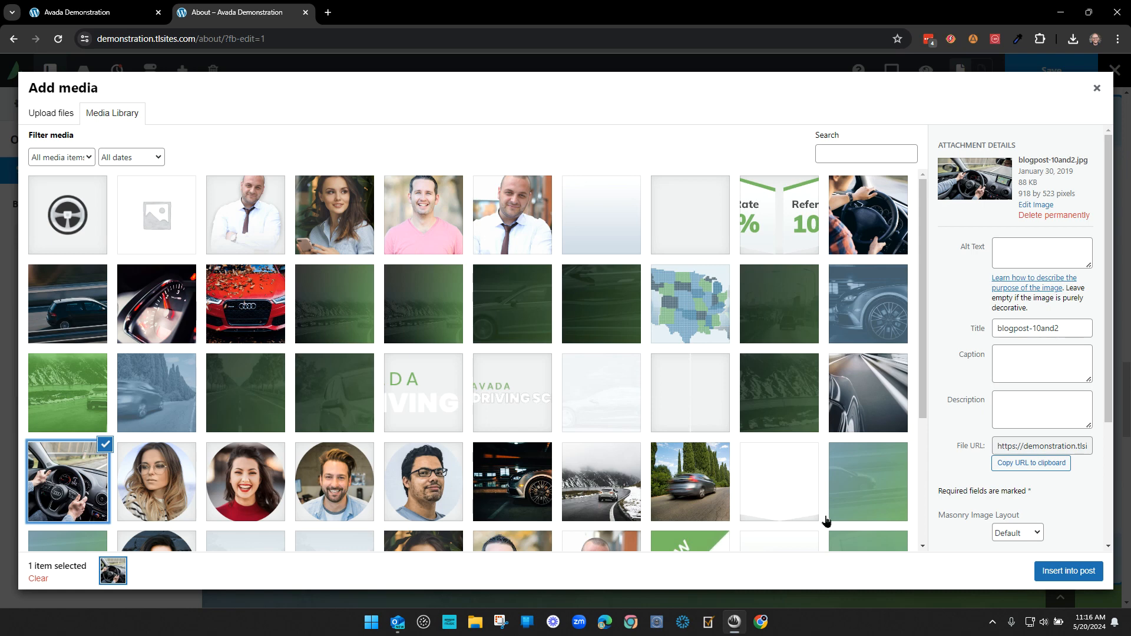
left_click(1038, 567)
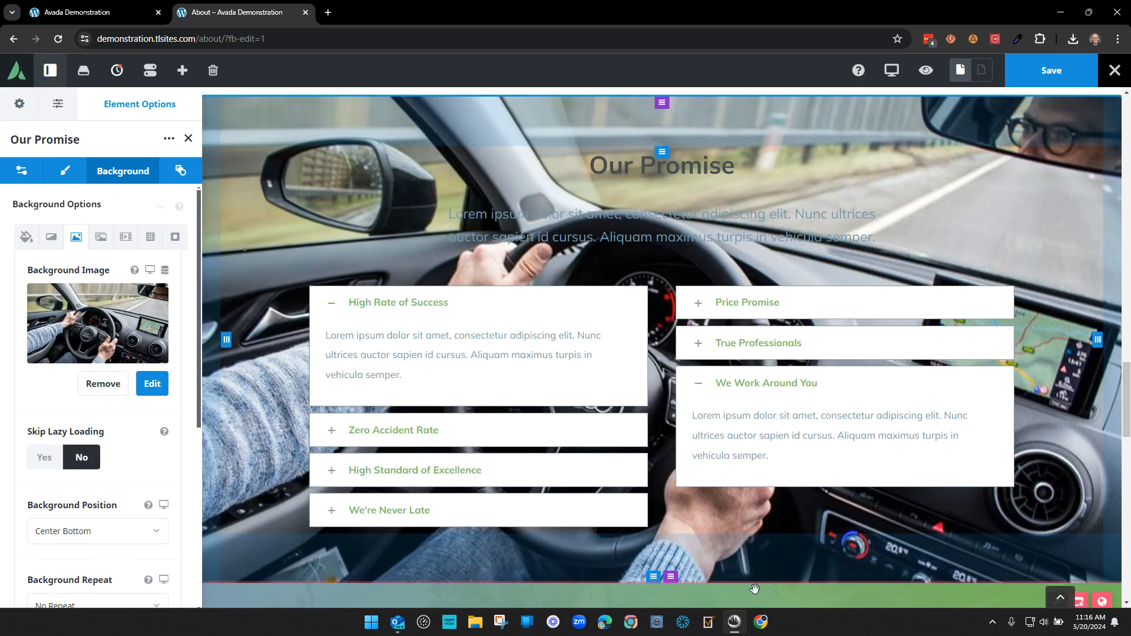
Step: Set both the gradient start and end colors of the Our Promise container to global Color 2
left_click(51, 237)
left_click(155, 306)
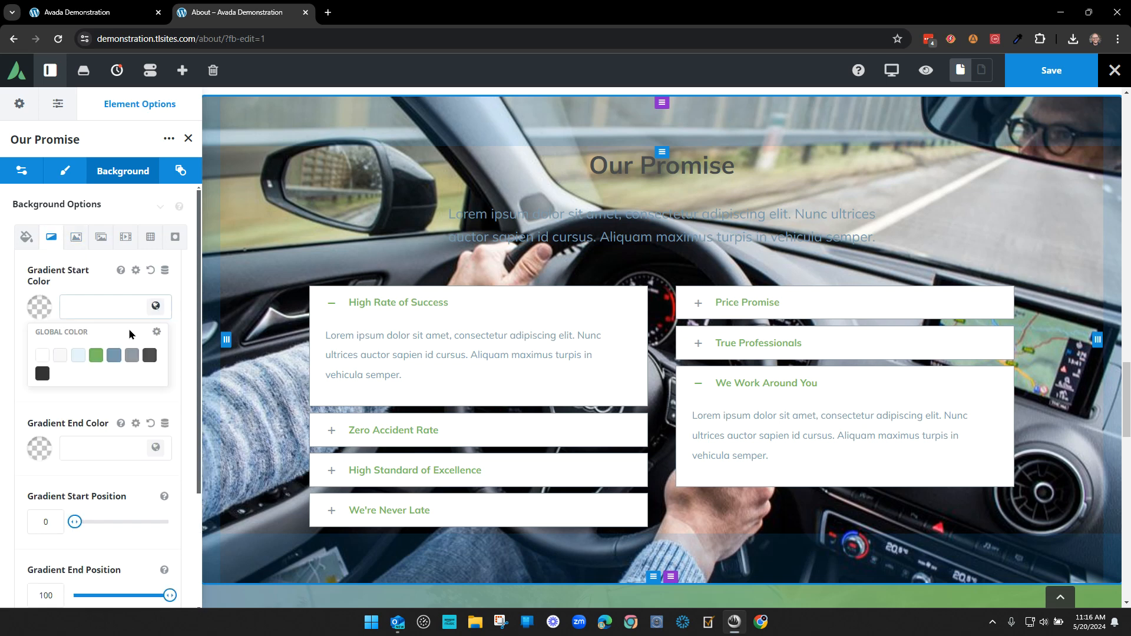
left_click(60, 355)
left_click(156, 447)
left_click(60, 381)
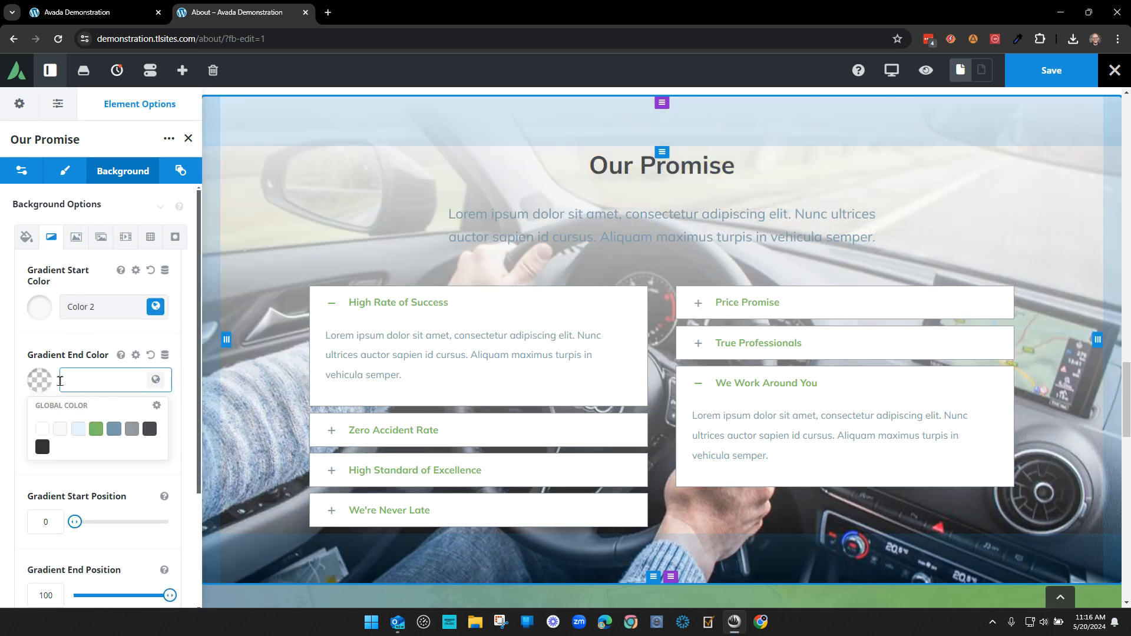
left_click(61, 429)
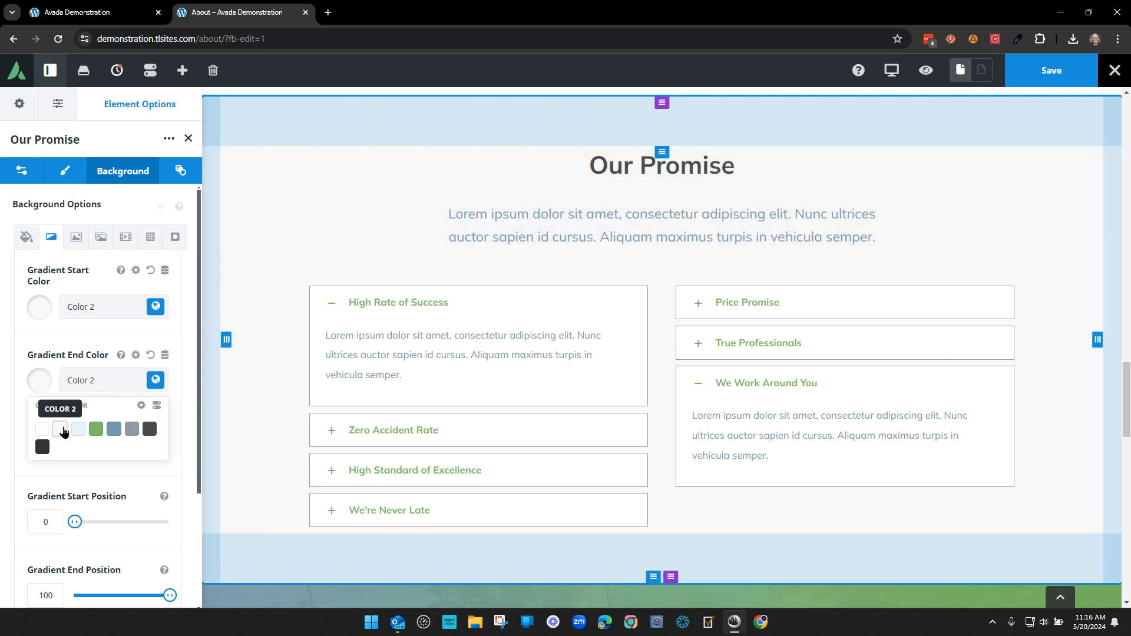
Step: Lower the opacity of the container's gradient start and end colors to about 0.82 each
left_click(34, 306)
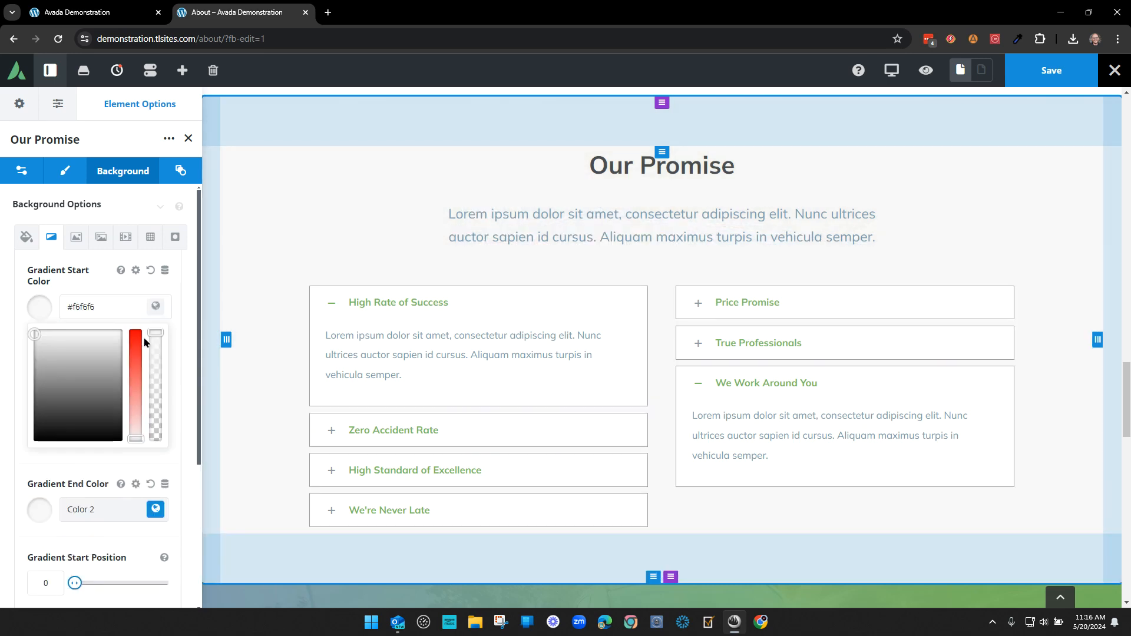
left_click_drag(153, 338, 157, 428)
left_click(61, 471)
left_click(44, 388)
left_click(45, 309)
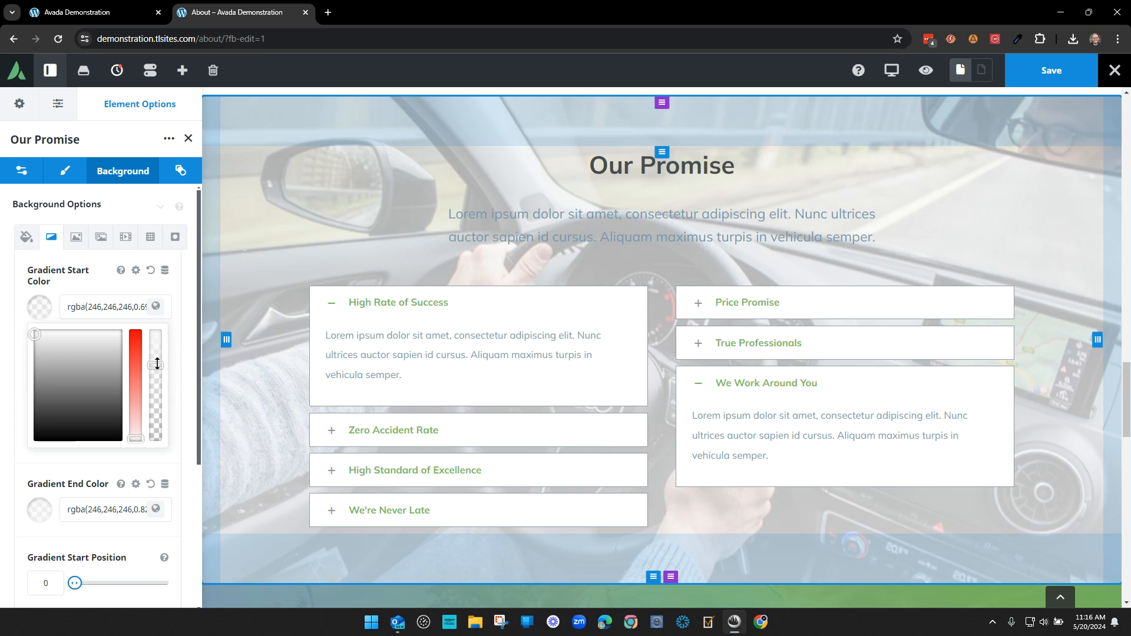
left_click_drag(157, 364, 156, 354)
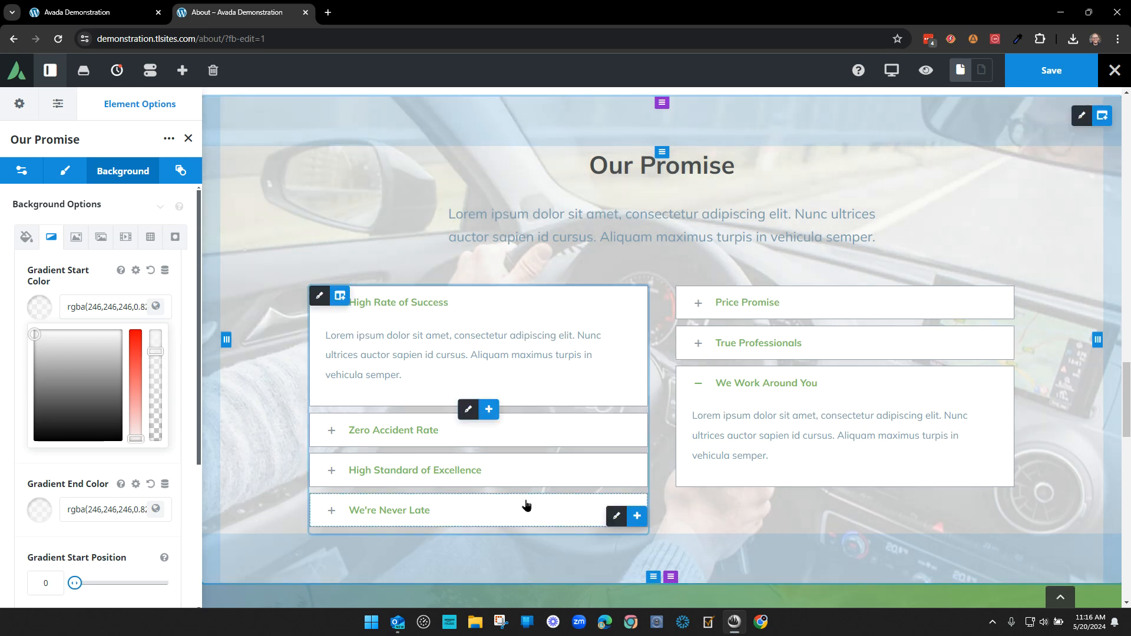
Step: Set the gradient end color to the green global Color 4 and lower its opacity to about 0.32
left_click(156, 508)
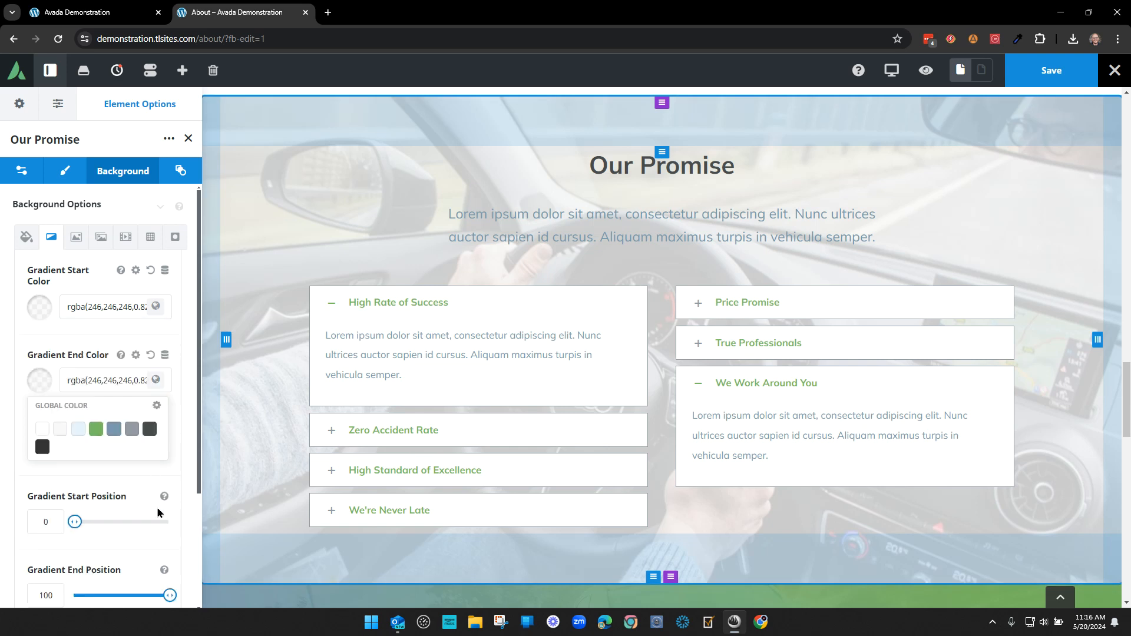
left_click(95, 428)
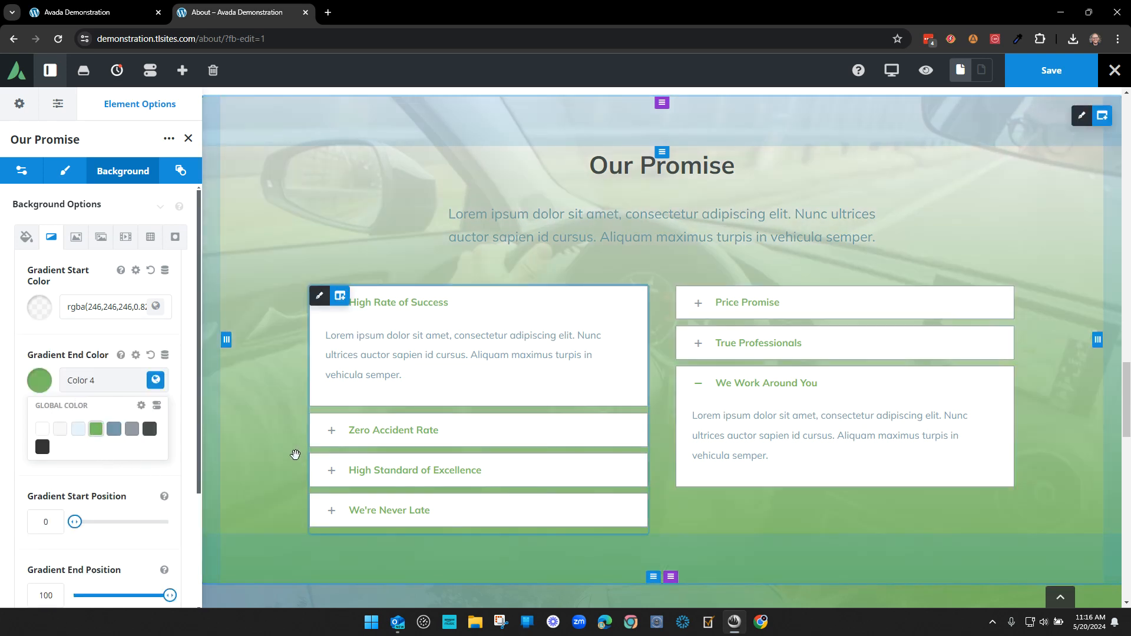
left_click(39, 387)
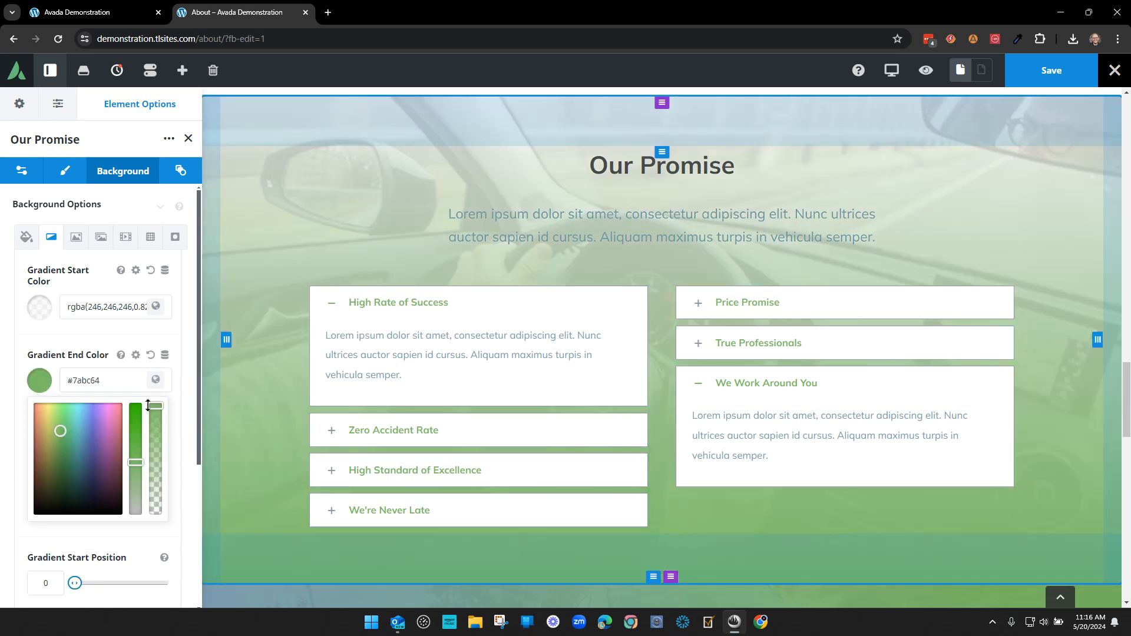
left_click_drag(148, 406, 188, 482)
left_click(189, 482)
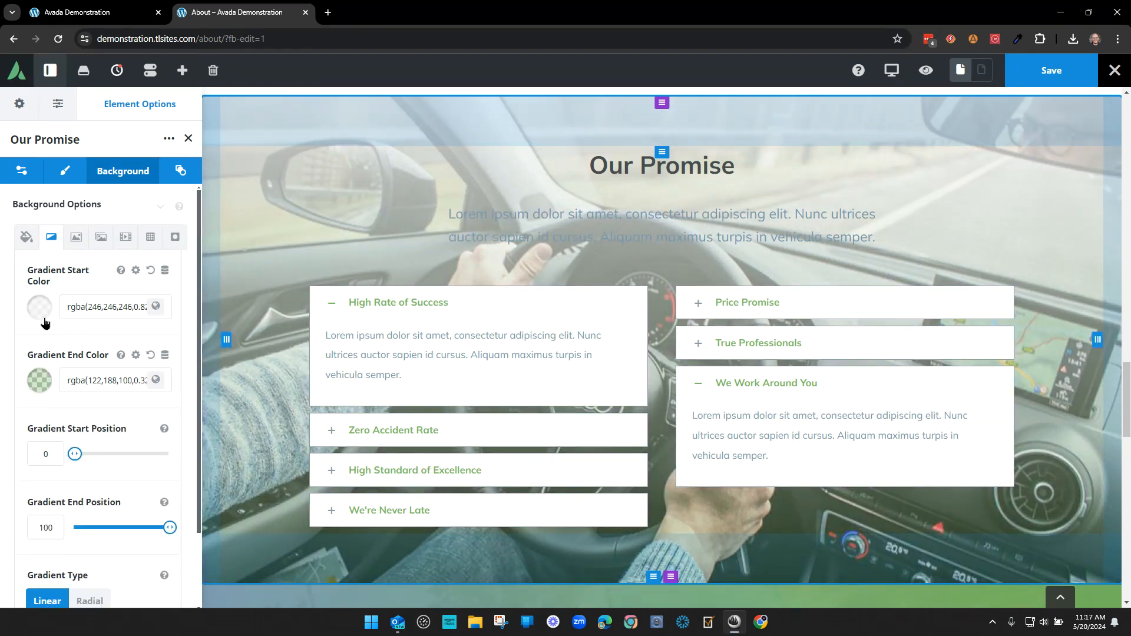
Step: Make the gradient start color fully opaque and set the gradient's start position to 27 and end position to 64
left_click(41, 317)
left_click_drag(156, 353, 161, 335)
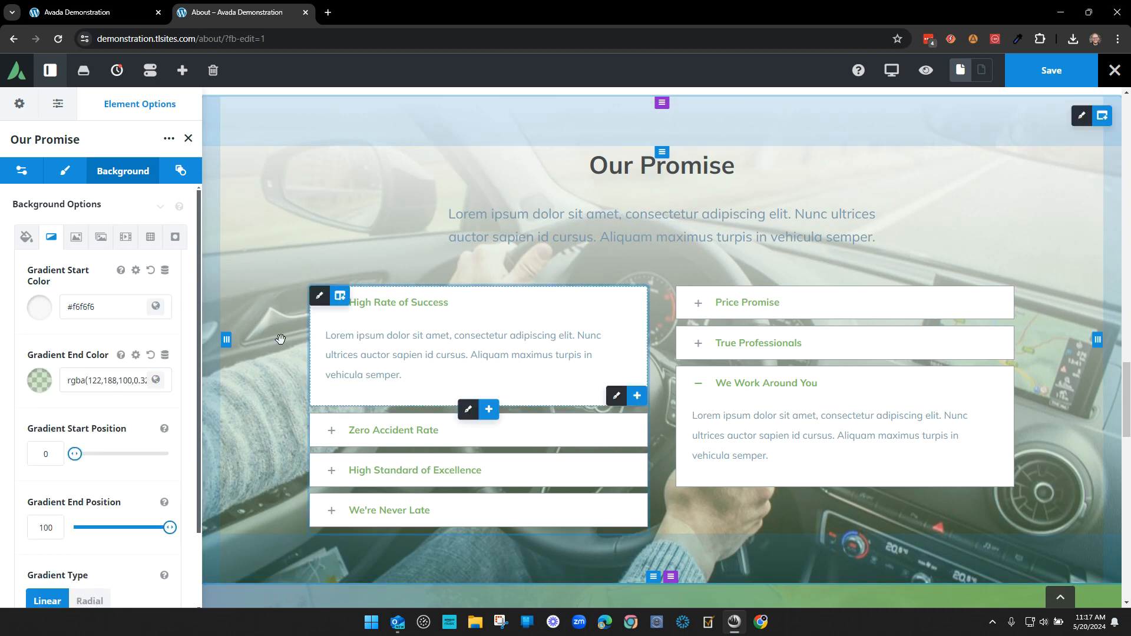
left_click_drag(72, 454, 100, 451)
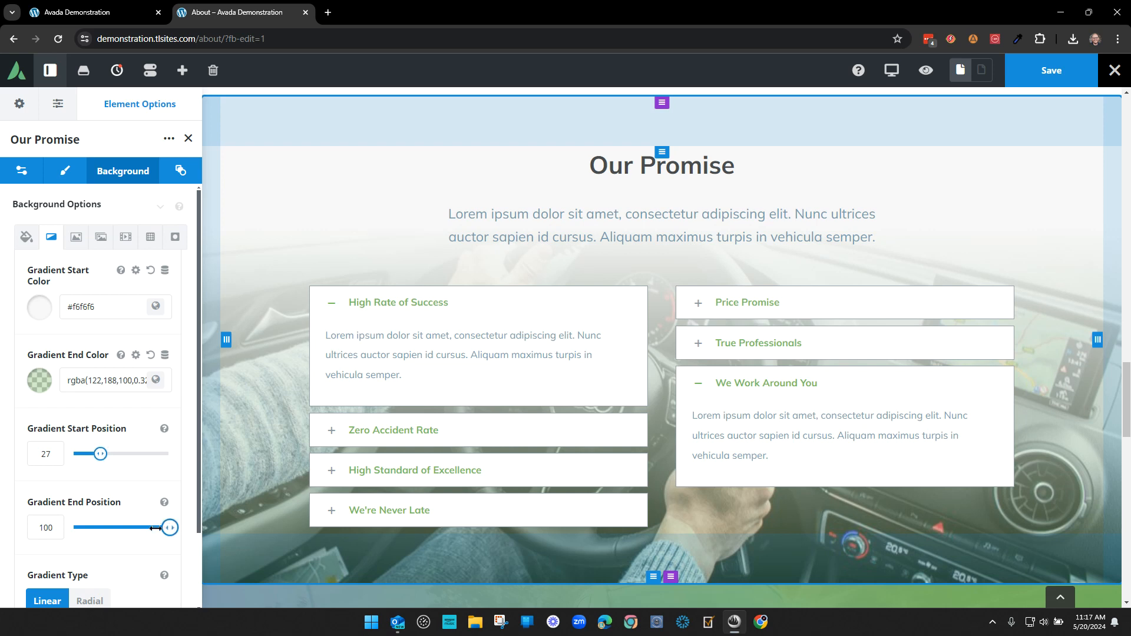
left_click_drag(166, 526, 137, 527)
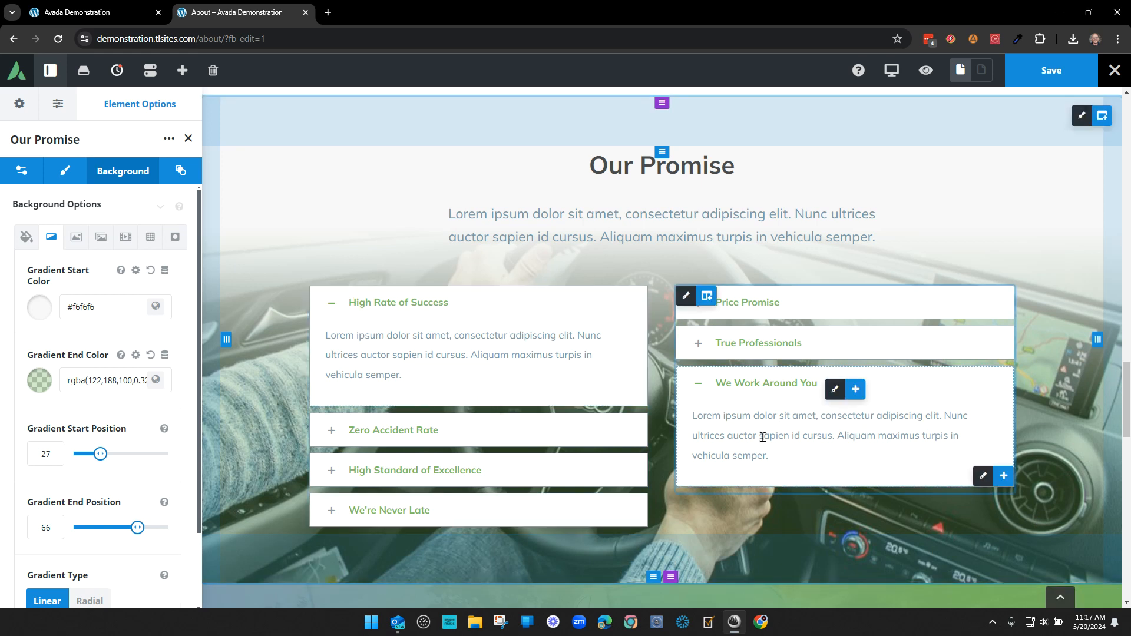
mouse_move(137, 526)
left_mouse_down()
mouse_move(125, 527)
mouse_move(136, 527)
left_mouse_up()
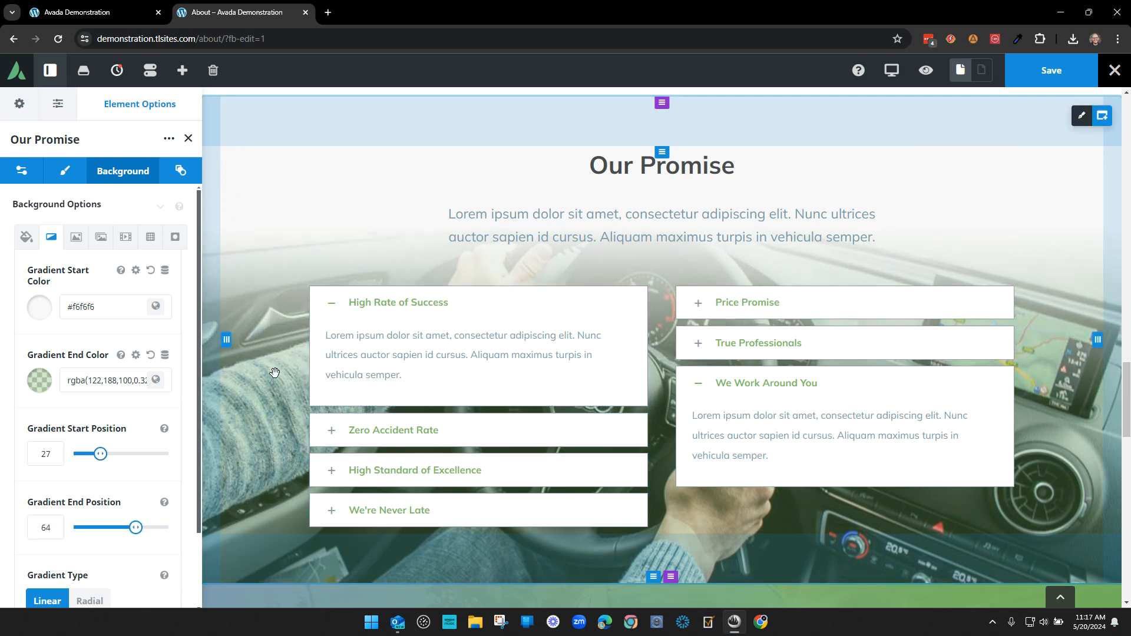
Step: Reduce the gradient angle to tilt the overlay slightly, trying the Radial type before returning to Linear
scroll(144, 573, "down", 2)
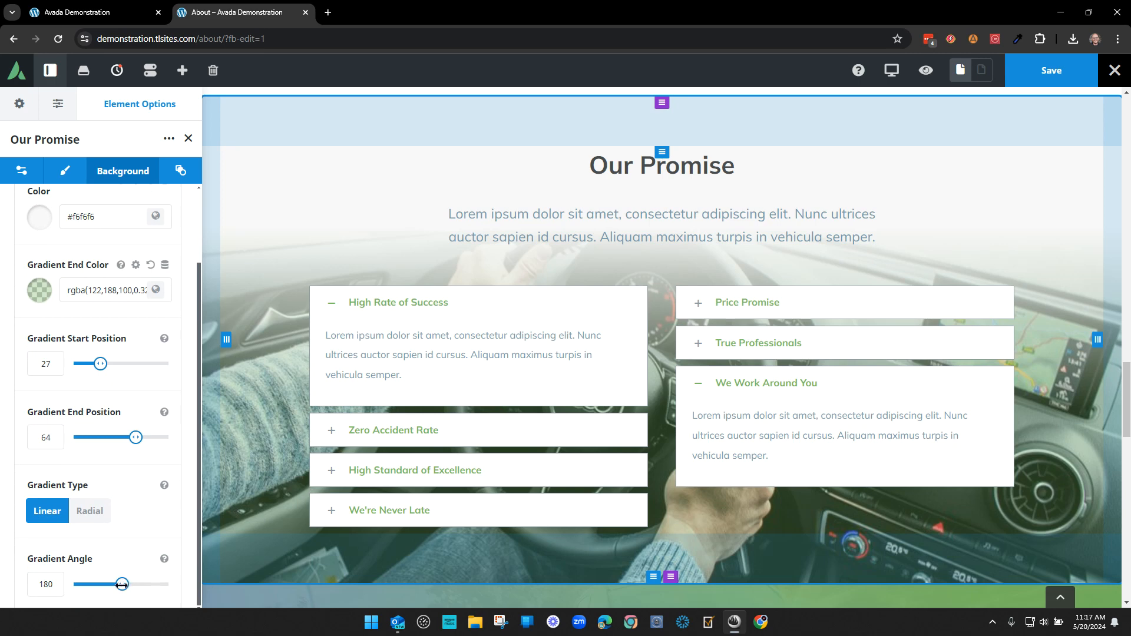
mouse_move(122, 585)
left_mouse_down()
mouse_move(70, 588)
mouse_move(131, 590)
mouse_move(121, 585)
left_mouse_up()
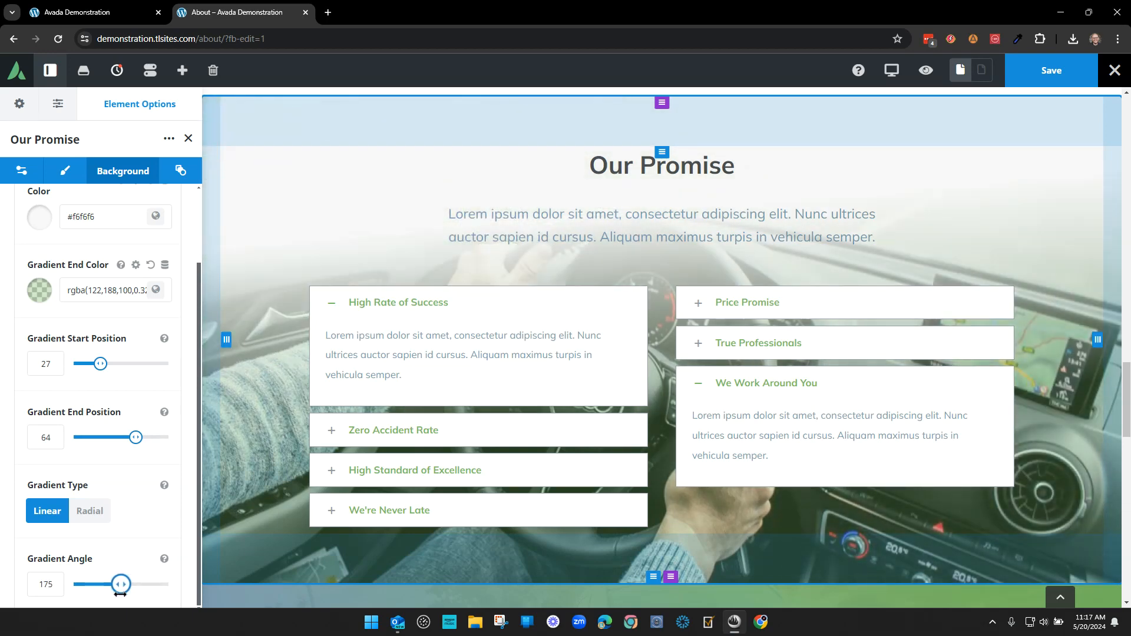
left_click(82, 514)
left_click(45, 512)
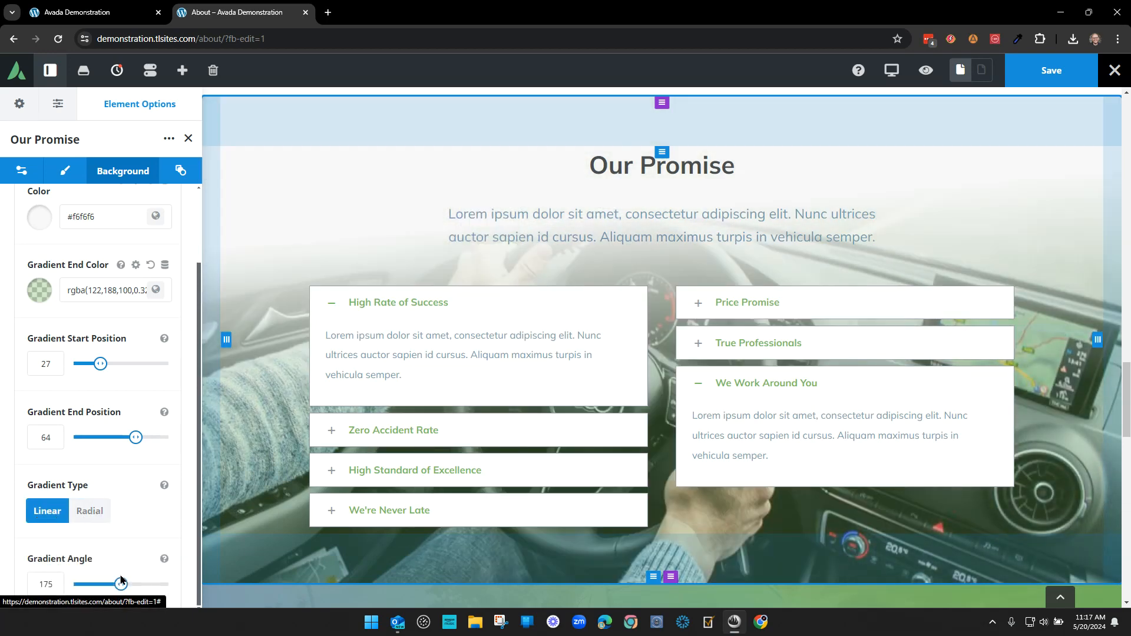
left_click_drag(121, 582, 116, 584)
scroll(59, 315, "up", 2)
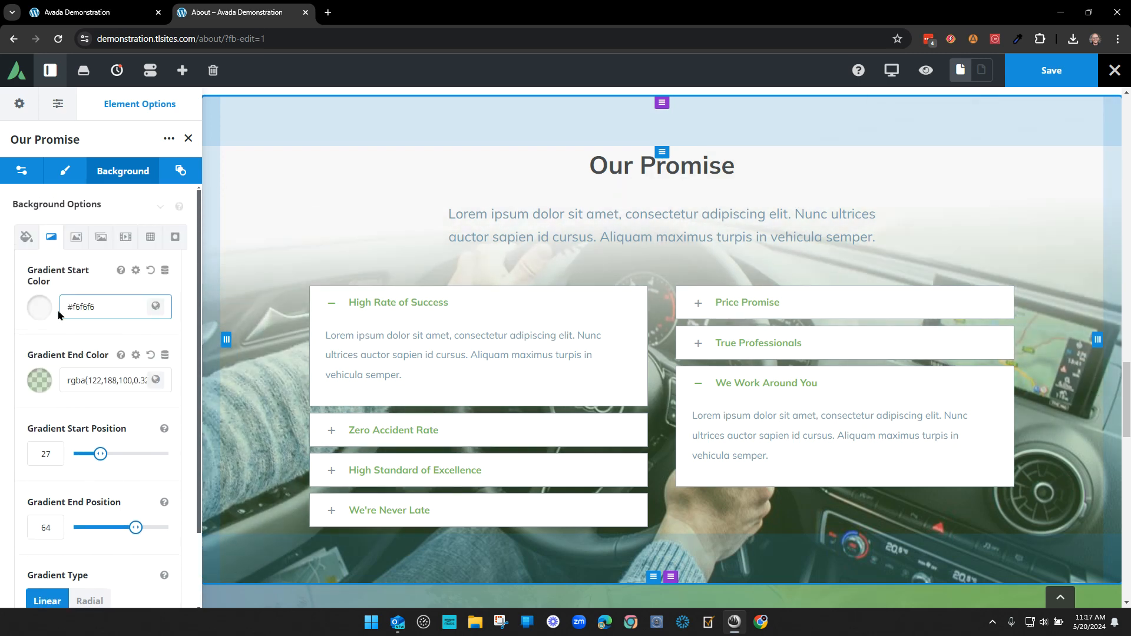
Step: Try global Color 1 as the gradient start color, and set it to light grey #e8e8e8 with slightly reduced opacity
left_click(61, 312)
left_click(155, 305)
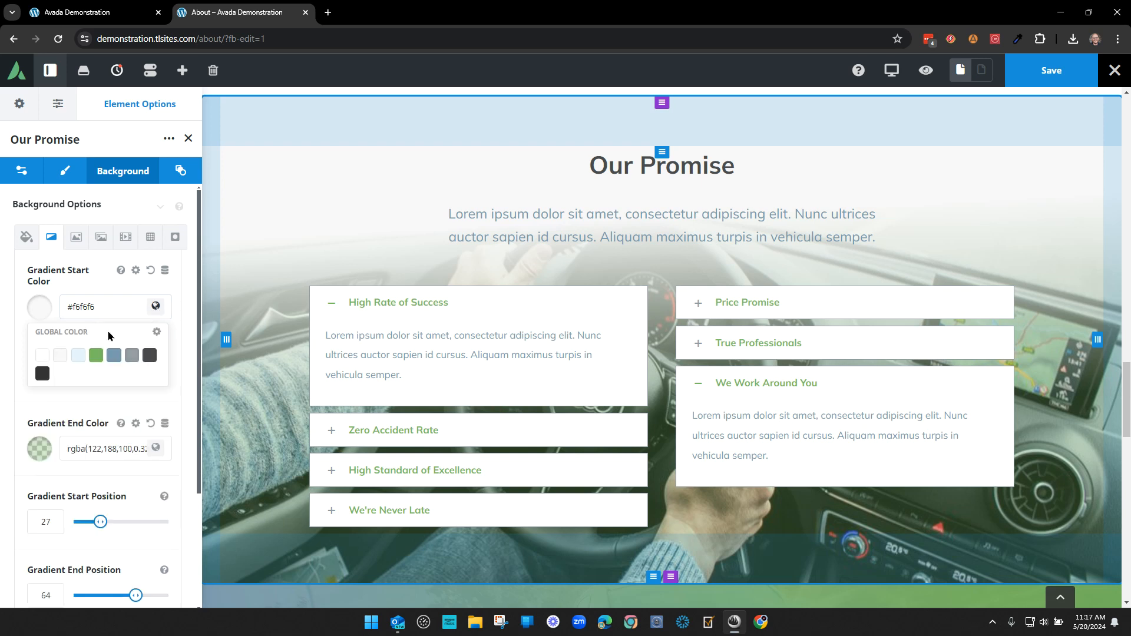
left_click(41, 356)
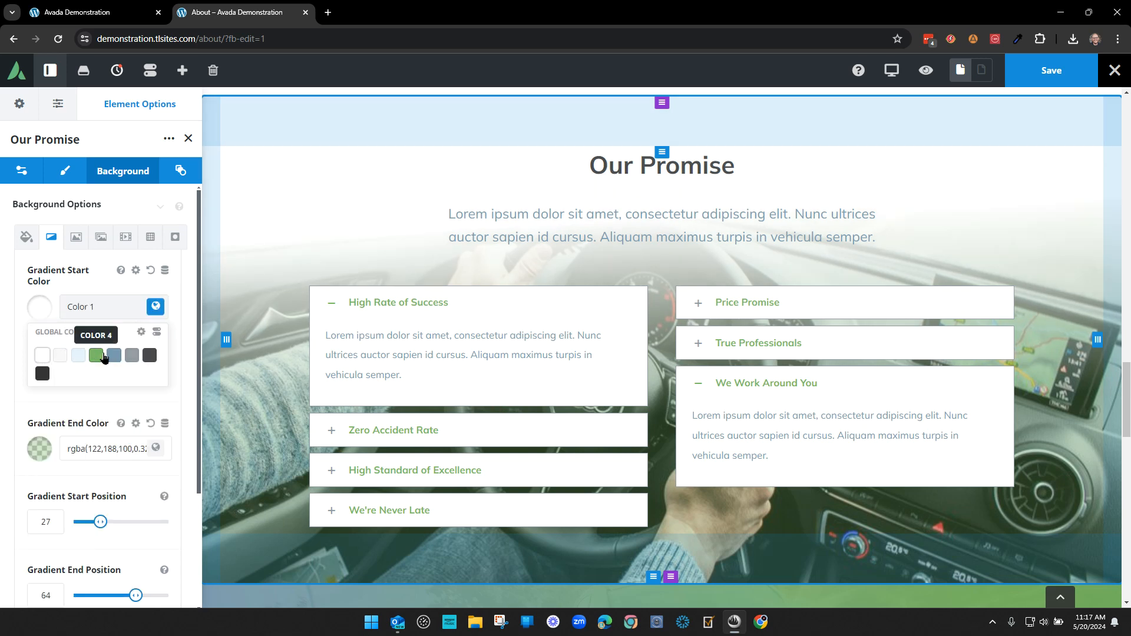
left_click(51, 311)
left_click(41, 339)
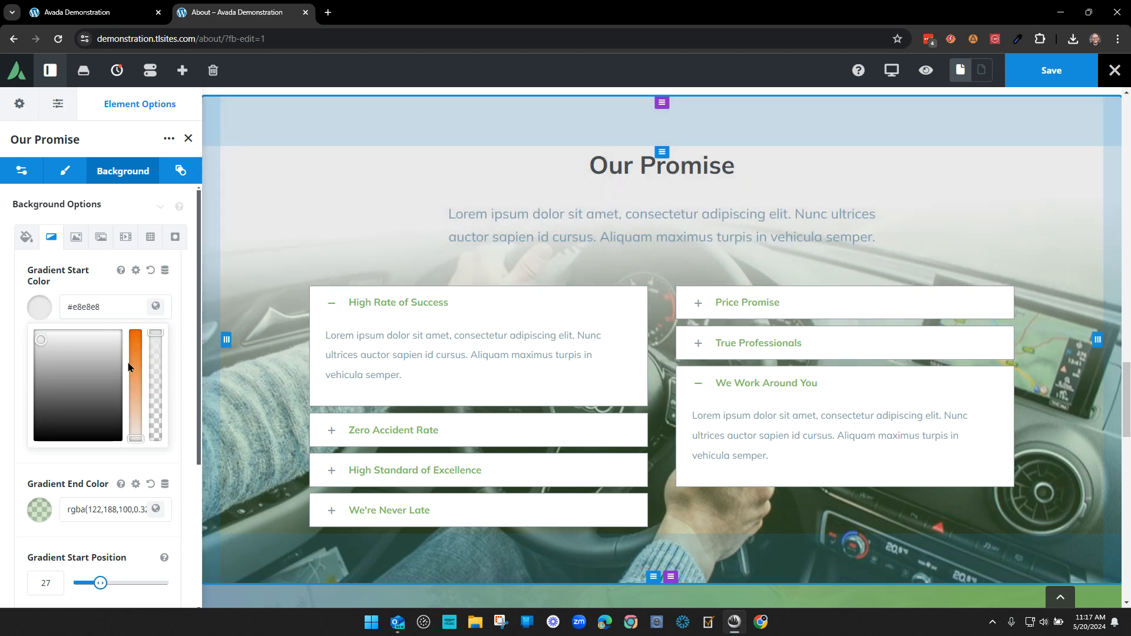
left_click_drag(156, 334, 158, 348)
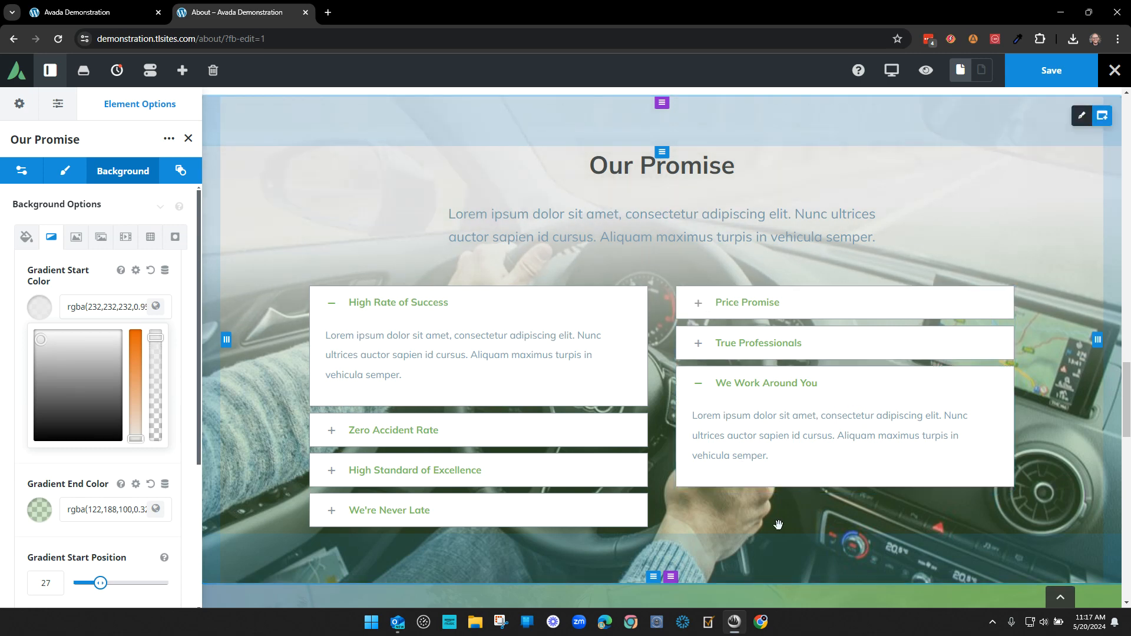
Step: Look over the container backgrounds of the Testimonials, newsletter and Our Team sections on the About page
scroll(747, 528, "down", 8)
scroll(439, 249, "down", 3)
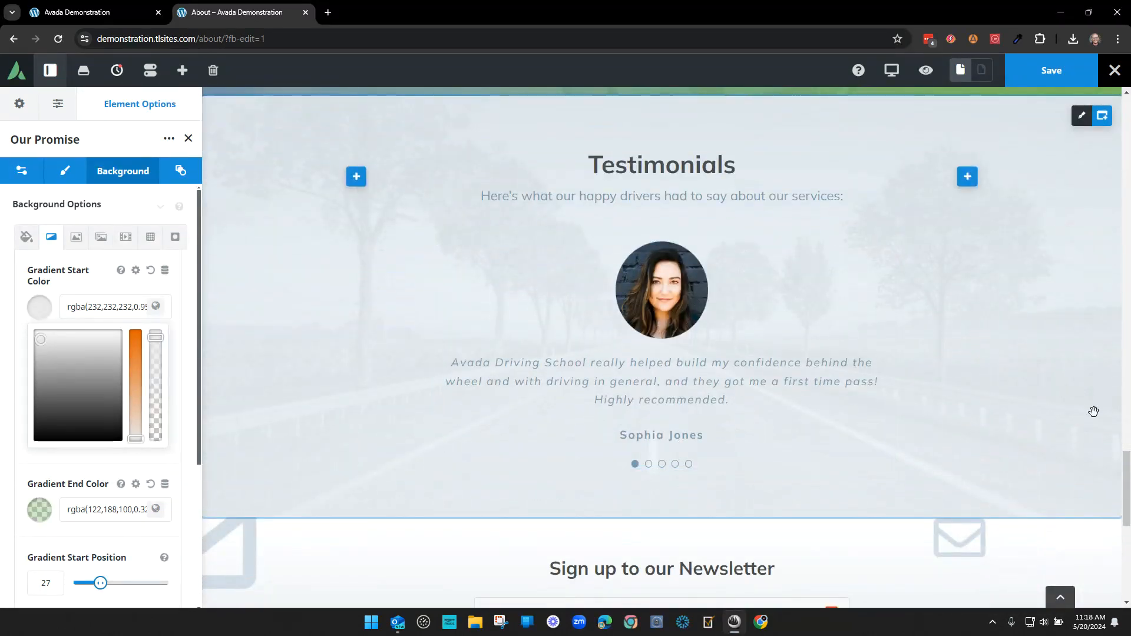
scroll(378, 450, "down", 3)
scroll(377, 450, "down", 2)
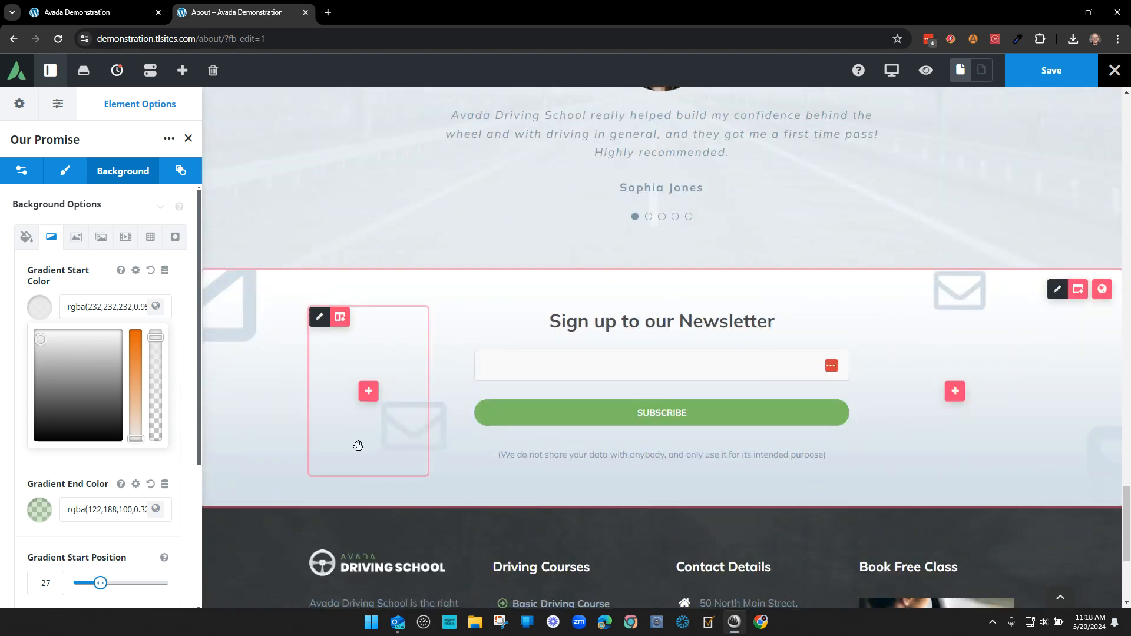
scroll(446, 483, "down", 4)
scroll(494, 492, "up", 15)
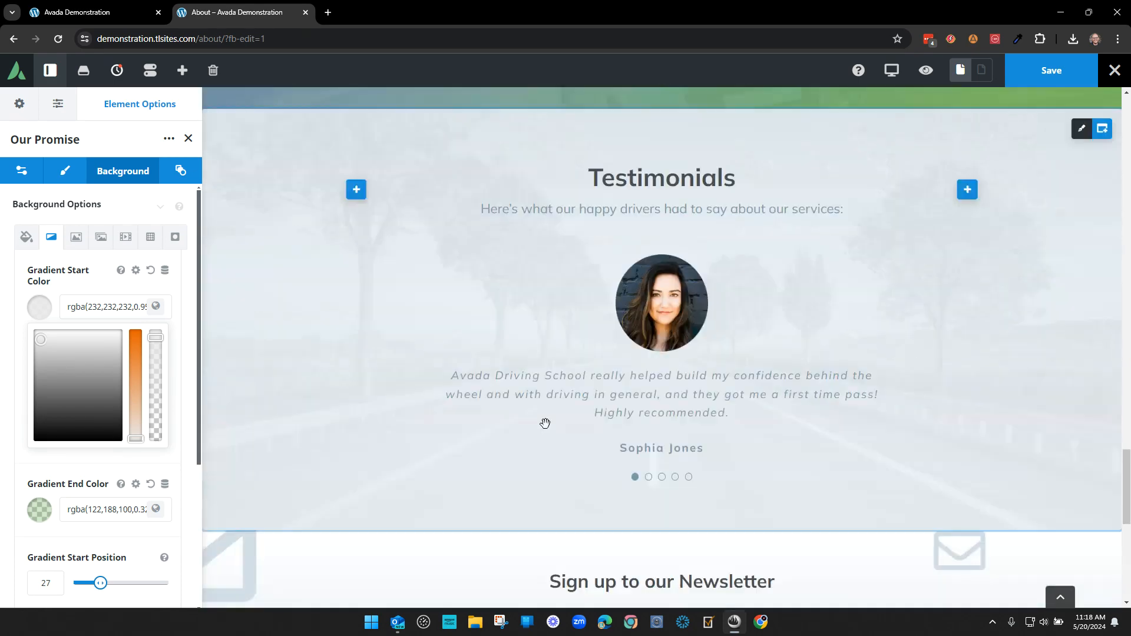
scroll(707, 408, "up", 15)
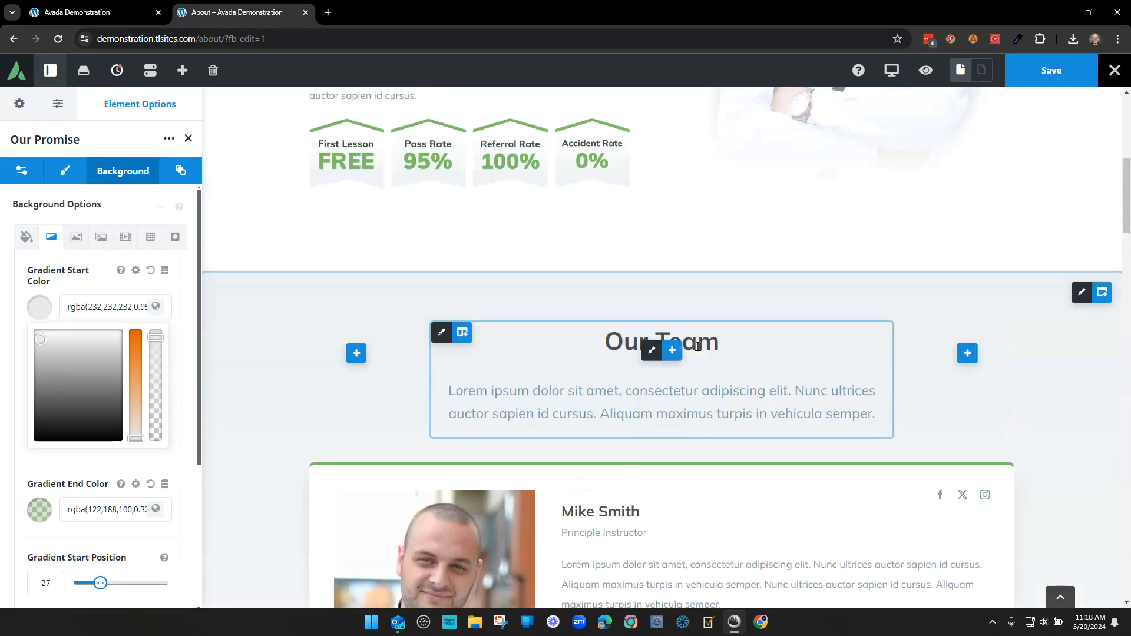